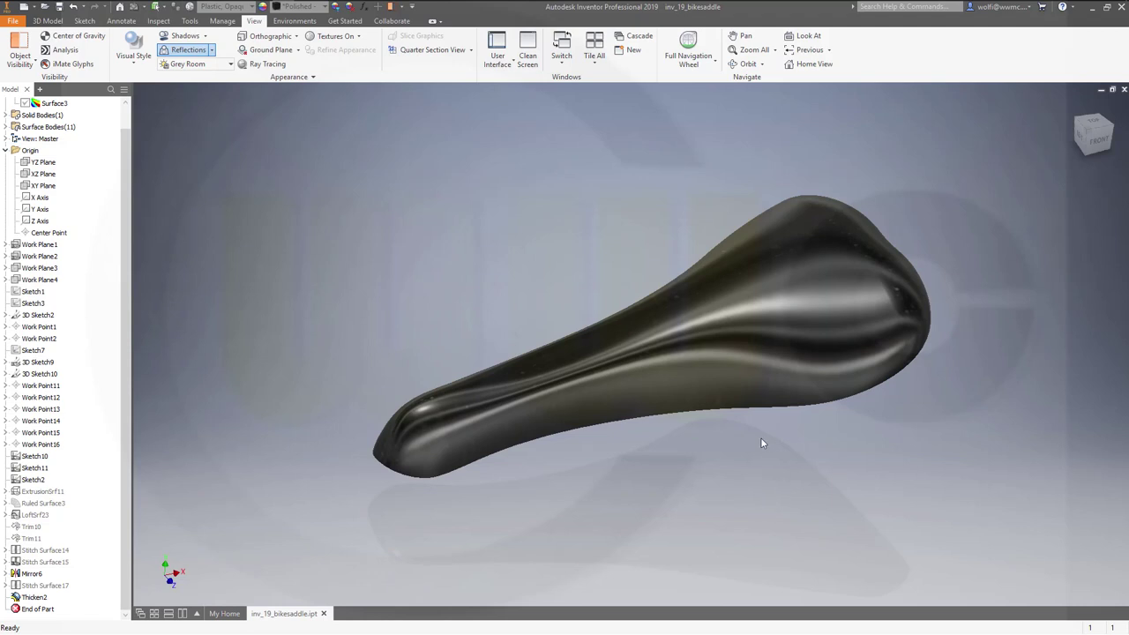
{"action": "mouse_move", "coordinate": [763, 443]}
{"action": "middle_mouse_down", "text": "shift"}
{"action": "mouse_move", "coordinate": [758, 456]}
{"action": "mouse_move", "coordinate": [756, 419]}
{"action": "mouse_move", "coordinate": [811, 451]}
{"action": "mouse_move", "coordinate": [872, 433]}
{"action": "mouse_move", "coordinate": [893, 464]}
{"action": "mouse_move", "coordinate": [791, 418]}
{"action": "mouse_move", "coordinate": [747, 355]}
{"action": "mouse_move", "coordinate": [746, 469]}
{"action": "mouse_move", "coordinate": [846, 477]}
{"action": "mouse_move", "coordinate": [799, 474]}
{"action": "mouse_move", "coordinate": [788, 420]}
{"action": "mouse_move", "coordinate": [844, 426]}
{"action": "mouse_move", "coordinate": [874, 449]}
{"action": "mouse_move", "coordinate": [839, 451]}
{"action": "mouse_move", "coordinate": [785, 416]}
{"action": "mouse_move", "coordinate": [772, 469]}
{"action": "mouse_move", "coordinate": [766, 433]}
{"action": "mouse_move", "coordinate": [754, 433]}
{"action": "middle_mouse_up", "text": "shift"}
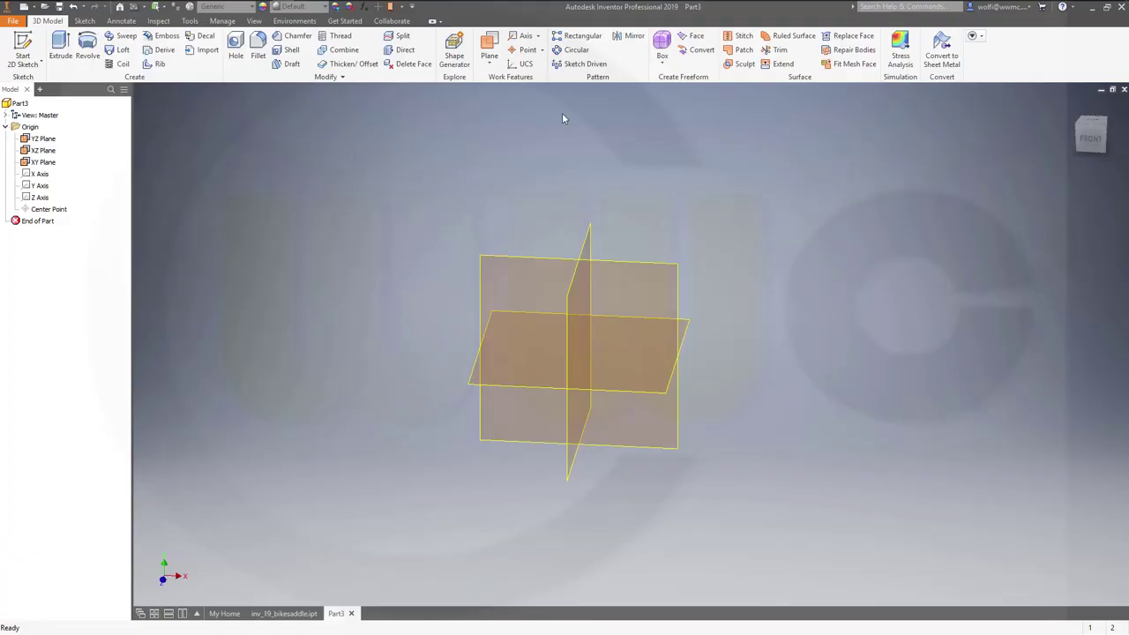
- Create two work planes parallel to the YZ plane, offset 30 mm and 250 mm from it
{"action": "left_click", "coordinate": [491, 50]}
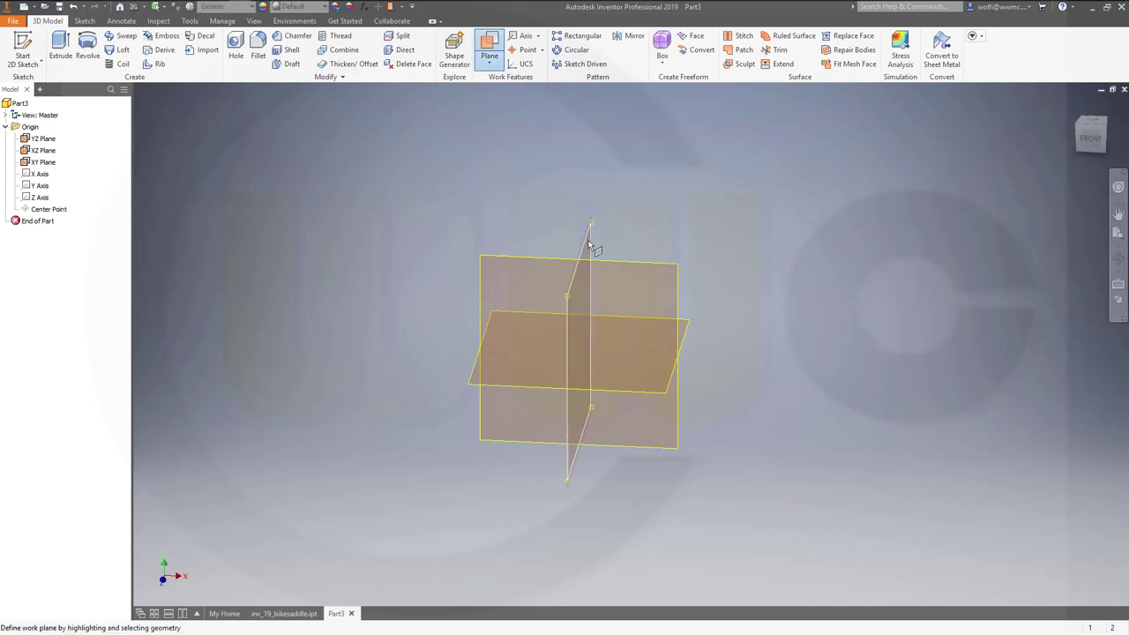
{"action": "left_click_drag", "start_coordinate": [590, 243], "coordinate": [747, 258]}
{"action": "type", "text": "30"}
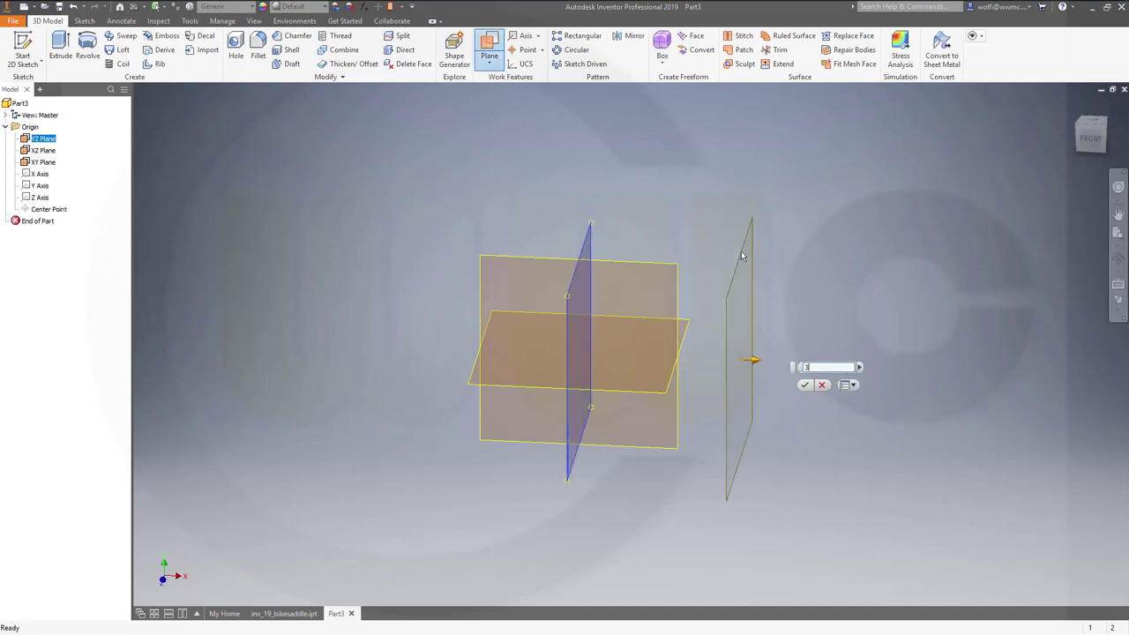
{"action": "key", "text": "Return"}
{"action": "right_click", "coordinate": [650, 183]}
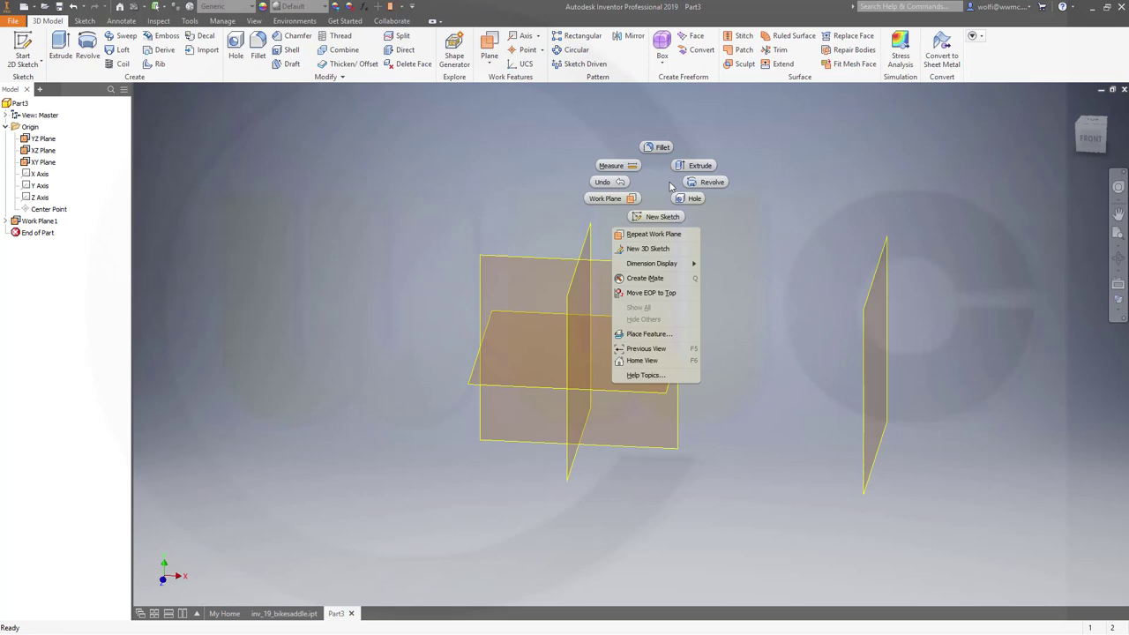
{"action": "left_click", "coordinate": [622, 198]}
{"action": "left_click_drag", "start_coordinate": [590, 247], "coordinate": [735, 244]}
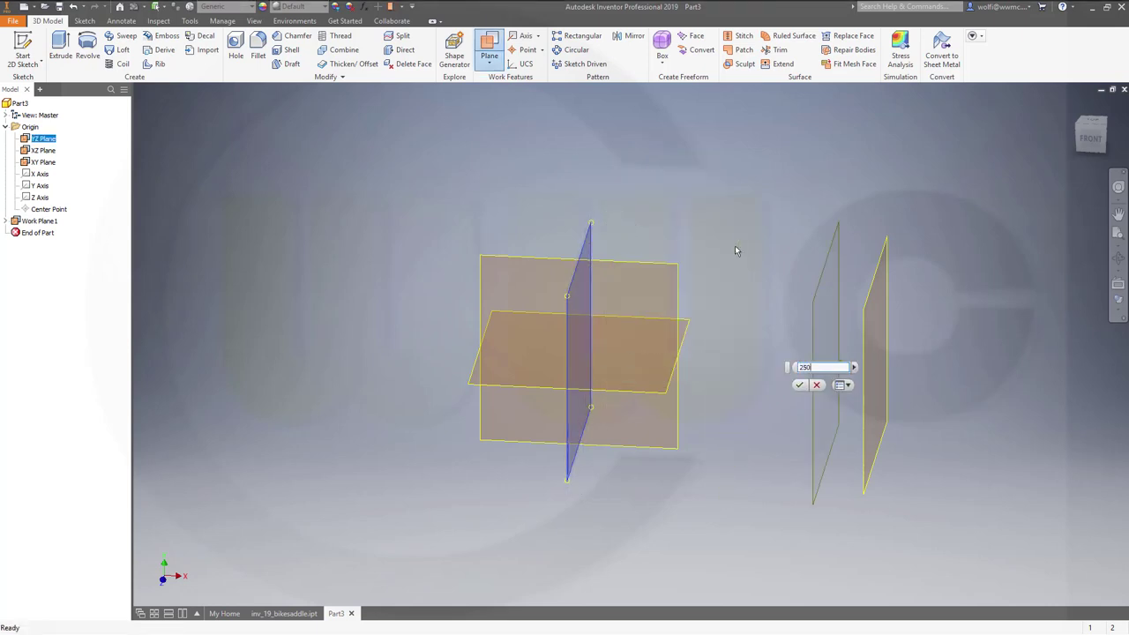
{"action": "key", "text": "Return"}
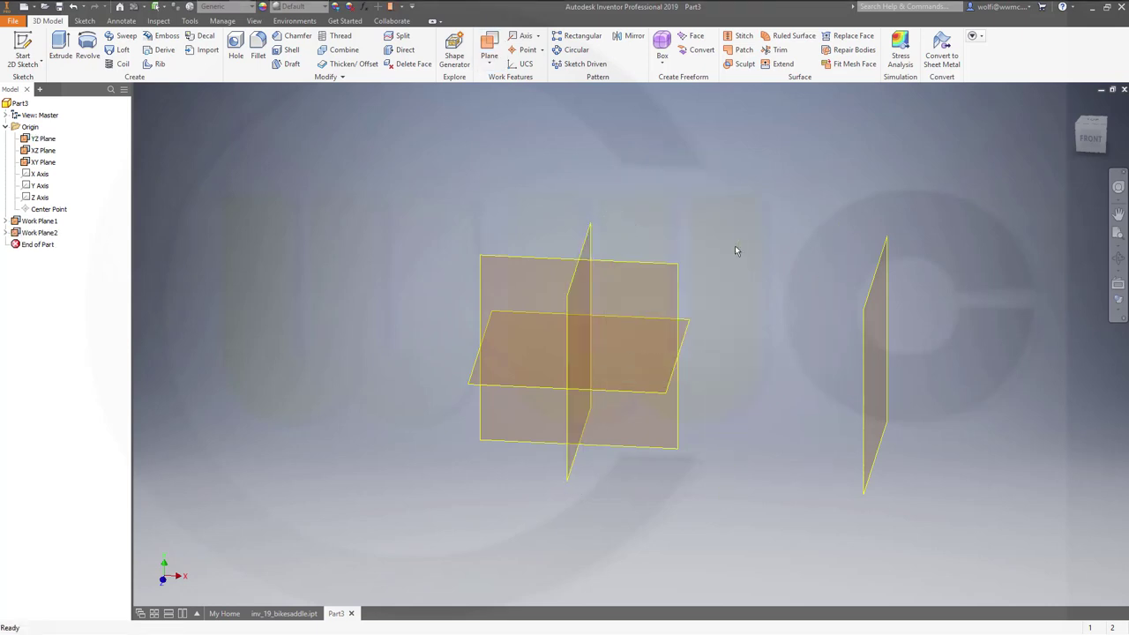
- Create a third YZ-parallel work plane beyond the 250 mm one, and another work plane offset above the XZ plane
{"action": "left_click", "coordinate": [489, 45]}
{"action": "left_click_drag", "start_coordinate": [582, 253], "coordinate": [752, 266]}
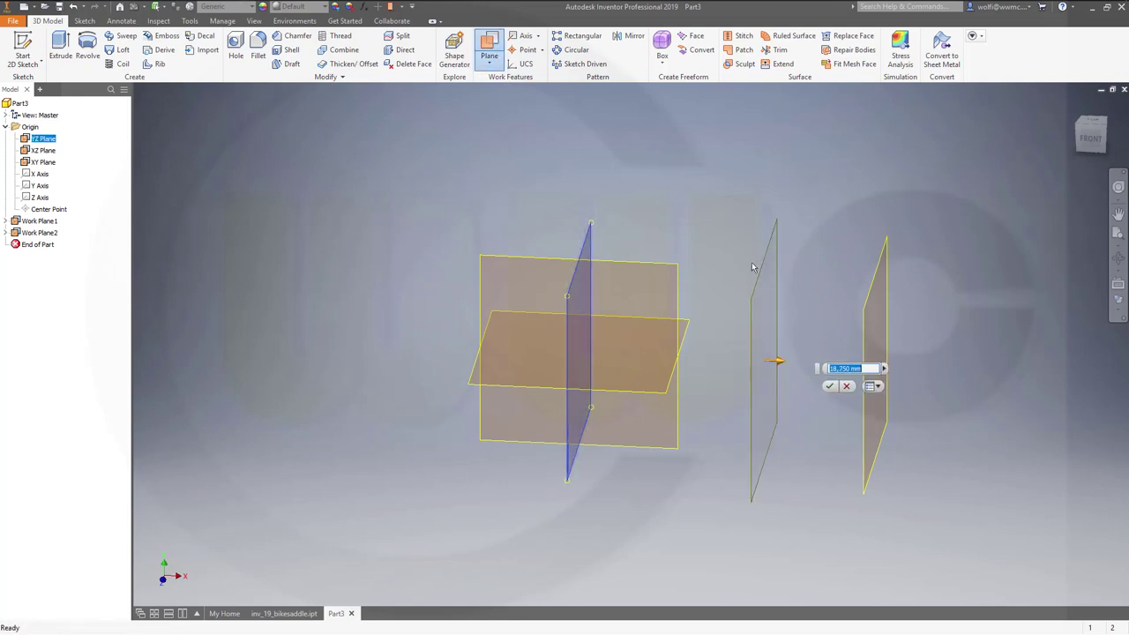
{"action": "key", "text": "Return"}
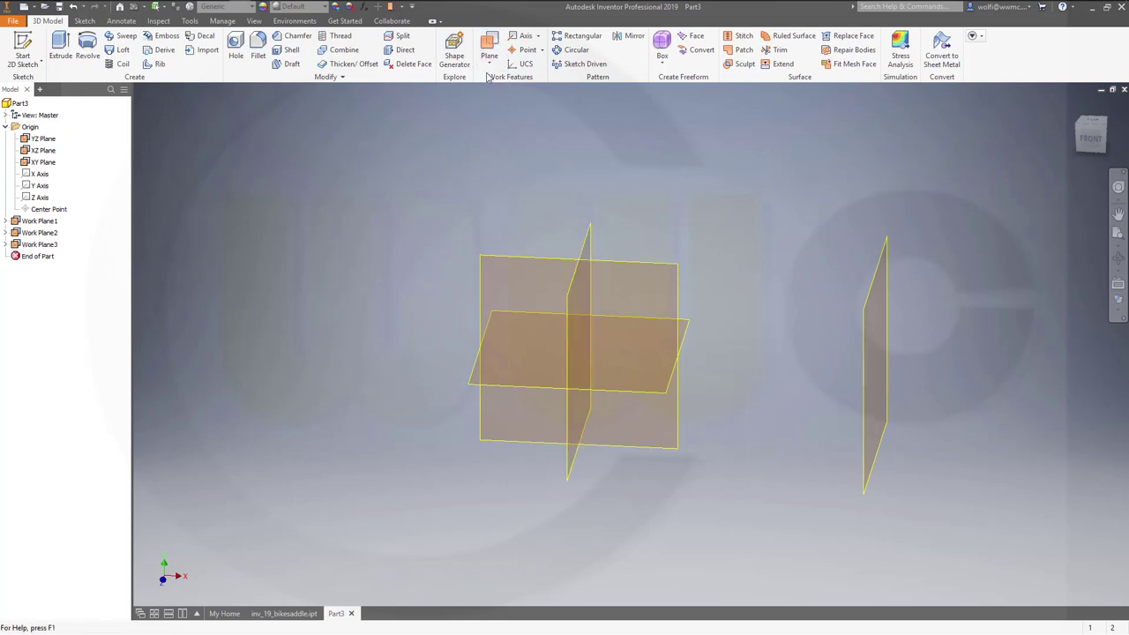
{"action": "left_click", "coordinate": [490, 46]}
{"action": "left_click_drag", "start_coordinate": [670, 389], "coordinate": [620, 229]}
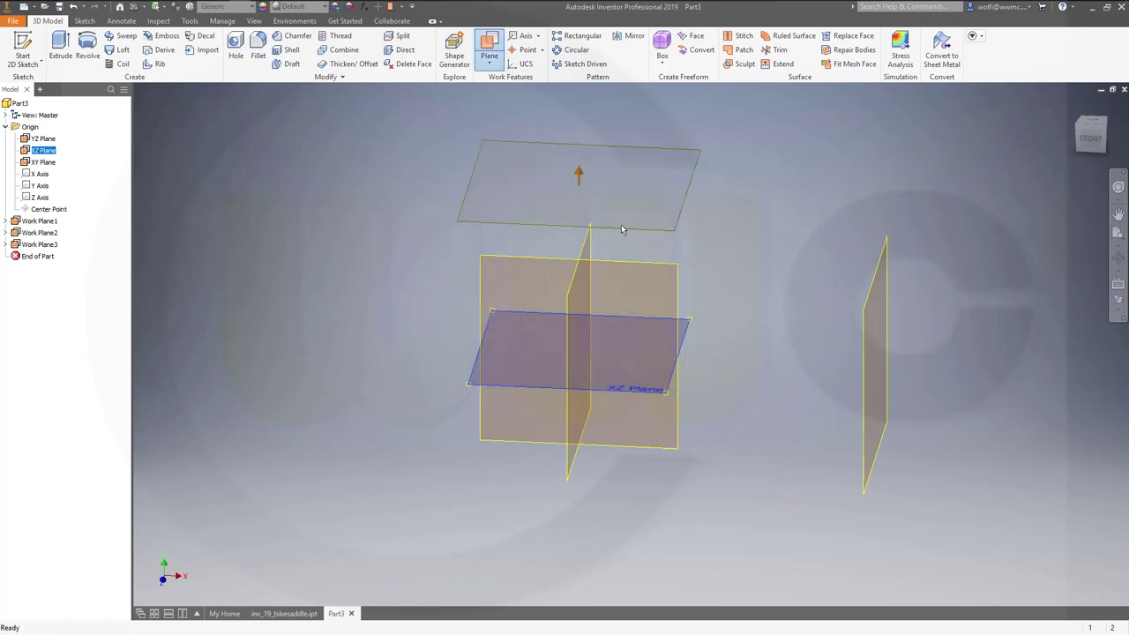
{"action": "key", "text": "Return"}
- Create a work point where the raised XZ-parallel plane, the farthest YZ-parallel plane and the XY plane intersect
{"action": "scroll", "coordinate": [736, 305], "scroll_direction": "down", "scroll_amount": 3}
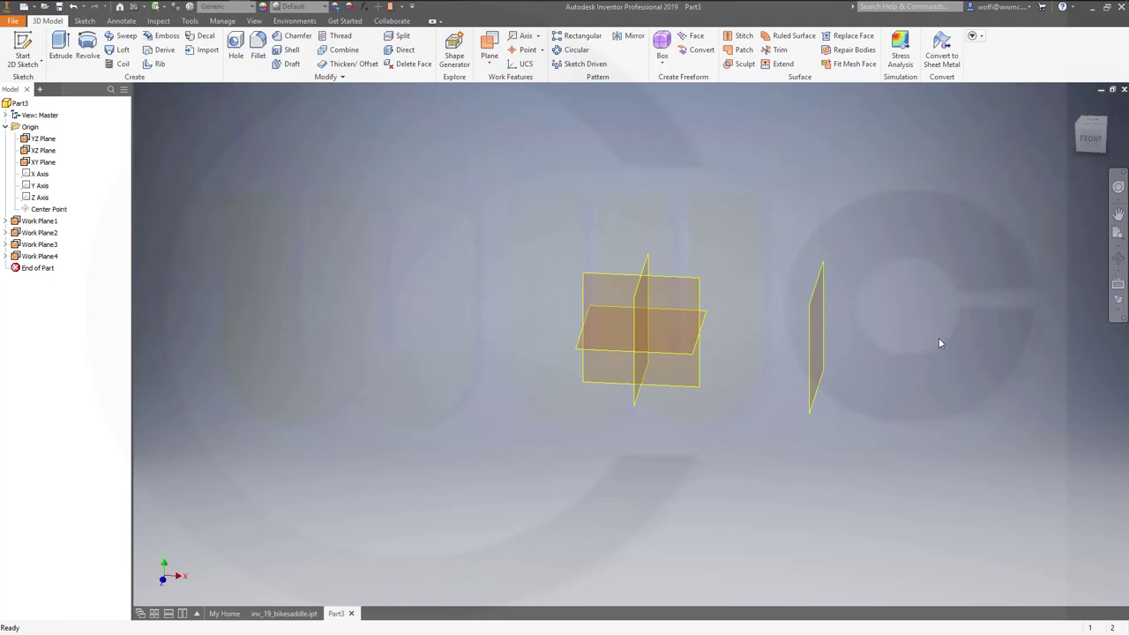
{"action": "scroll", "coordinate": [938, 337], "scroll_direction": "down", "scroll_amount": 3}
{"action": "middle_click_drag", "start_coordinate": [971, 335], "coordinate": [656, 336]}
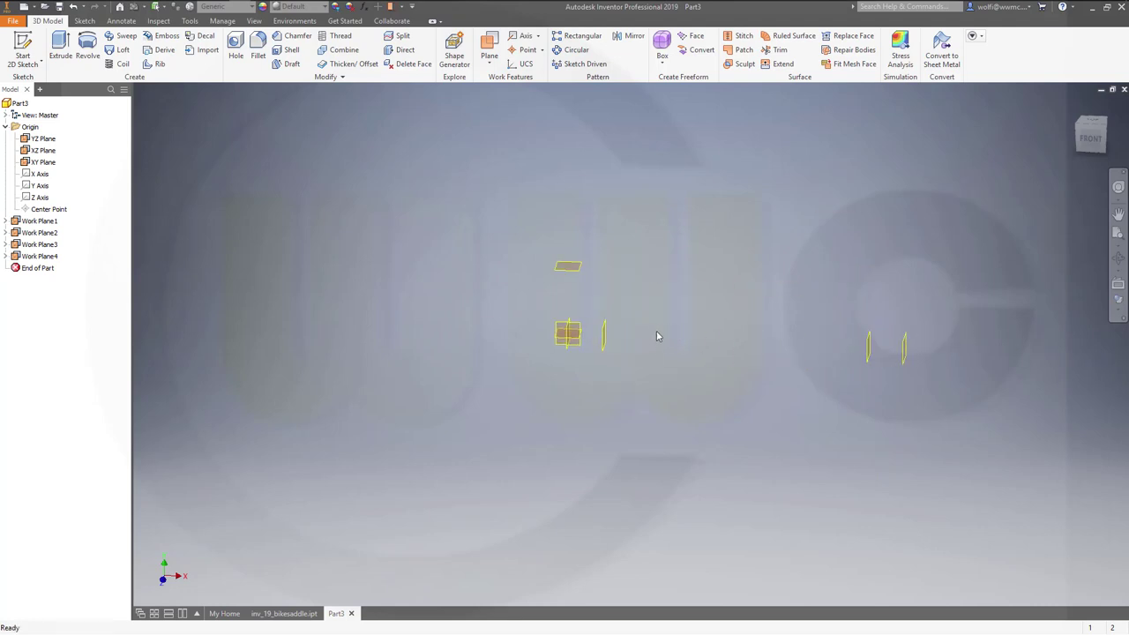
{"action": "scroll", "coordinate": [633, 347], "scroll_direction": "up", "scroll_amount": 3}
{"action": "scroll", "coordinate": [632, 347], "scroll_direction": "down", "scroll_amount": 3}
{"action": "scroll", "coordinate": [634, 347], "scroll_direction": "down", "scroll_amount": 3}
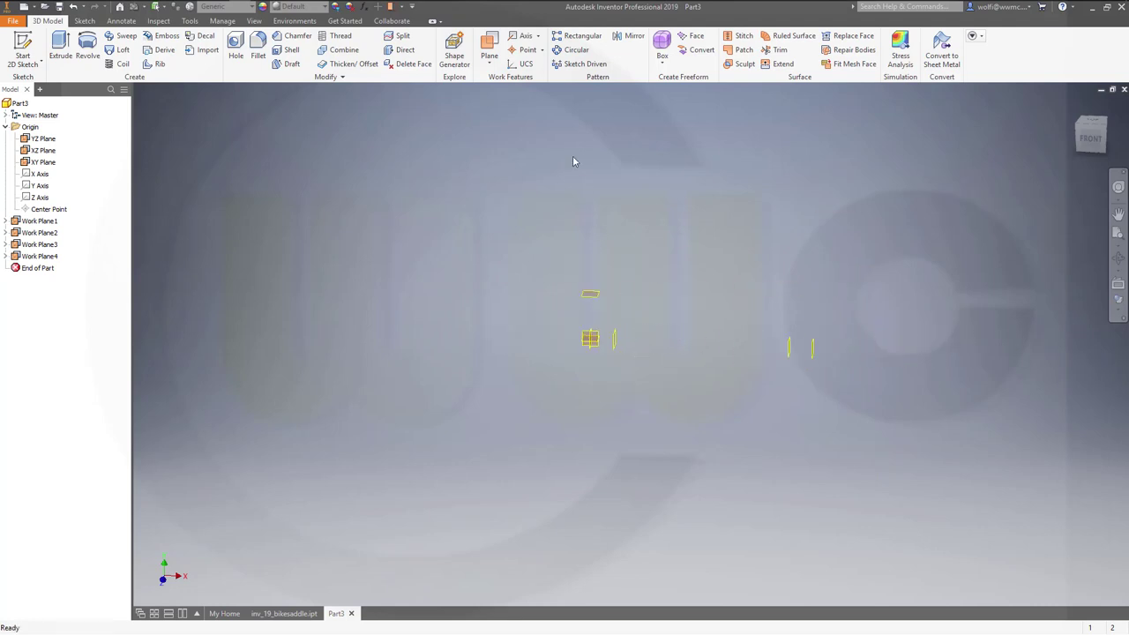
{"action": "left_click", "coordinate": [527, 50]}
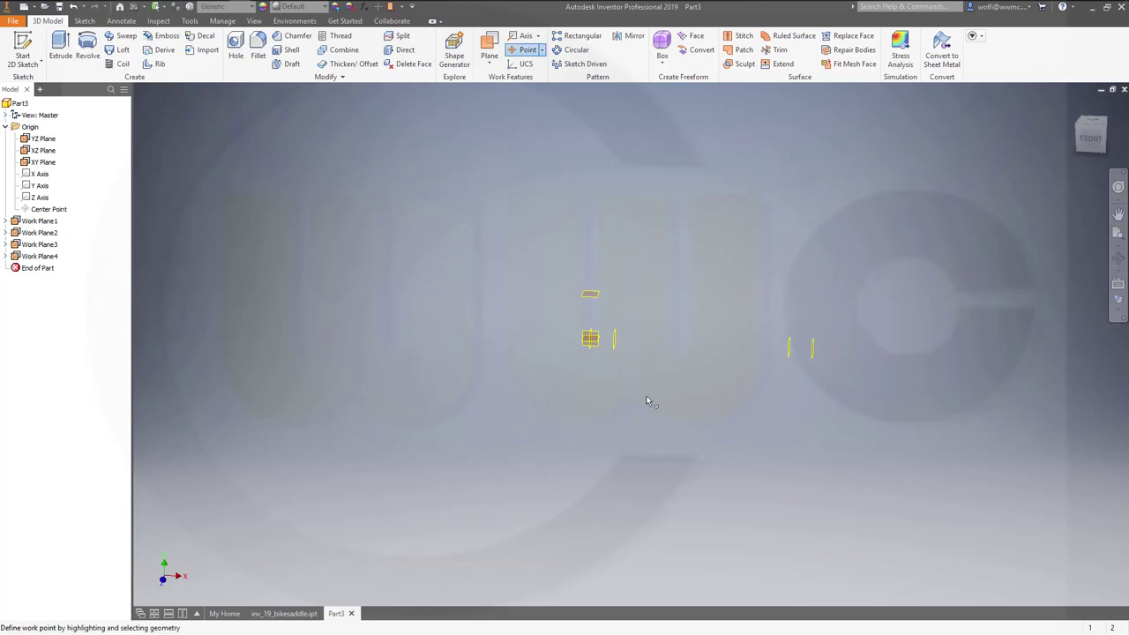
{"action": "scroll", "coordinate": [646, 401], "scroll_direction": "up", "scroll_amount": 2}
{"action": "left_click", "coordinate": [549, 206]}
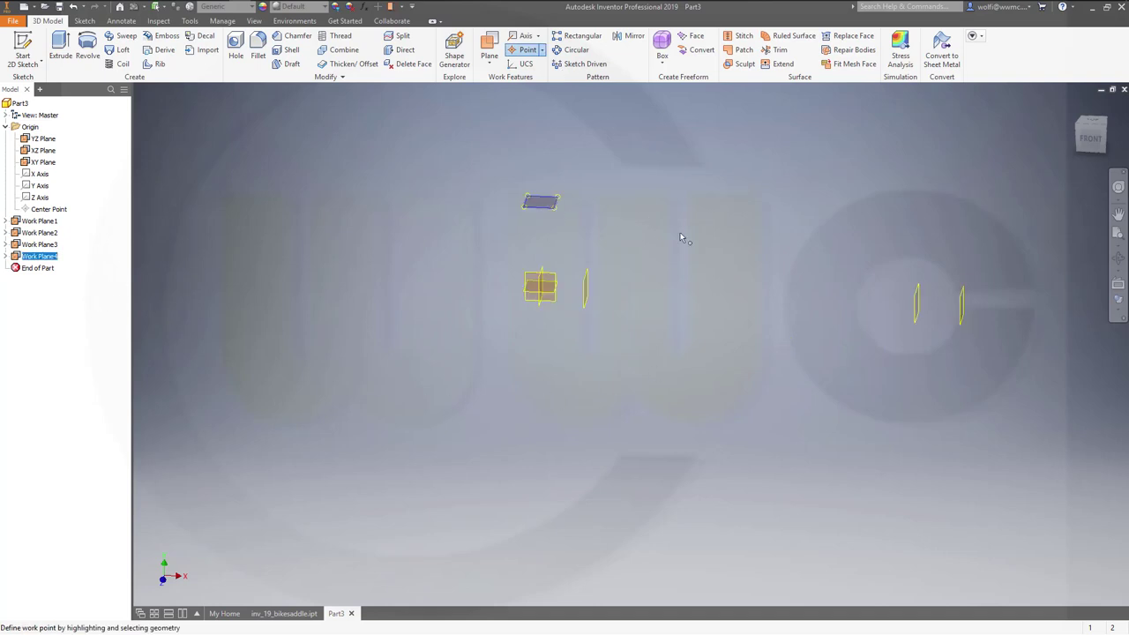
{"action": "left_click", "coordinate": [963, 314]}
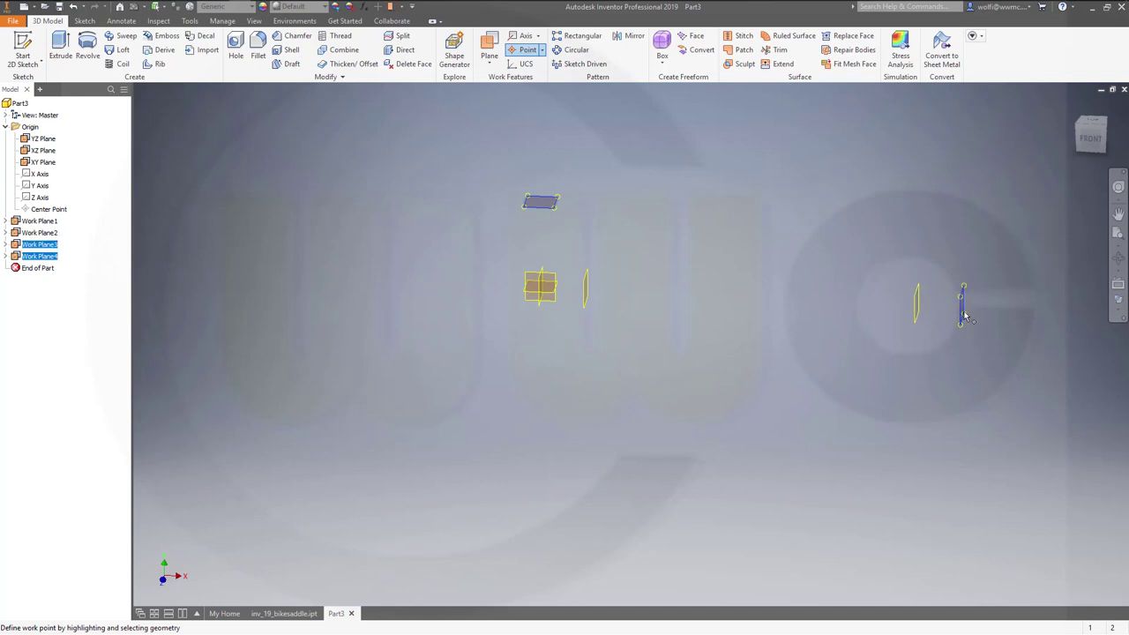
{"action": "left_click", "coordinate": [554, 277]}
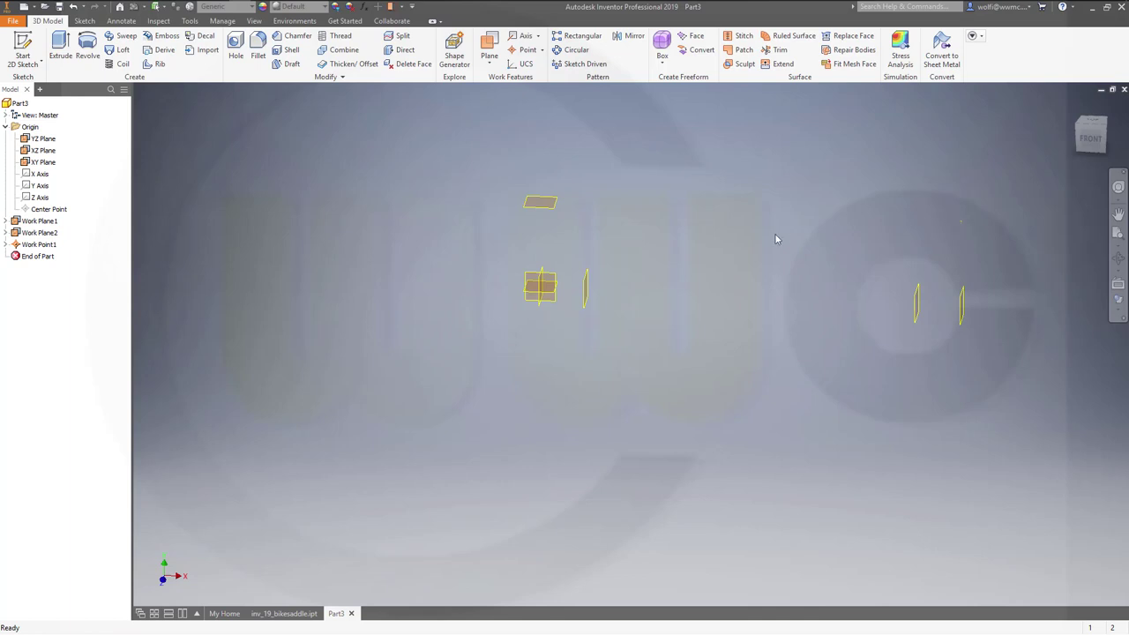
- Sketch an open six-point spline on the XZ plane from the origin, bulging toward the rear and ending about 275 mm along X
{"action": "left_click", "coordinate": [23, 50]}
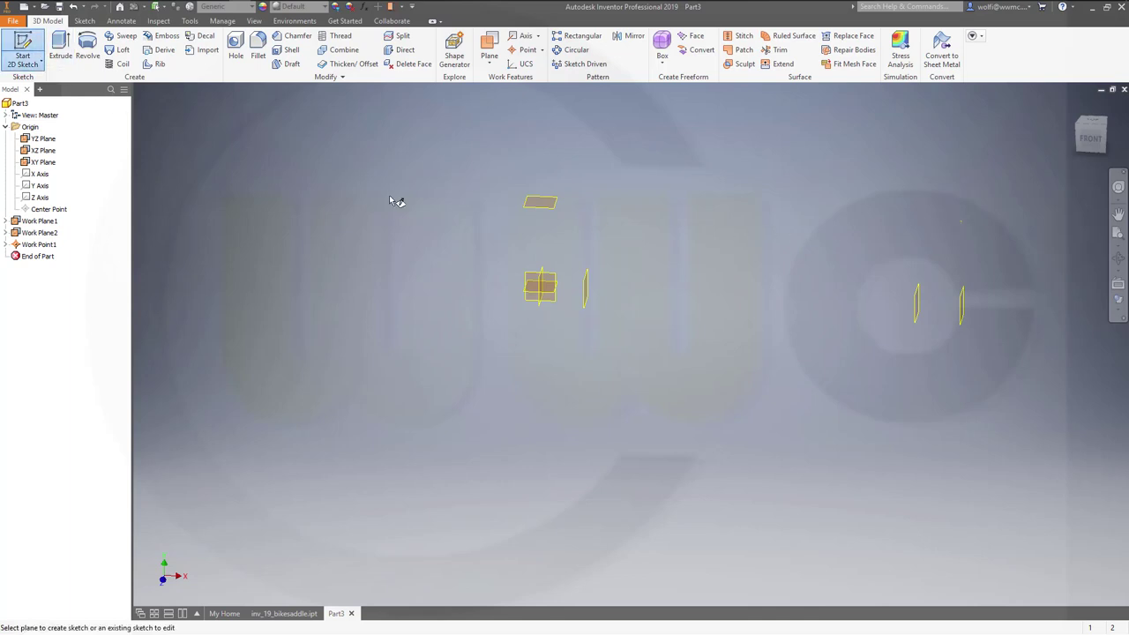
{"action": "left_click", "coordinate": [554, 298]}
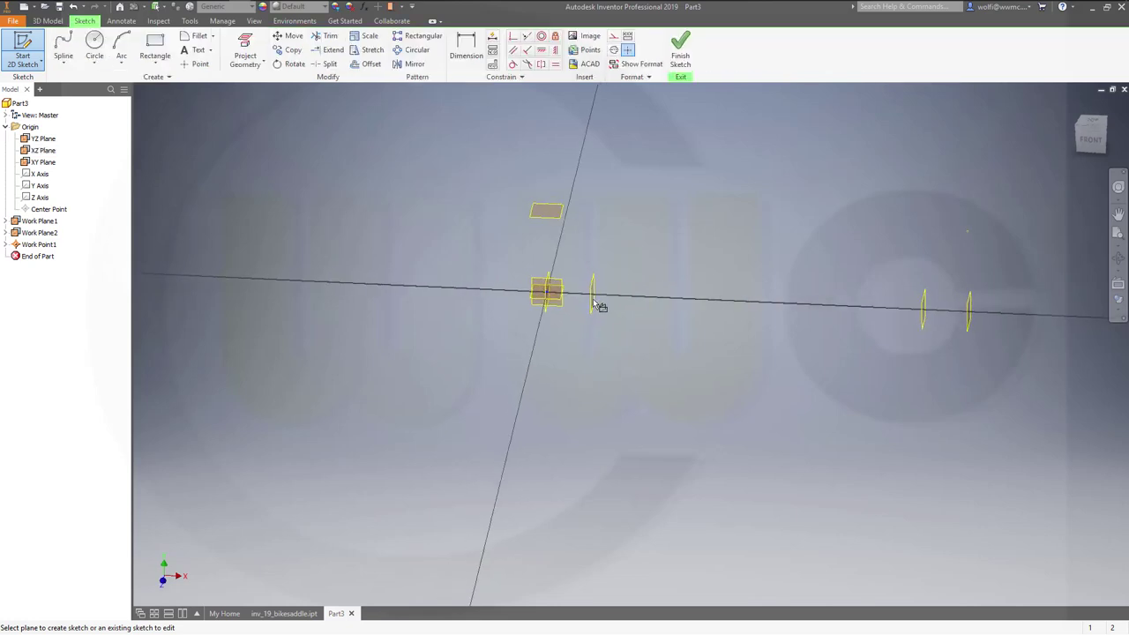
{"action": "middle_click_drag", "start_coordinate": [903, 406], "coordinate": [642, 409]}
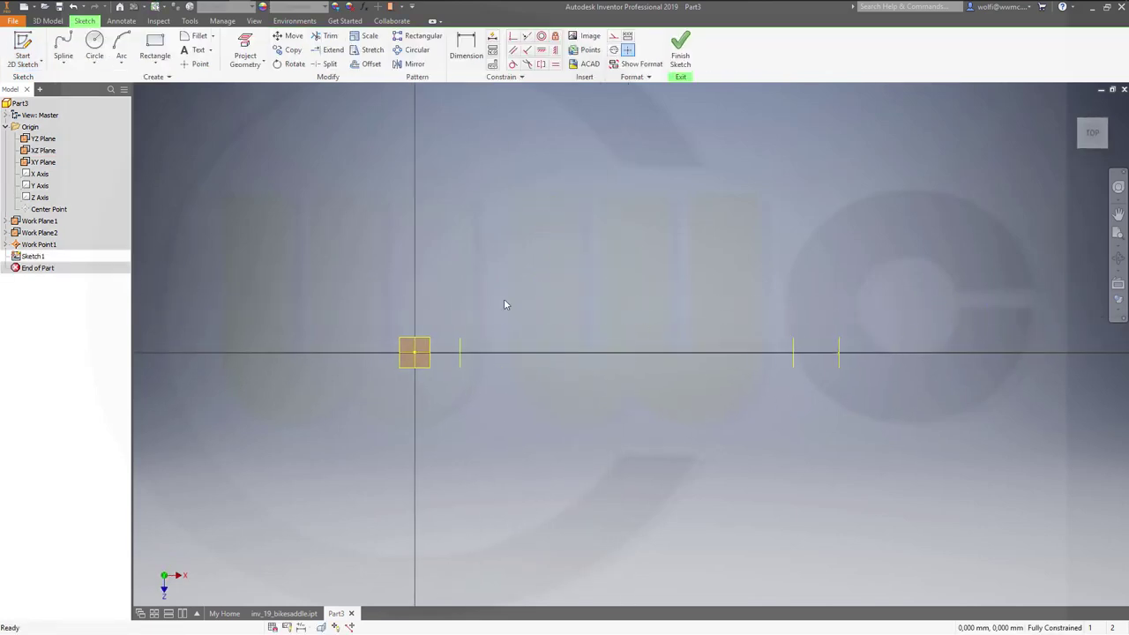
{"action": "key", "text": "l"}
{"action": "key", "text": "s"}
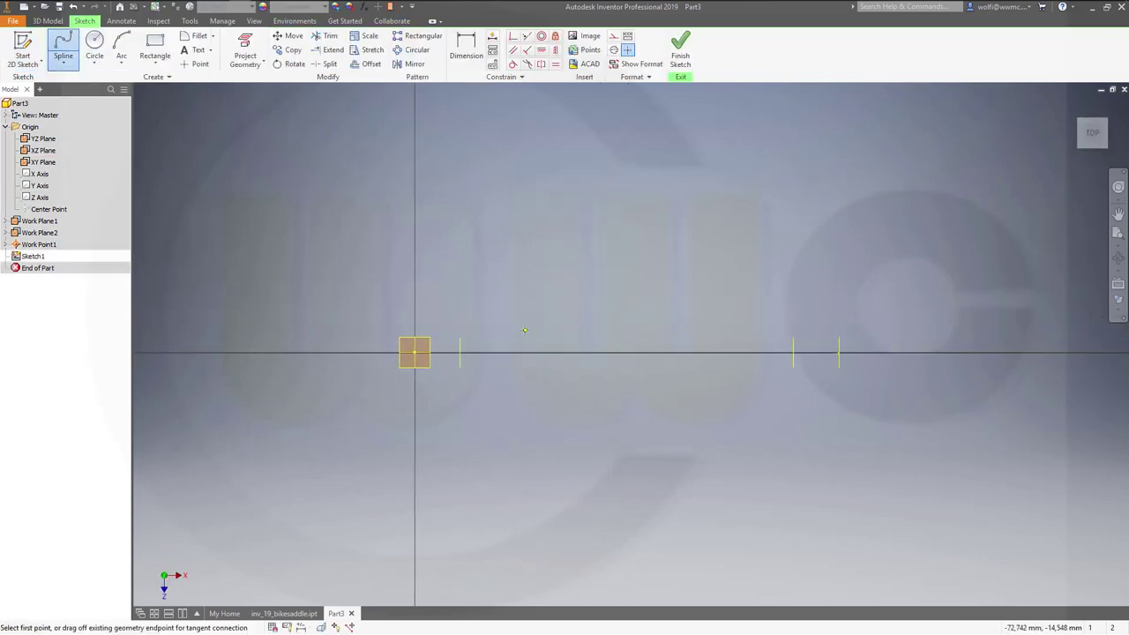
{"action": "scroll", "coordinate": [526, 332], "scroll_direction": "down", "scroll_amount": 1}
{"action": "scroll", "coordinate": [494, 331], "scroll_direction": "up", "scroll_amount": 3}
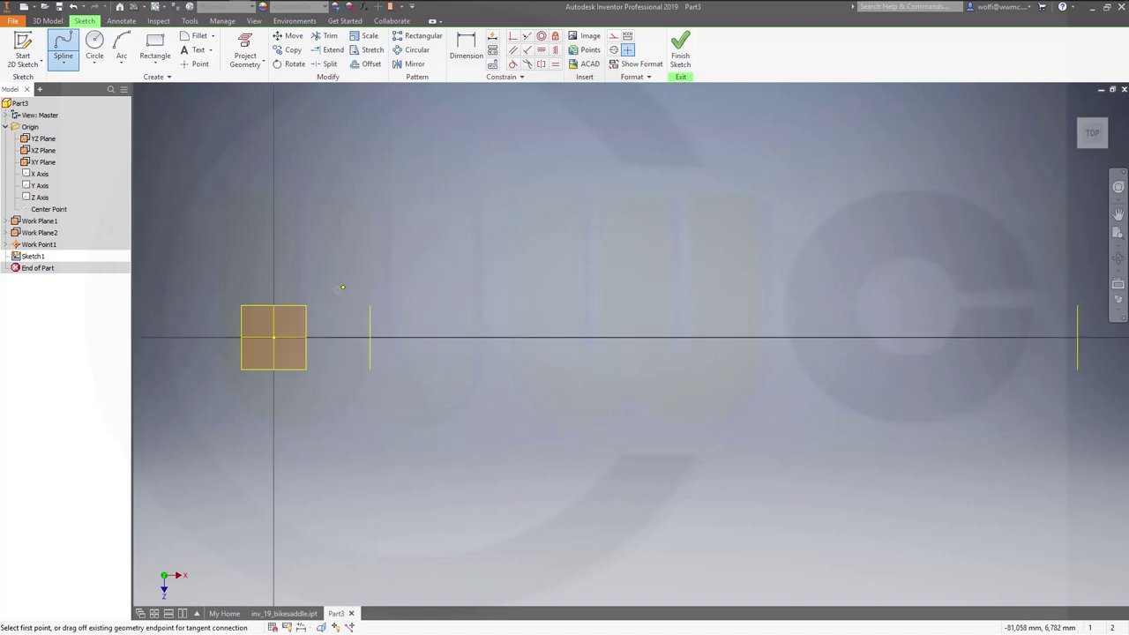
{"action": "left_click", "coordinate": [273, 337]}
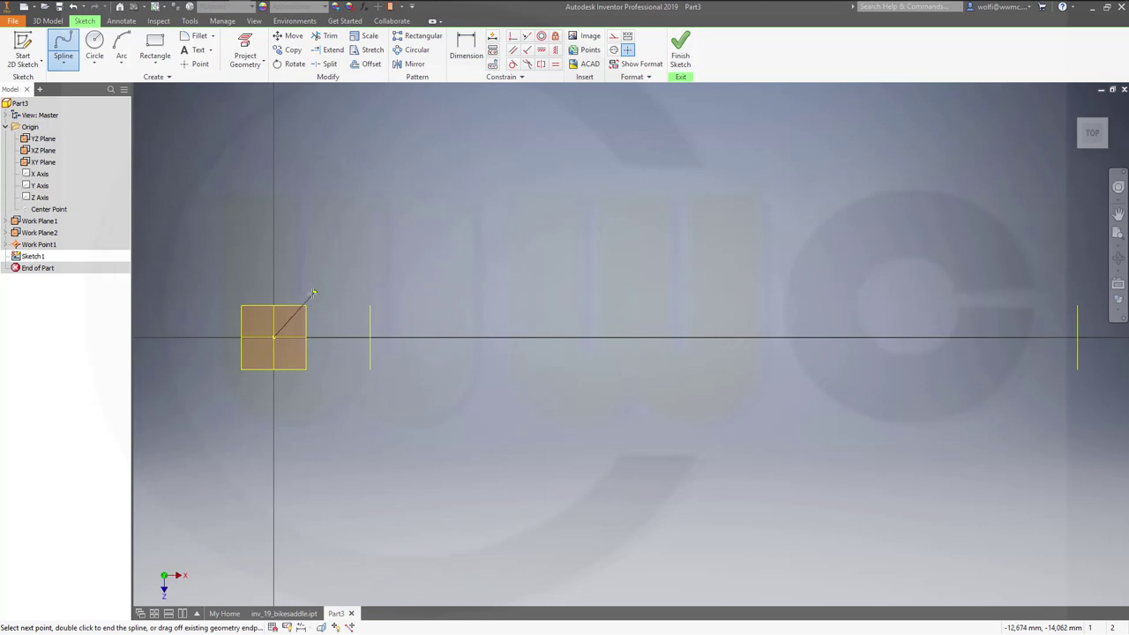
{"action": "left_click", "coordinate": [310, 294]}
{"action": "left_click", "coordinate": [420, 279]}
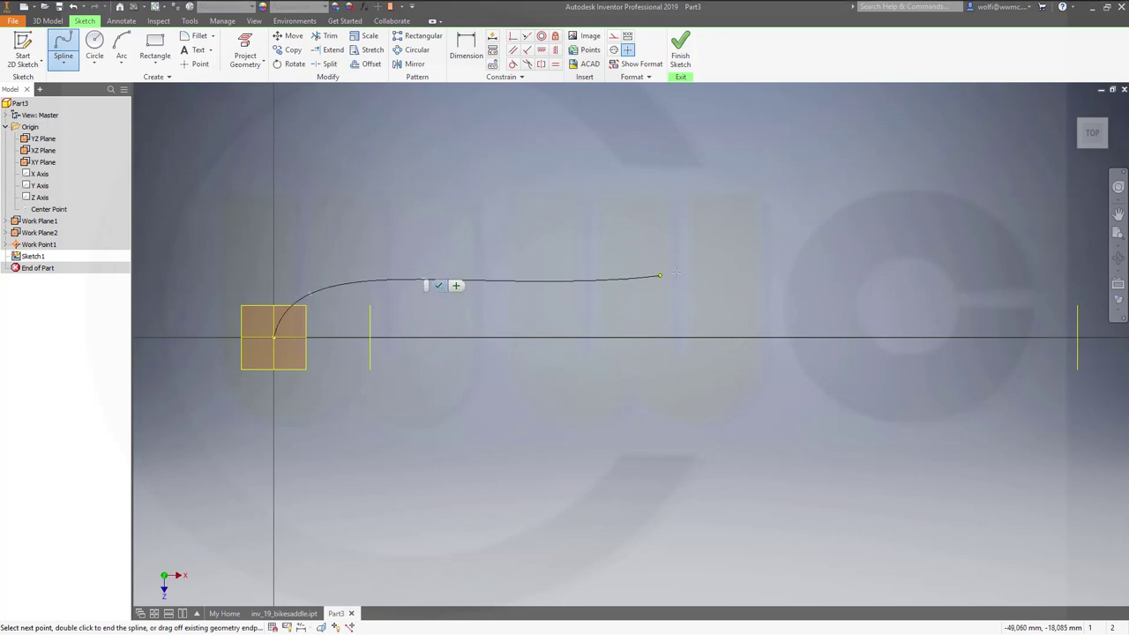
{"action": "left_click", "coordinate": [824, 232]}
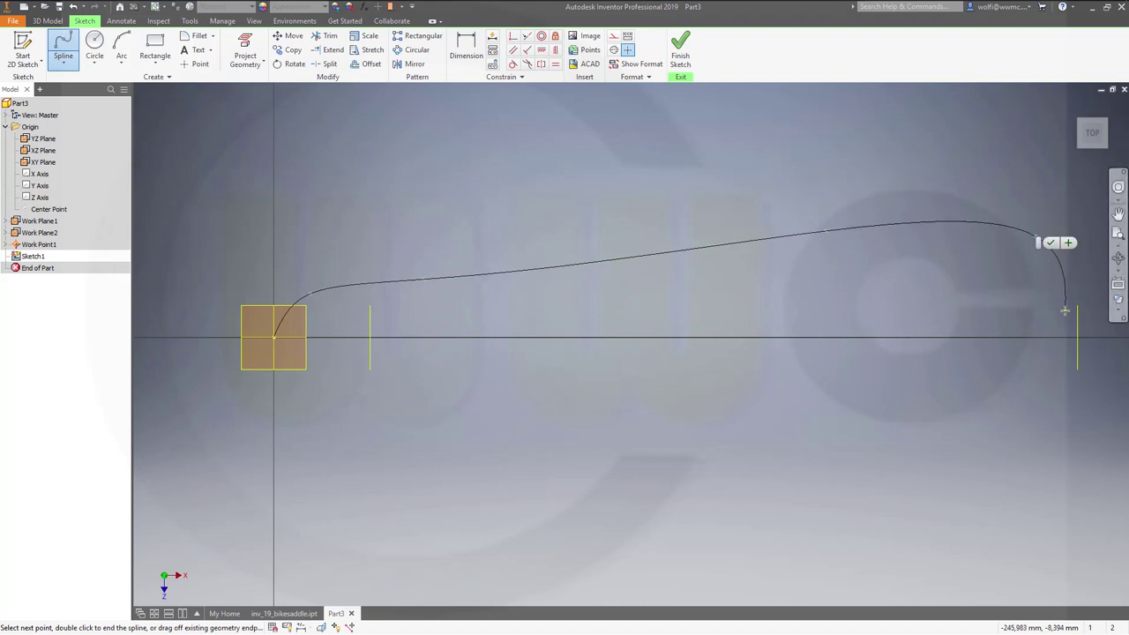
{"action": "middle_click_drag", "start_coordinate": [1015, 313], "coordinate": [832, 318]}
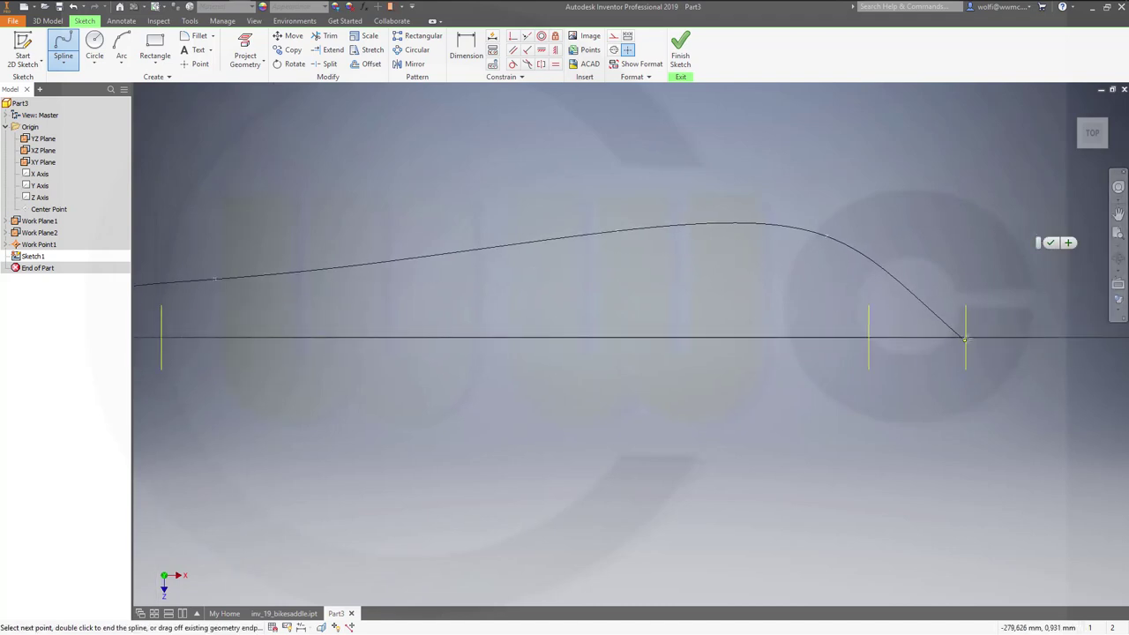
{"action": "left_click", "coordinate": [940, 311]}
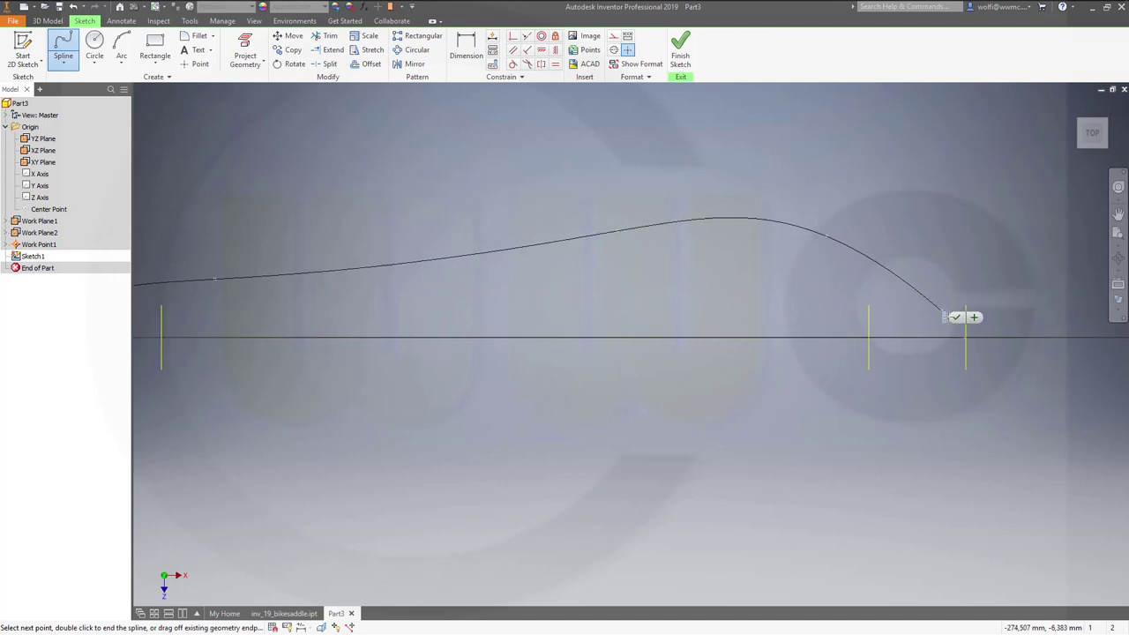
{"action": "left_click", "coordinate": [960, 317]}
{"action": "key", "text": "Escape"}
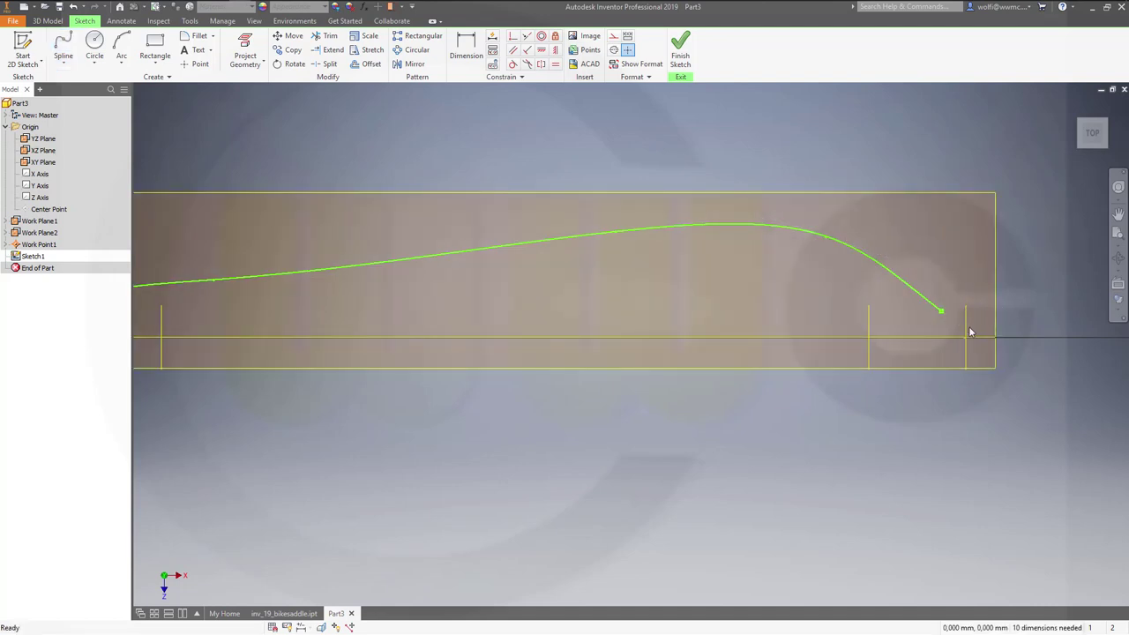
- Project the farthest YZ-parallel work plane into the sketch as a construction line
{"action": "left_click", "coordinate": [613, 36]}
{"action": "left_click", "coordinate": [245, 55]}
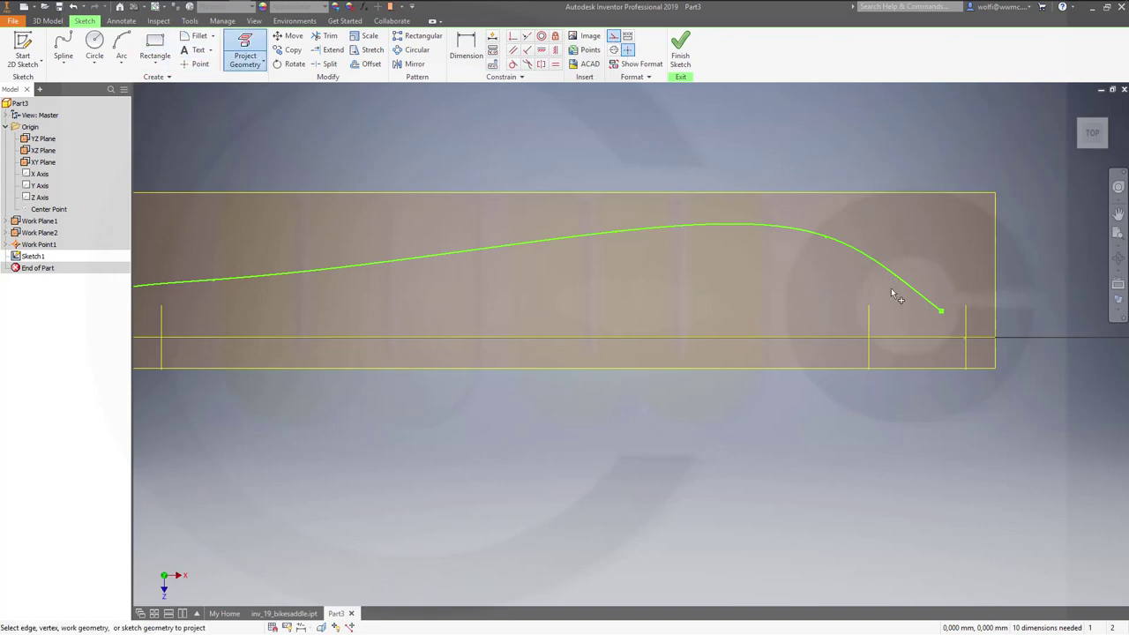
{"action": "left_click", "coordinate": [965, 328]}
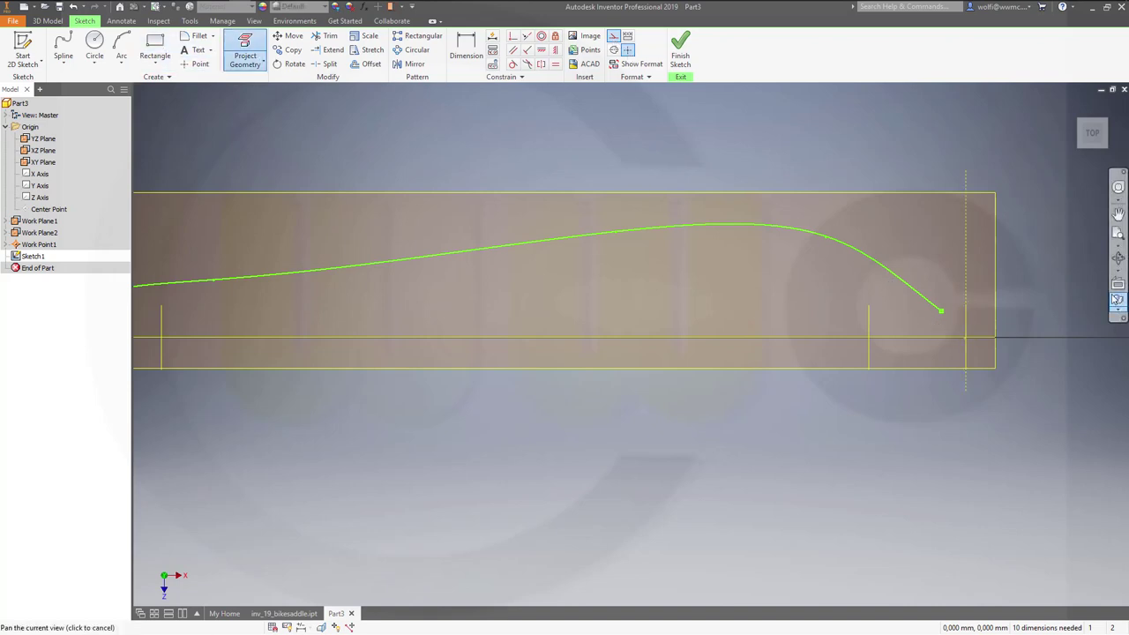
{"action": "key", "text": "Escape"}
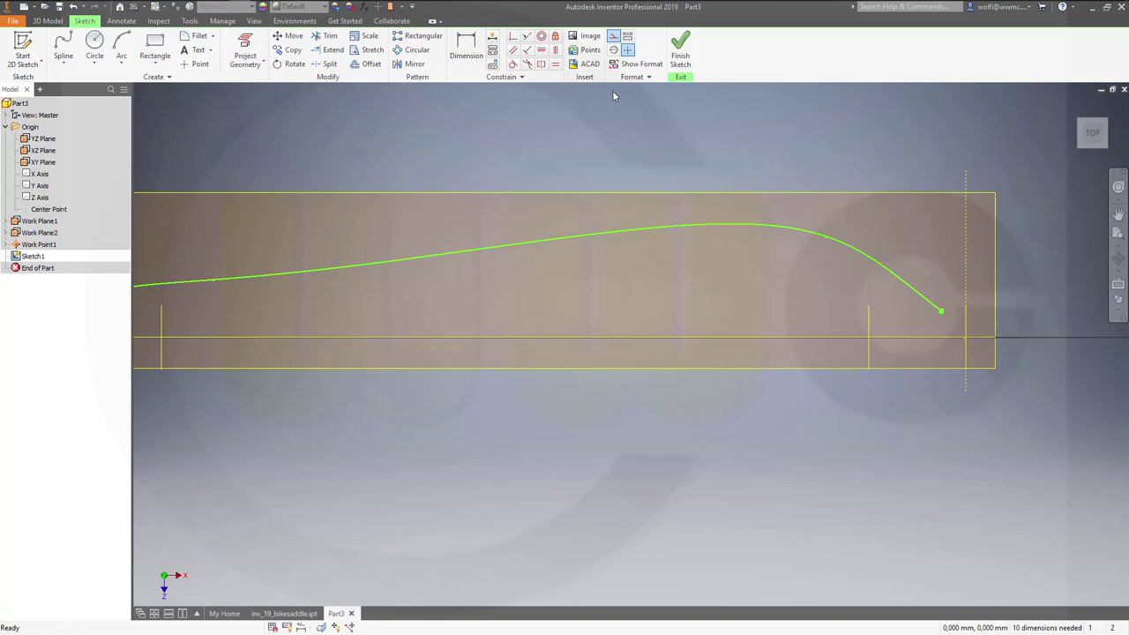
- Constrain the spline's far endpoint coincident with the projected construction line and horizontally aligned with the origin
{"action": "left_click", "coordinate": [513, 36]}
{"action": "left_click", "coordinate": [938, 312]}
{"action": "left_click", "coordinate": [967, 297]}
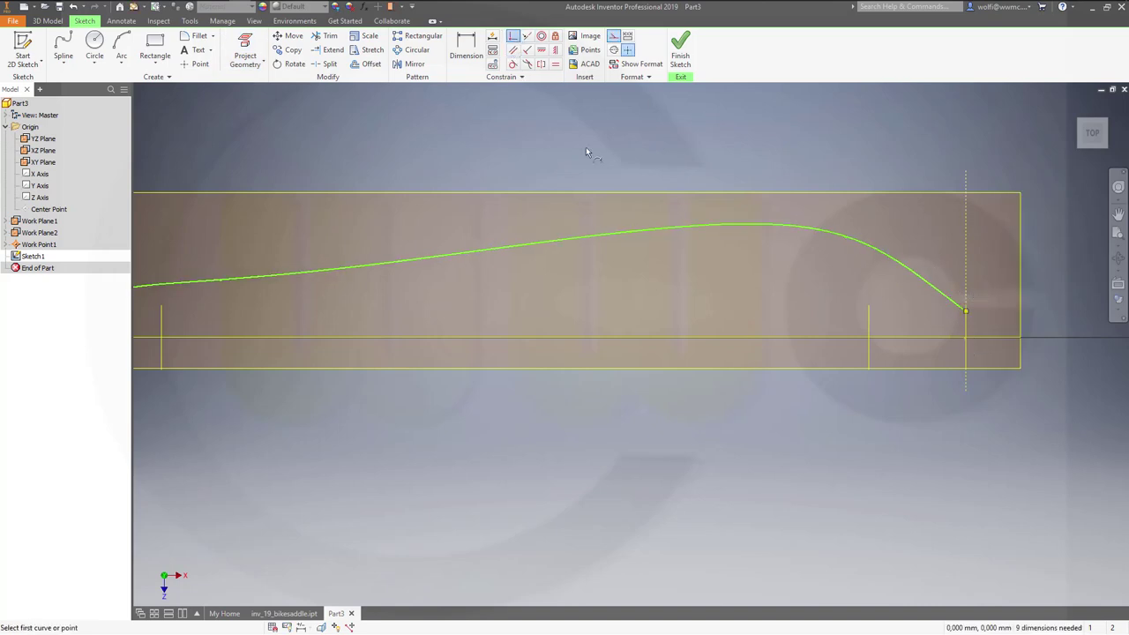
{"action": "middle_click_drag", "start_coordinate": [453, 327], "coordinate": [583, 282]}
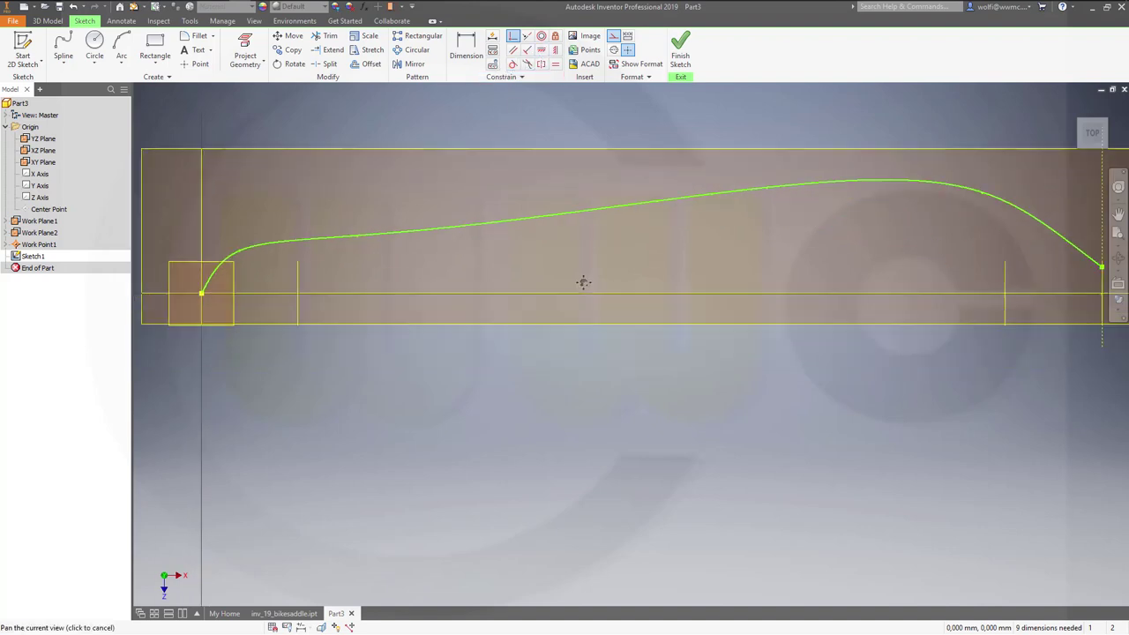
{"action": "key", "text": "h"}
{"action": "left_click", "coordinate": [200, 294]}
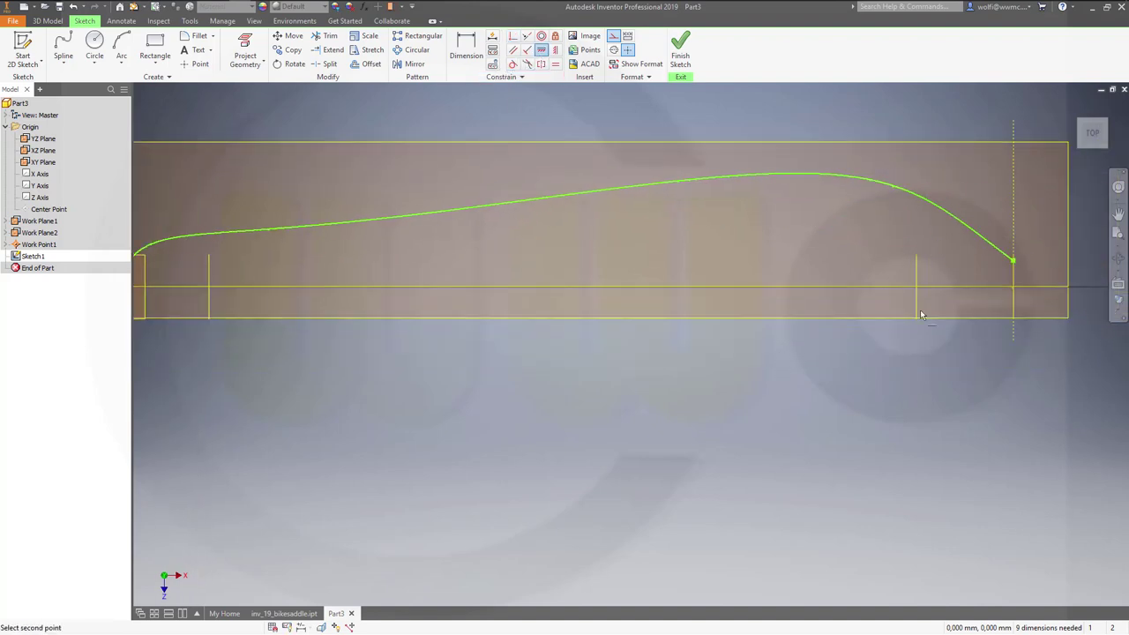
{"action": "left_click", "coordinate": [1012, 262]}
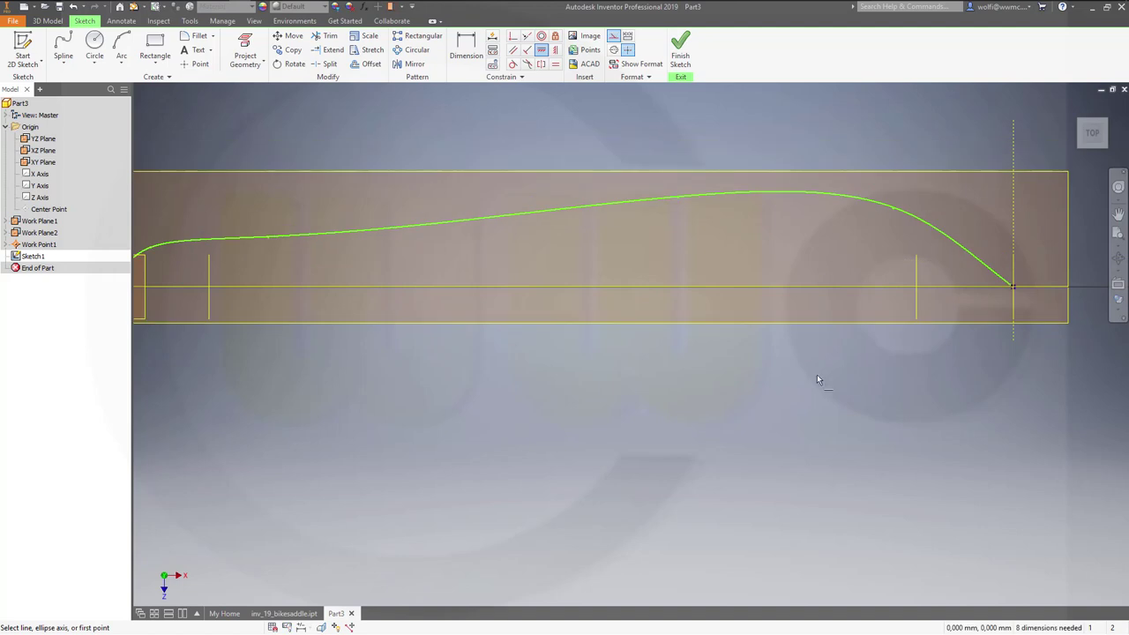
- Dimension the first spline point after the origin at 14.5 mm perpendicular to the horizontal axis
{"action": "left_click", "coordinate": [482, 51]}
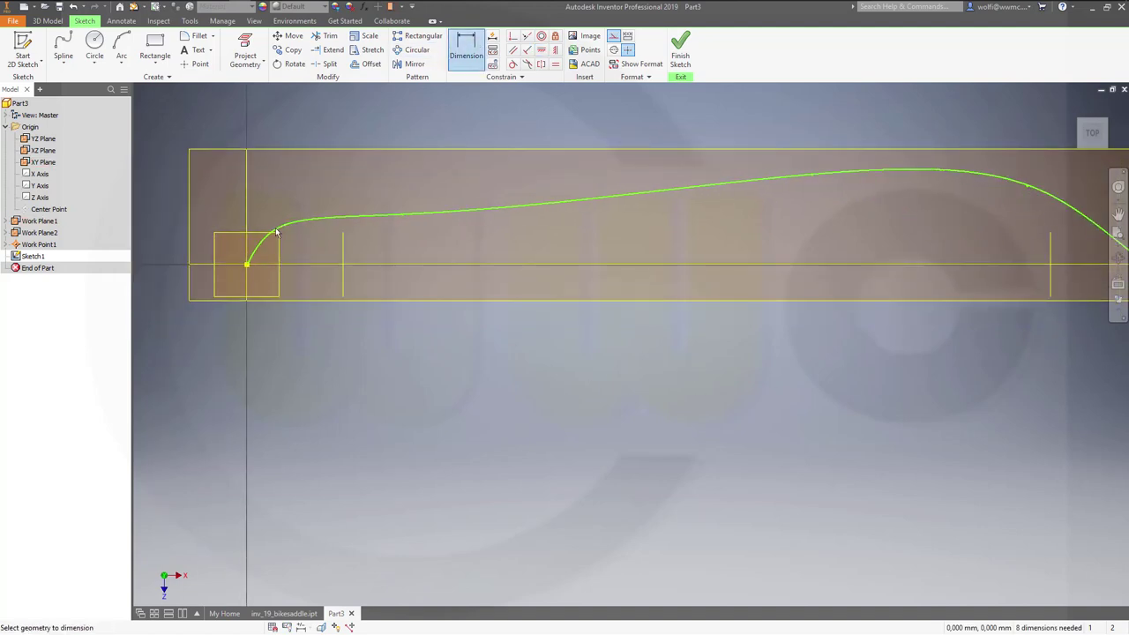
{"action": "left_click", "coordinate": [249, 266]}
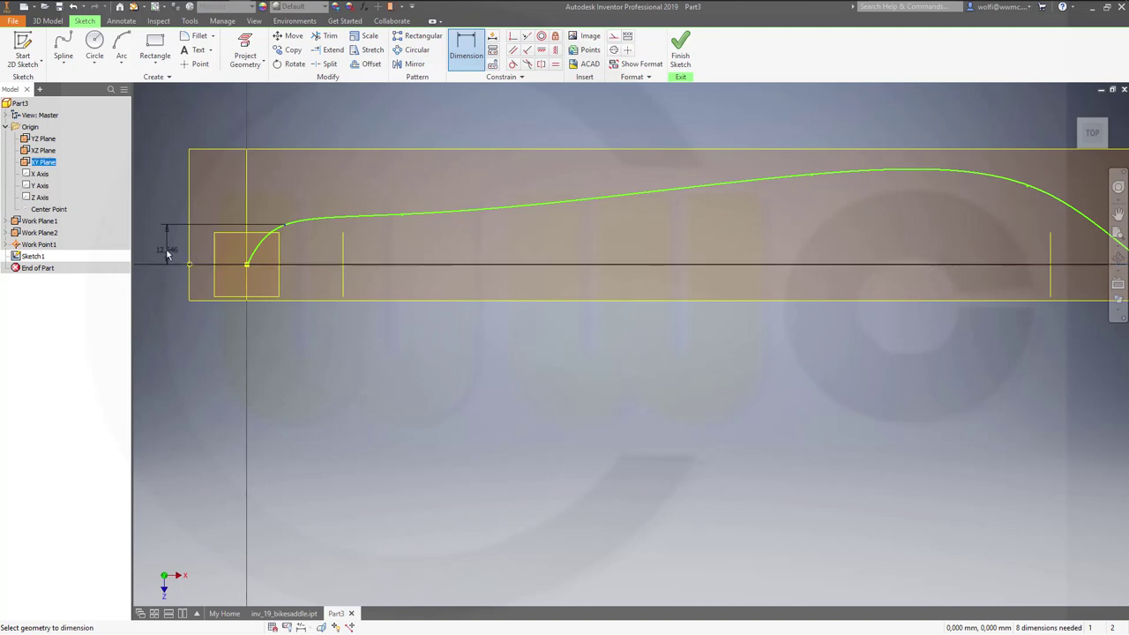
{"action": "left_click", "coordinate": [165, 254]}
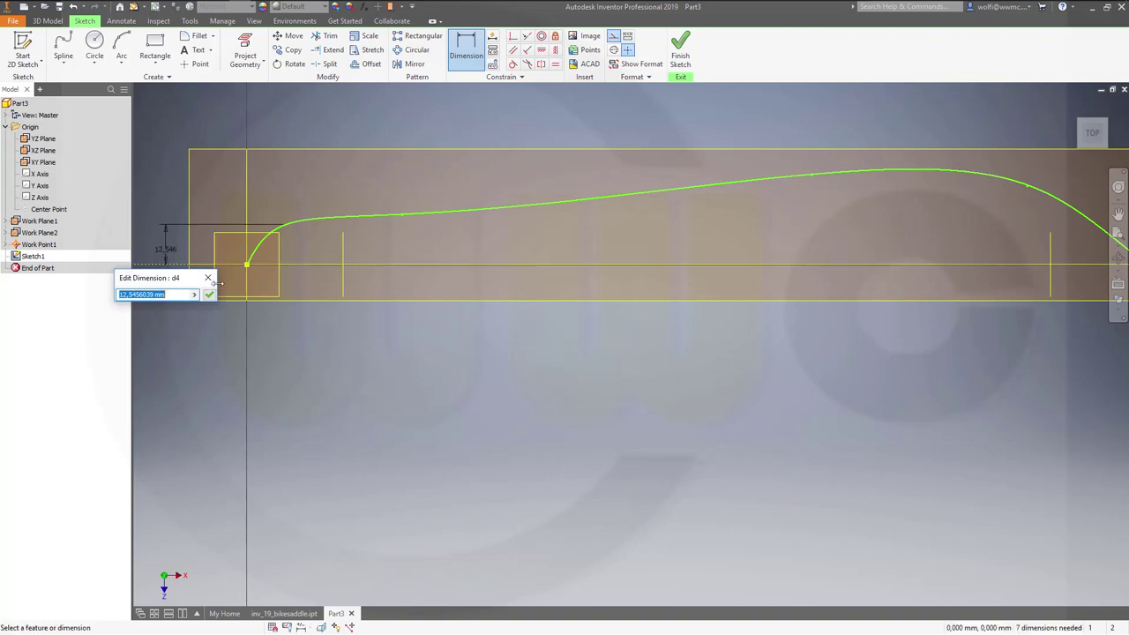
{"action": "type", "text": "14,5"}
{"action": "key", "text": "Return"}
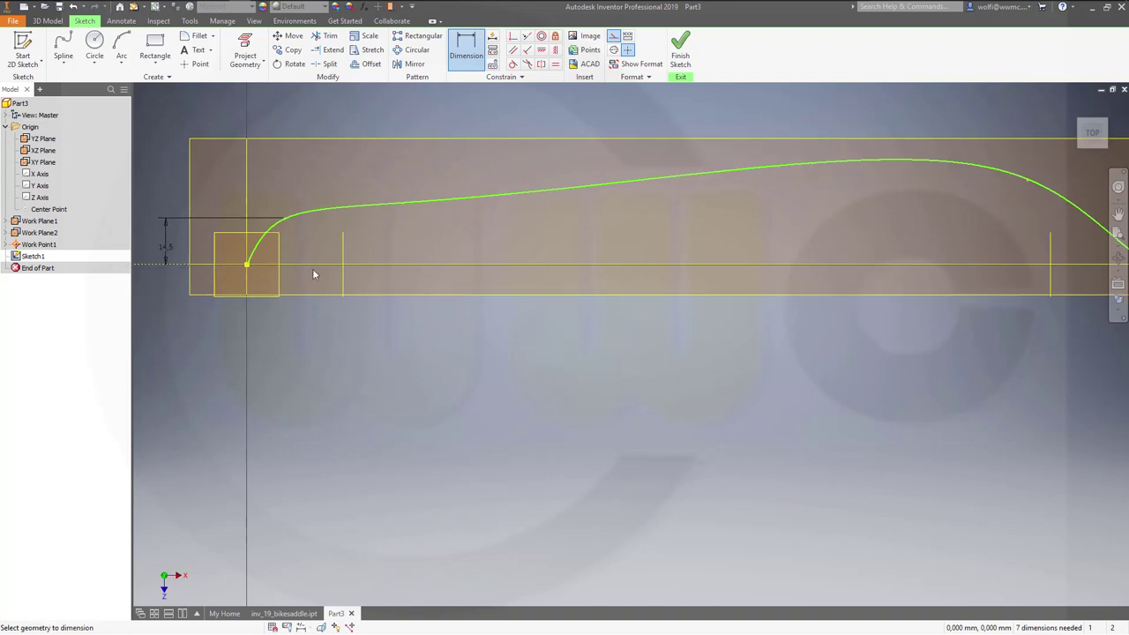
- Dimension the third spline point, counted from the origin, at 18 mm perpendicular to the horizontal axis
{"action": "left_click", "coordinate": [404, 205]}
{"action": "left_click", "coordinate": [194, 264]}
{"action": "left_click", "coordinate": [146, 237]}
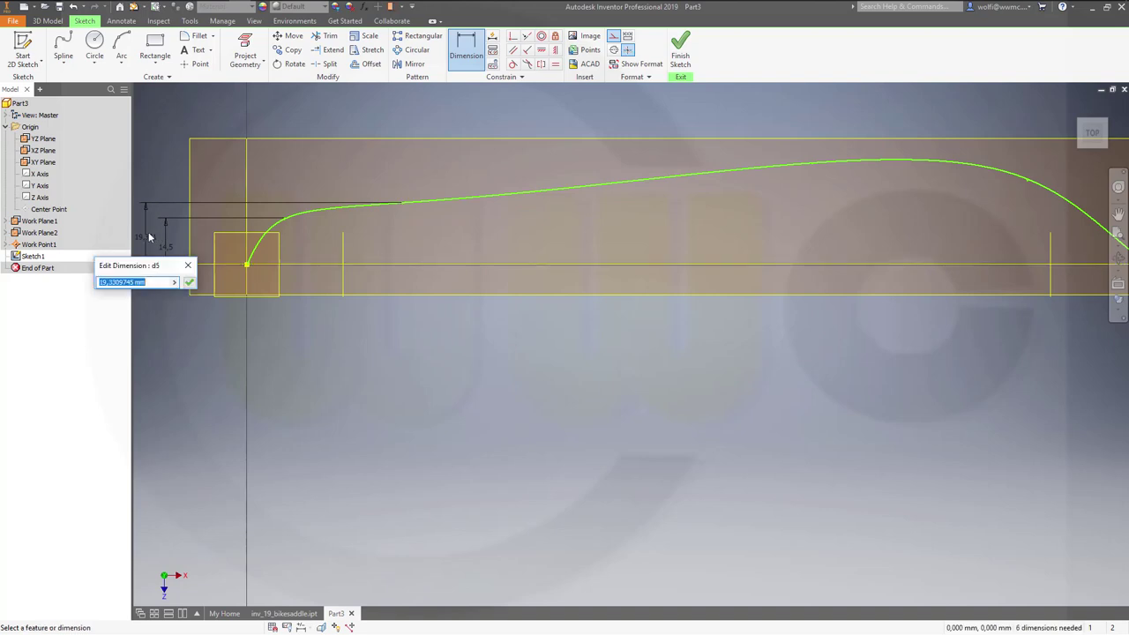
{"action": "type", "text": "18"}
{"action": "key", "text": "Return"}
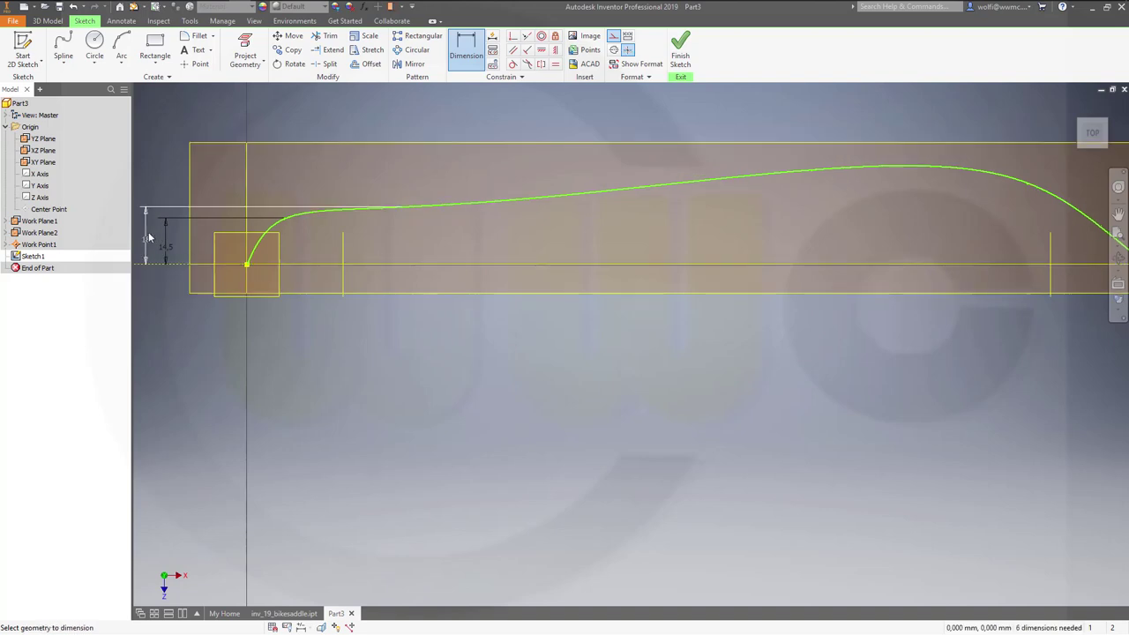
- Dimension the spline point just before the far endpoint at 70 mm perpendicular to the horizontal axis
{"action": "middle_click_drag", "start_coordinate": [967, 211], "coordinate": [812, 197]}
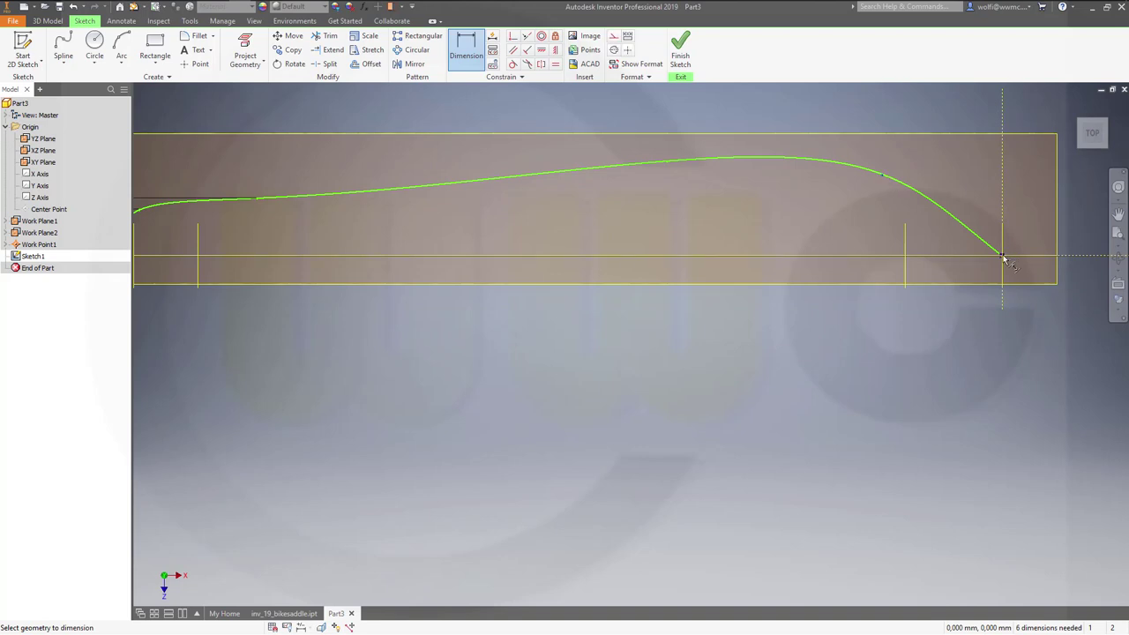
{"action": "key", "text": "F5"}
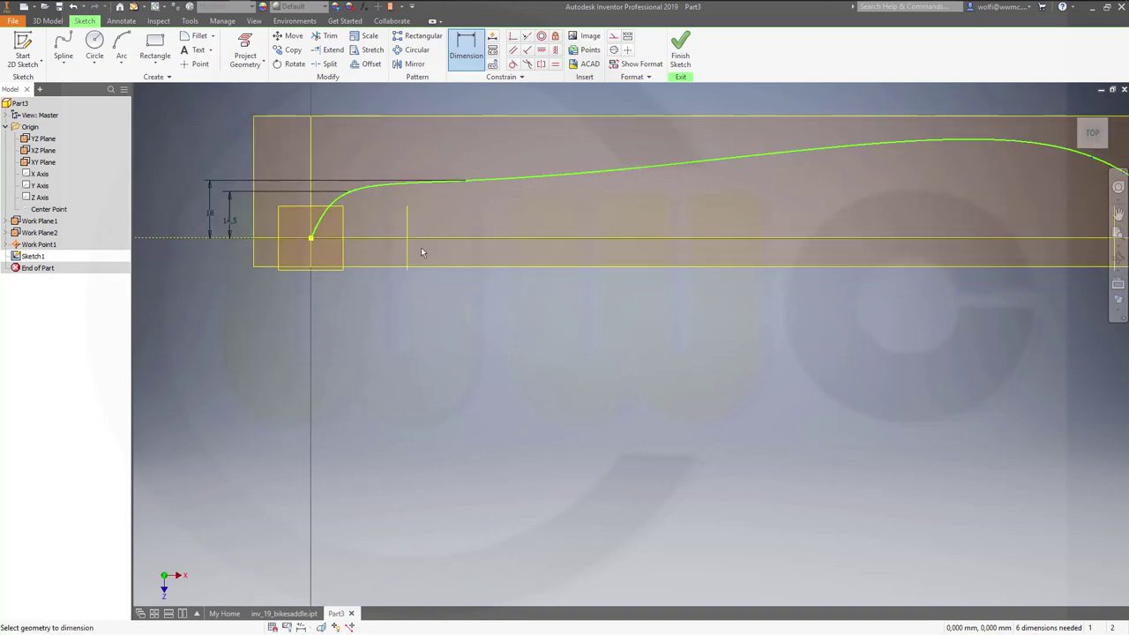
{"action": "left_click", "coordinate": [311, 238]}
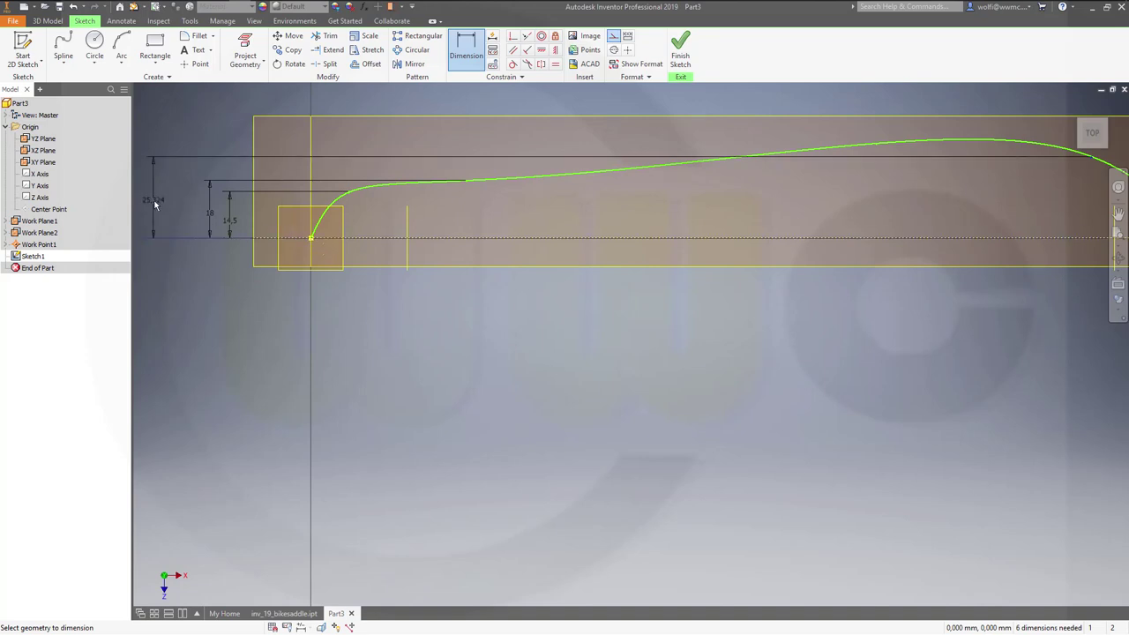
{"action": "left_click", "coordinate": [185, 194]}
{"action": "type", "text": "70"}
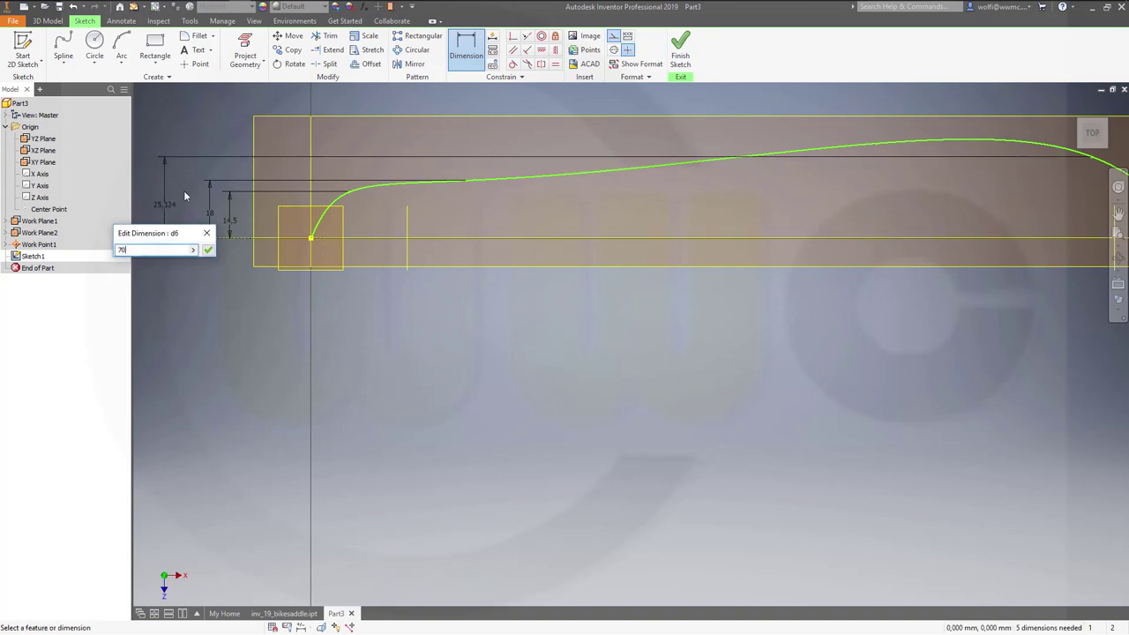
{"action": "key", "text": "Return"}
- Dimension the fourth spline point, on the slope toward the rear bulge, at 60 mm perpendicular to the horizontal axis
{"action": "scroll", "coordinate": [783, 185], "scroll_direction": "down", "scroll_amount": 3}
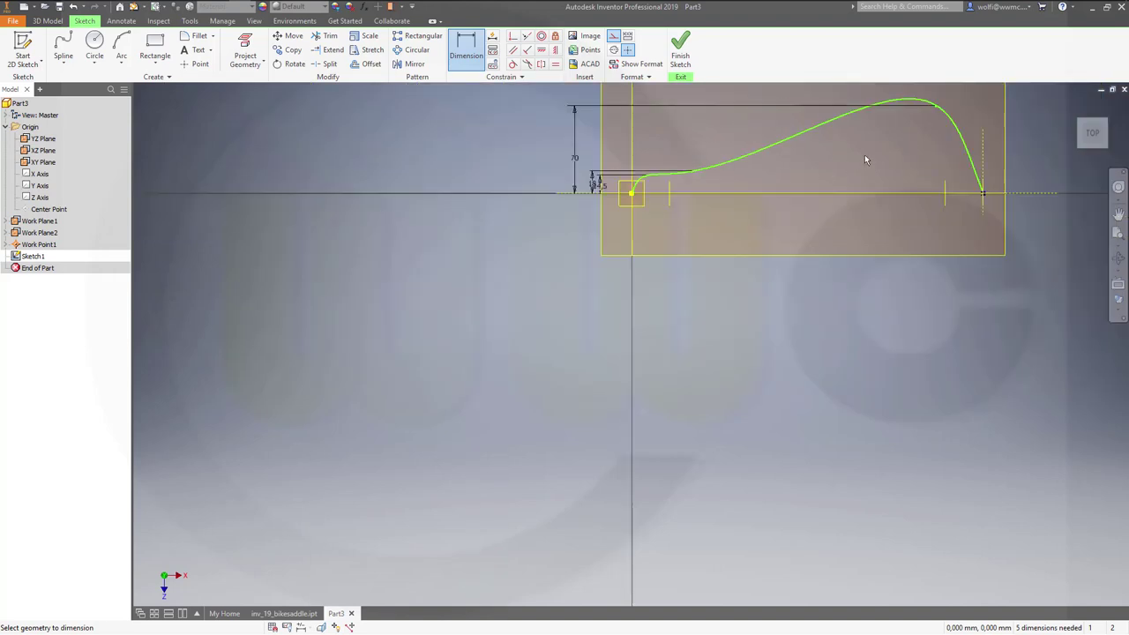
{"action": "mouse_move", "coordinate": [864, 159]}
{"action": "middle_mouse_down"}
{"action": "mouse_move", "coordinate": [823, 209]}
{"action": "mouse_move", "coordinate": [804, 270]}
{"action": "middle_mouse_up"}
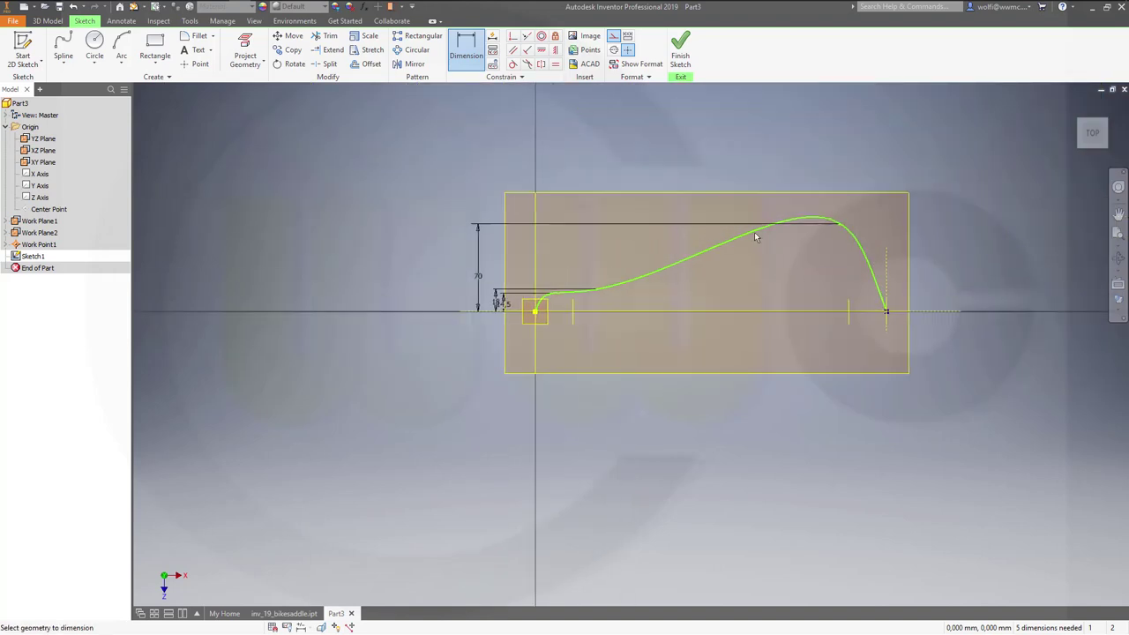
{"action": "left_click", "coordinate": [535, 314]}
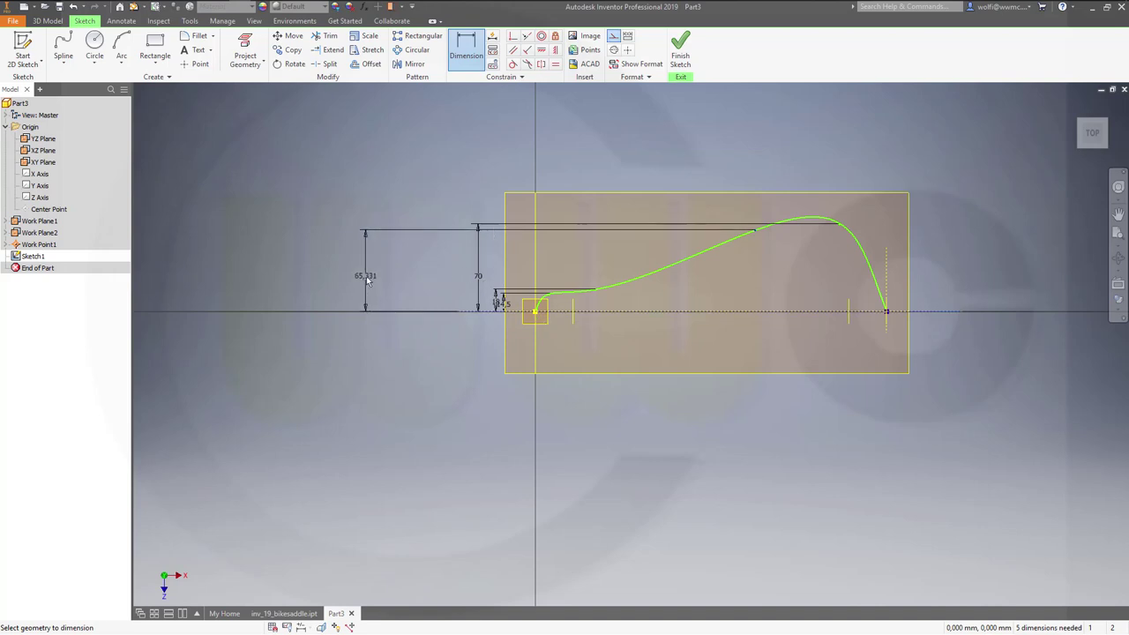
{"action": "left_click", "coordinate": [367, 278]}
{"action": "type", "text": "60"}
{"action": "key", "text": "Return"}
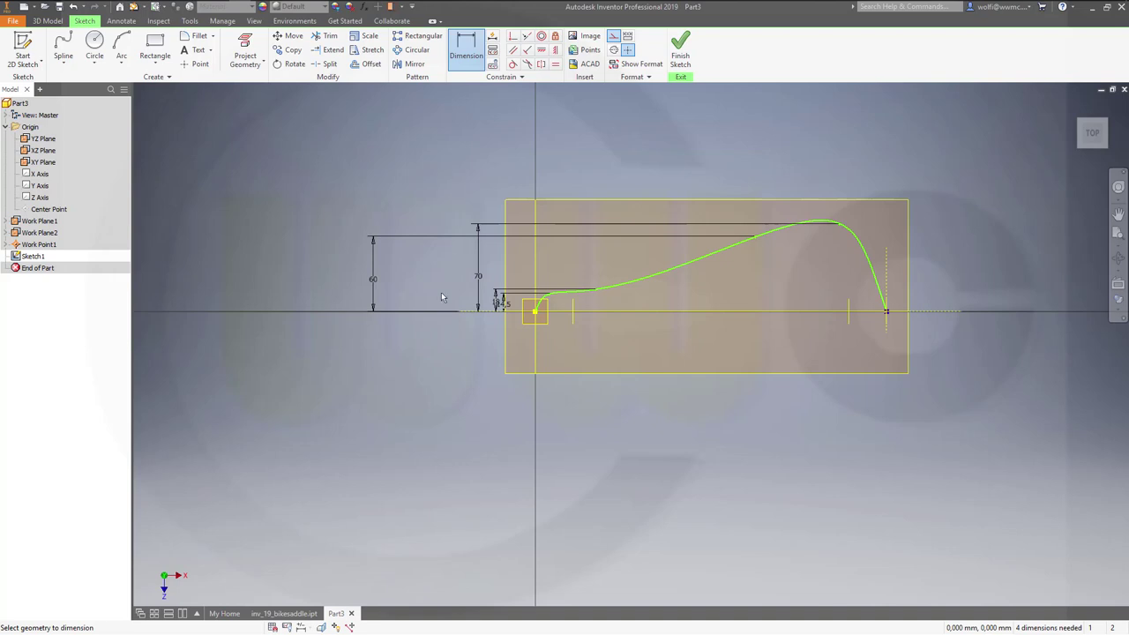
{"action": "scroll", "coordinate": [535, 355], "scroll_direction": "down", "scroll_amount": 5}
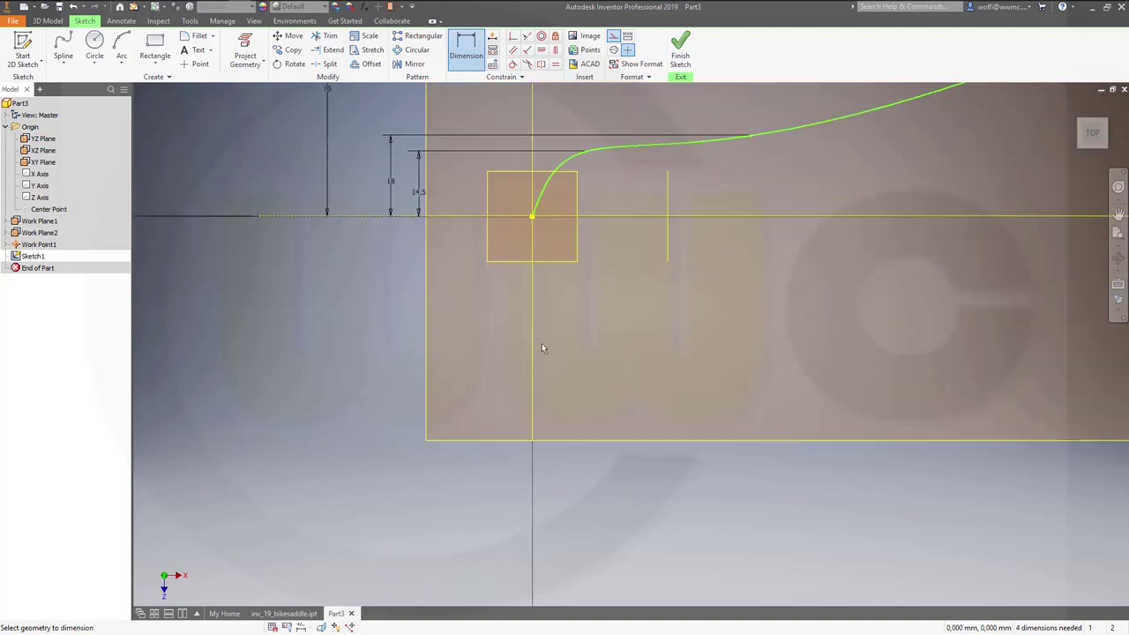
{"action": "left_click", "coordinate": [549, 216]}
{"action": "left_click", "coordinate": [586, 157]}
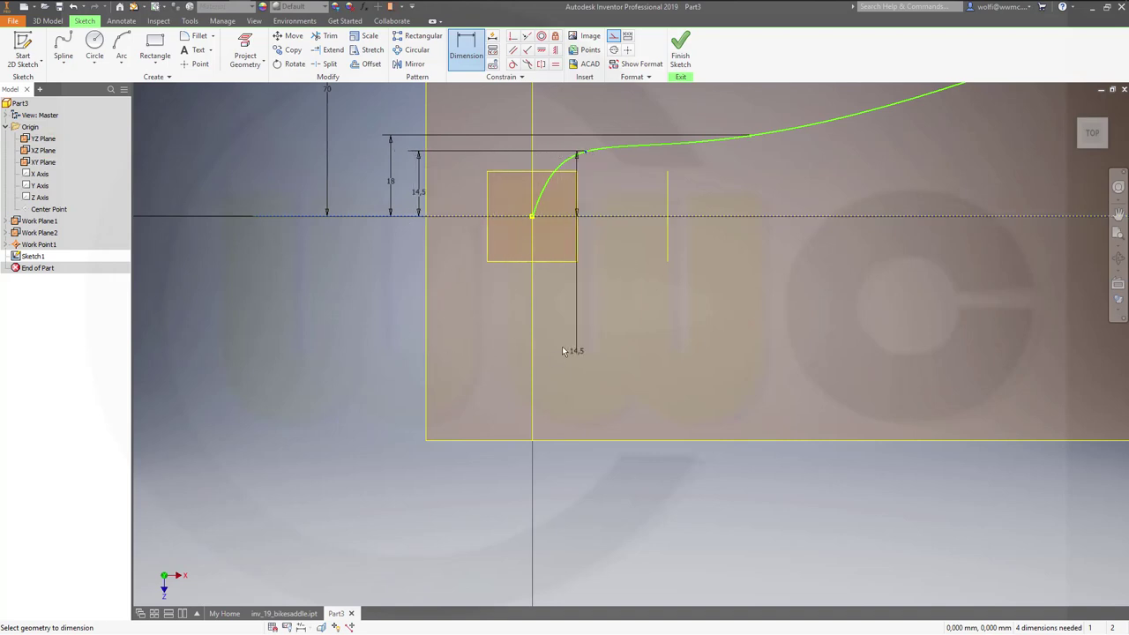
{"action": "right_click", "coordinate": [344, 340]}
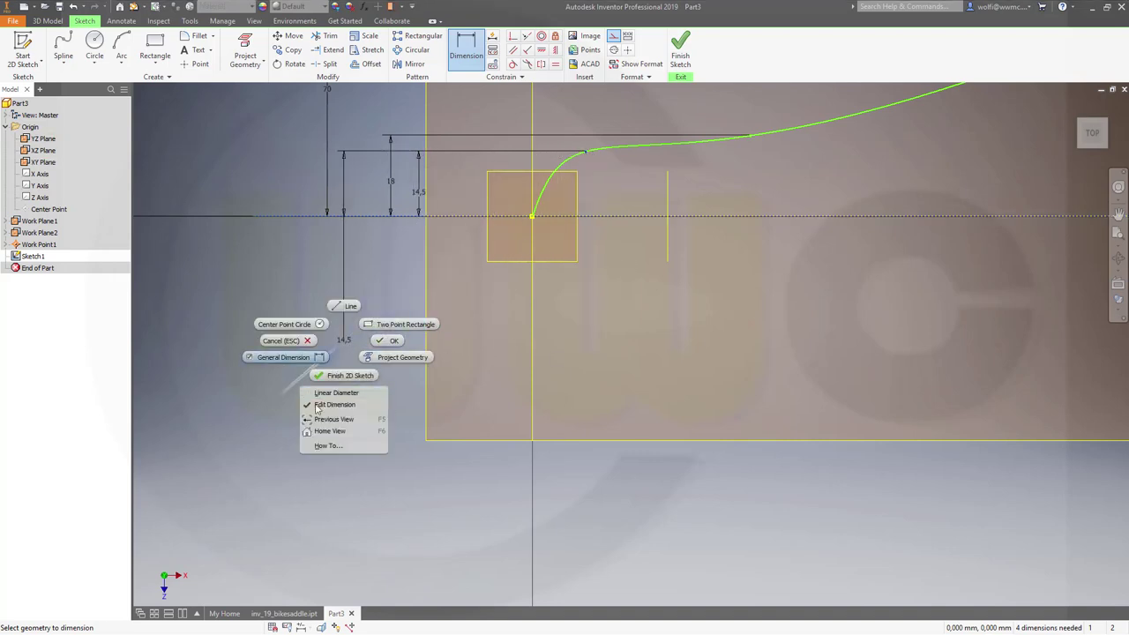
{"action": "left_click", "coordinate": [256, 388]}
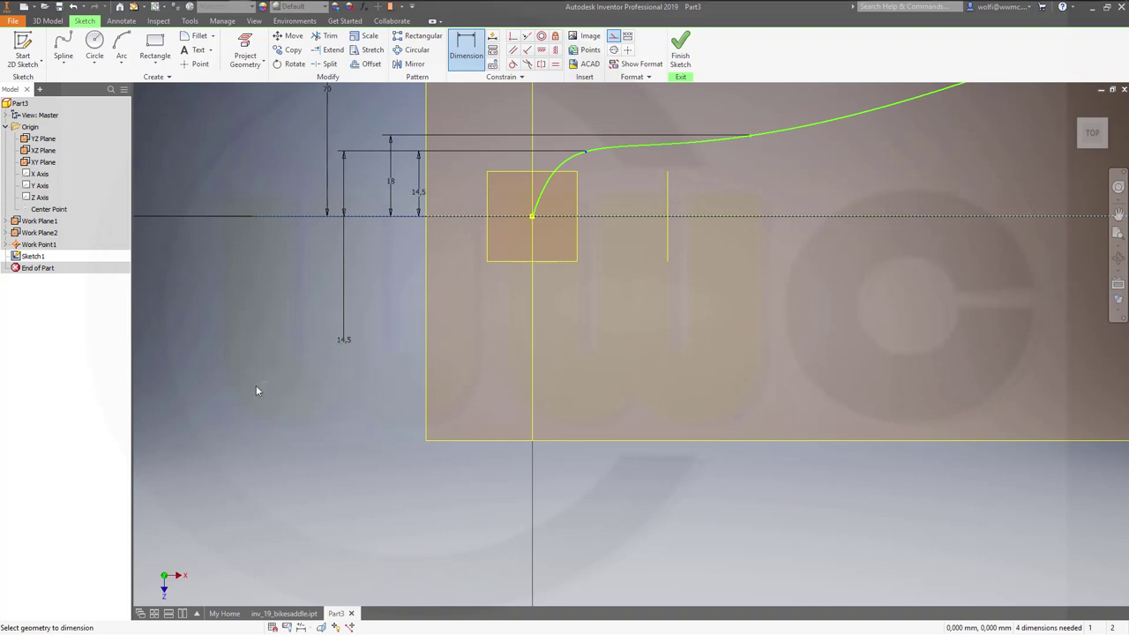
{"action": "key", "text": "Escape"}
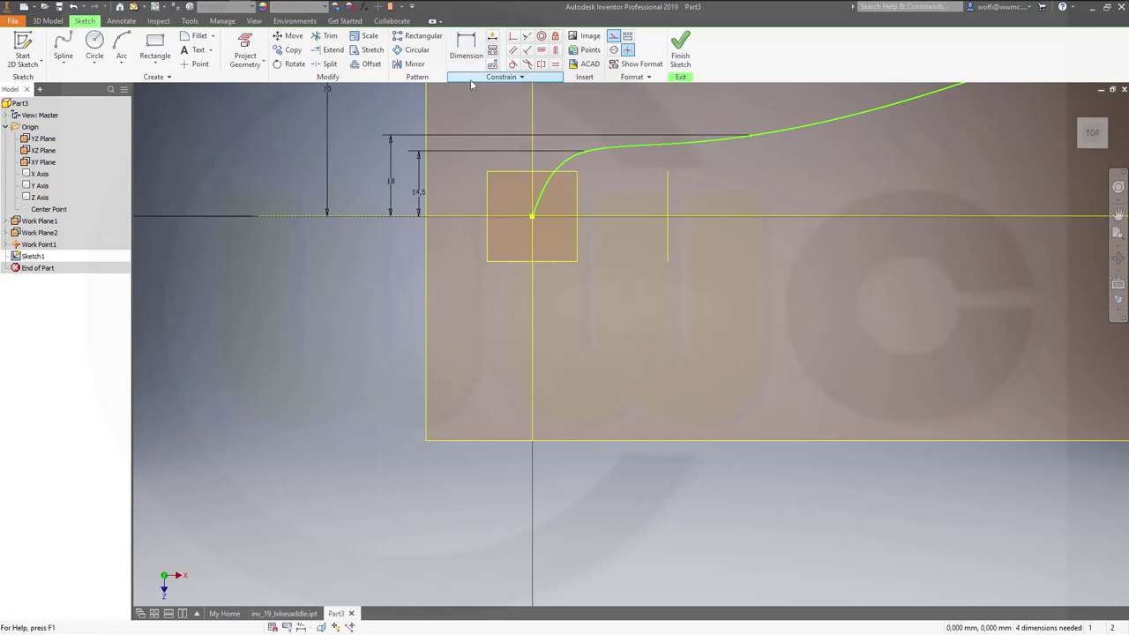
{"action": "left_click", "coordinate": [461, 48]}
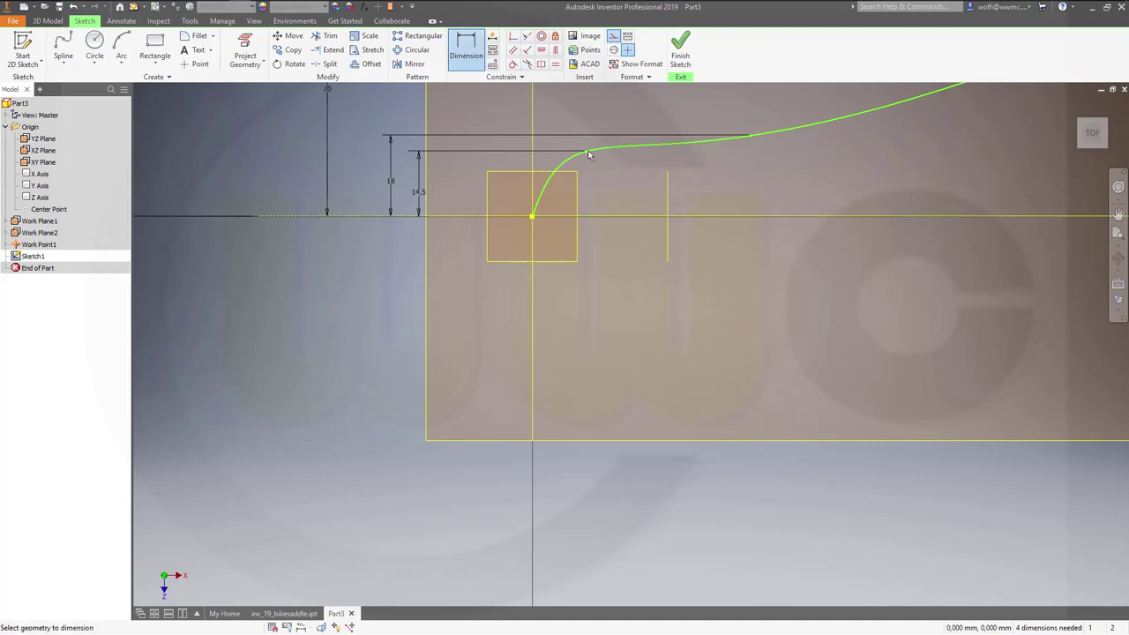
{"action": "left_click", "coordinate": [532, 219]}
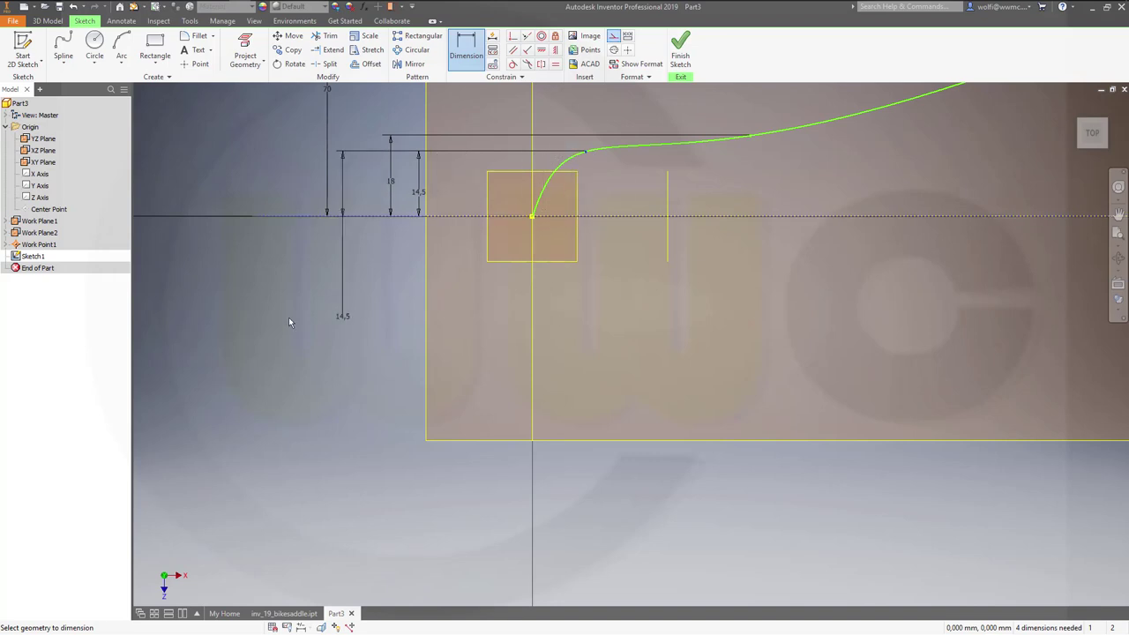
{"action": "key", "text": "Escape"}
{"action": "key", "text": "Escape"}
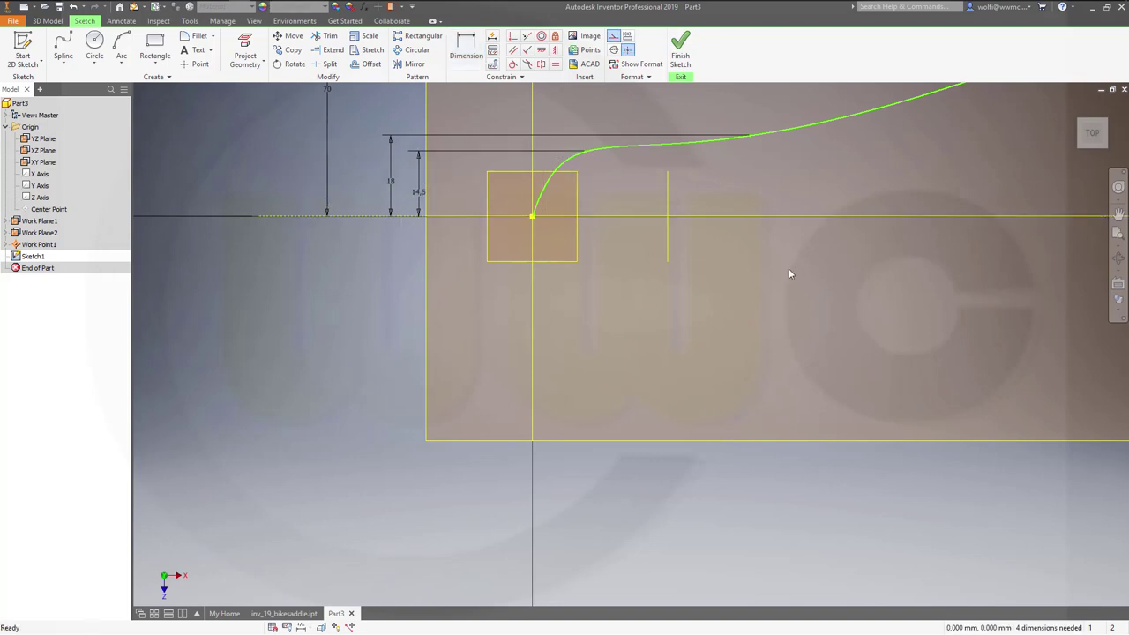
- Dimension the horizontal distance from the fifth spline point to the projected construction line at the far end as 30 mm
{"action": "middle_click_drag", "start_coordinate": [788, 269], "coordinate": [612, 299]}
{"action": "scroll", "coordinate": [755, 289], "scroll_direction": "down", "scroll_amount": 2}
{"action": "scroll", "coordinate": [802, 291], "scroll_direction": "down", "scroll_amount": 3}
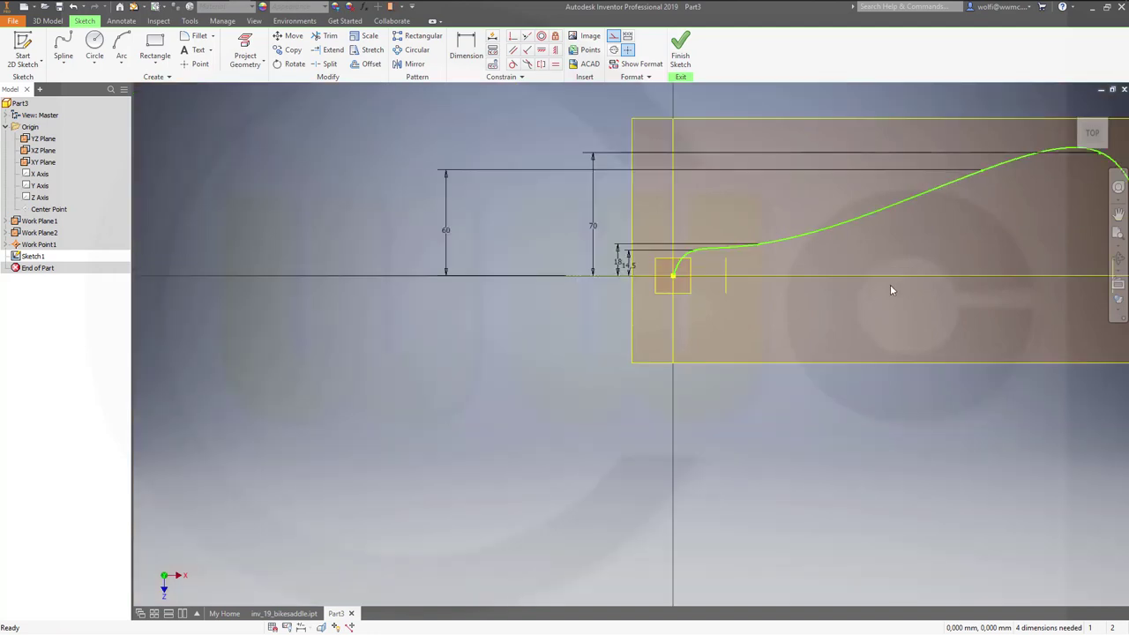
{"action": "middle_click_drag", "start_coordinate": [874, 298], "coordinate": [777, 302]}
{"action": "left_click", "coordinate": [466, 46]}
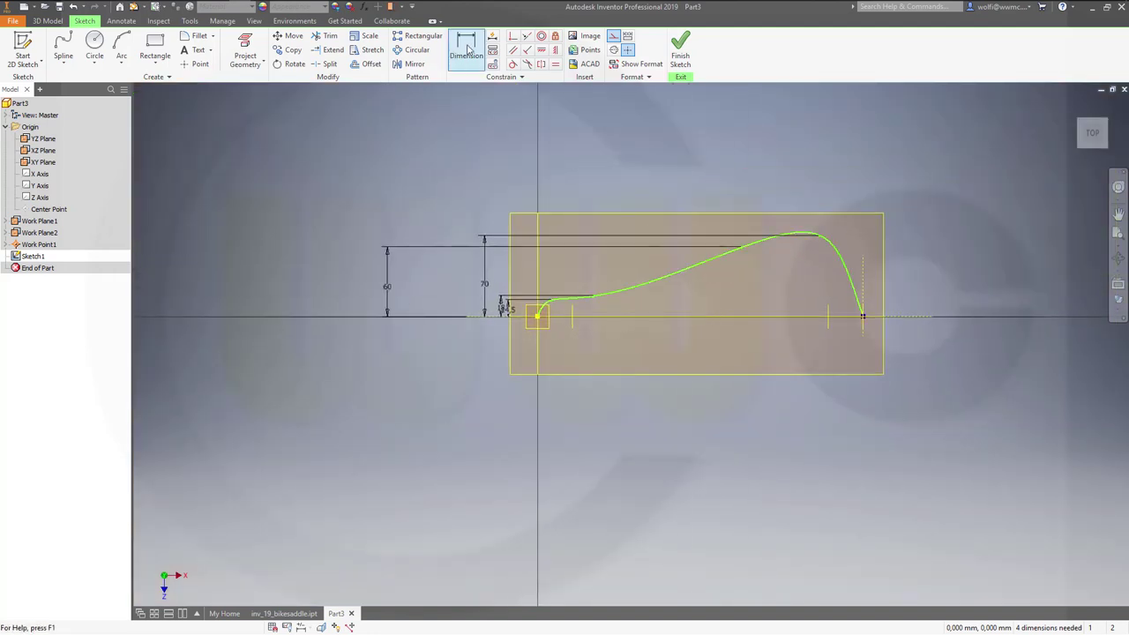
{"action": "left_click", "coordinate": [864, 298]}
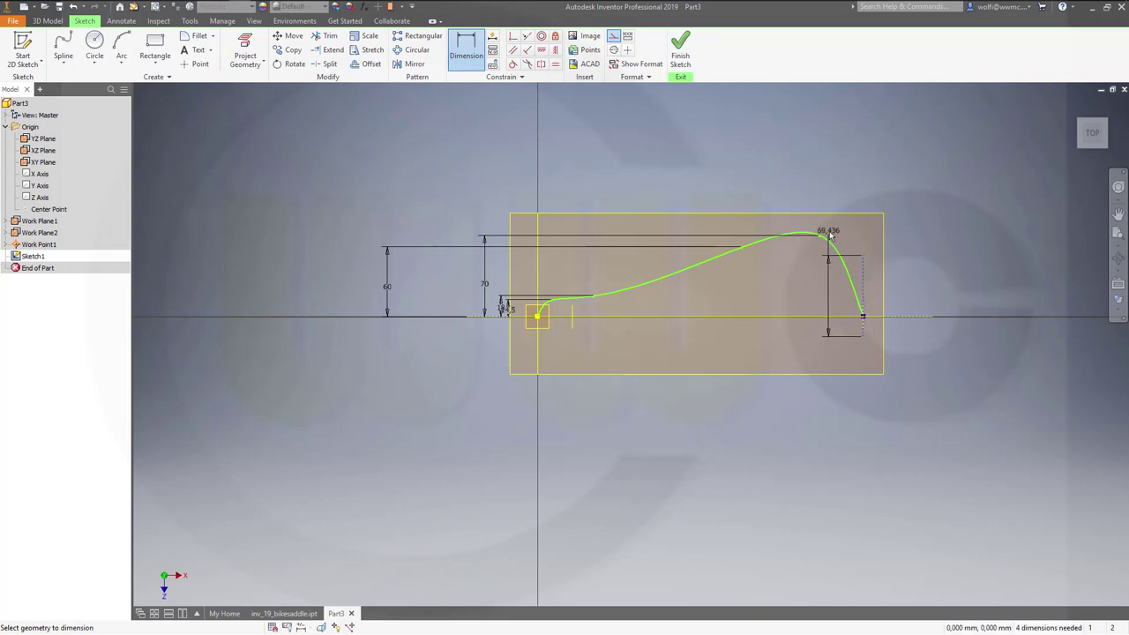
{"action": "left_click", "coordinate": [819, 238]}
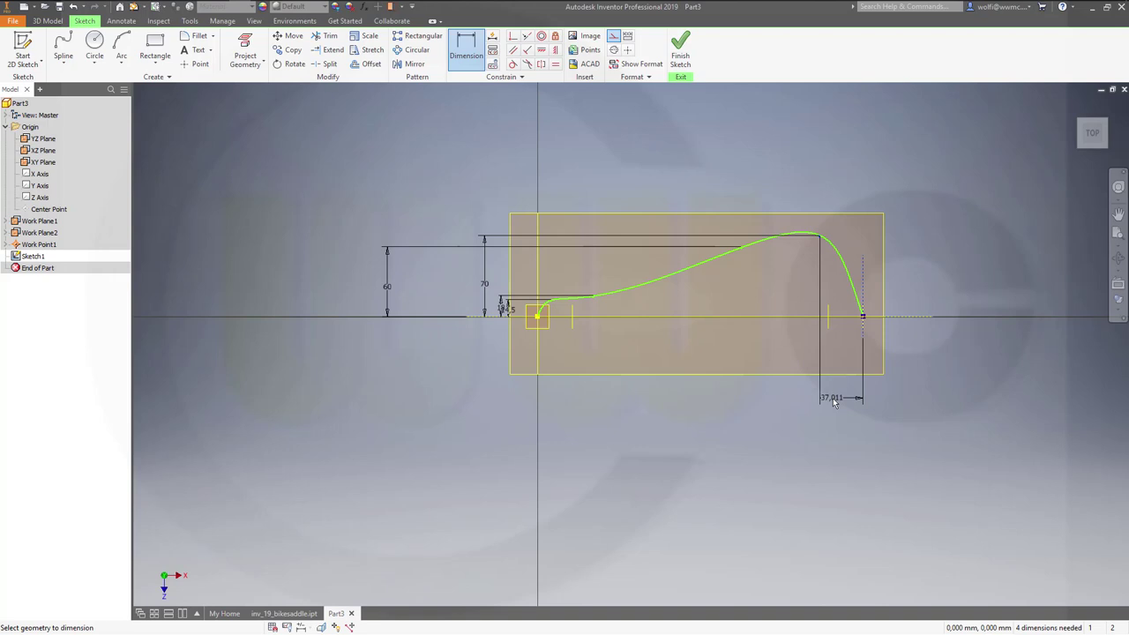
{"action": "left_click", "coordinate": [834, 402]}
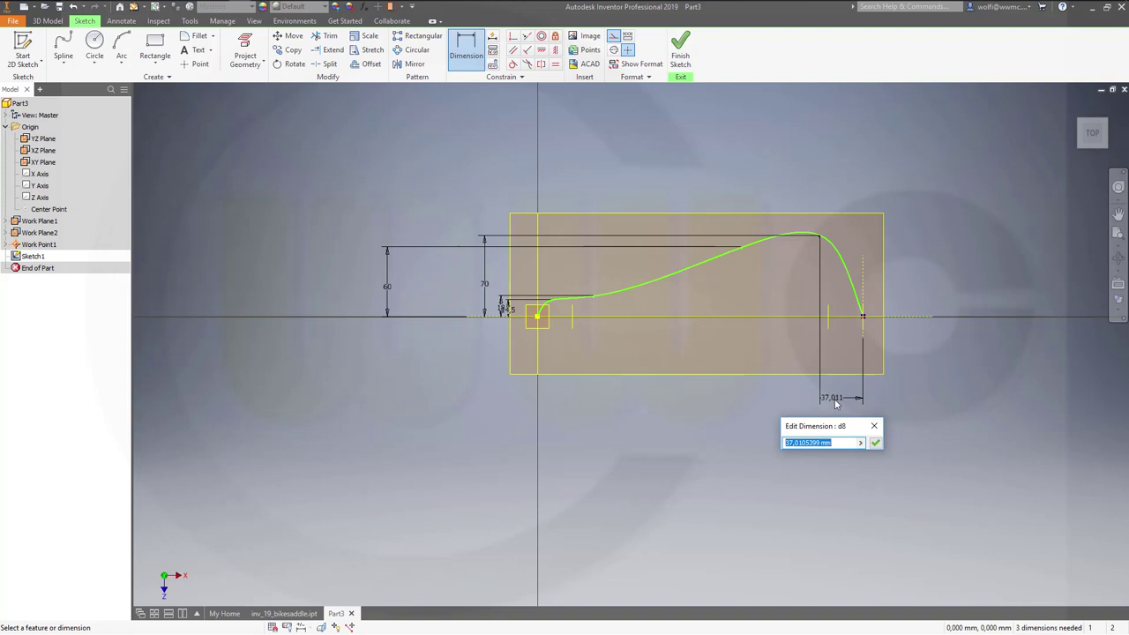
{"action": "type", "text": "30"}
{"action": "key", "text": "Return"}
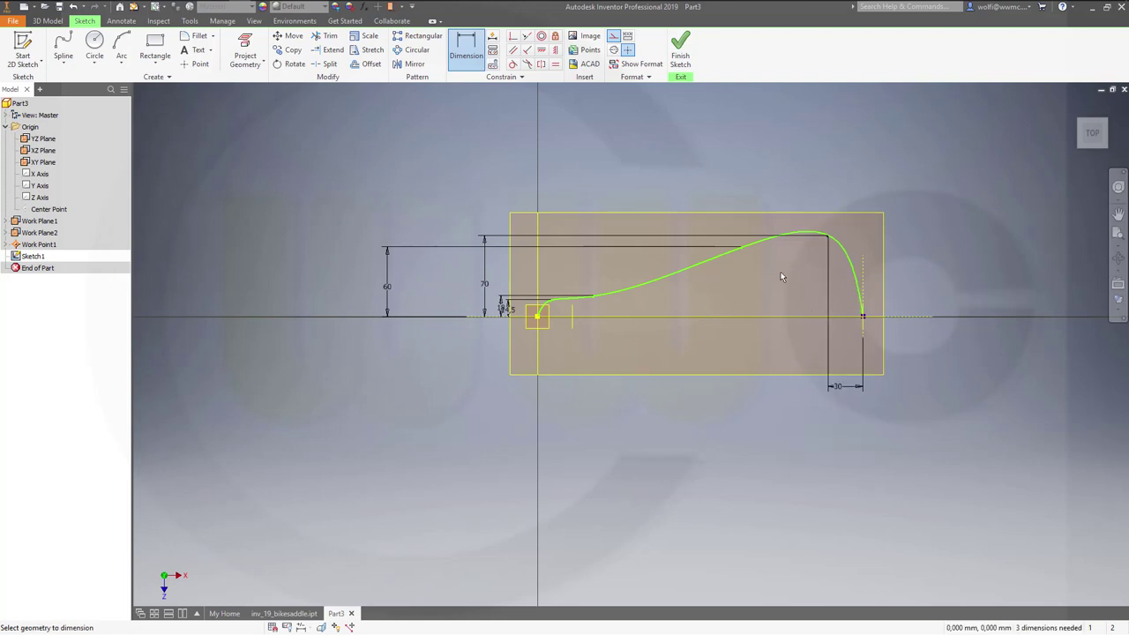
- Dimension the horizontal distance from the fourth spline point to the projected construction line as 70 mm
{"action": "left_click", "coordinate": [739, 247]}
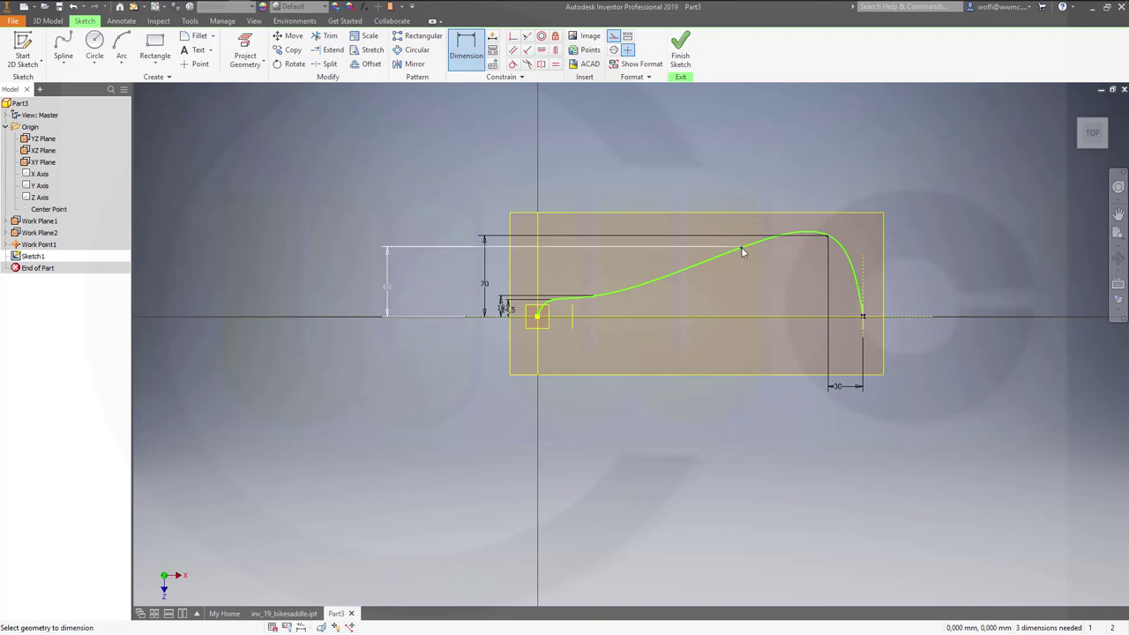
{"action": "left_click", "coordinate": [863, 312]}
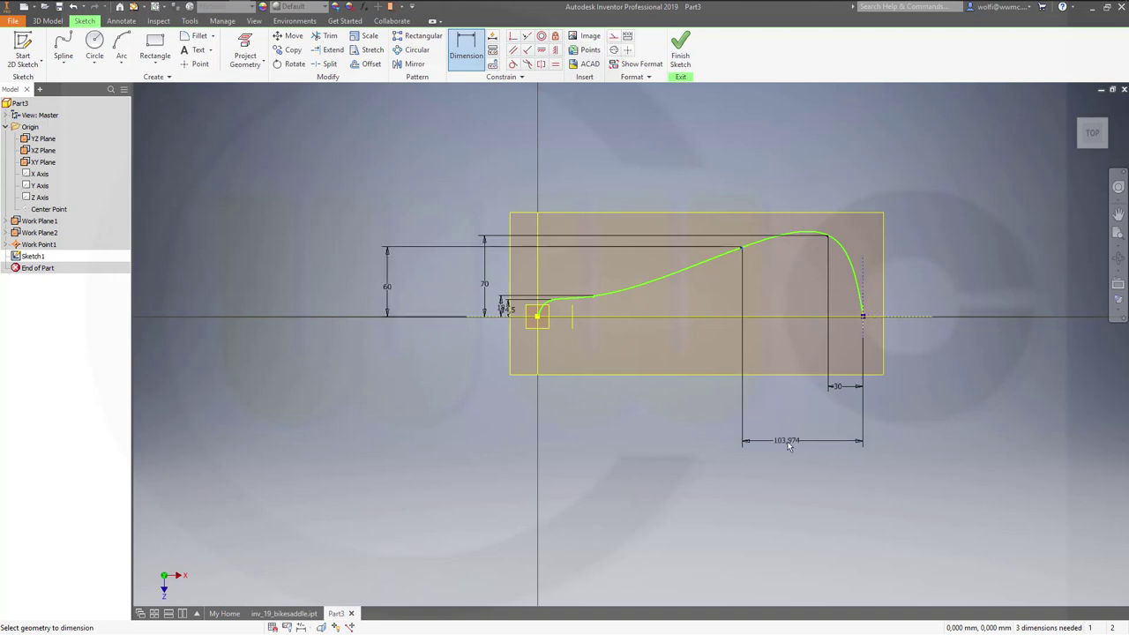
{"action": "left_click", "coordinate": [801, 442]}
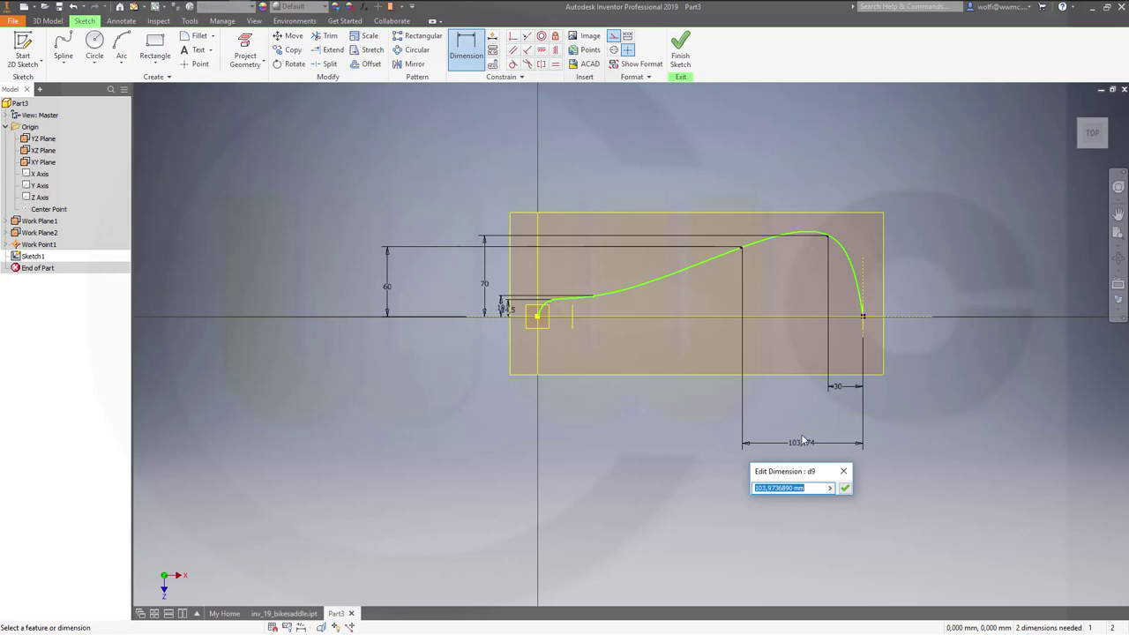
{"action": "type", "text": "70"}
{"action": "key", "text": "Return"}
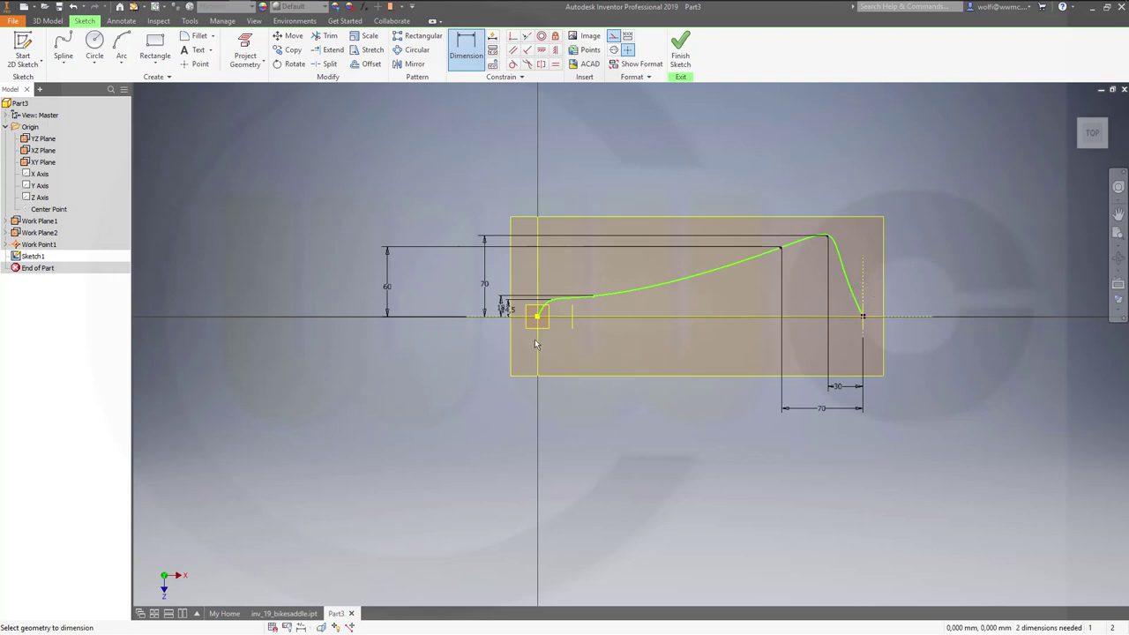
{"action": "scroll", "coordinate": [535, 344], "scroll_direction": "up", "scroll_amount": 3}
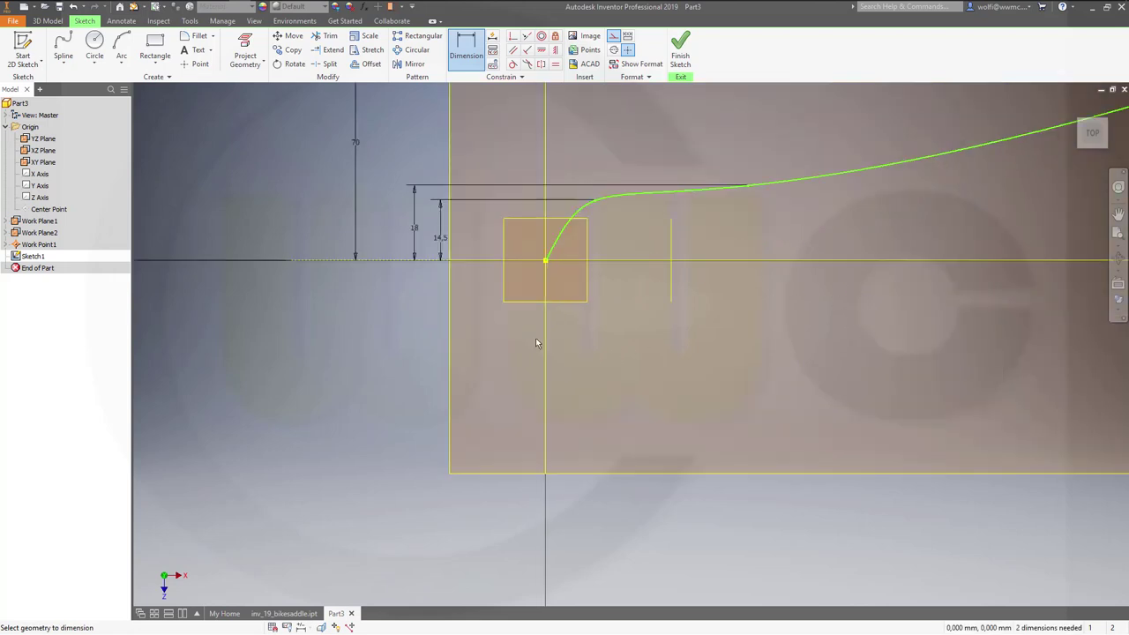
{"action": "left_click", "coordinate": [547, 262]}
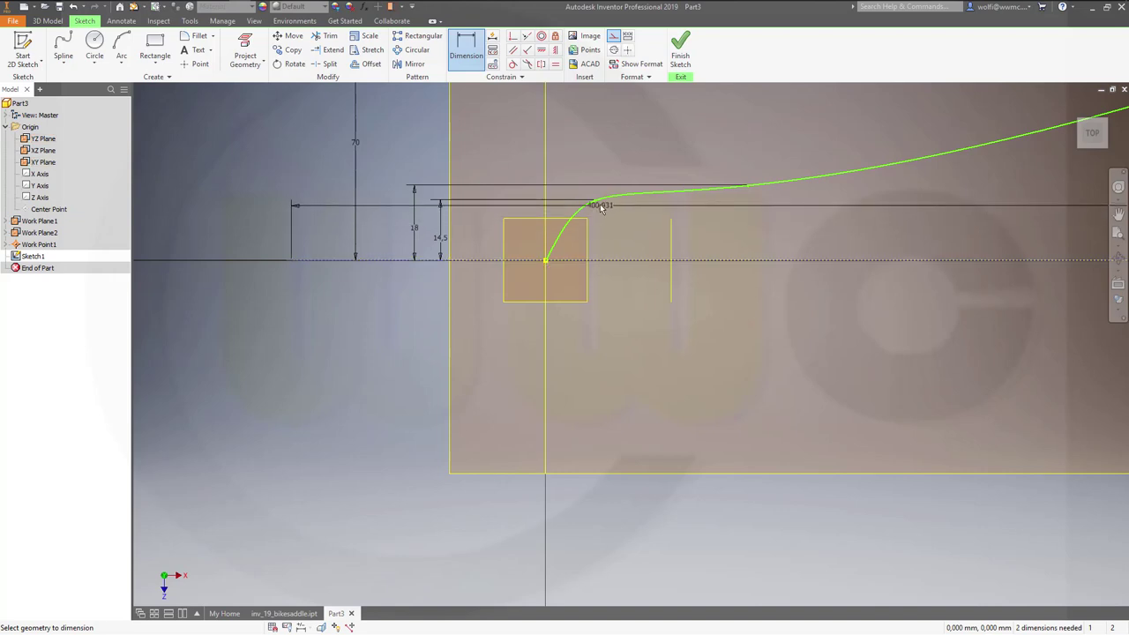
{"action": "left_click", "coordinate": [592, 202]}
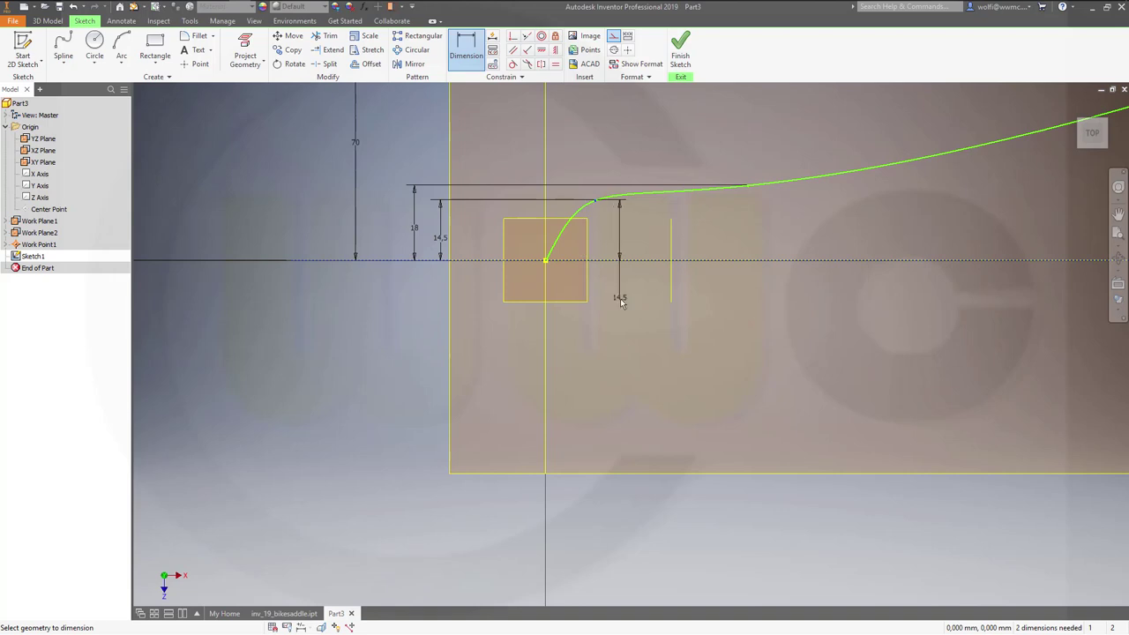
{"action": "key", "text": "Escape"}
{"action": "scroll", "coordinate": [789, 331], "scroll_direction": "up", "scroll_amount": 3}
{"action": "scroll", "coordinate": [882, 326], "scroll_direction": "down", "scroll_amount": 5}
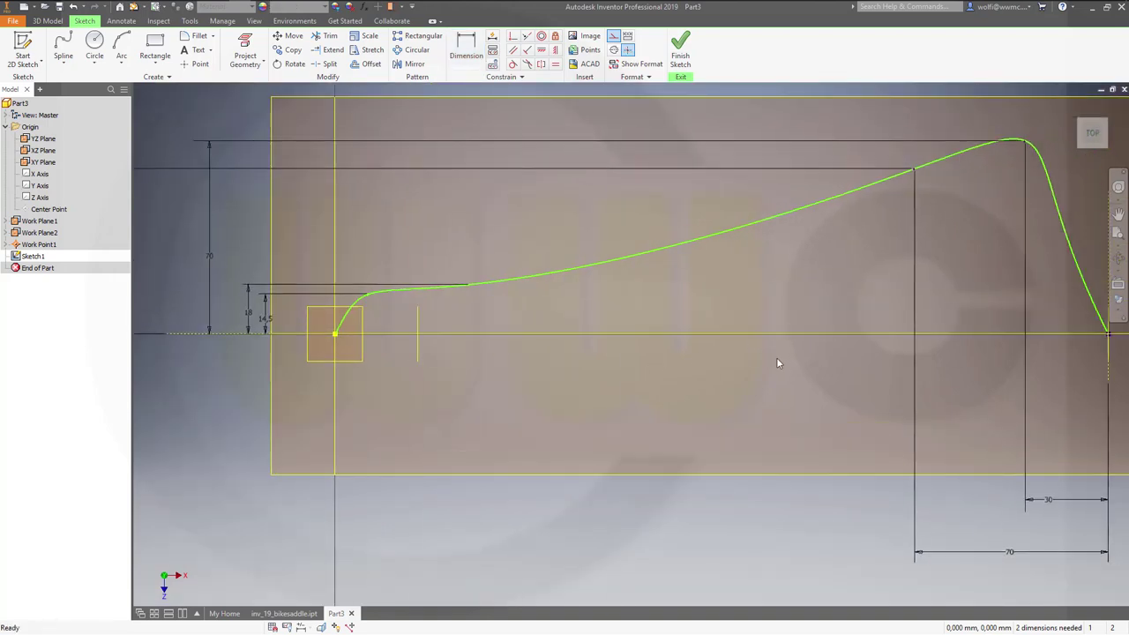
{"action": "middle_click_drag", "start_coordinate": [776, 370], "coordinate": [723, 350]}
{"action": "scroll", "coordinate": [728, 351], "scroll_direction": "down", "scroll_amount": 3}
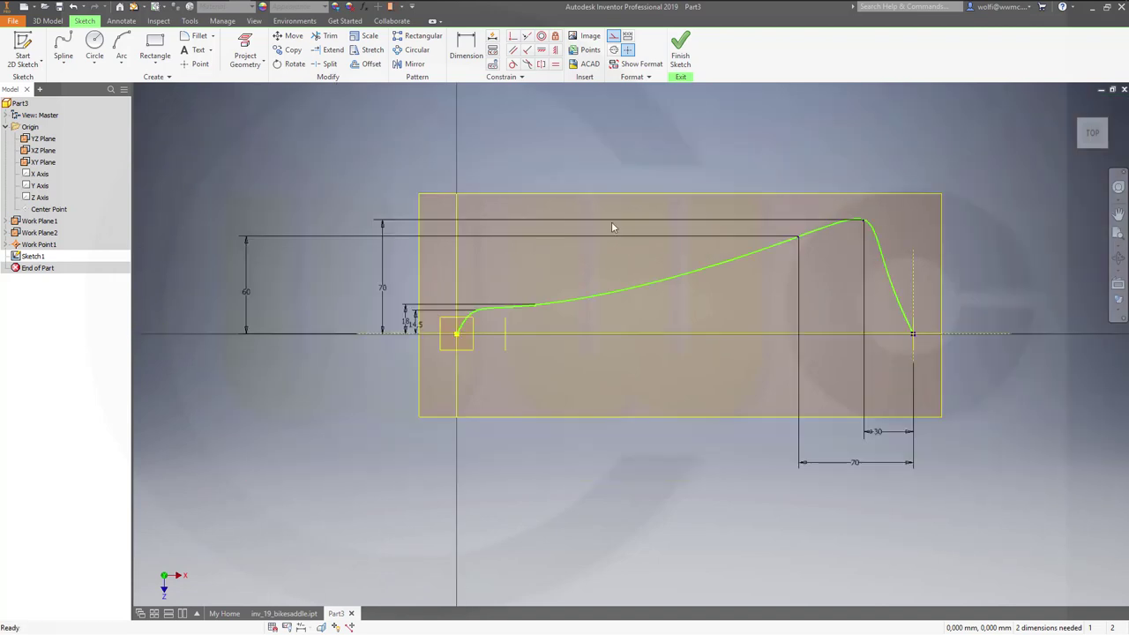
- Dimension the horizontal distance from the third spline point to the projected construction line at the far end as 240 mm
{"action": "left_click", "coordinate": [467, 49]}
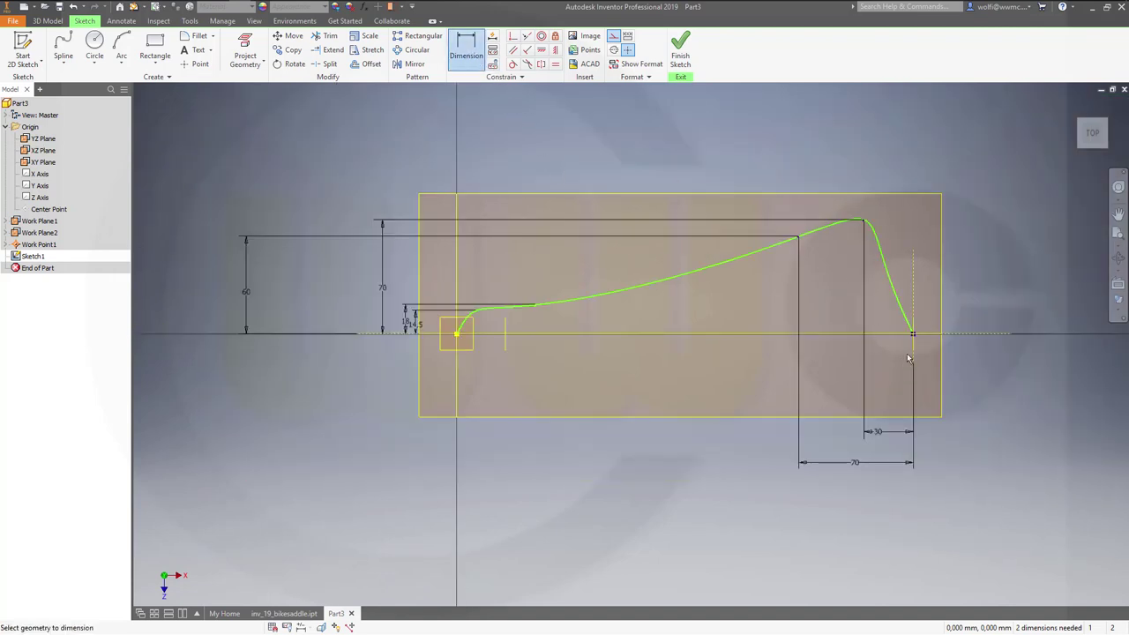
{"action": "left_click", "coordinate": [912, 348]}
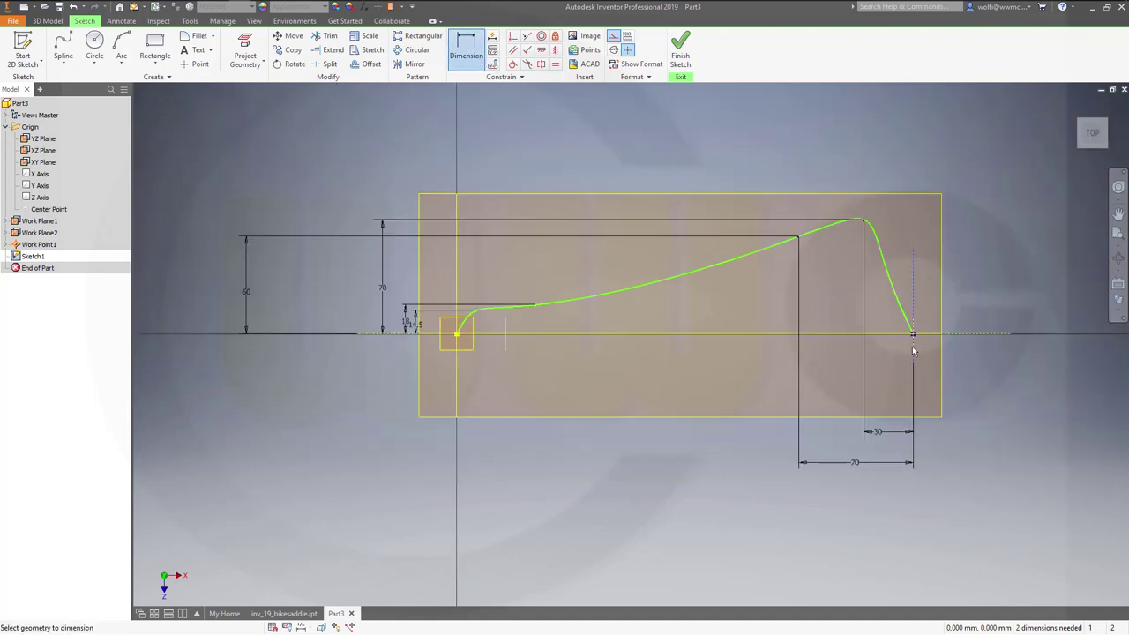
{"action": "left_click", "coordinate": [535, 305]}
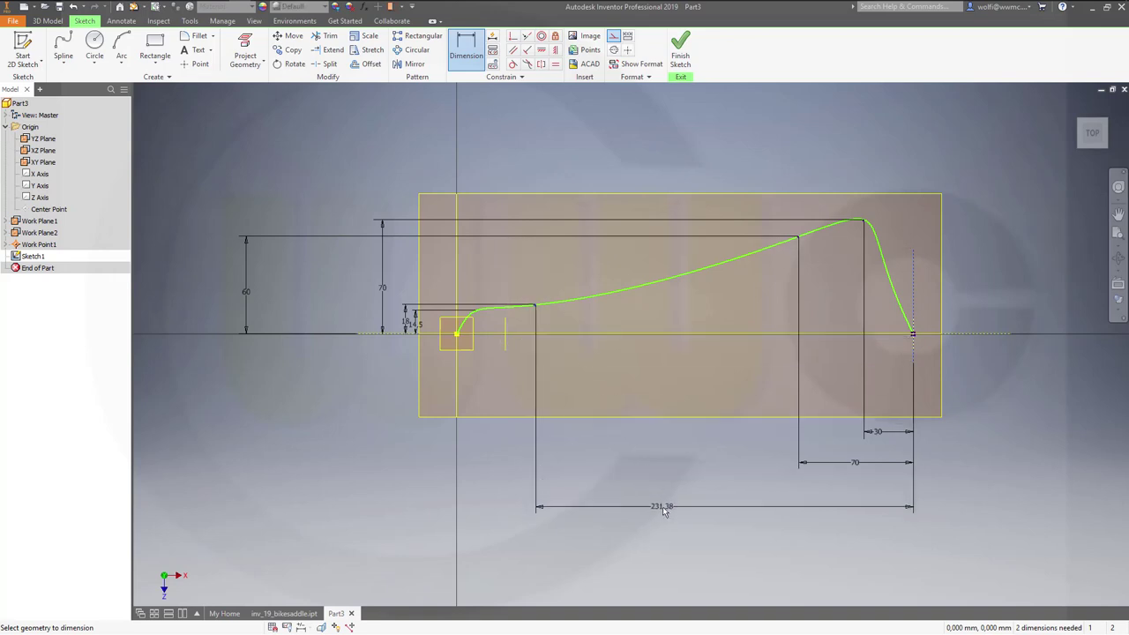
{"action": "left_click", "coordinate": [663, 506]}
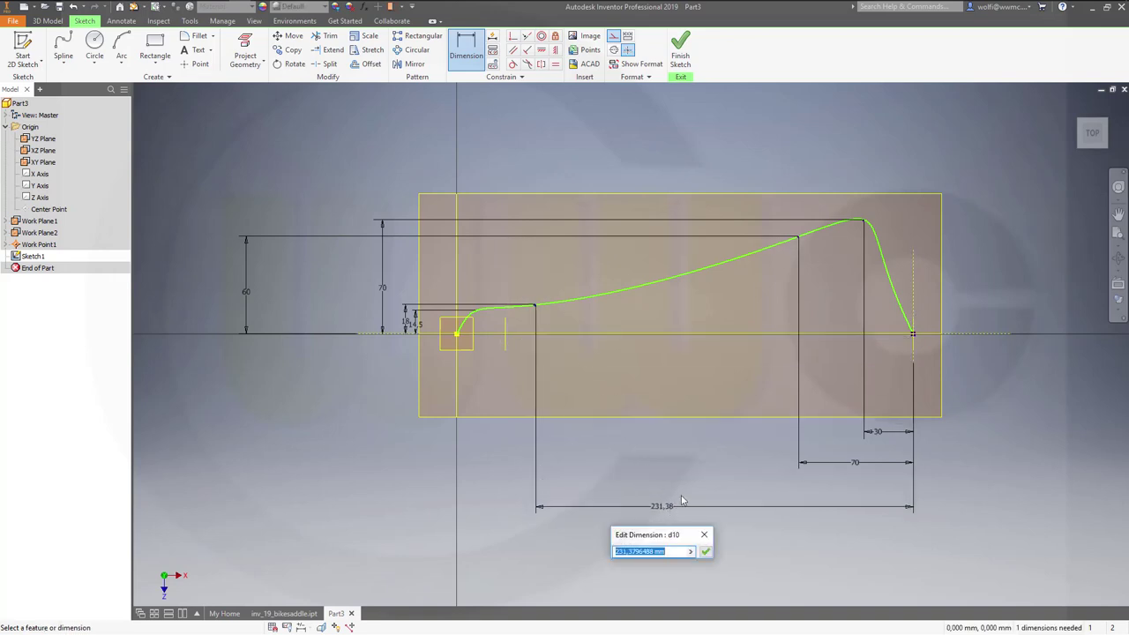
{"action": "type", "text": "240"}
{"action": "key", "text": "Return"}
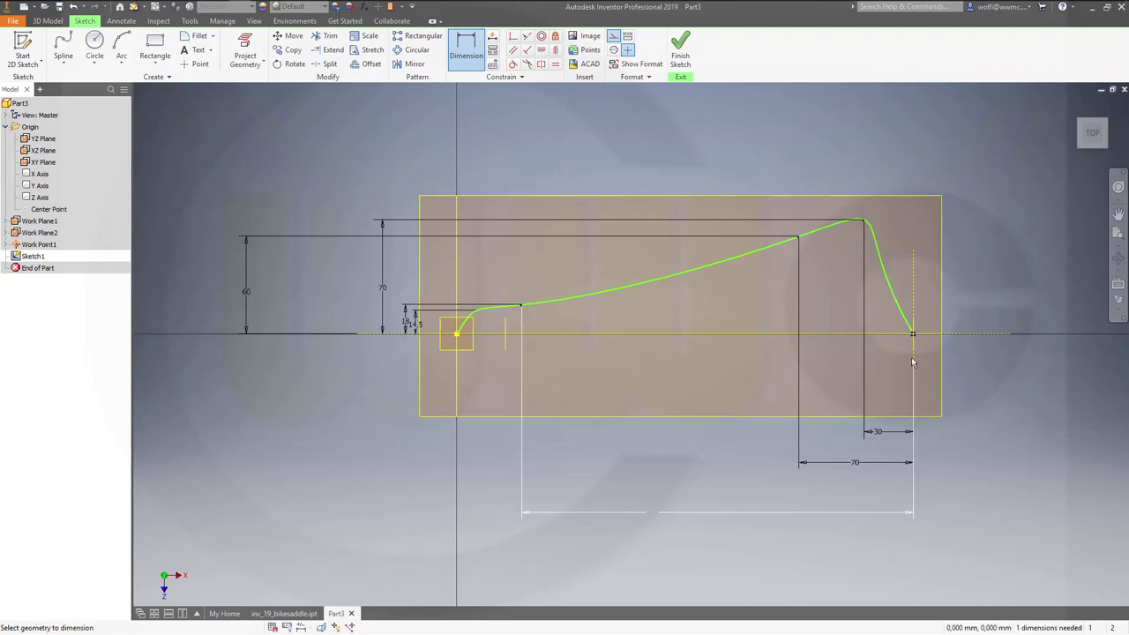
{"action": "left_click", "coordinate": [914, 322]}
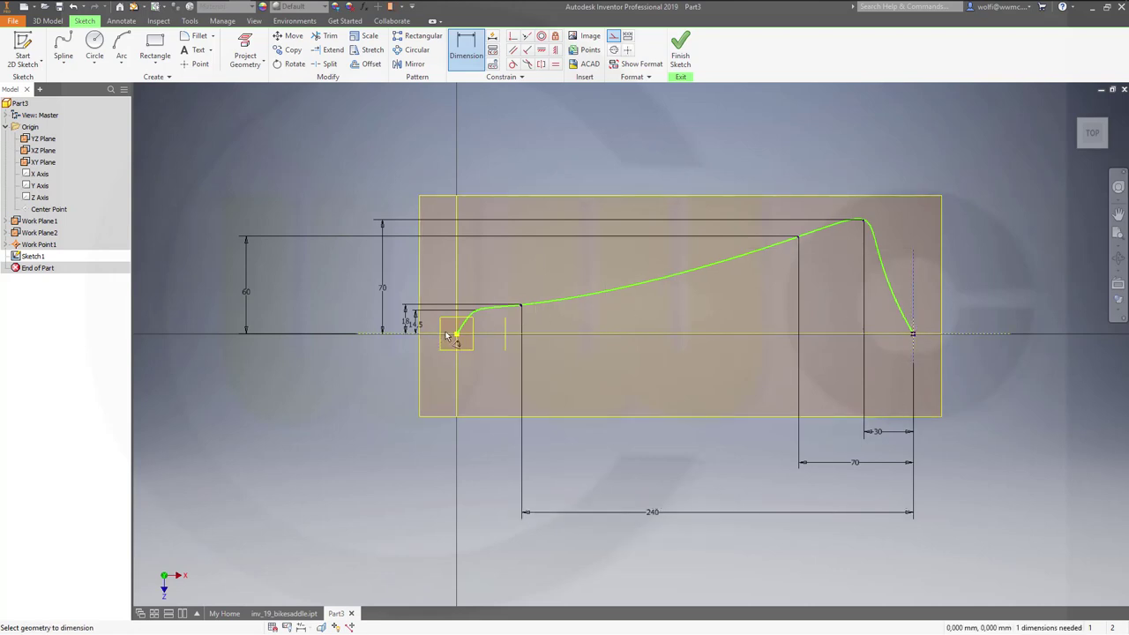
{"action": "left_click", "coordinate": [458, 334]}
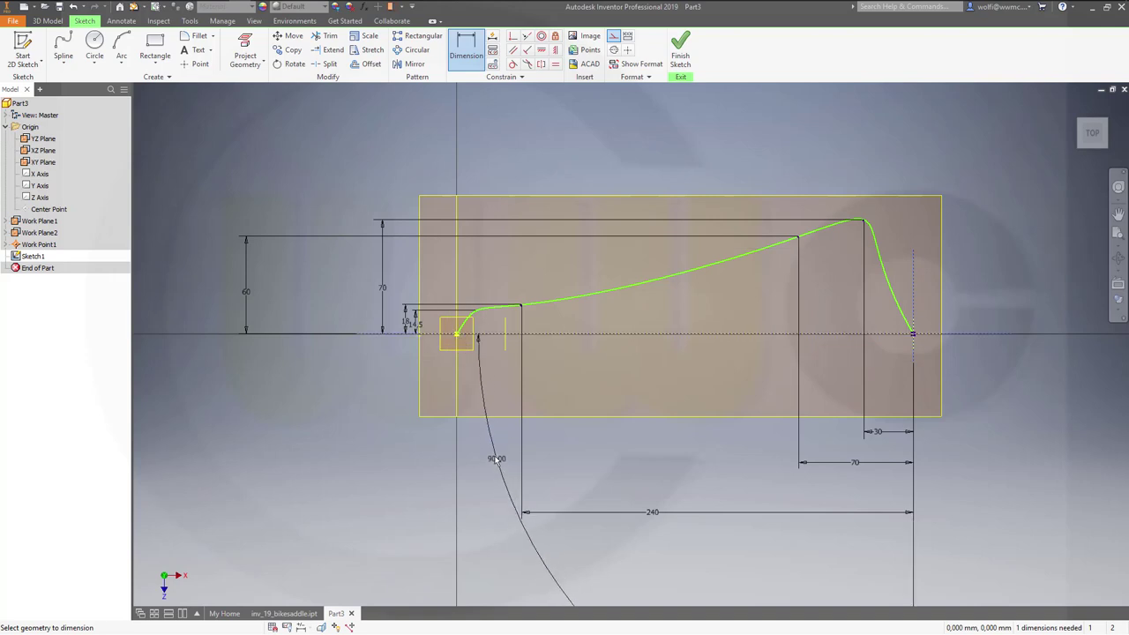
{"action": "key", "text": "Escape"}
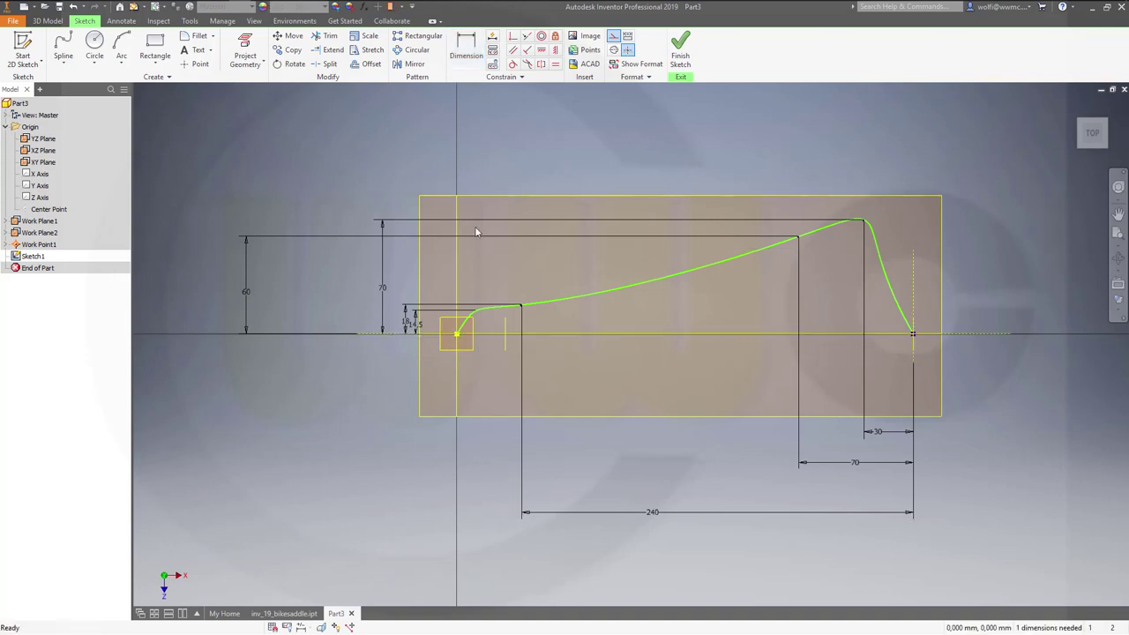
- Dimension the horizontal distance from the second spline point to the projected construction line at the far end with the expression 280-11
{"action": "left_click", "coordinate": [465, 48]}
{"action": "left_click", "coordinate": [912, 308]}
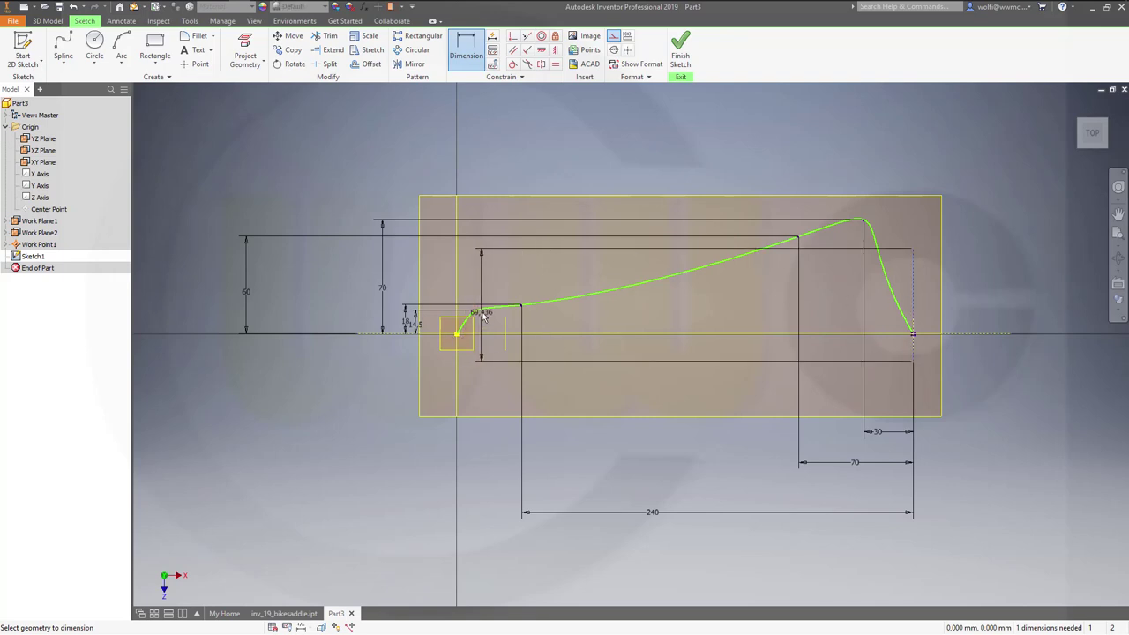
{"action": "scroll", "coordinate": [482, 314], "scroll_direction": "up", "scroll_amount": 5}
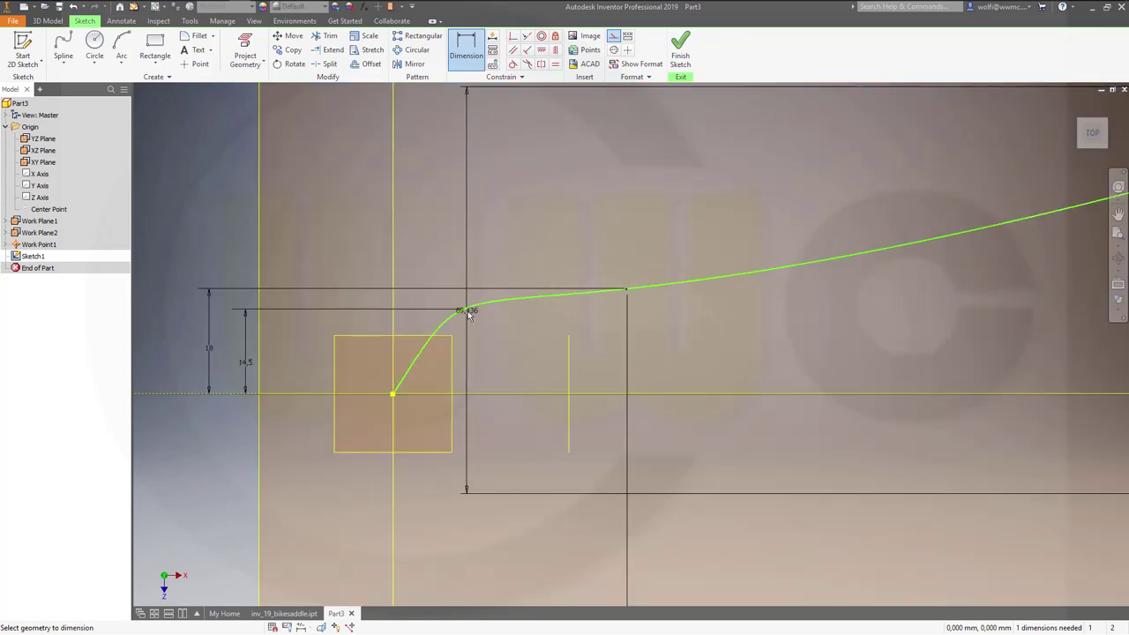
{"action": "key", "text": "Escape"}
{"action": "scroll", "coordinate": [734, 347], "scroll_direction": "up", "scroll_amount": 5}
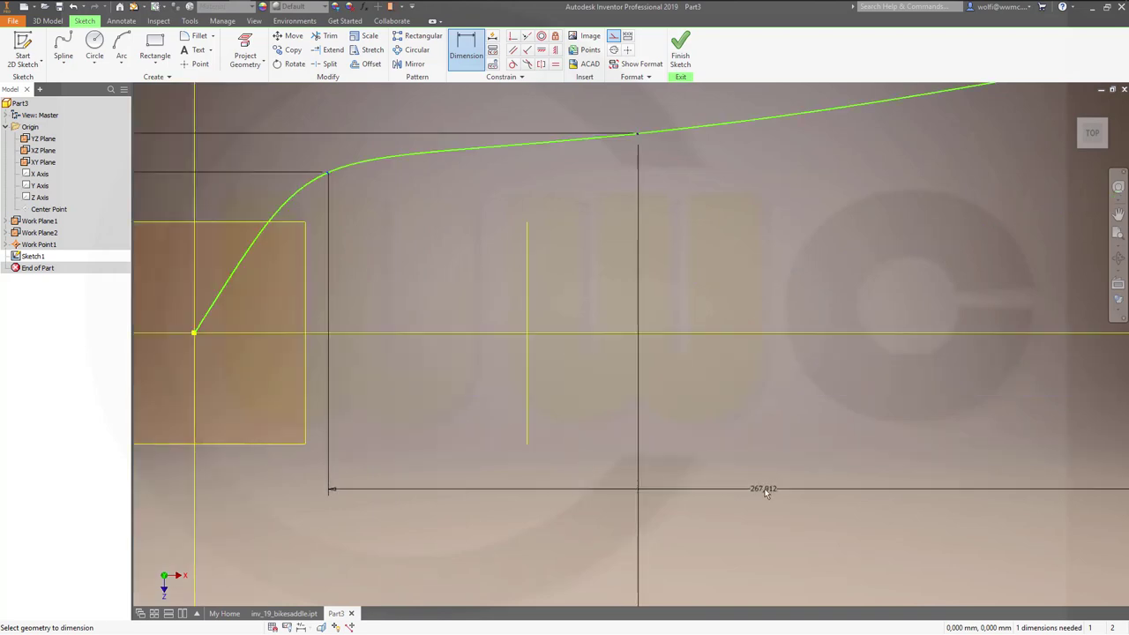
{"action": "scroll", "coordinate": [808, 433], "scroll_direction": "down", "scroll_amount": 6}
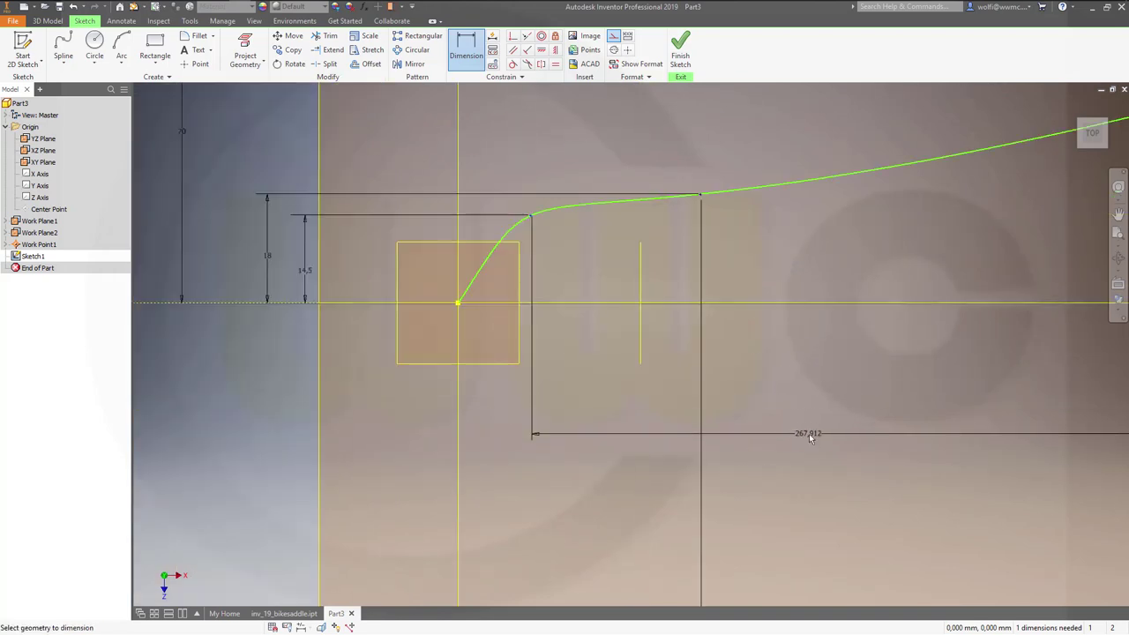
{"action": "scroll", "coordinate": [731, 406], "scroll_direction": "up", "scroll_amount": 3}
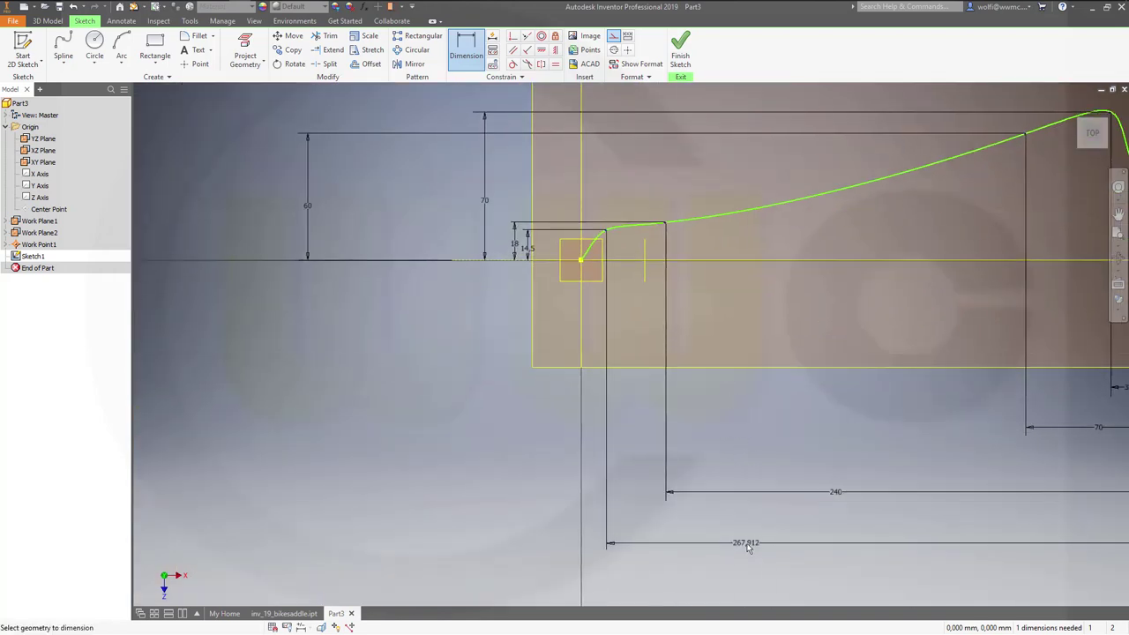
{"action": "left_click", "coordinate": [748, 544]}
{"action": "type", "text": "2"}
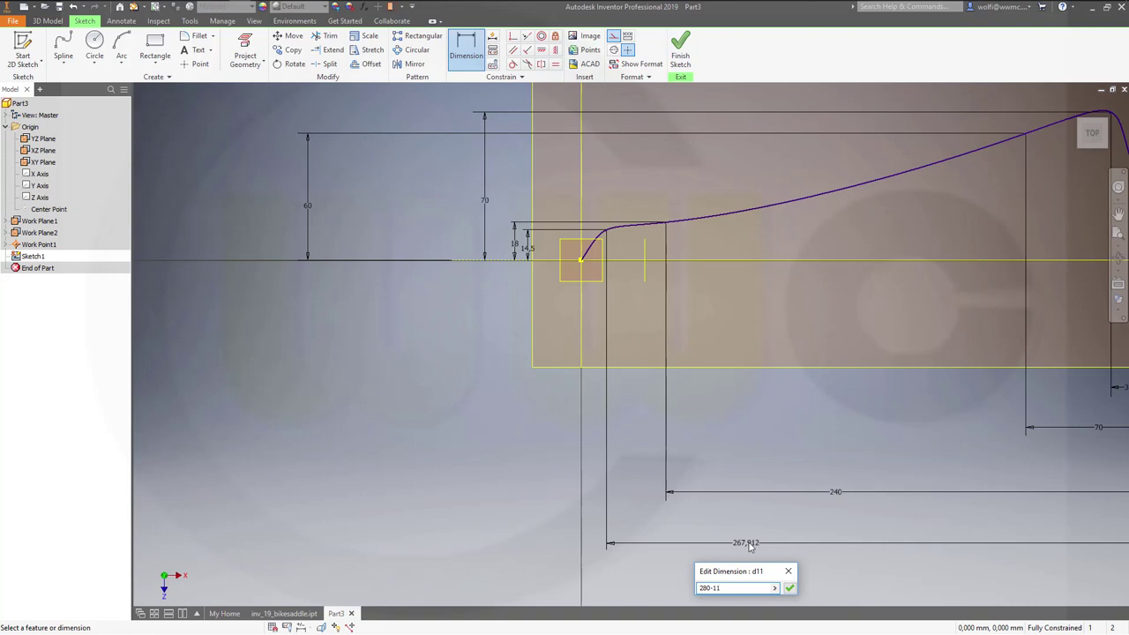
{"action": "type", "text": "80-11"}
{"action": "key", "text": "Return"}
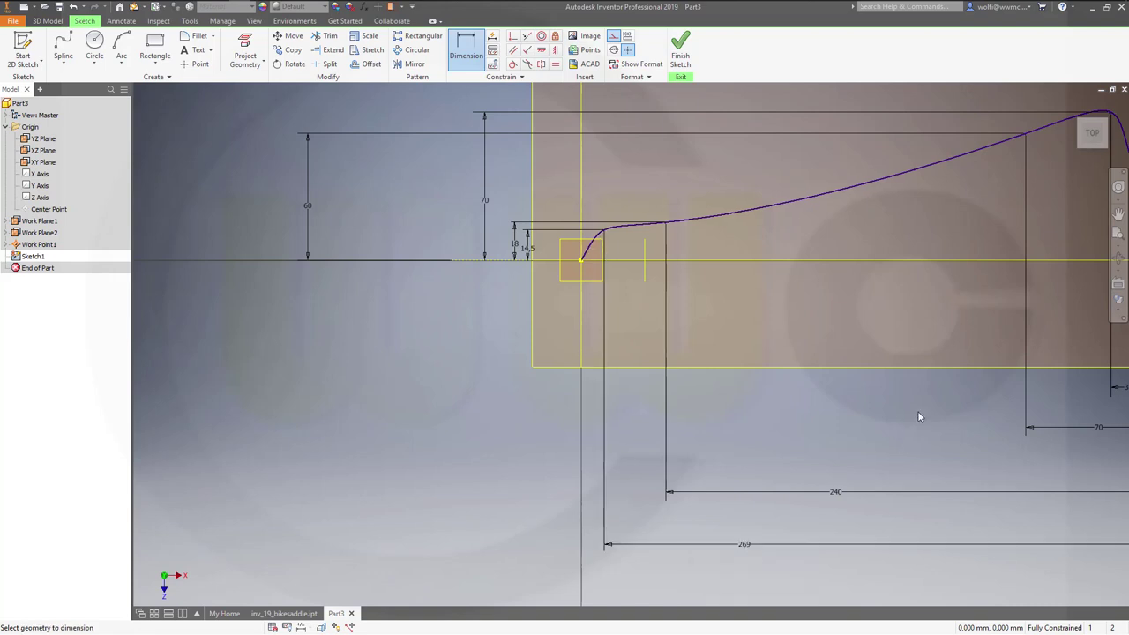
{"action": "scroll", "coordinate": [930, 375], "scroll_direction": "down", "scroll_amount": 2}
{"action": "key", "text": "Escape"}
- Activate the tangent handle at the spline's far endpoint and constrain it vertical
{"action": "middle_click_drag", "start_coordinate": [1077, 300], "coordinate": [940, 298]}
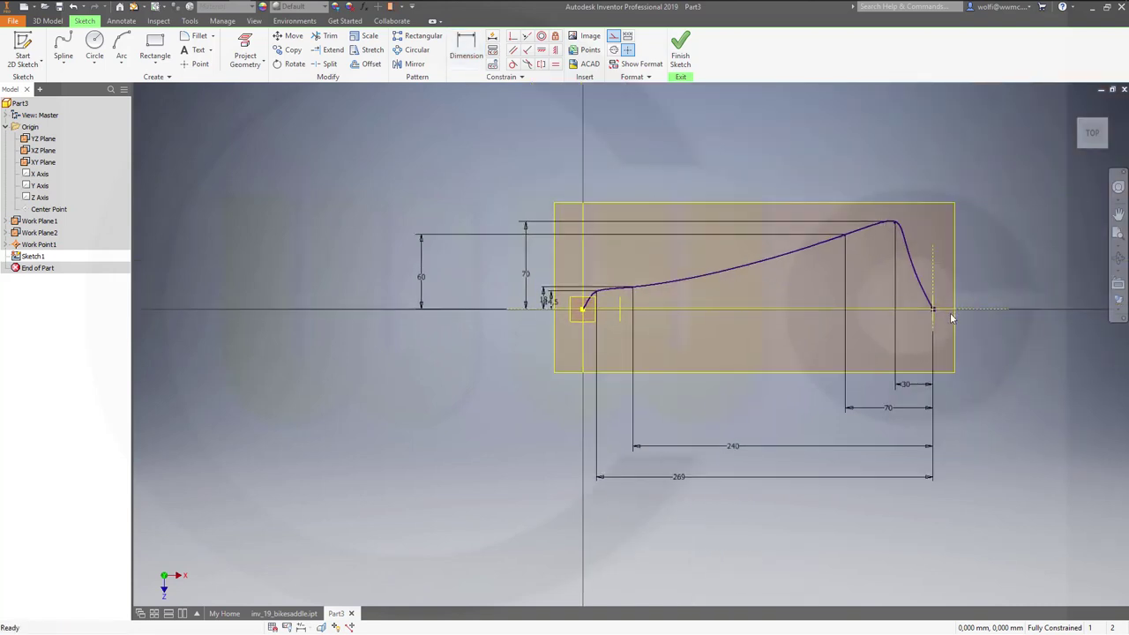
{"action": "scroll", "coordinate": [948, 320], "scroll_direction": "up", "scroll_amount": 4}
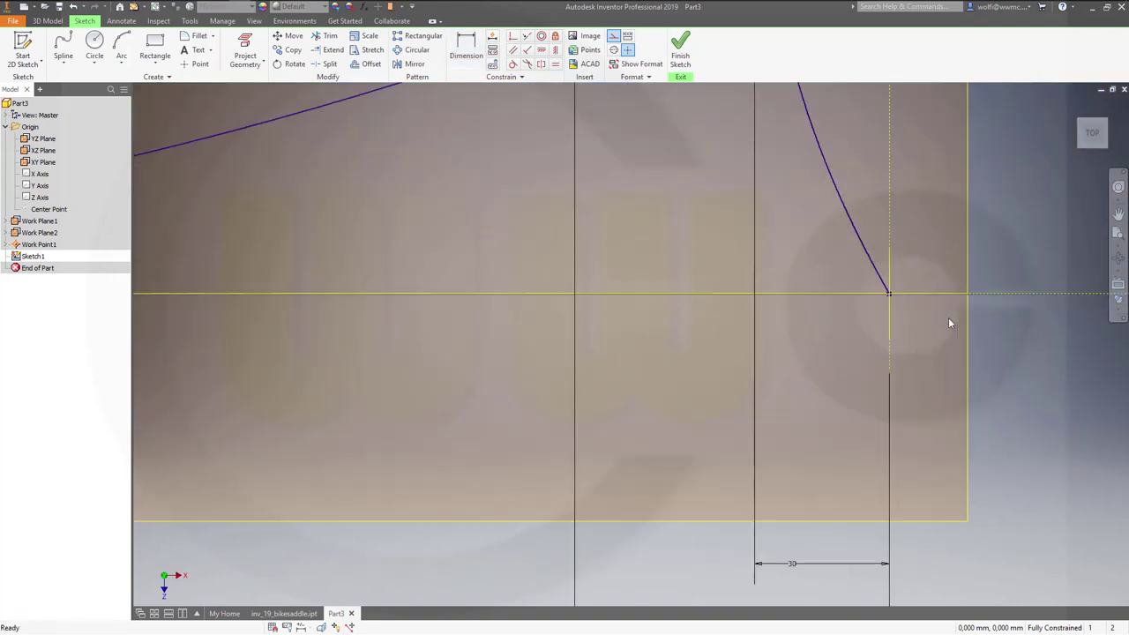
{"action": "left_click", "coordinate": [887, 292]}
{"action": "right_click", "coordinate": [887, 293]}
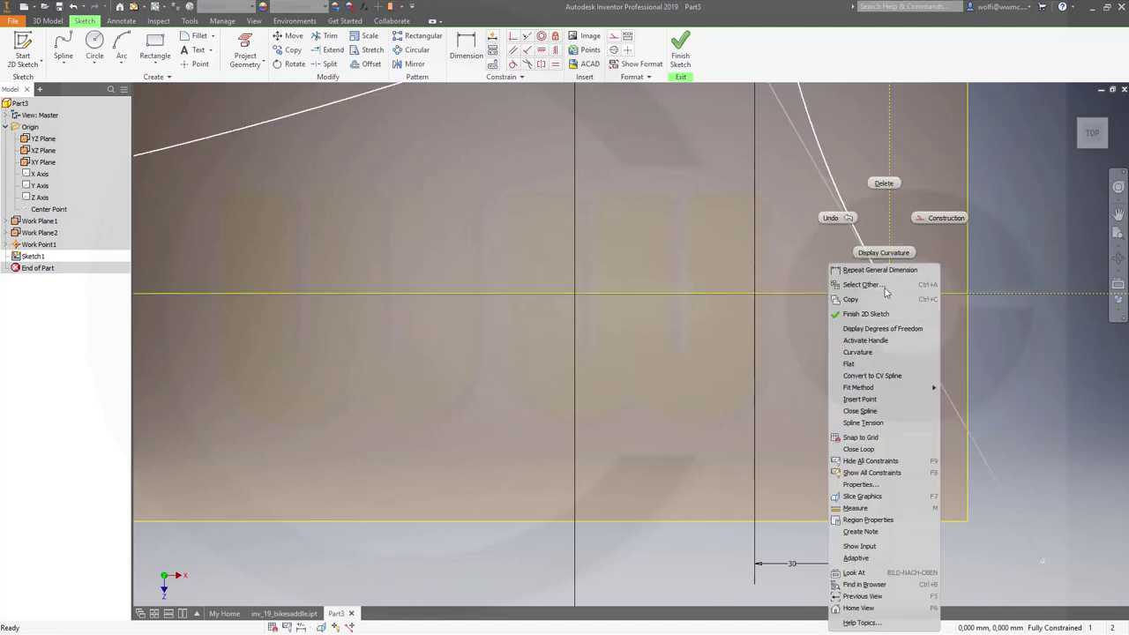
{"action": "left_click", "coordinate": [862, 337]}
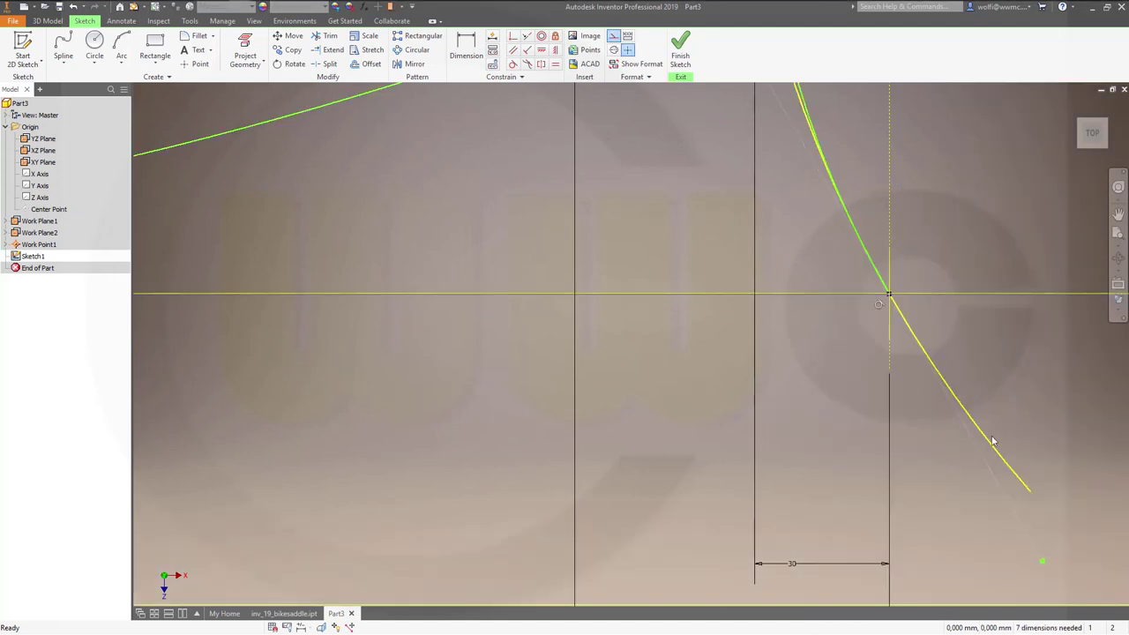
{"action": "left_click_drag", "start_coordinate": [989, 466], "coordinate": [1041, 561]}
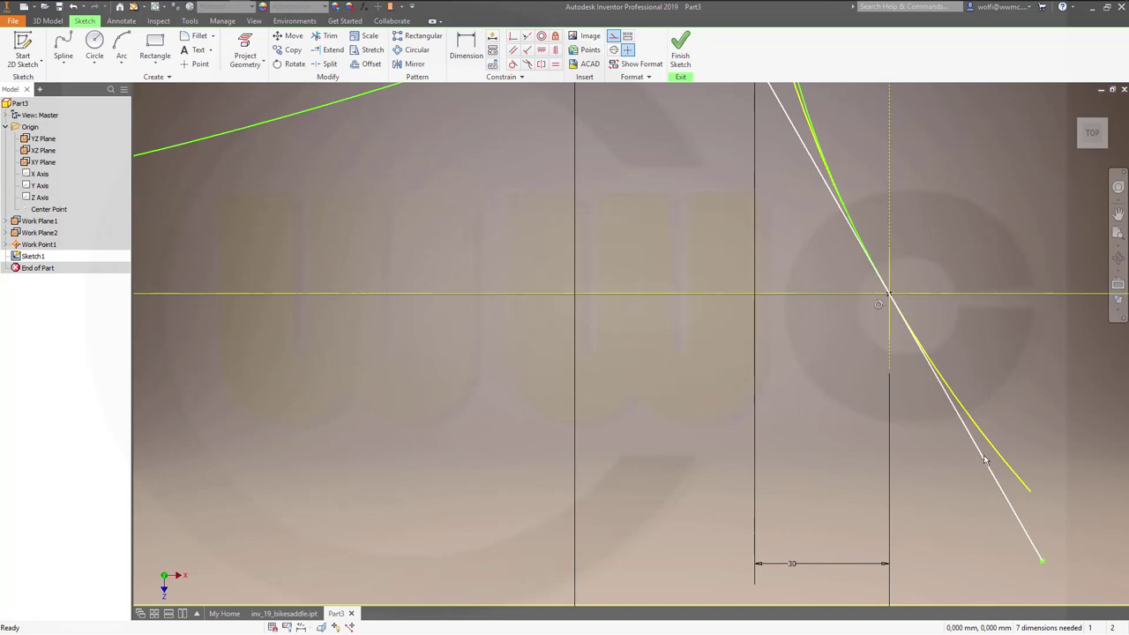
{"action": "left_click", "coordinate": [554, 50]}
- Activate the tangent handle at the spline's start point on the origin and constrain it vertical
{"action": "scroll", "coordinate": [480, 275], "scroll_direction": "down", "scroll_amount": 5}
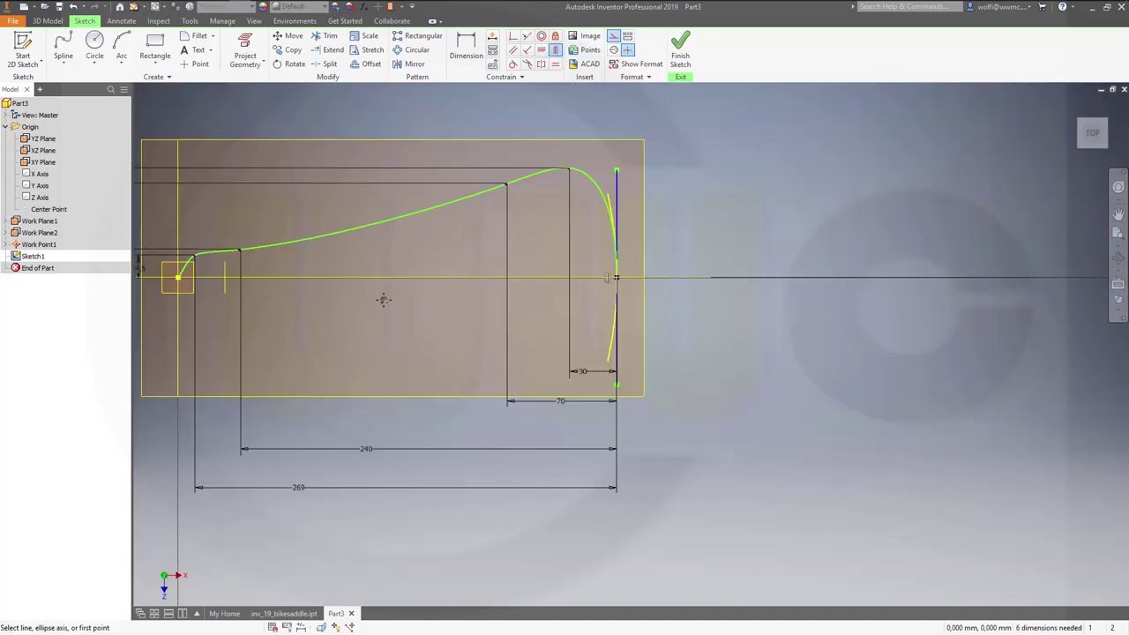
{"action": "mouse_move", "coordinate": [384, 300]}
{"action": "middle_mouse_down"}
{"action": "mouse_move", "coordinate": [815, 297]}
{"action": "mouse_move", "coordinate": [764, 313]}
{"action": "middle_mouse_up"}
{"action": "scroll", "coordinate": [668, 361], "scroll_direction": "down", "scroll_amount": 3}
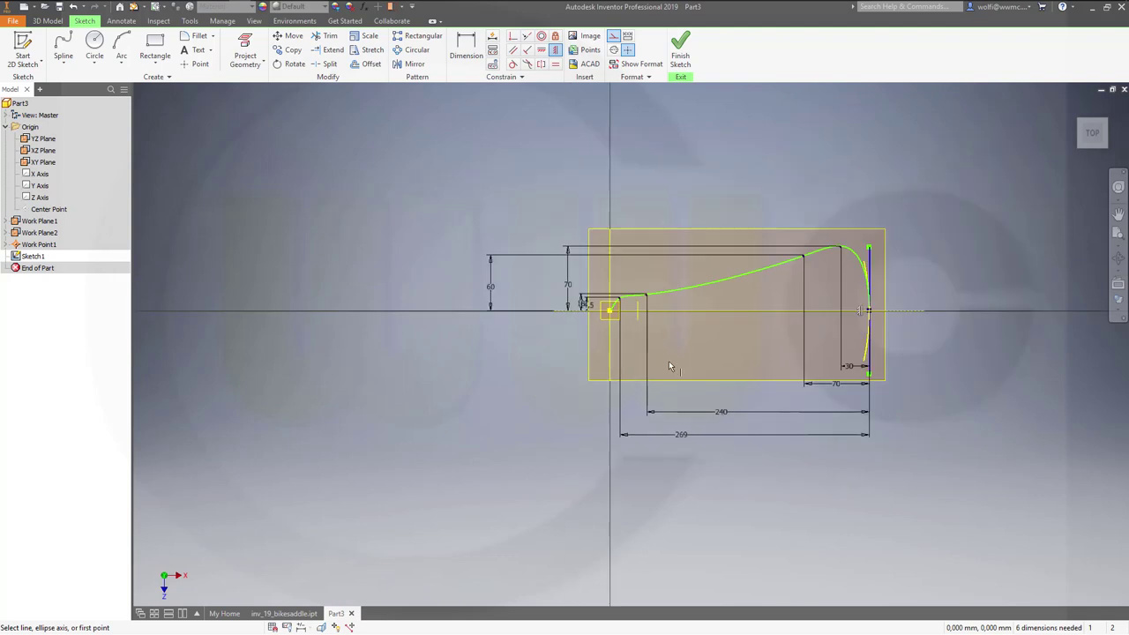
{"action": "scroll", "coordinate": [669, 361], "scroll_direction": "up", "scroll_amount": 3}
{"action": "scroll", "coordinate": [589, 250], "scroll_direction": "up", "scroll_amount": 3}
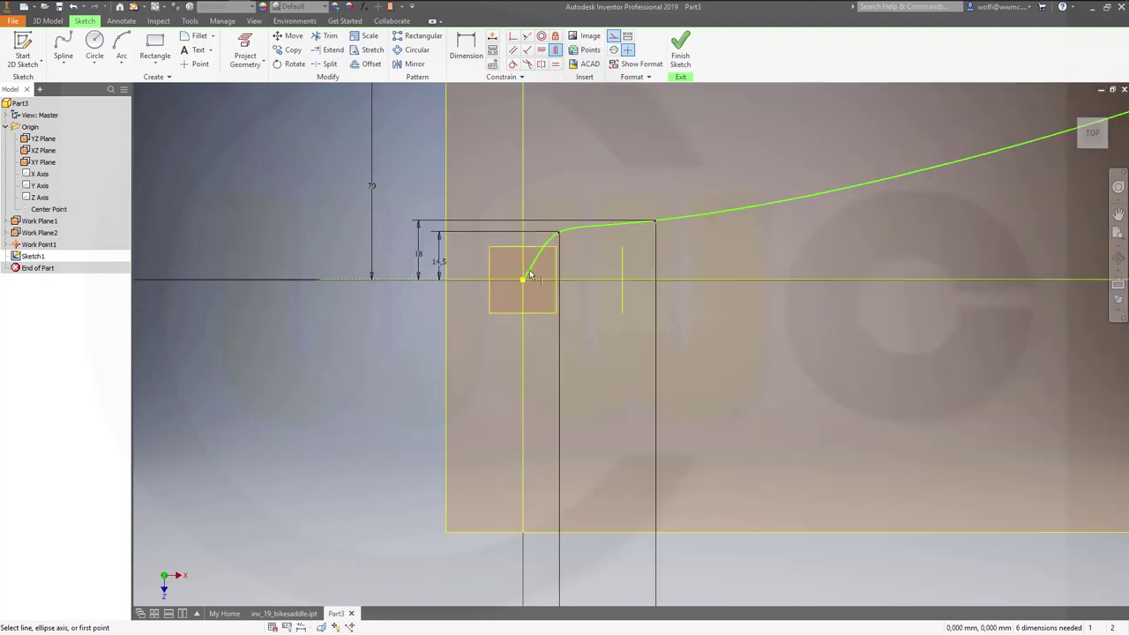
{"action": "key", "text": "Escape"}
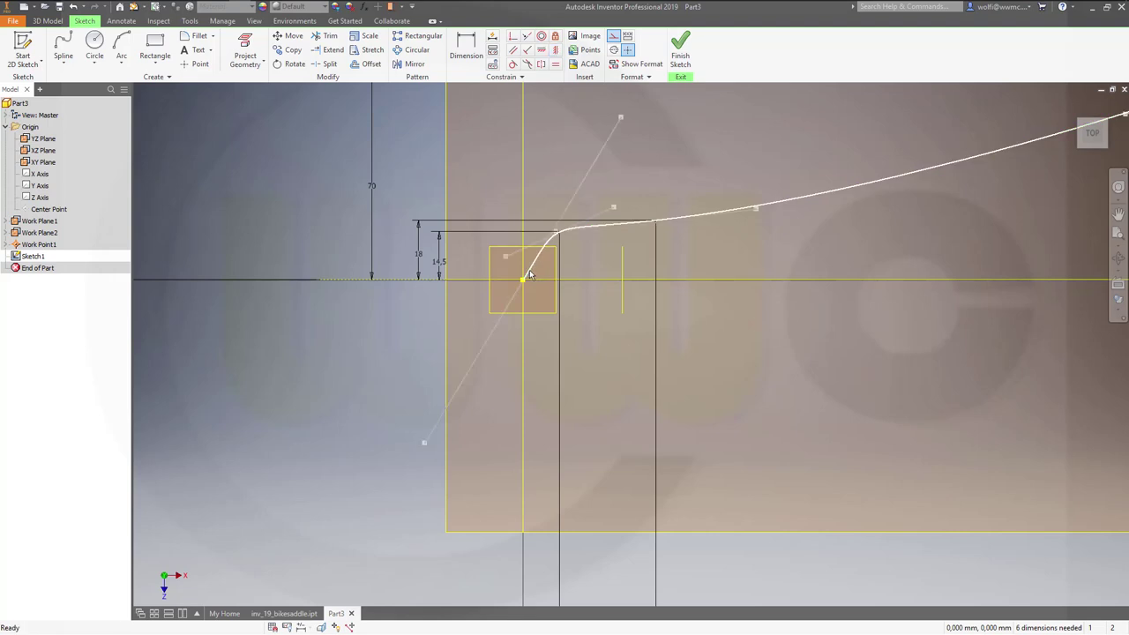
{"action": "right_click", "coordinate": [530, 275]}
{"action": "left_click", "coordinate": [512, 328]}
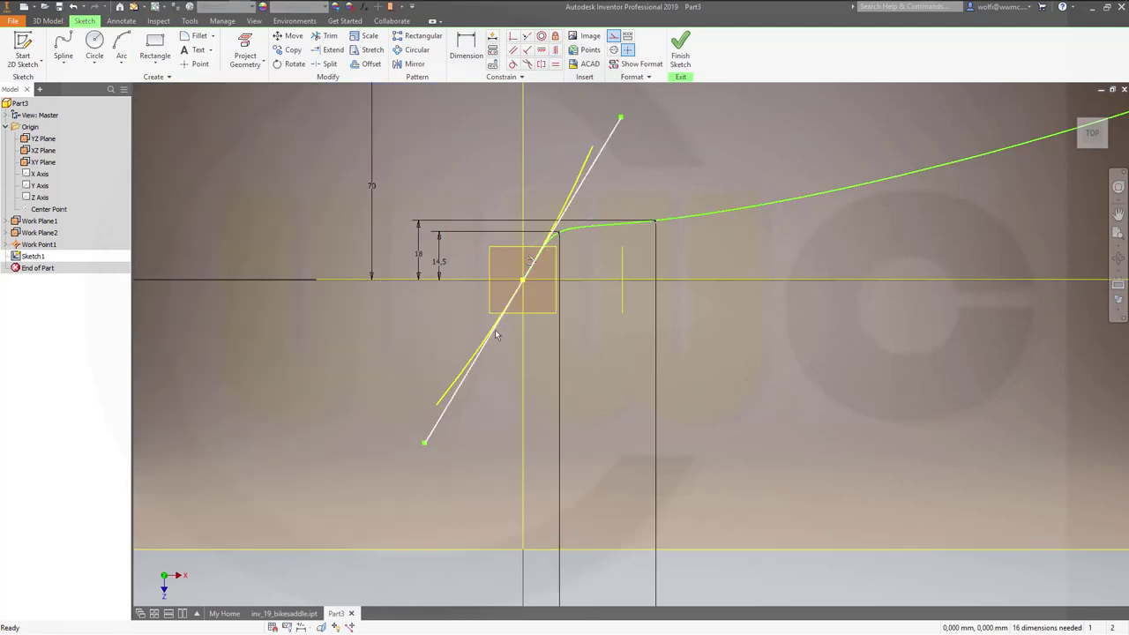
{"action": "left_click", "coordinate": [476, 371]}
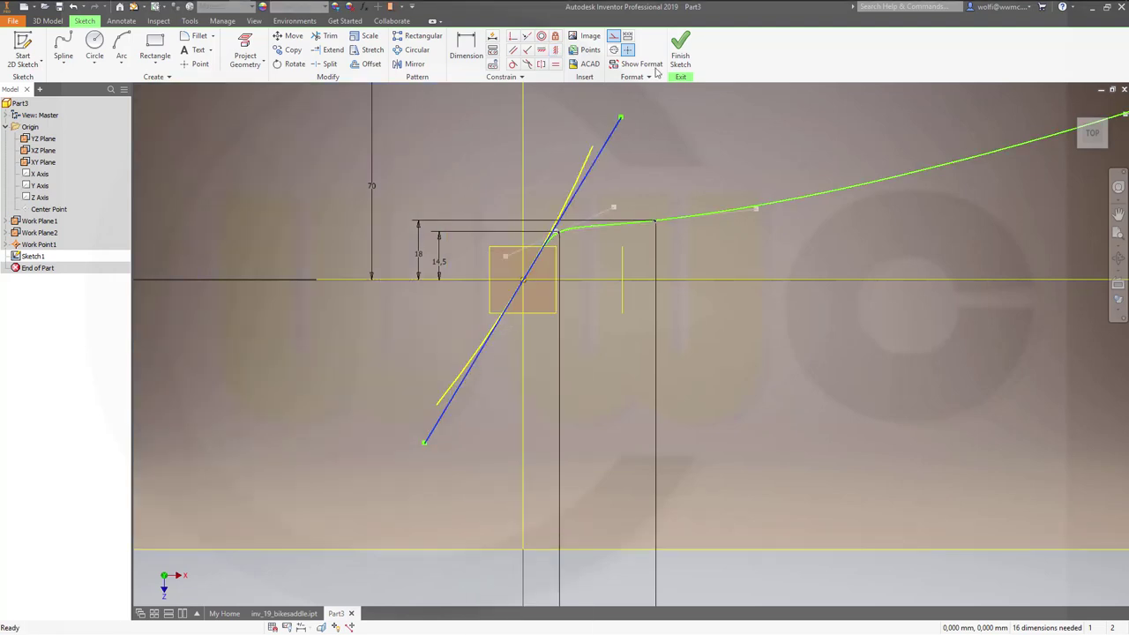
{"action": "left_click", "coordinate": [557, 51]}
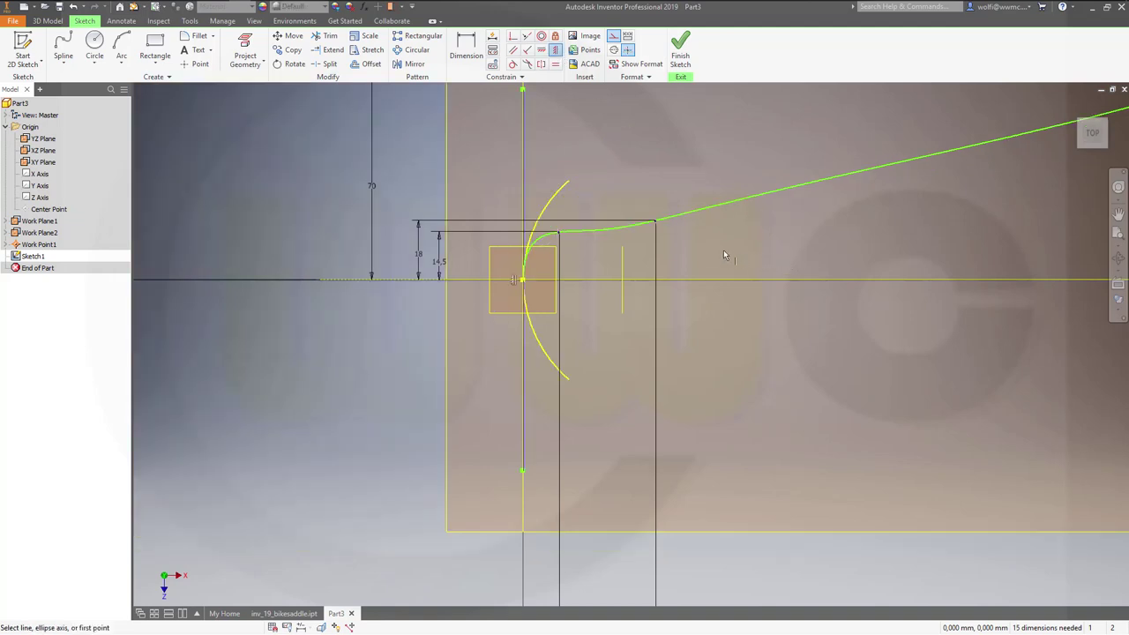
- Activate the tangent handle at the third spline point and constrain it horizontal
{"action": "right_click", "coordinate": [662, 225]}
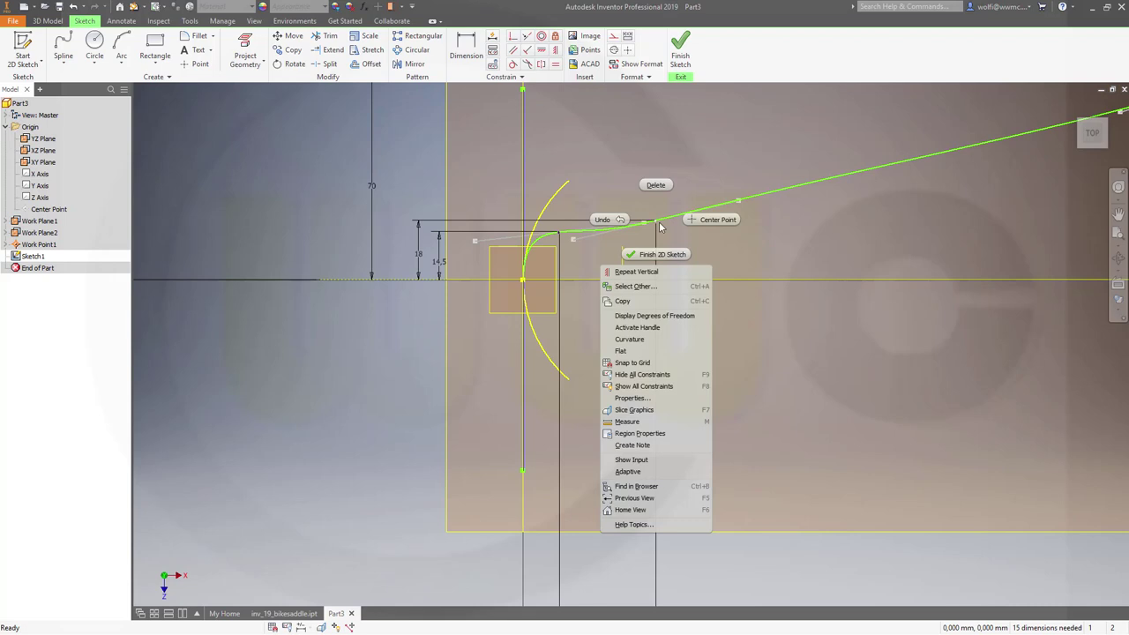
{"action": "left_click", "coordinate": [648, 328]}
{"action": "left_click", "coordinate": [542, 52]}
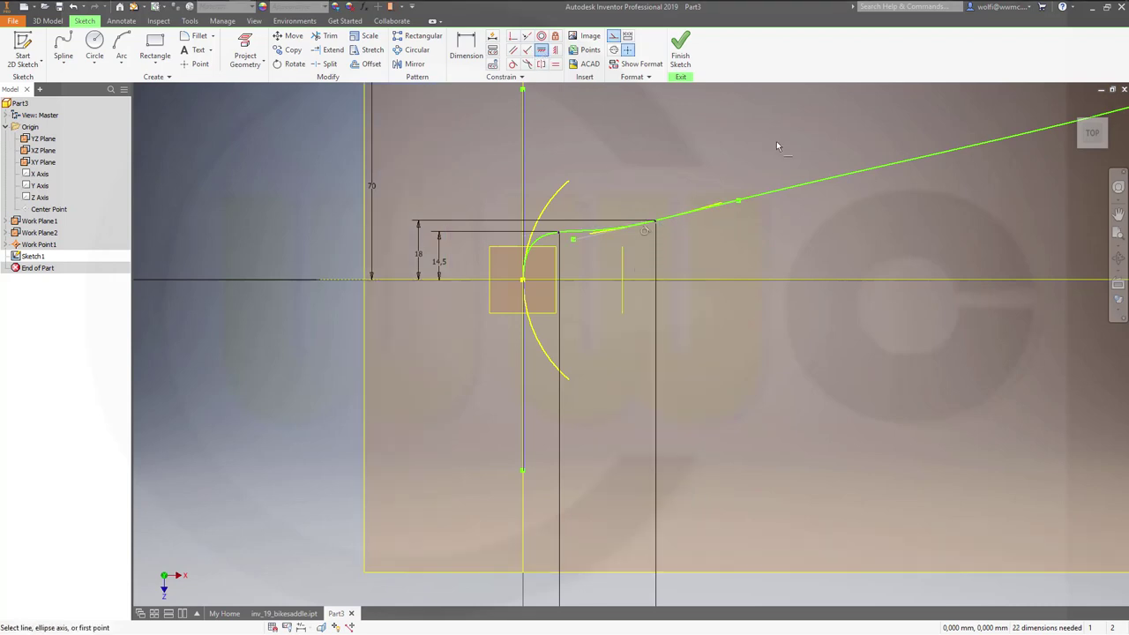
{"action": "left_click", "coordinate": [729, 205]}
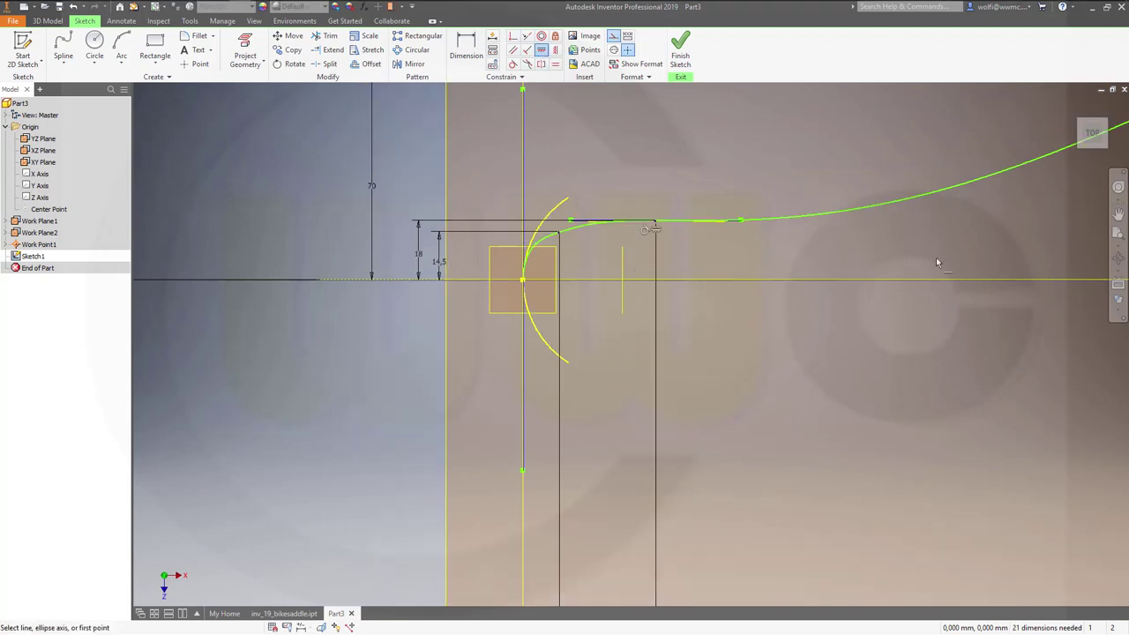
- Finish the spline outline sketch and set Work Plane2's offset from the YZ plane to 230 mm
{"action": "scroll", "coordinate": [936, 262], "scroll_direction": "down", "scroll_amount": 3}
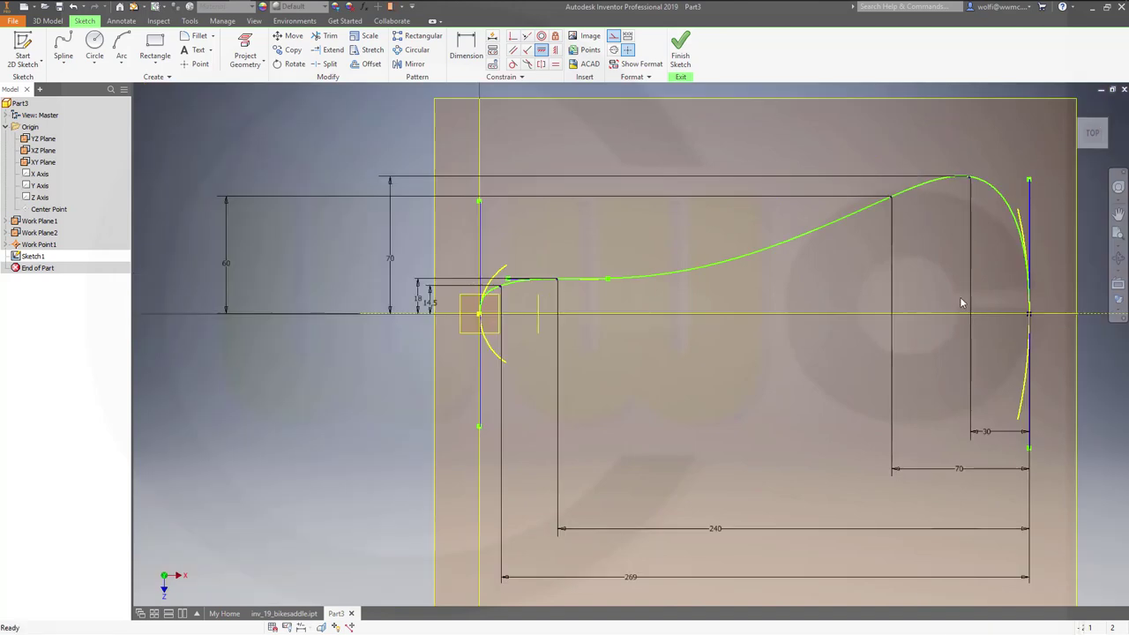
{"action": "left_click", "coordinate": [682, 54]}
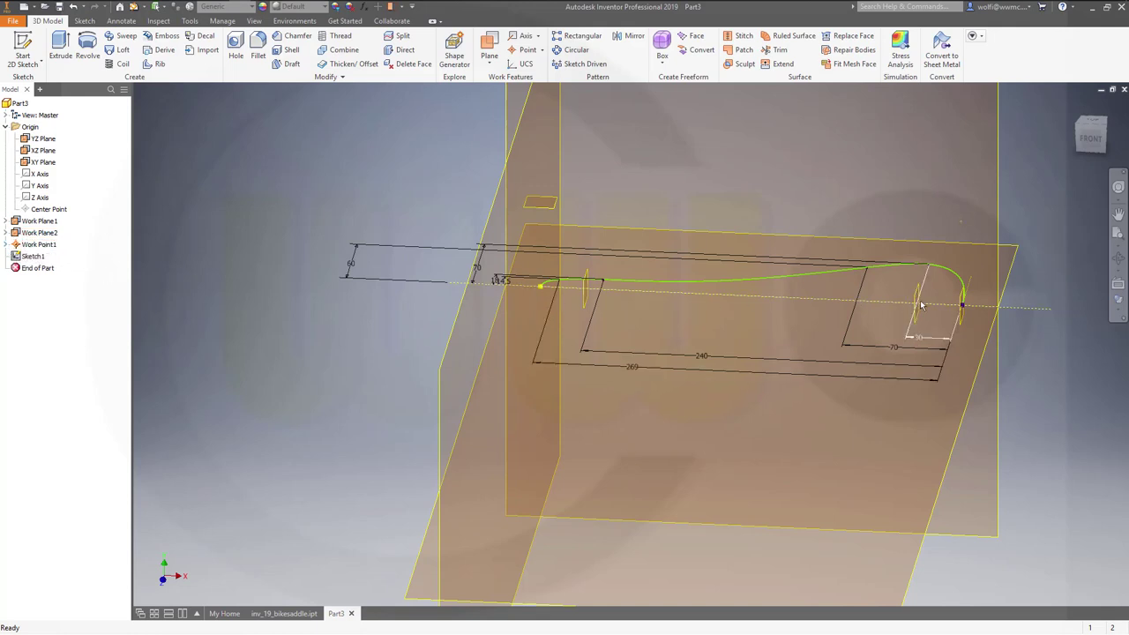
{"action": "double_click", "coordinate": [40, 232]}
{"action": "type", "text": "230"}
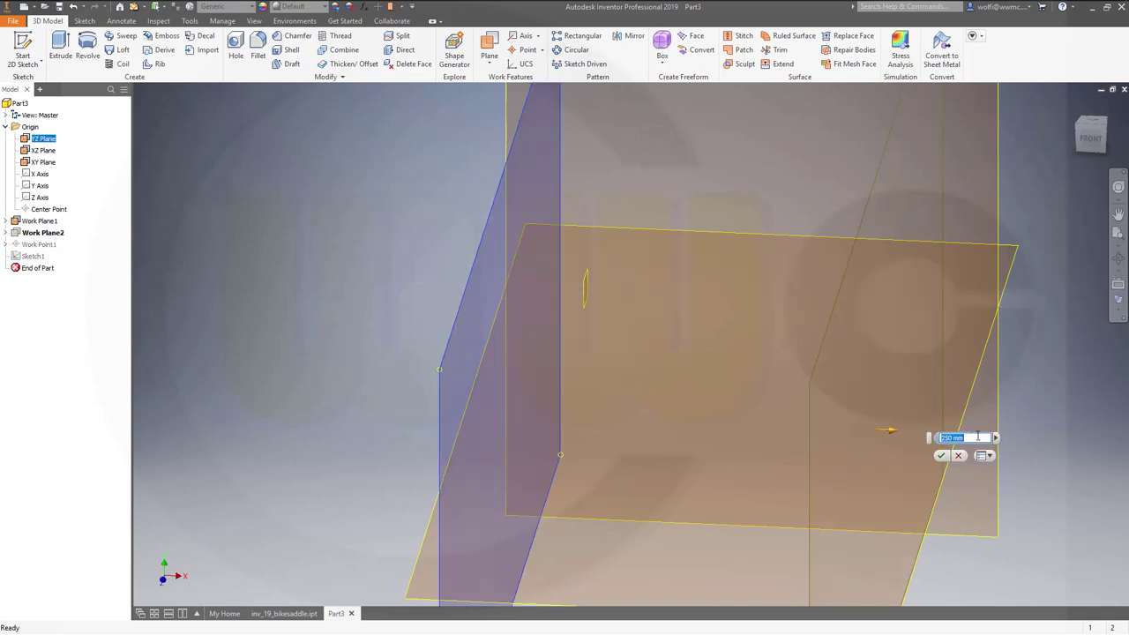
{"action": "key", "text": "Return"}
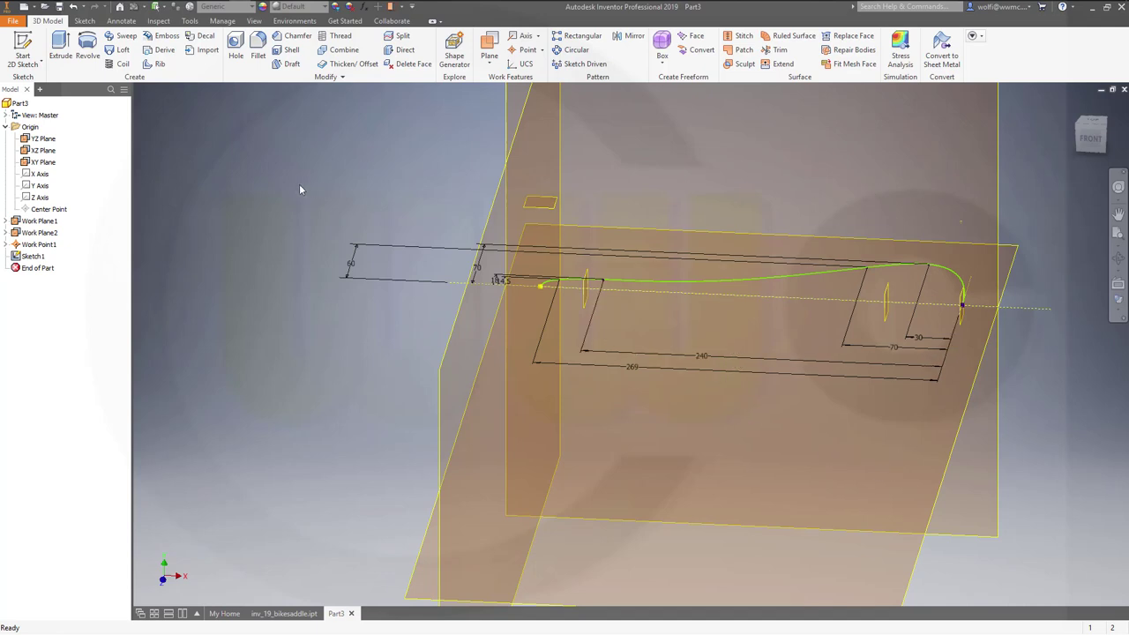
- Start a new sketch on the XY plane and project the work point at the far end into it
{"action": "key", "text": "F5"}
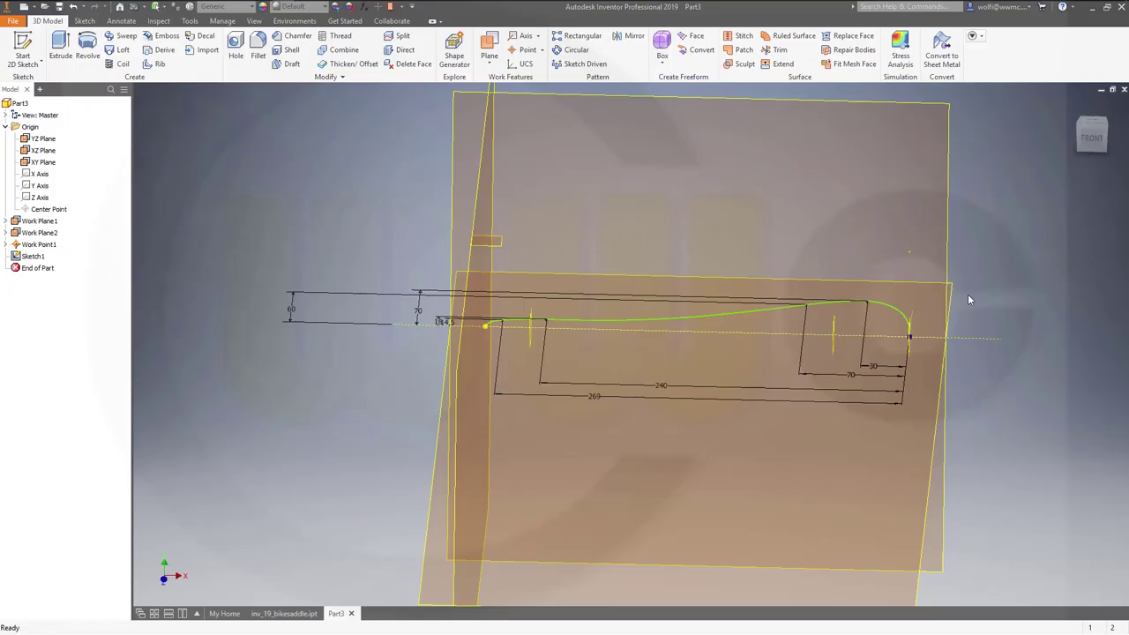
{"action": "middle_click_drag", "start_coordinate": [954, 285], "coordinate": [856, 340]}
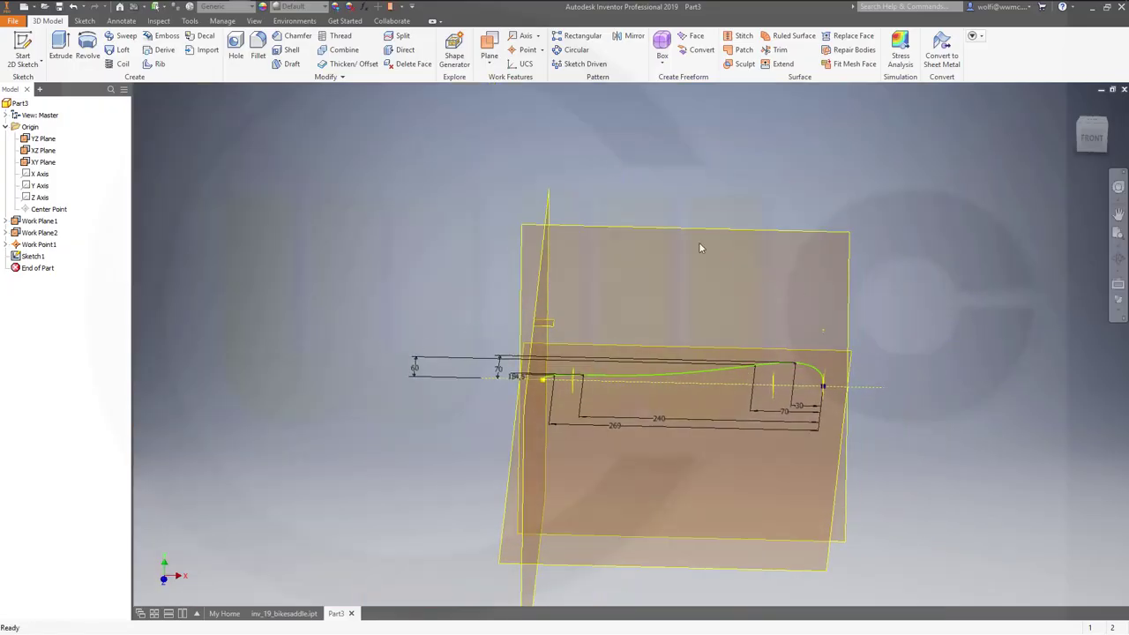
{"action": "left_click", "coordinate": [674, 236]}
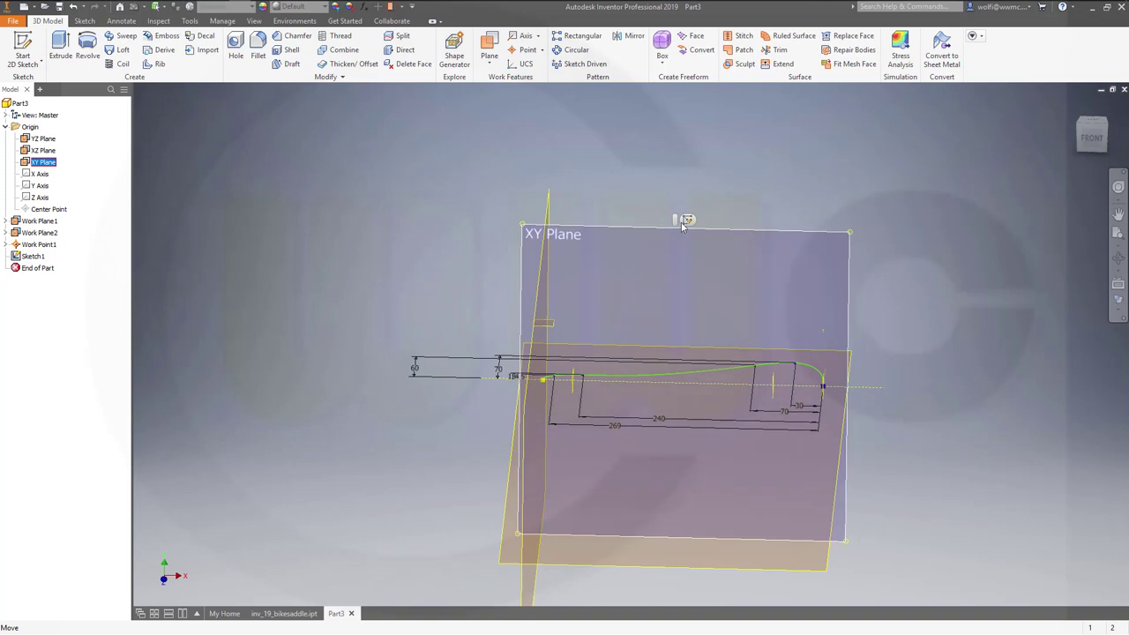
{"action": "left_click", "coordinate": [676, 221]}
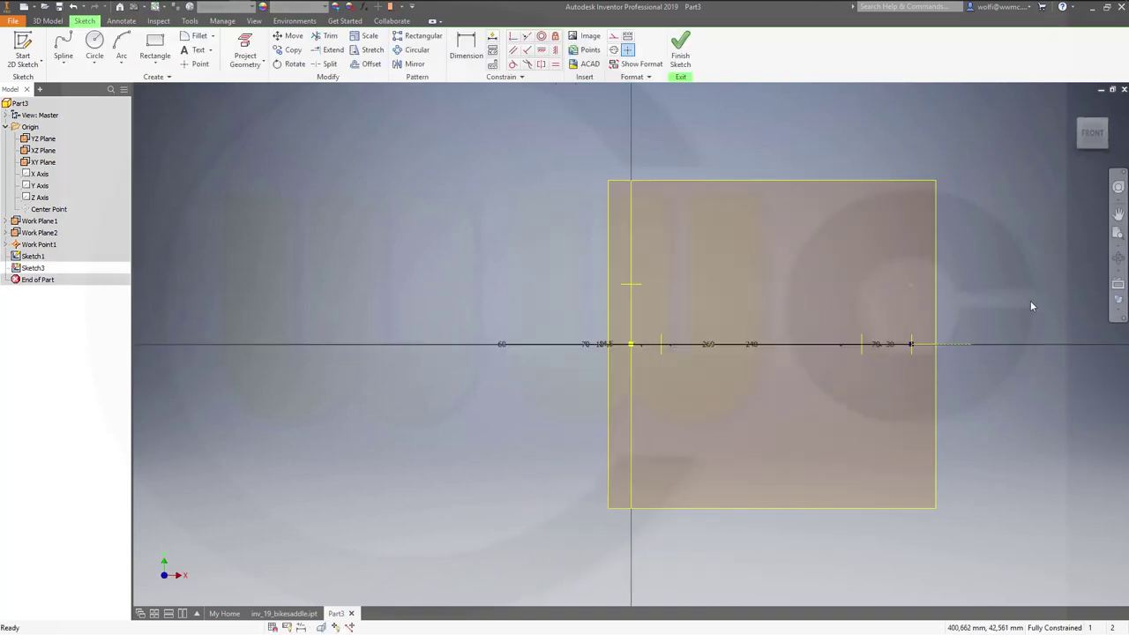
{"action": "middle_click_drag", "start_coordinate": [1030, 301], "coordinate": [870, 336]}
{"action": "left_click", "coordinate": [63, 45]}
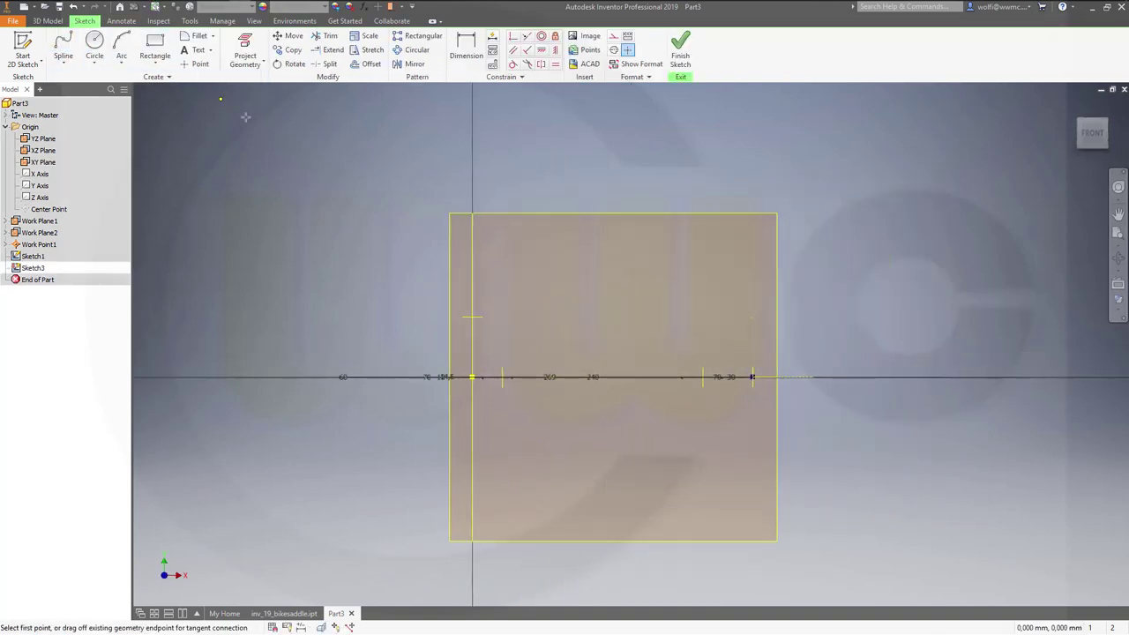
{"action": "left_click", "coordinate": [245, 51]}
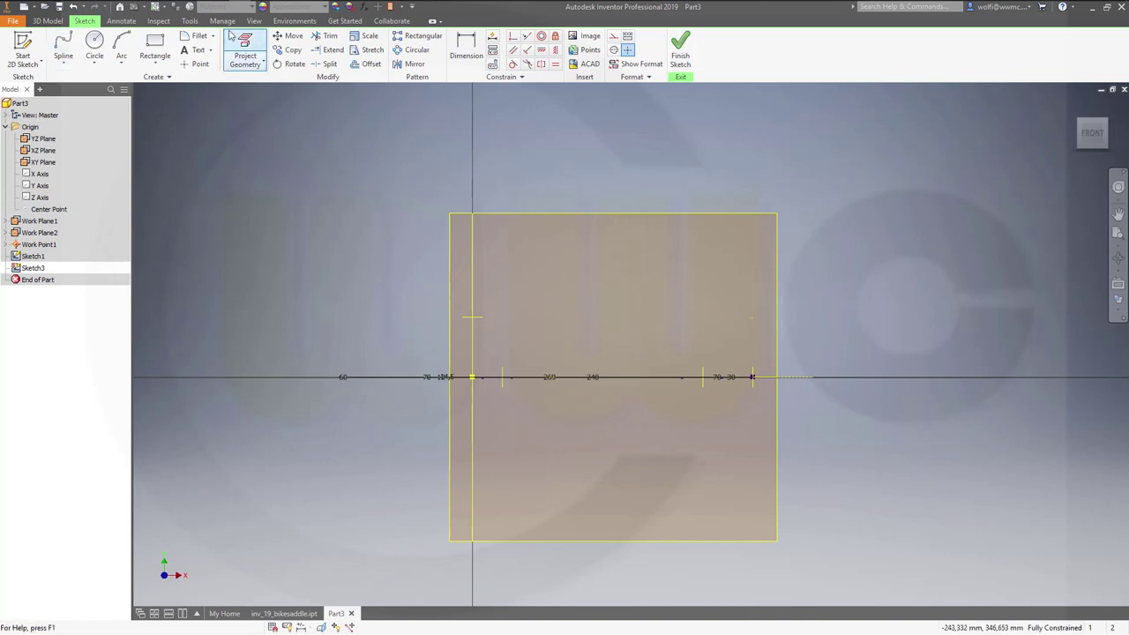
{"action": "left_click", "coordinate": [752, 317]}
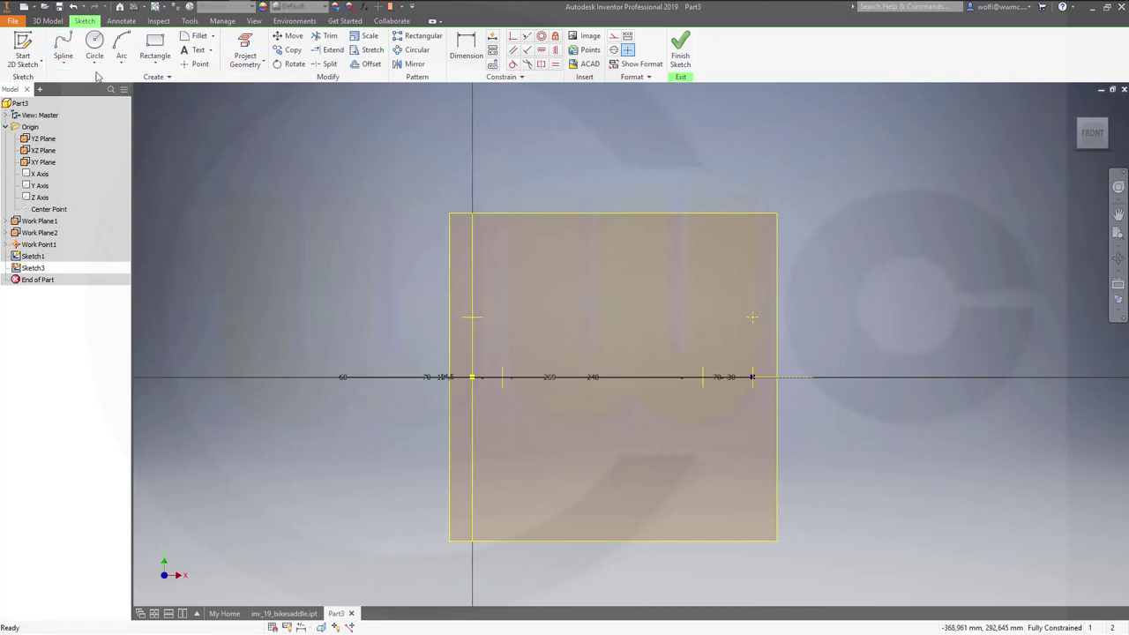
- Draw a six-point spline side profile from the origin, rising to a hump and ending at the projected work point
{"action": "left_click", "coordinate": [63, 46]}
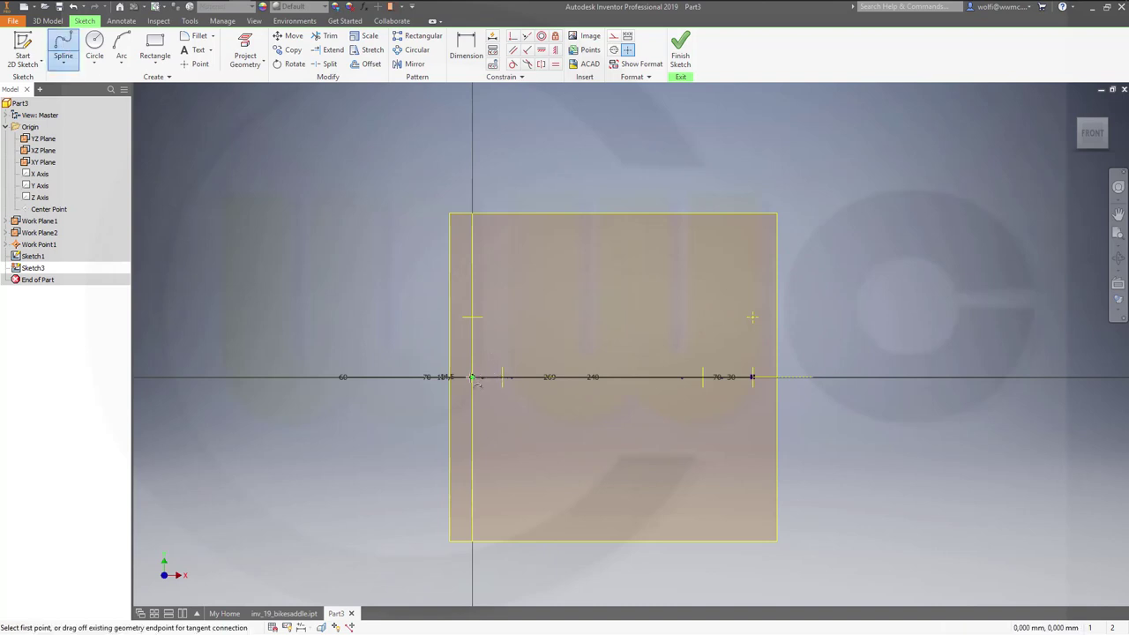
{"action": "left_click", "coordinate": [472, 376]}
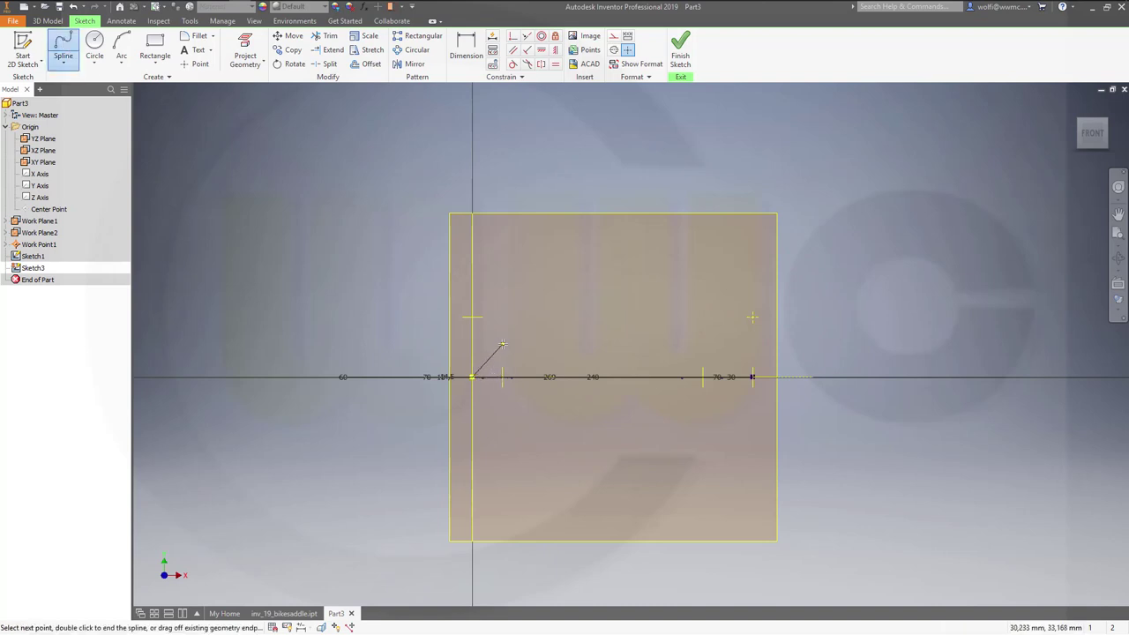
{"action": "left_click", "coordinate": [502, 344]}
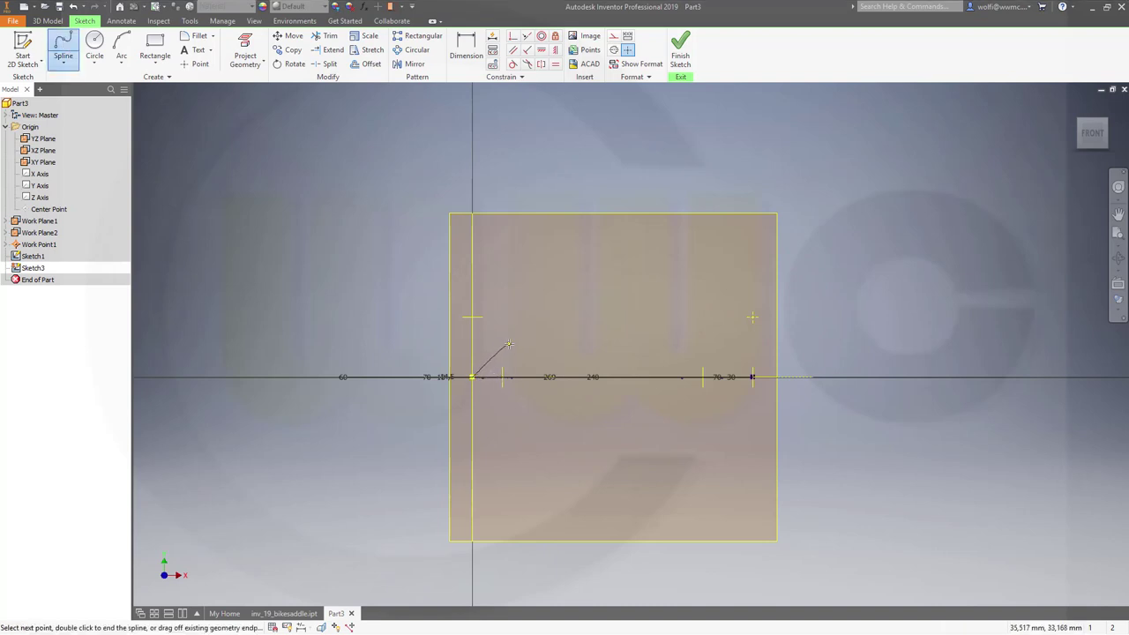
{"action": "left_click", "coordinate": [589, 335]}
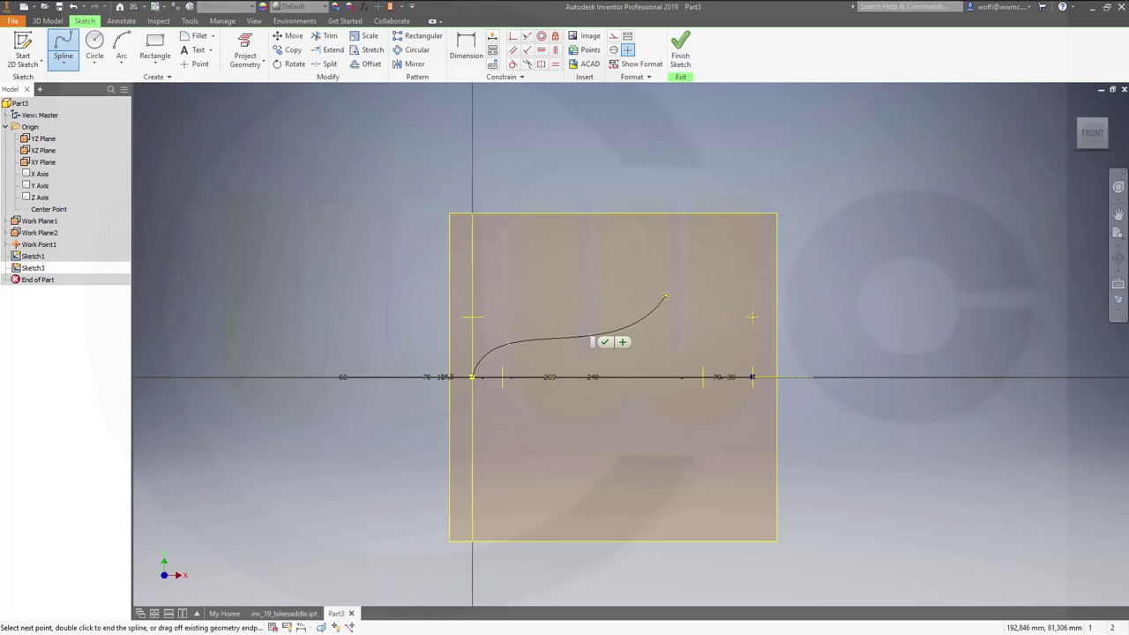
{"action": "left_click", "coordinate": [666, 297]}
{"action": "left_click", "coordinate": [731, 286]}
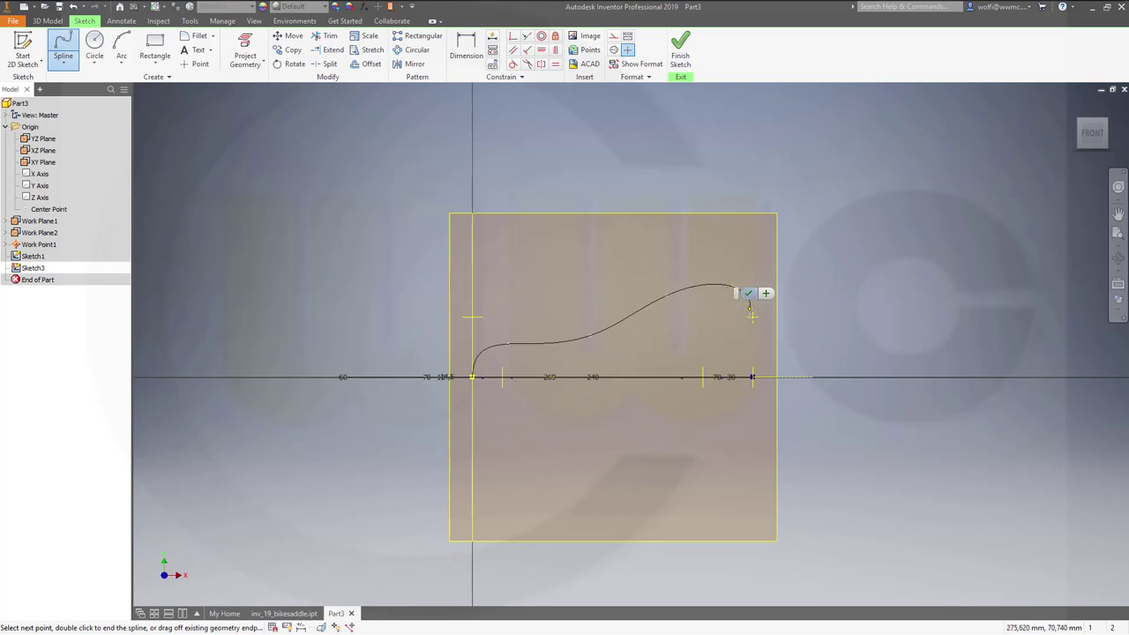
{"action": "left_click", "coordinate": [751, 316]}
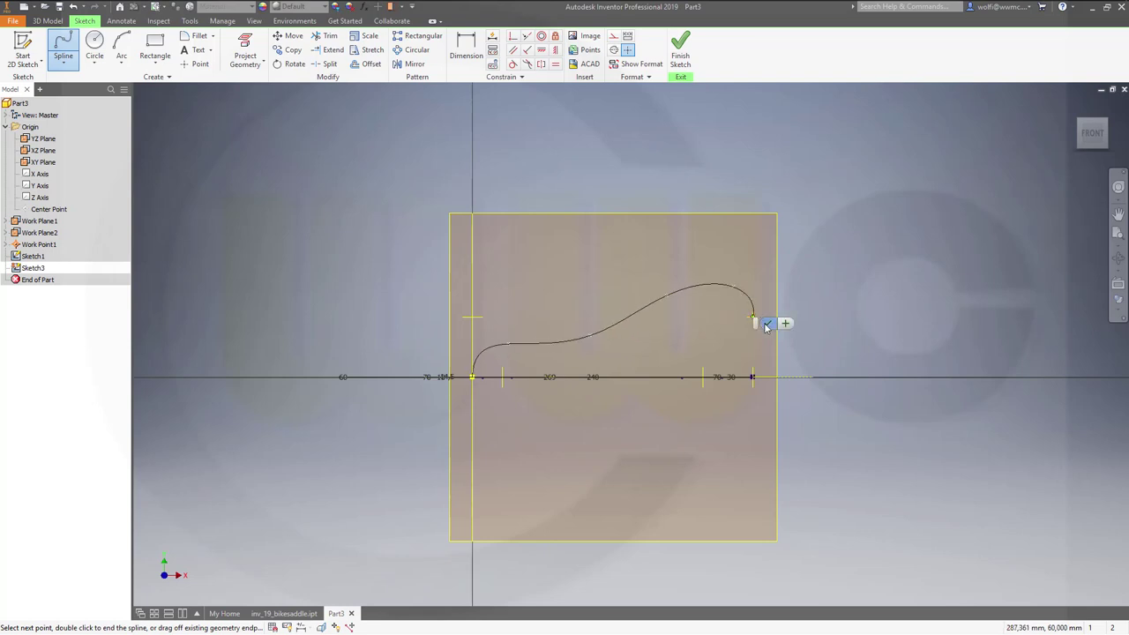
{"action": "left_click", "coordinate": [767, 324]}
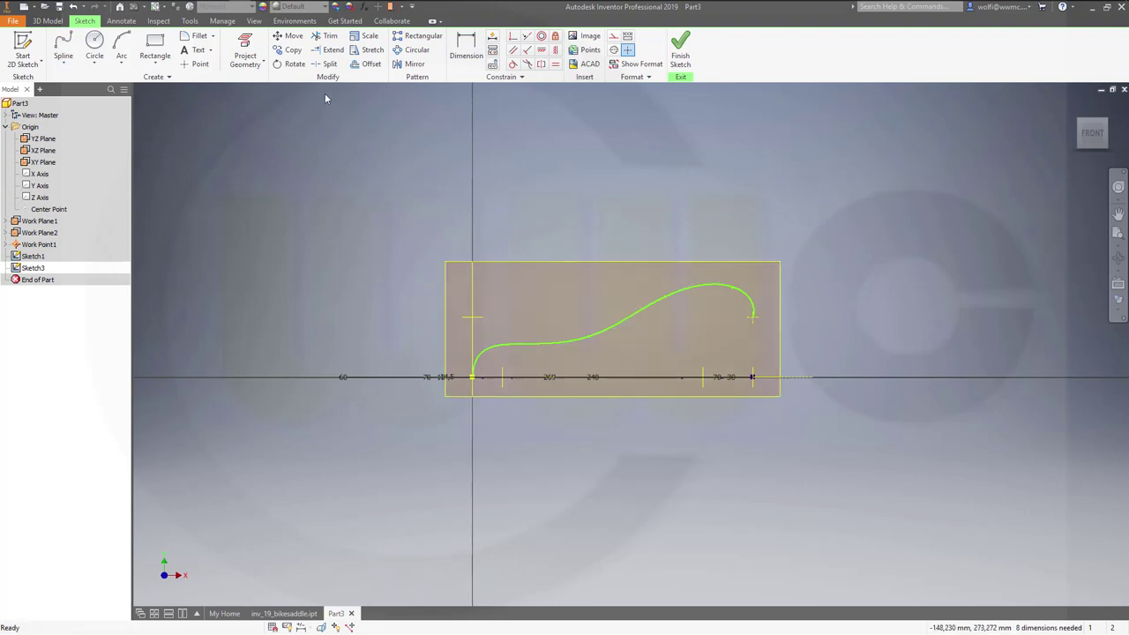
{"action": "left_click", "coordinate": [465, 48]}
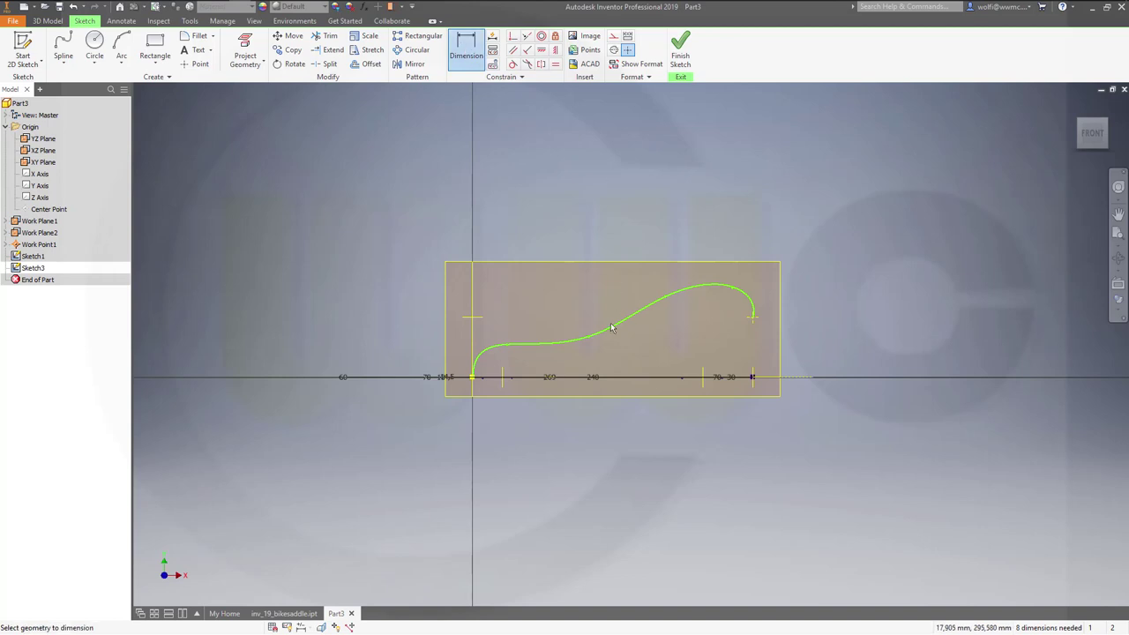
{"action": "left_click", "coordinate": [472, 377]}
{"action": "left_click", "coordinate": [507, 344]}
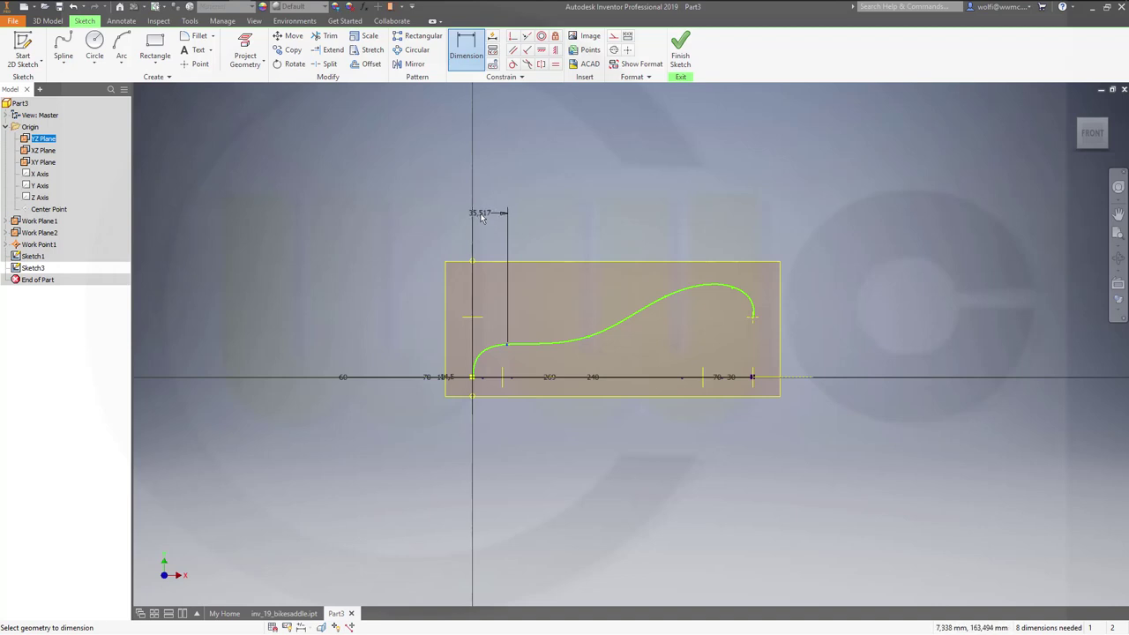
{"action": "key", "text": "Escape"}
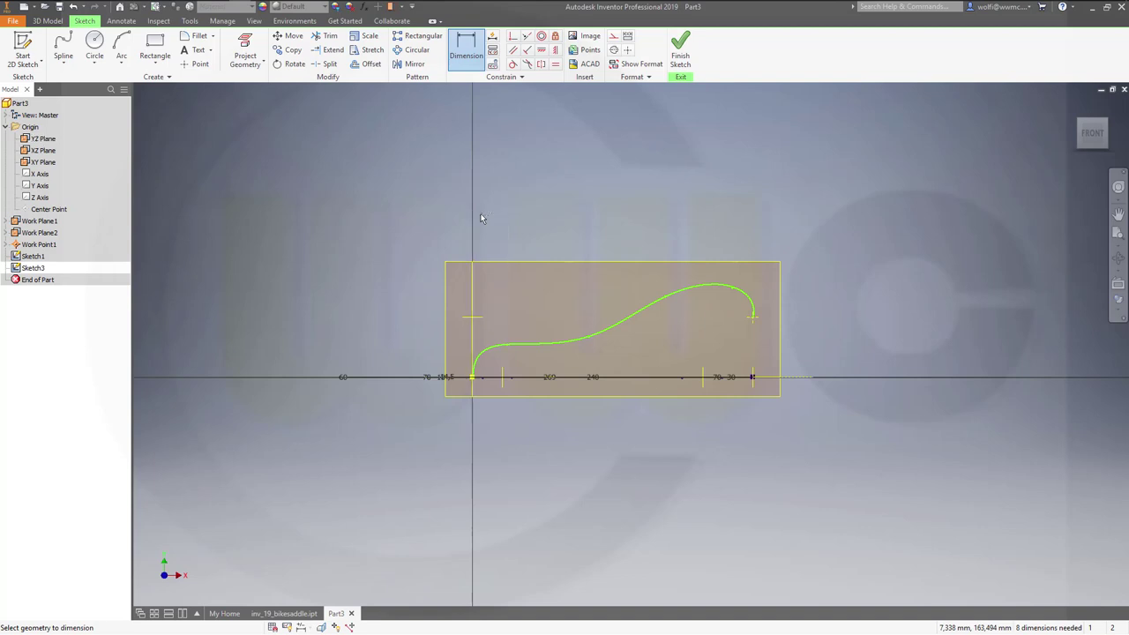
{"action": "key", "text": "Escape"}
- Dimension the horizontal distance from the fifth spline point to the projected work point as 20 mm
{"action": "left_click", "coordinate": [733, 288]}
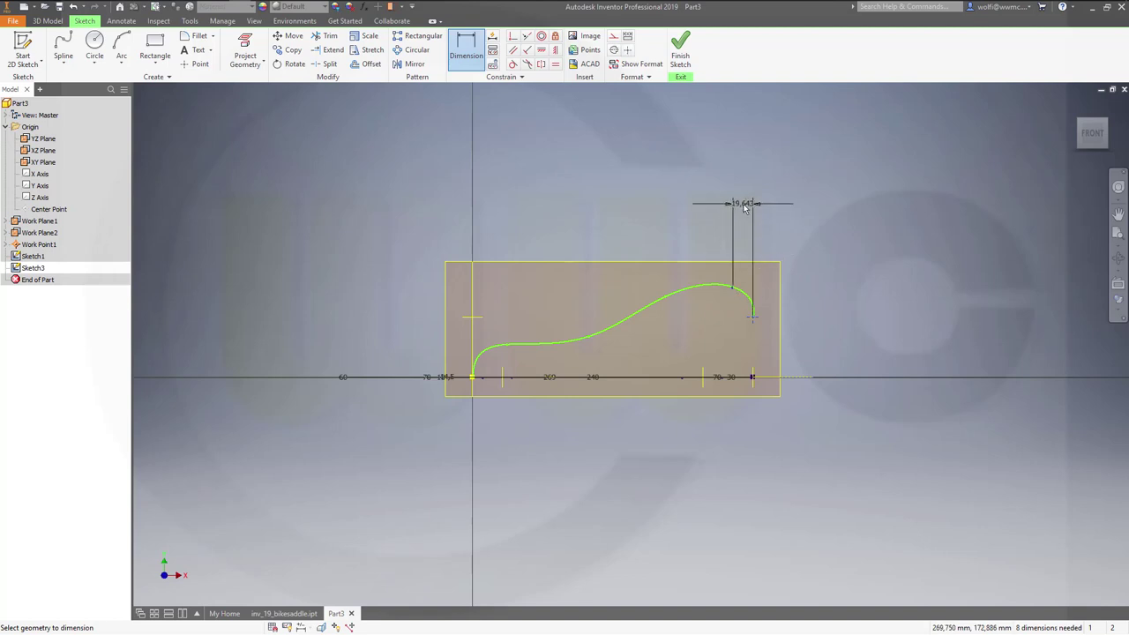
{"action": "left_click", "coordinate": [744, 206]}
{"action": "type", "text": "20"}
{"action": "key", "text": "Return"}
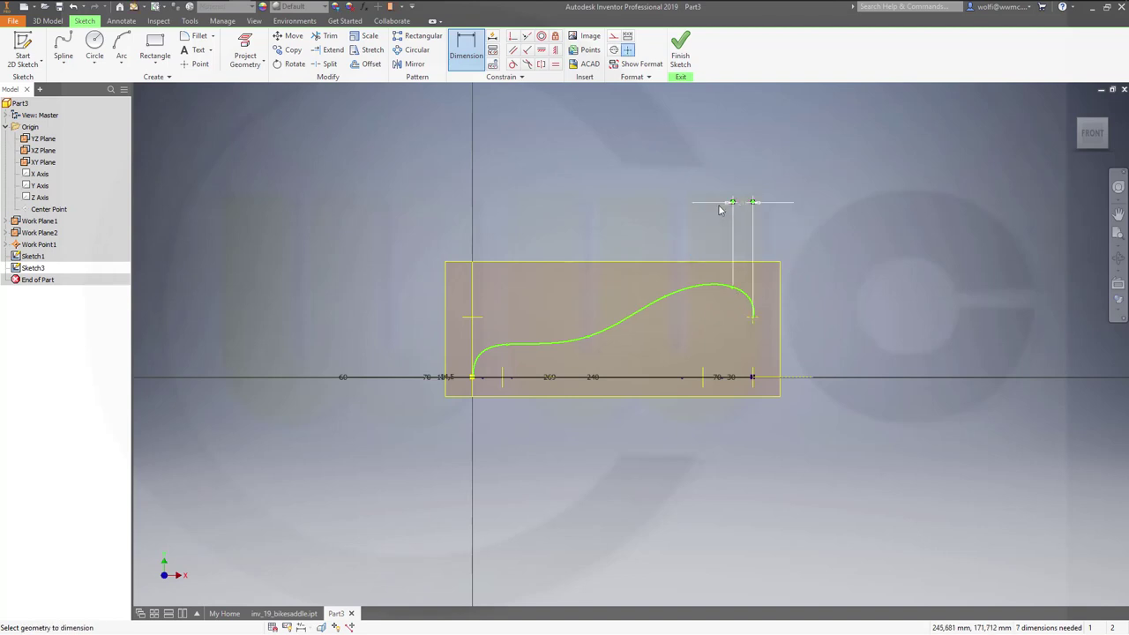
- Dimension the horizontal distance from the fourth spline point to the projected work point as 93 mm
{"action": "left_click", "coordinate": [666, 297]}
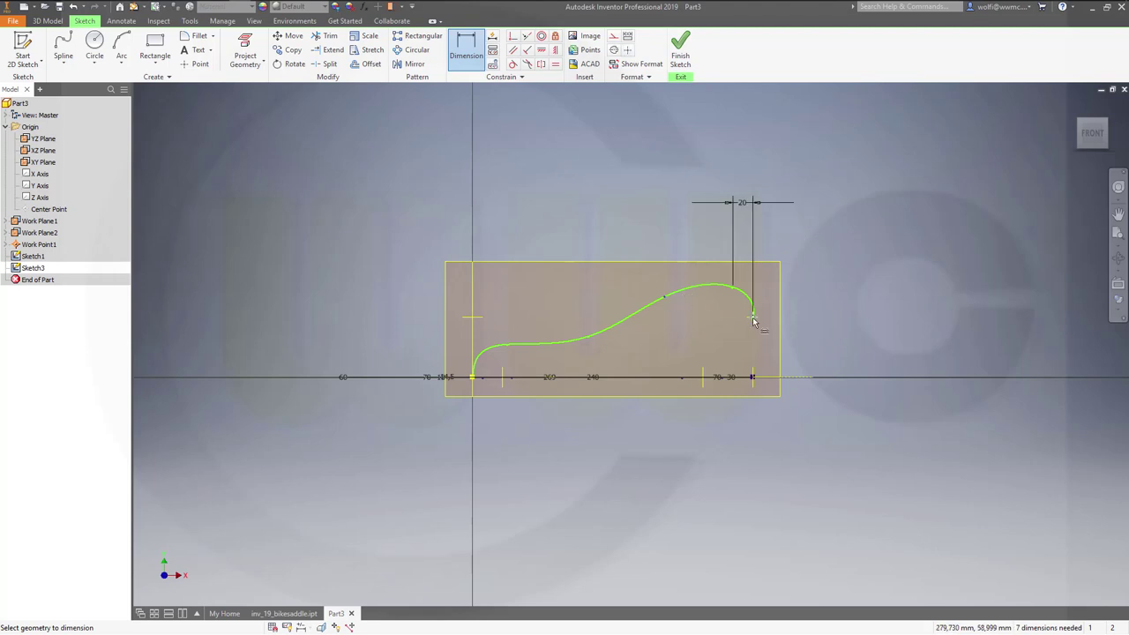
{"action": "left_click", "coordinate": [752, 315]}
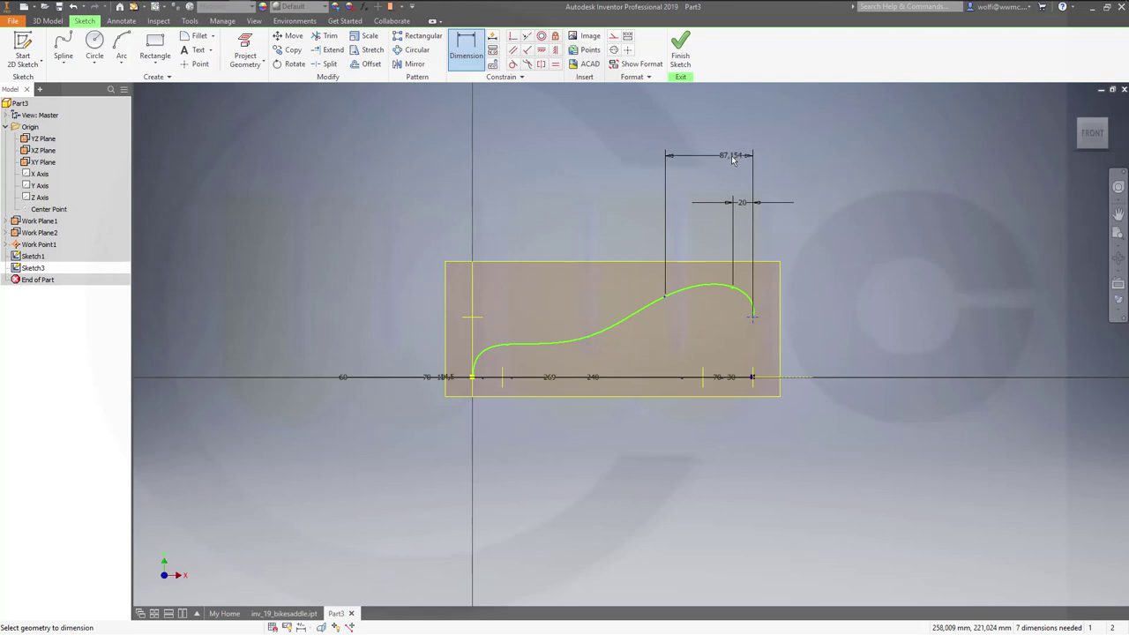
{"action": "left_click", "coordinate": [732, 157]}
{"action": "type", "text": "93"}
{"action": "key", "text": "Return"}
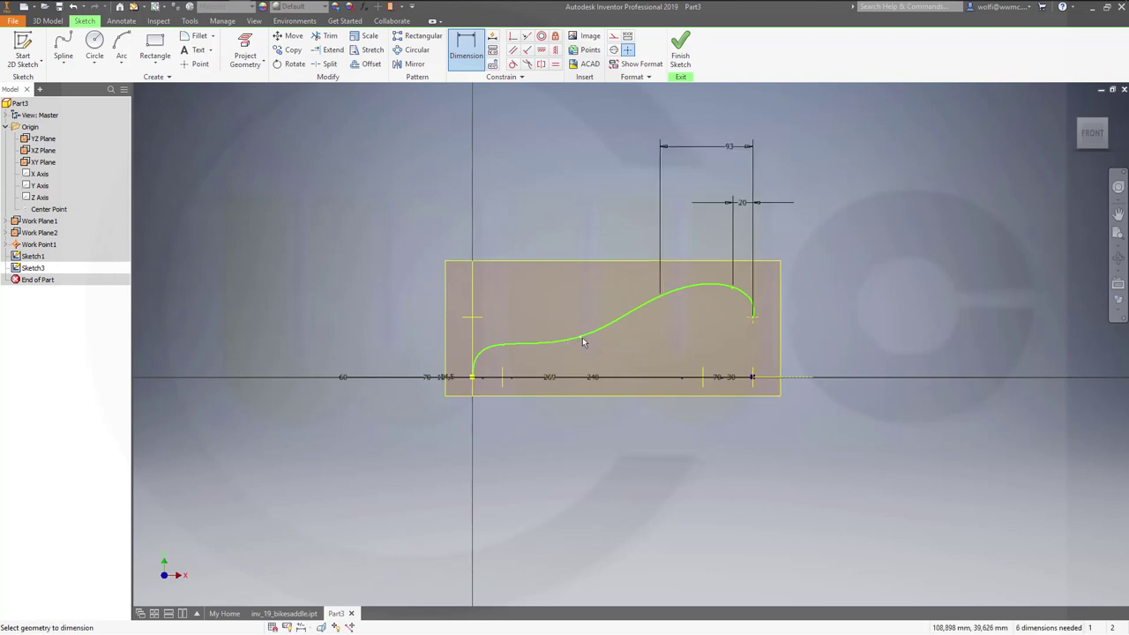
- Dimension the horizontal distance from the third spline point to the projected work point as 200 mm
{"action": "left_click", "coordinate": [752, 315]}
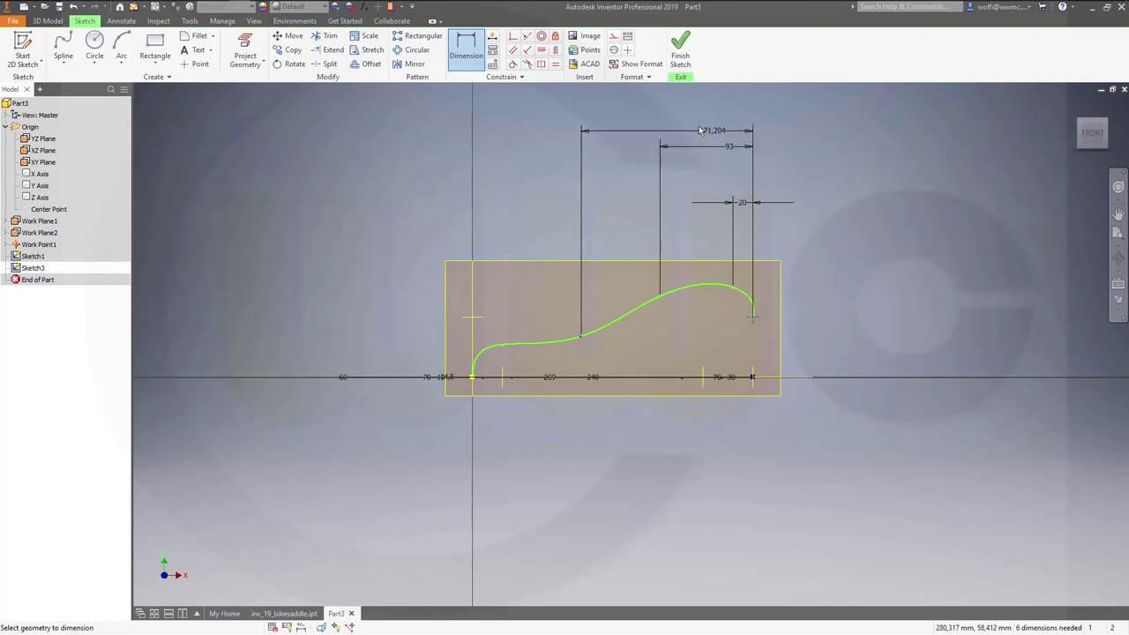
{"action": "left_click", "coordinate": [687, 125]}
{"action": "type", "text": "2"}
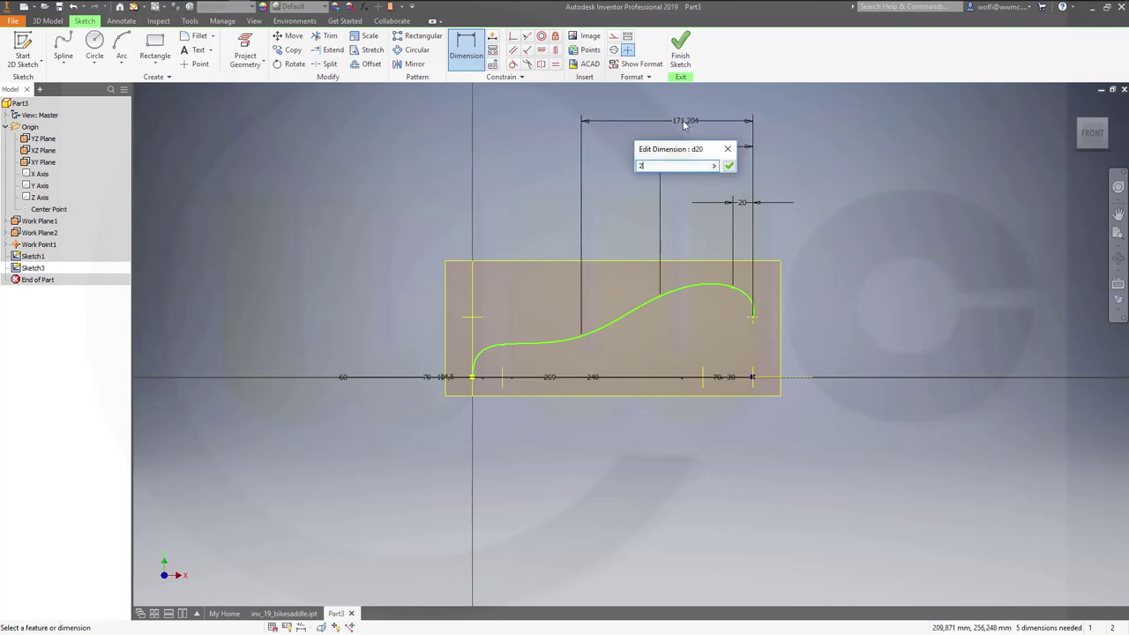
{"action": "type", "text": "00"}
{"action": "key", "text": "Return"}
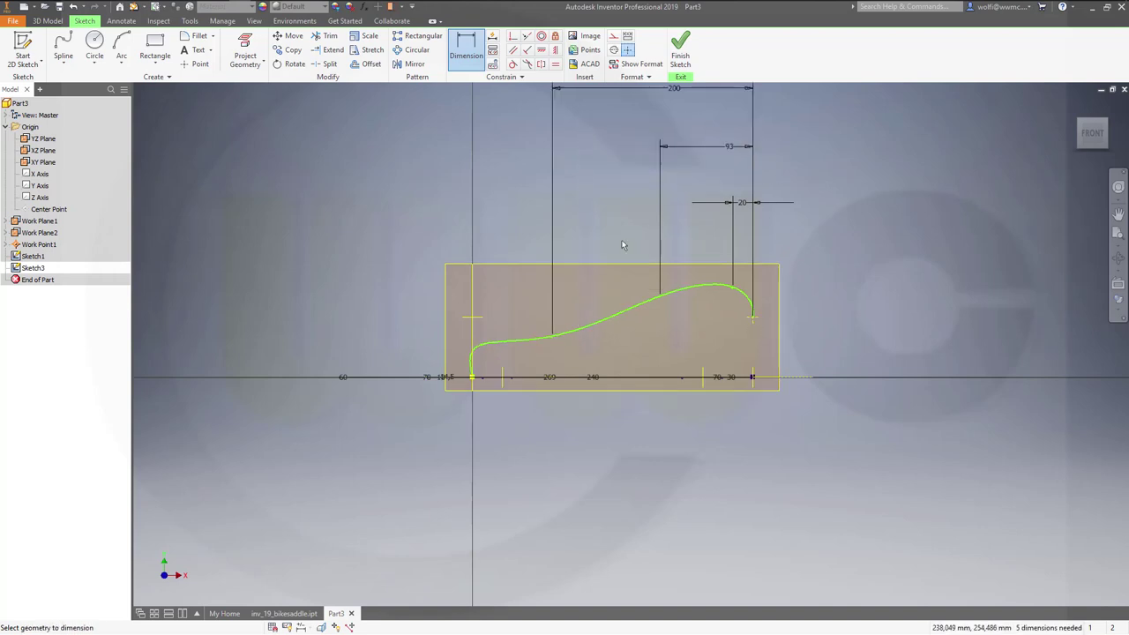
- Dimension the horizontal distance from the second spline point to the projected work point as 260 mm
{"action": "left_click", "coordinate": [484, 348]}
{"action": "left_click", "coordinate": [752, 315]}
{"action": "left_click", "coordinate": [667, 441]}
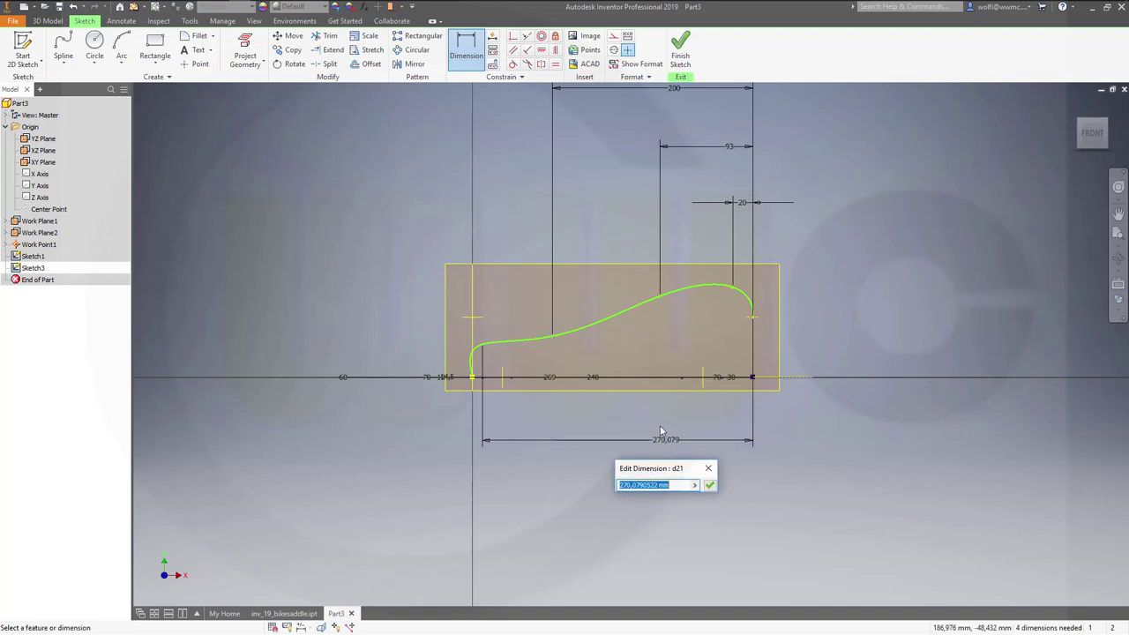
{"action": "type", "text": "260"}
{"action": "key", "text": "Return"}
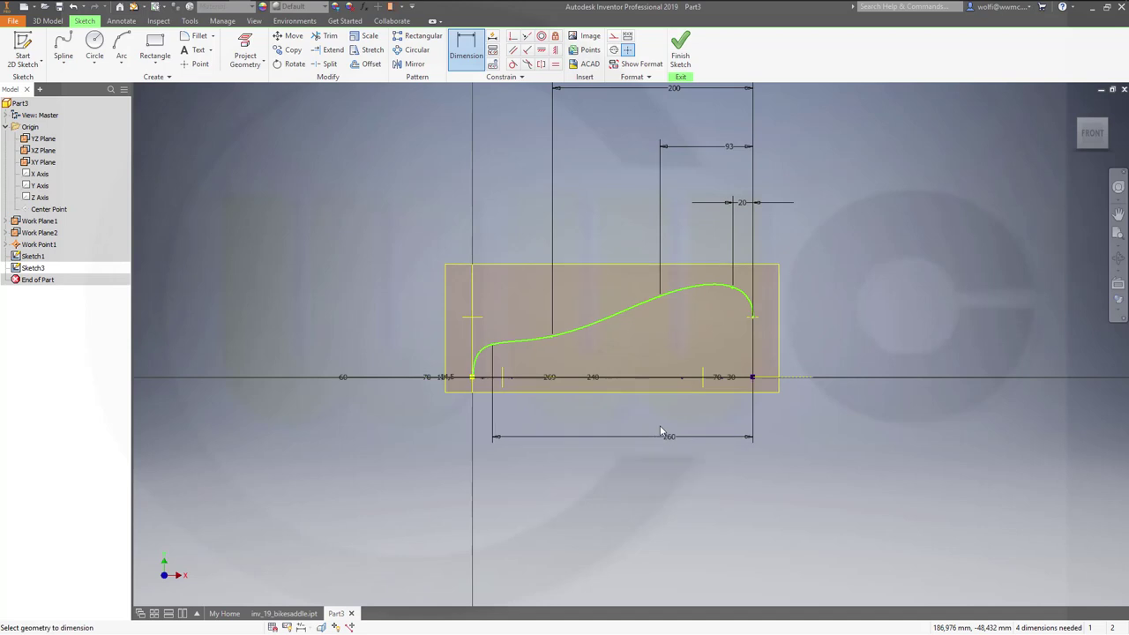
{"action": "key", "text": "Escape"}
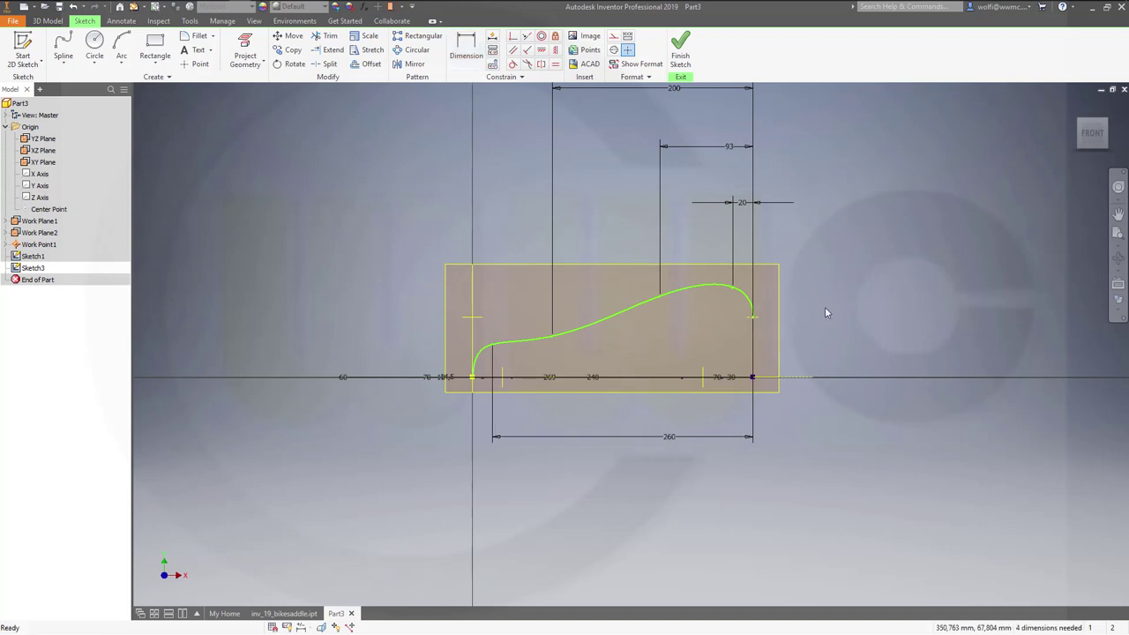
{"action": "left_click", "coordinate": [465, 48]}
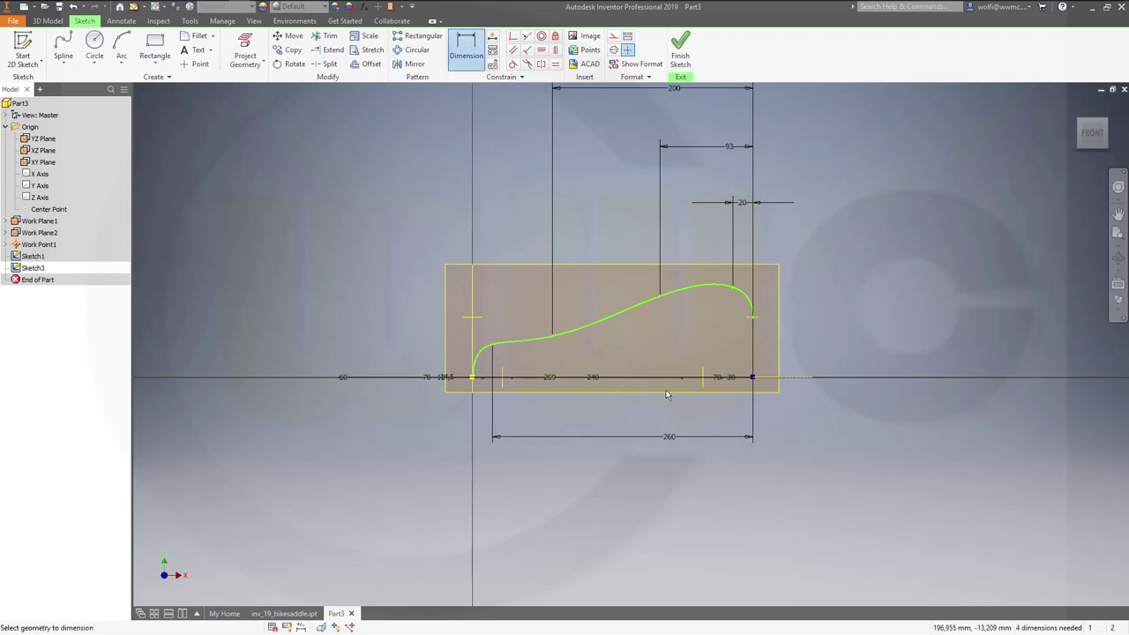
{"action": "scroll", "coordinate": [678, 388], "scroll_direction": "down", "scroll_amount": 2}
{"action": "scroll", "coordinate": [678, 388], "scroll_direction": "up", "scroll_amount": 3}
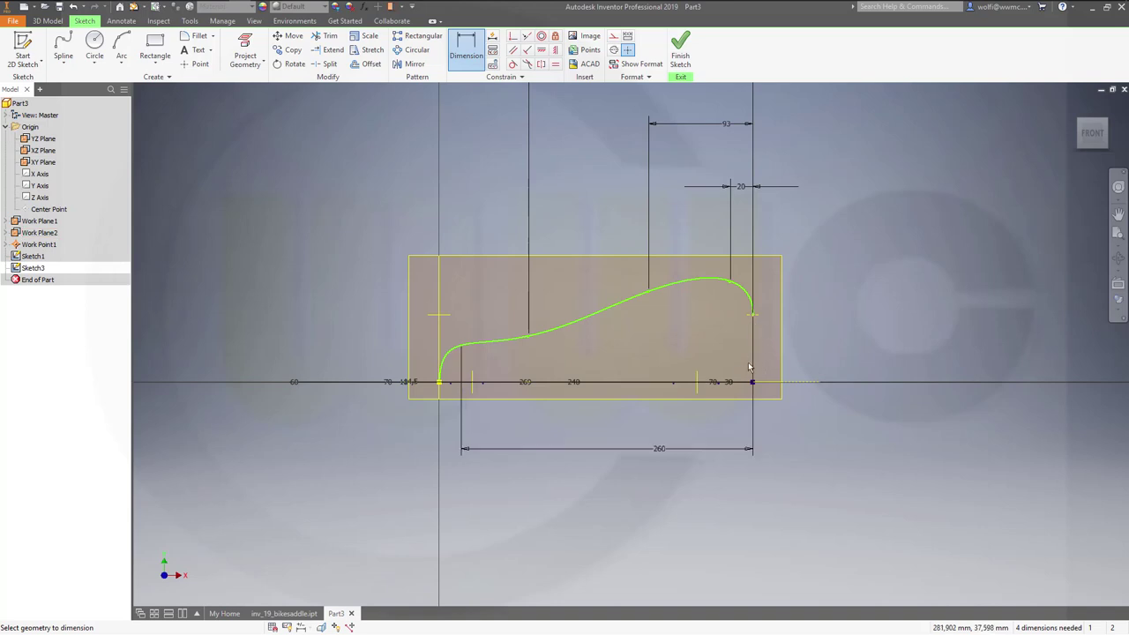
{"action": "left_click", "coordinate": [440, 382]}
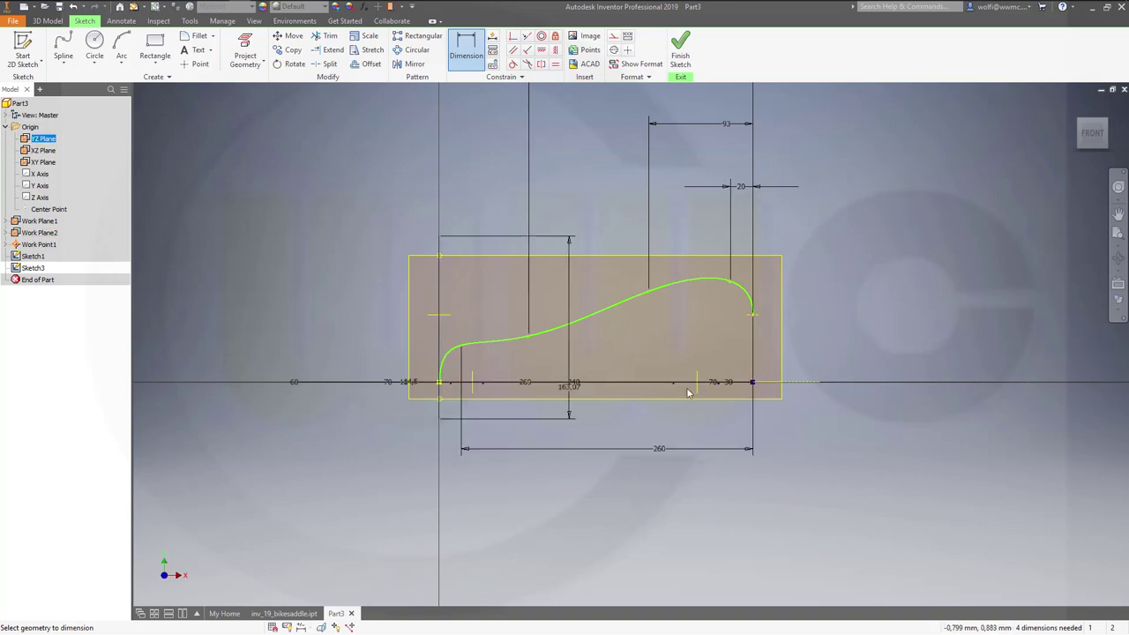
{"action": "left_click", "coordinate": [754, 313]}
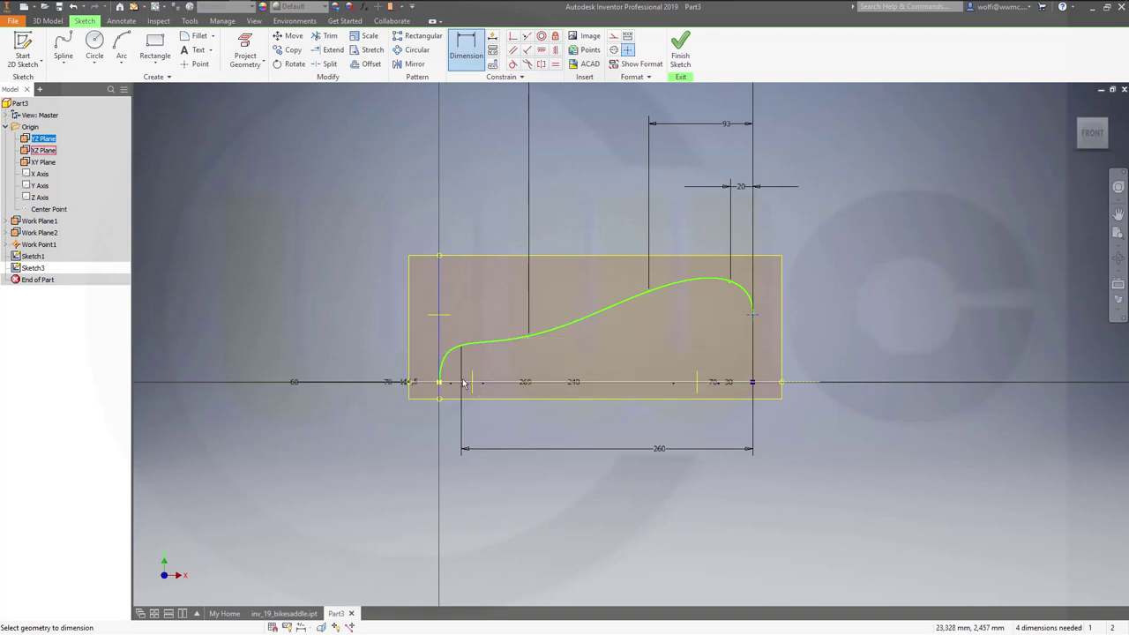
{"action": "key", "text": "Escape"}
{"action": "key", "text": "Escape"}
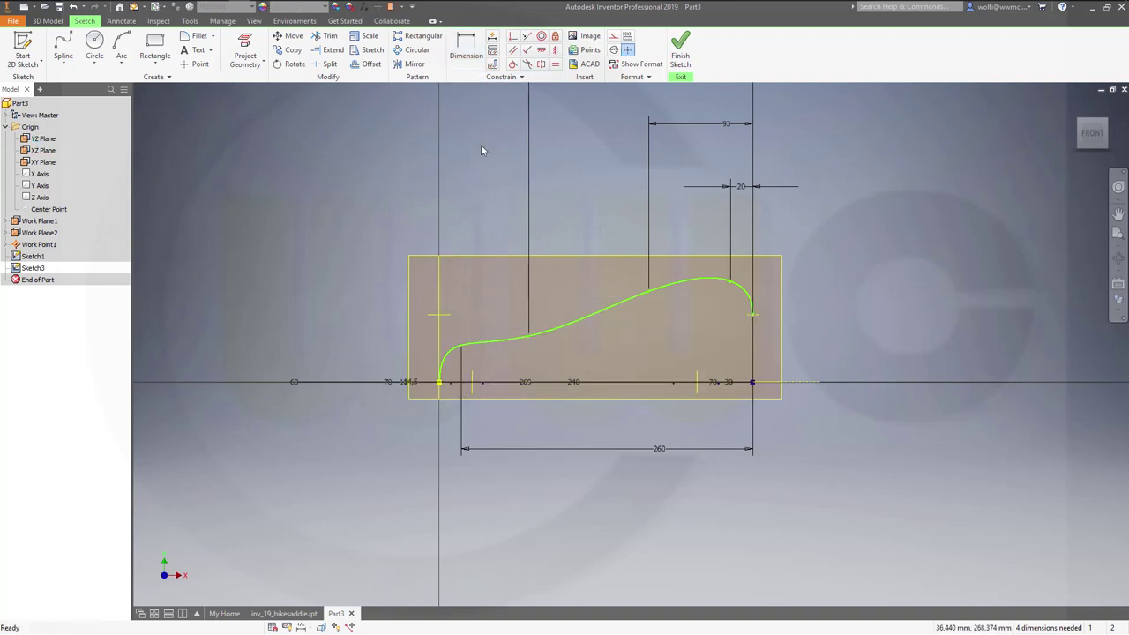
- Dimension the vertical distance from the XZ plane to the second spline point as 27 mm
{"action": "left_click", "coordinate": [465, 46]}
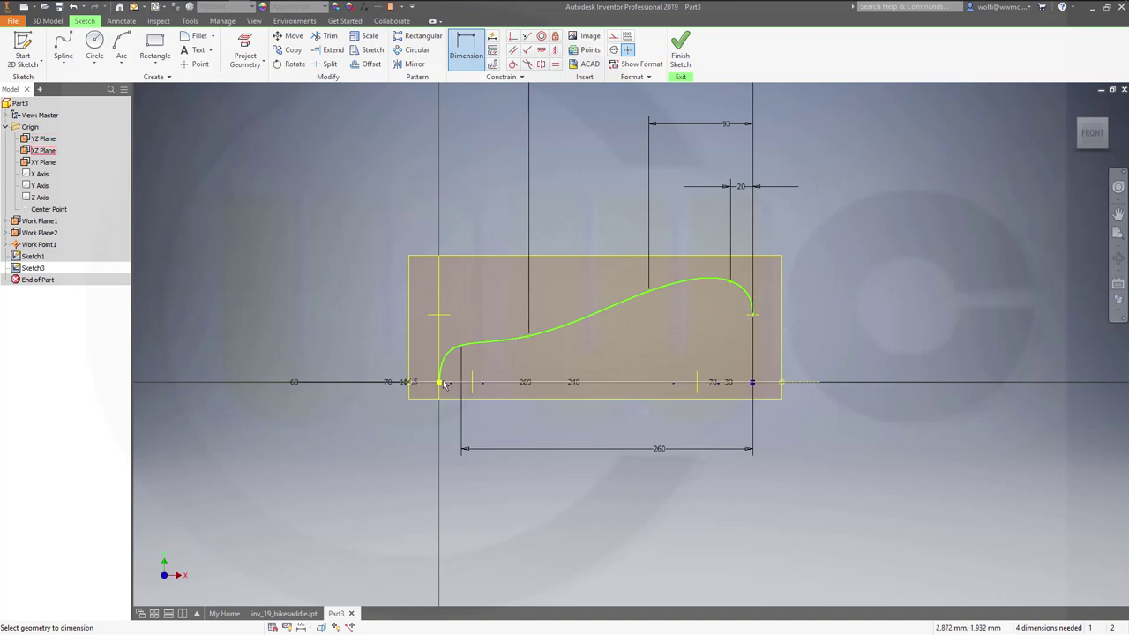
{"action": "left_click", "coordinate": [445, 383]}
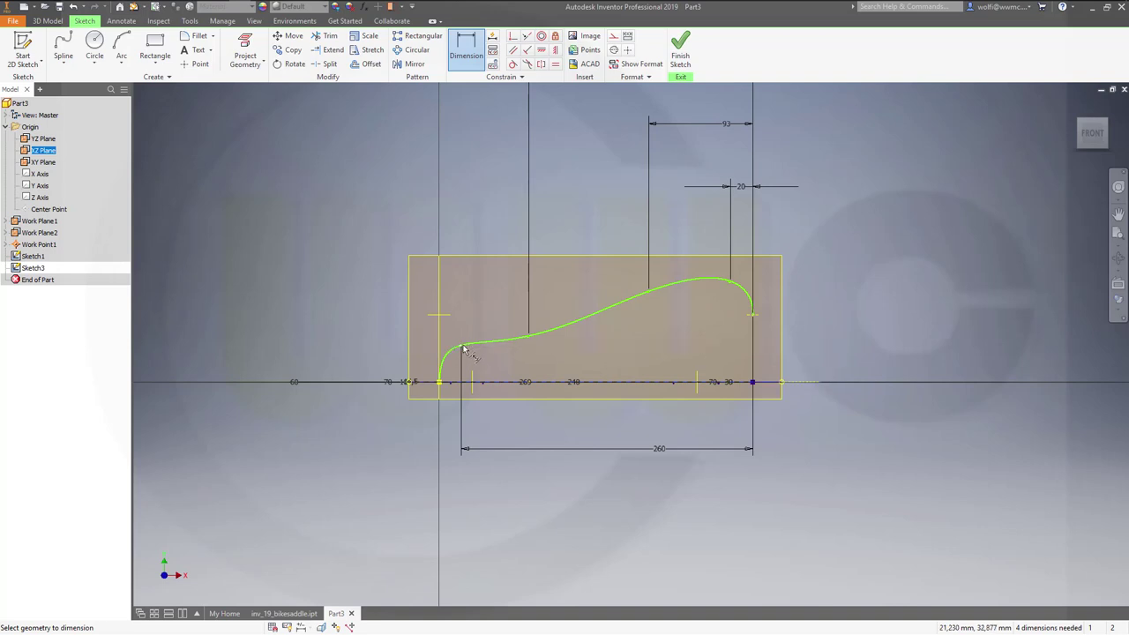
{"action": "left_click", "coordinate": [461, 346]}
{"action": "left_click", "coordinate": [334, 369]}
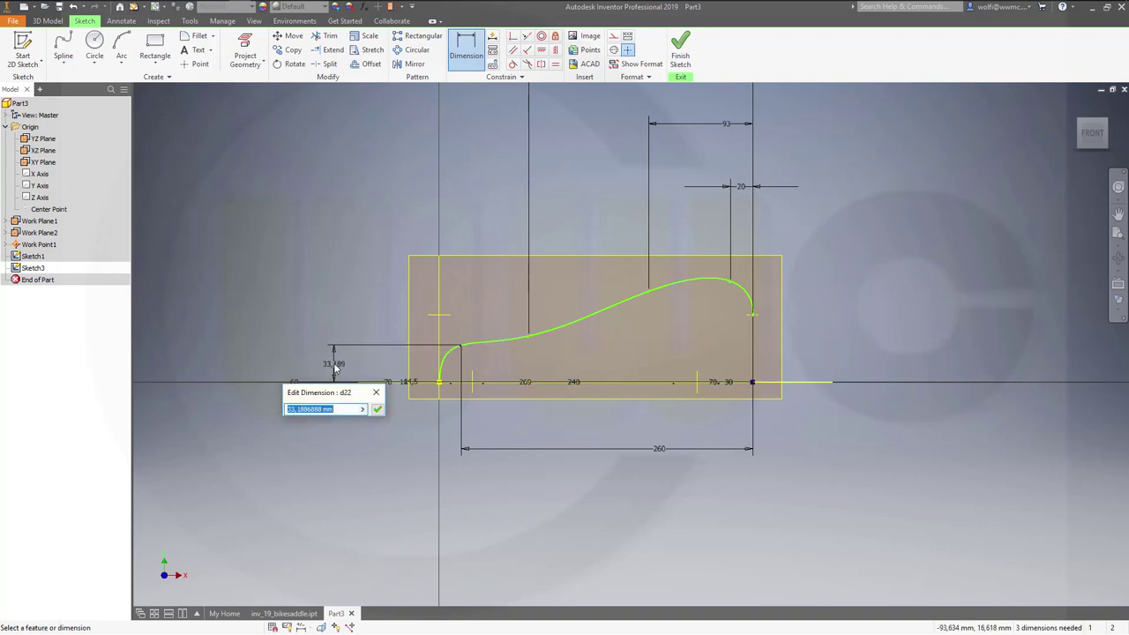
{"action": "type", "text": "27"}
{"action": "key", "text": "Return"}
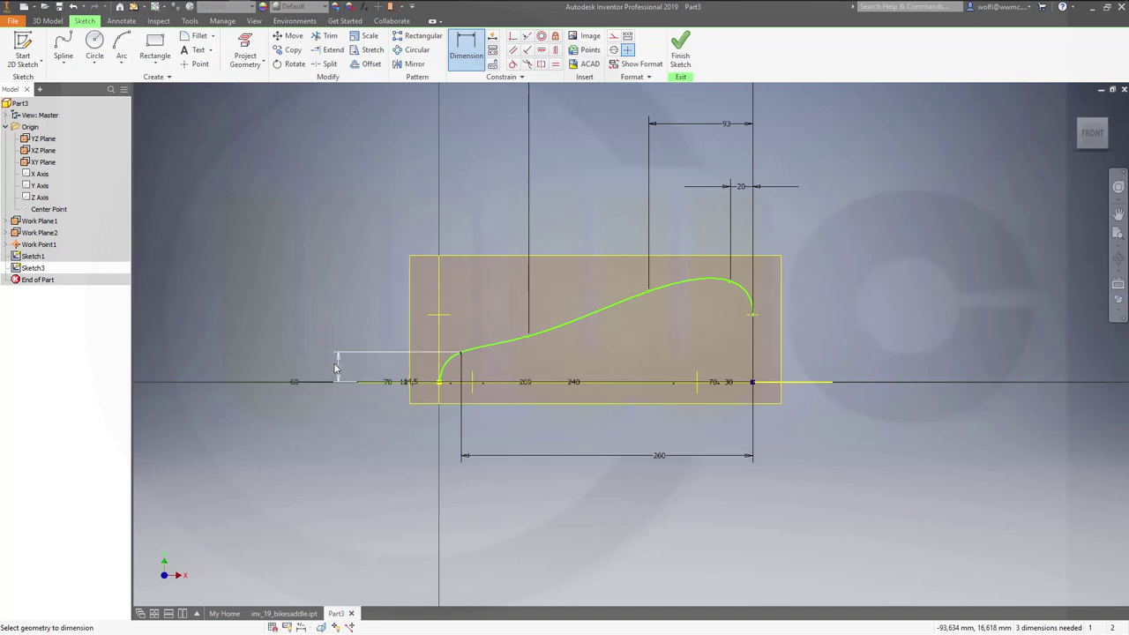
- Dimension the vertical distance from the projected horizontal baseline to the third spline point as 35 mm
{"action": "left_click", "coordinate": [442, 386]}
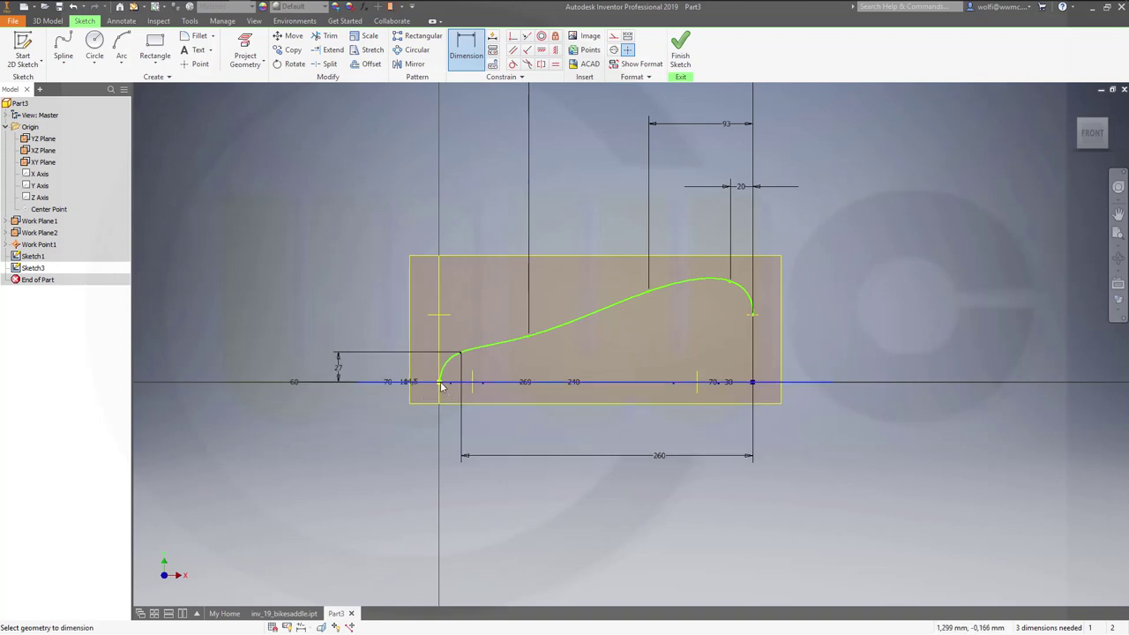
{"action": "left_click", "coordinate": [529, 339]}
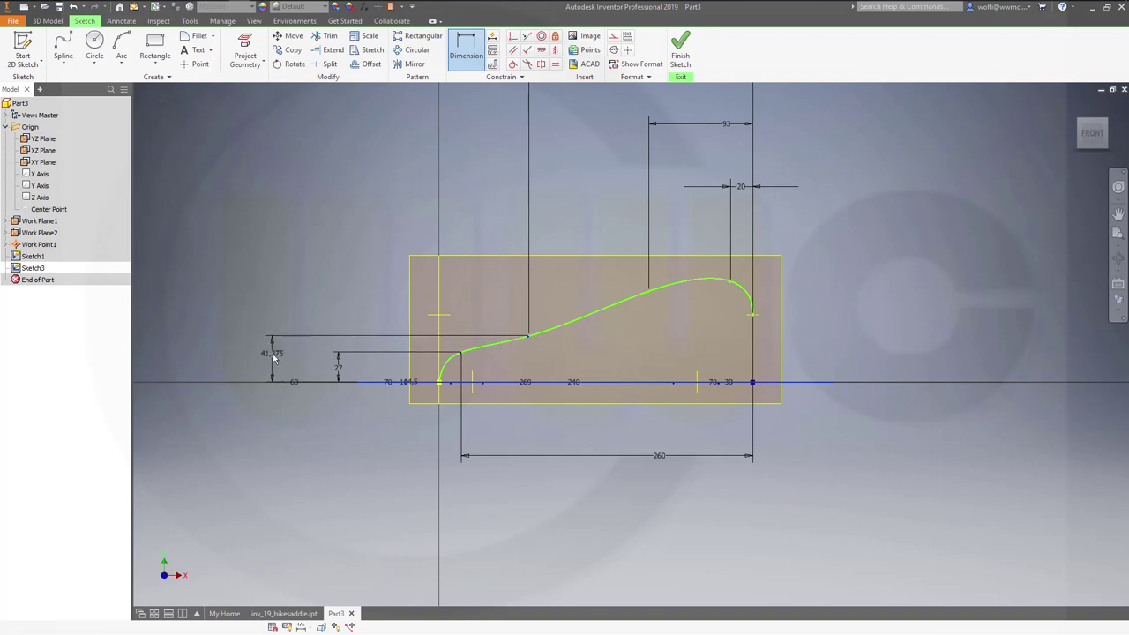
{"action": "left_click", "coordinate": [273, 356]}
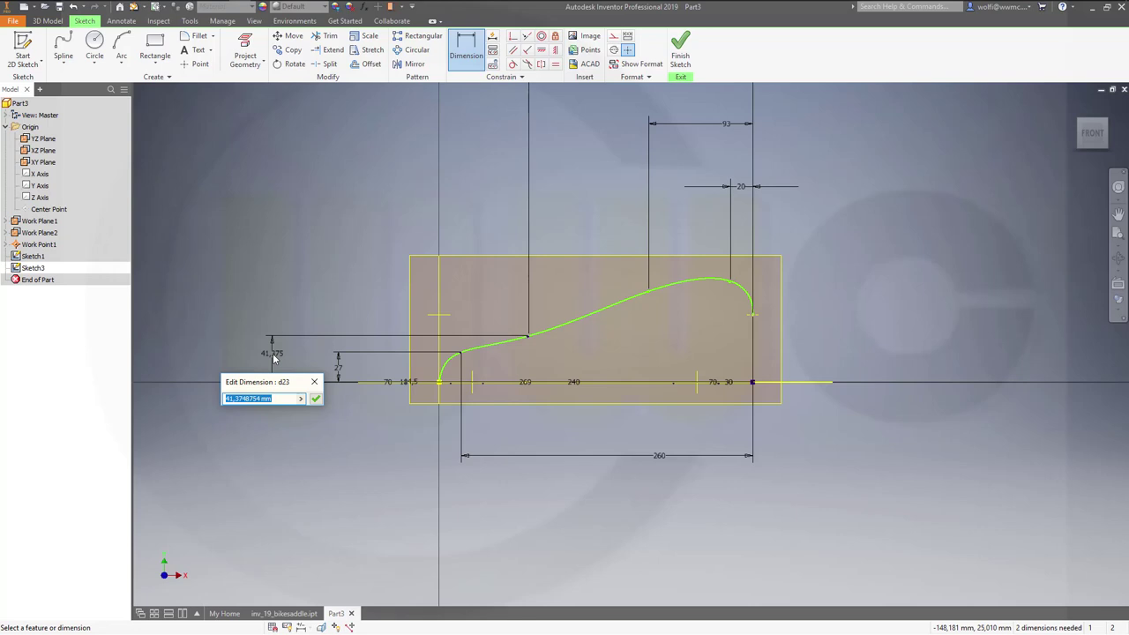
{"action": "type", "text": "35"}
{"action": "key", "text": "Return"}
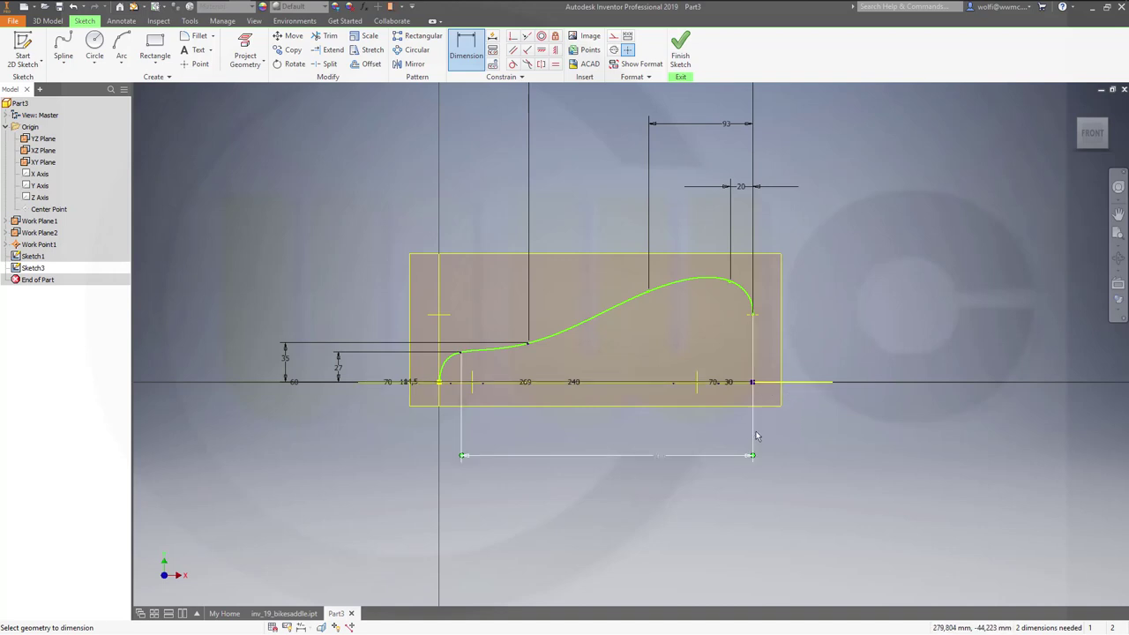
{"action": "key", "text": "Escape"}
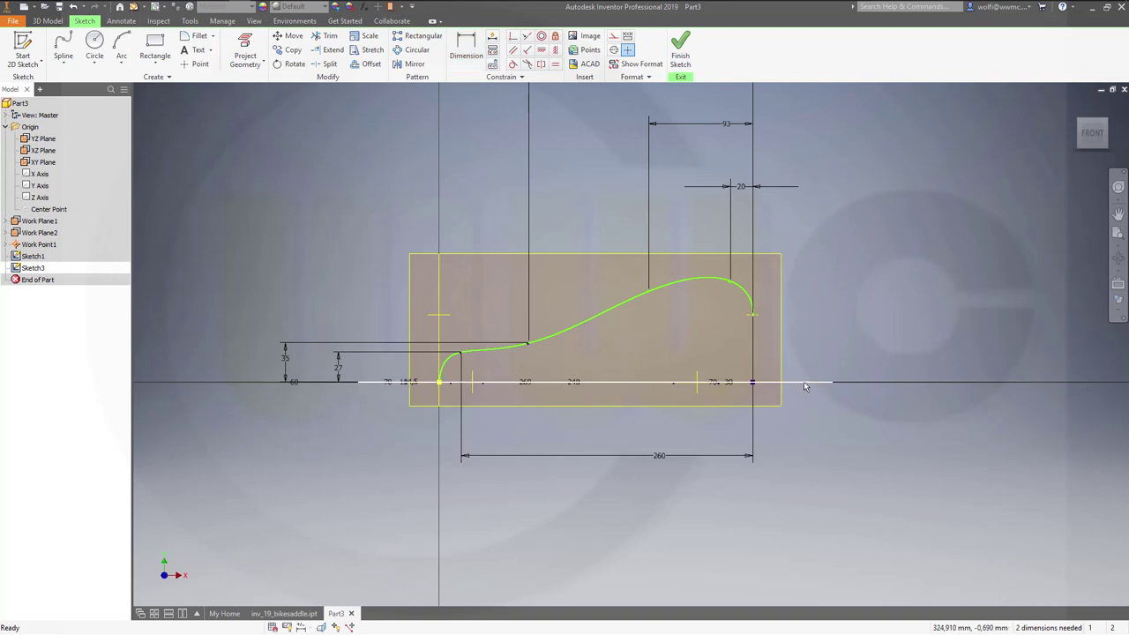
- Convert the projected horizontal baseline of the XZ plane to construction geometry
{"action": "left_click", "coordinate": [807, 383]}
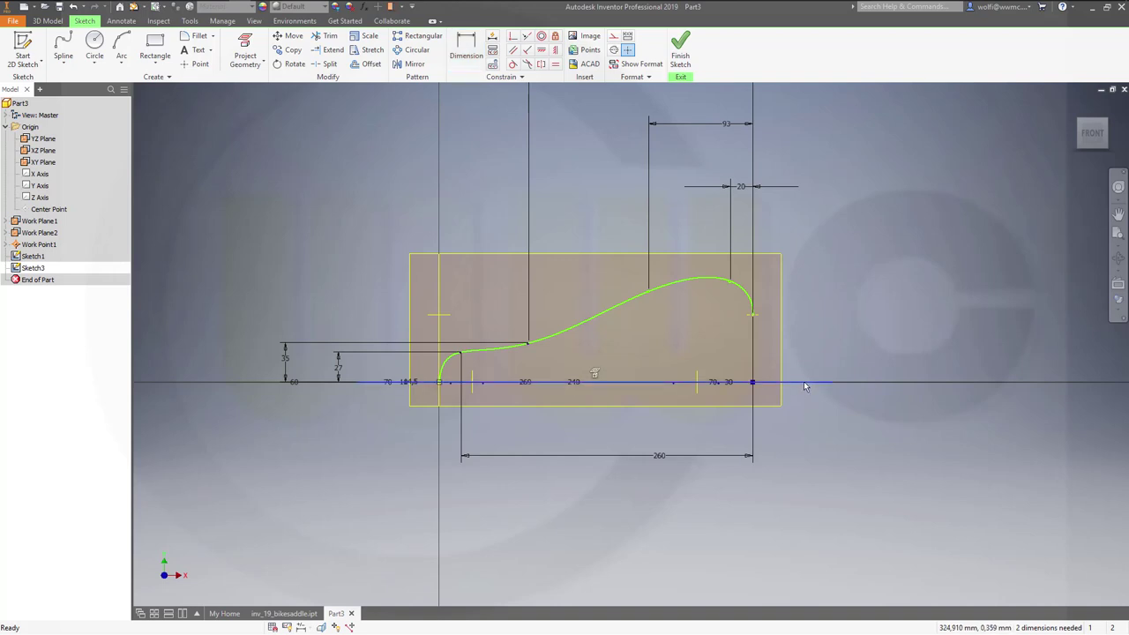
{"action": "left_click", "coordinate": [613, 35]}
{"action": "left_click", "coordinate": [850, 172]}
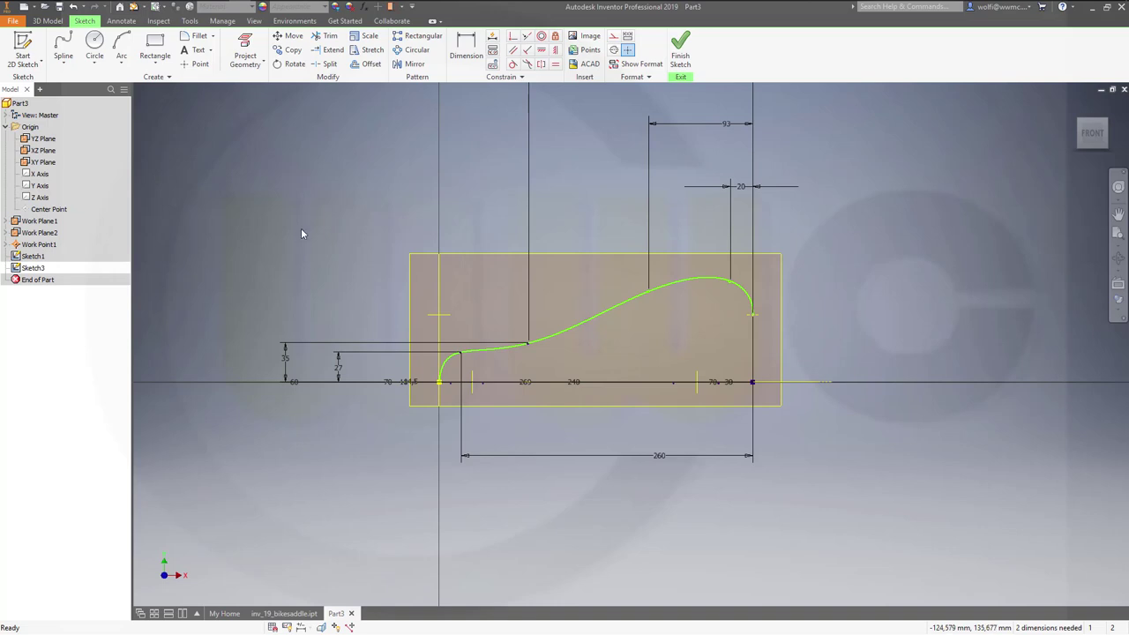
{"action": "left_click", "coordinate": [469, 49]}
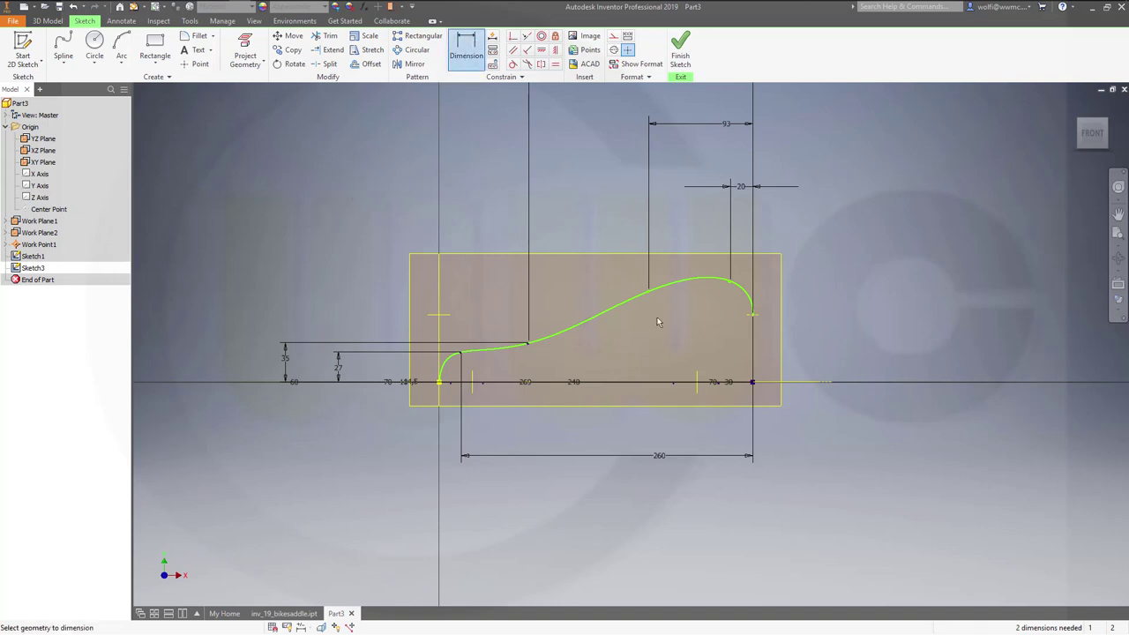
{"action": "left_click", "coordinate": [435, 381]}
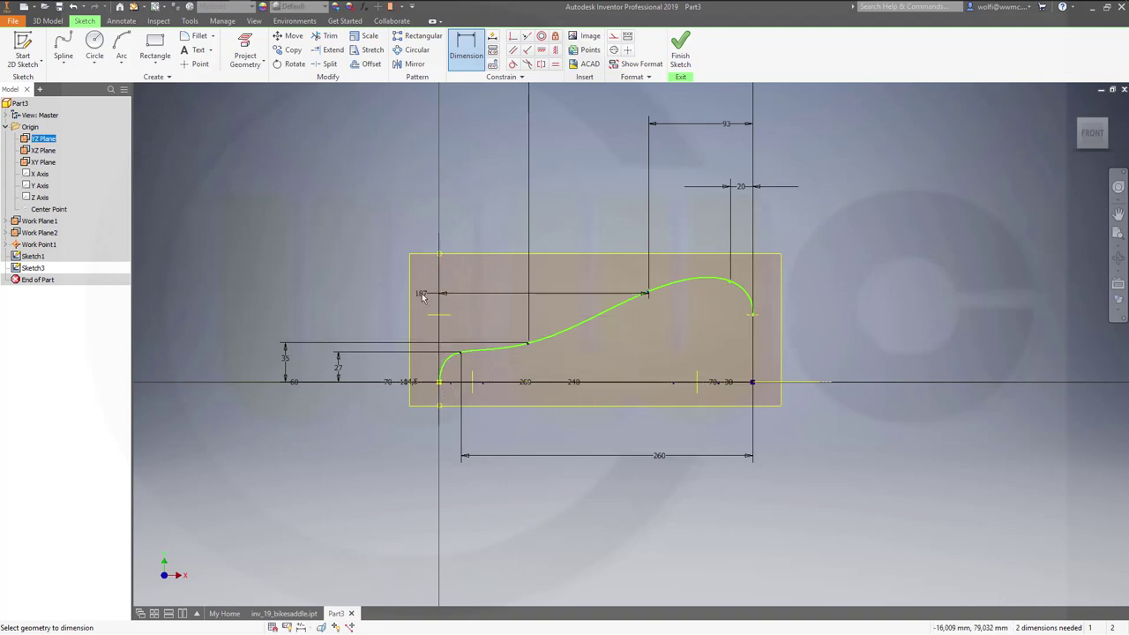
{"action": "right_click", "coordinate": [847, 313]}
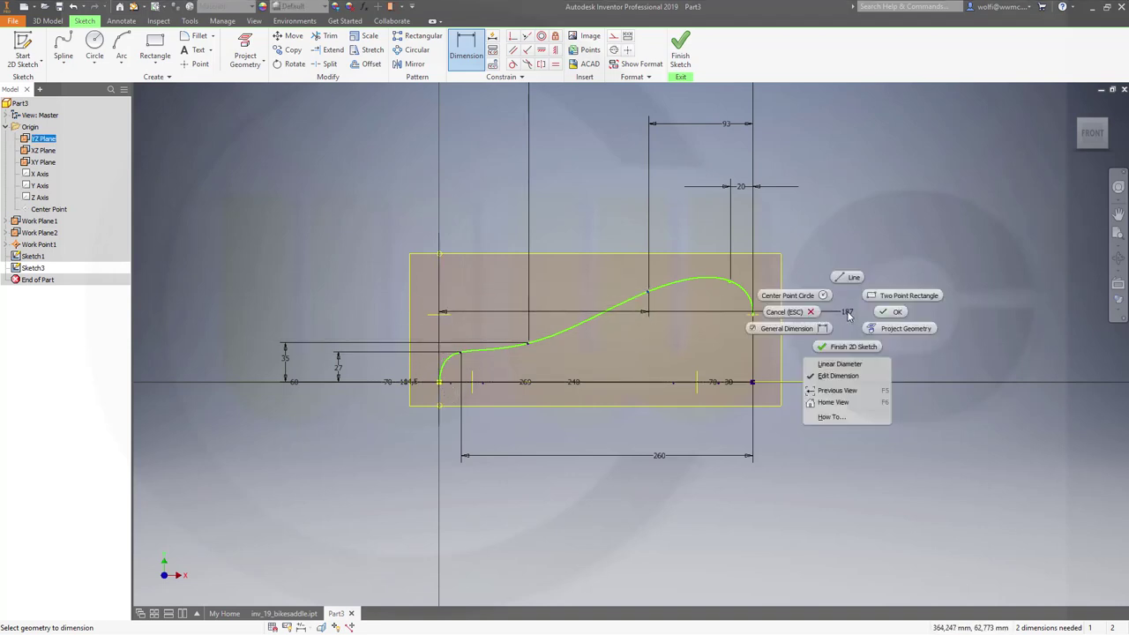
{"action": "key", "text": "Escape"}
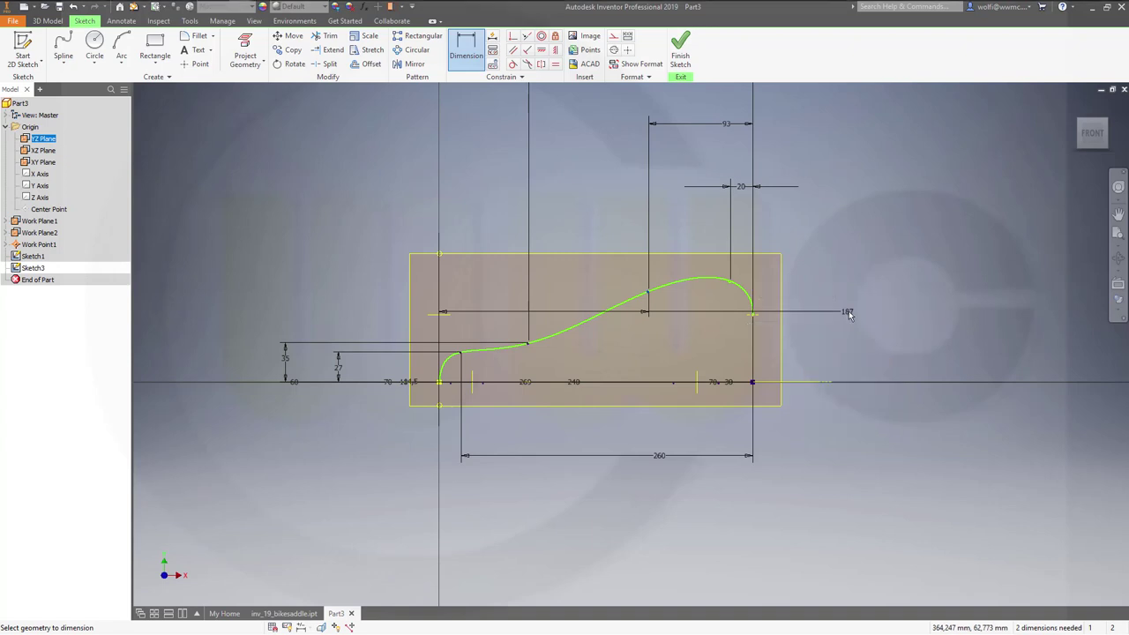
{"action": "key", "text": "Escape"}
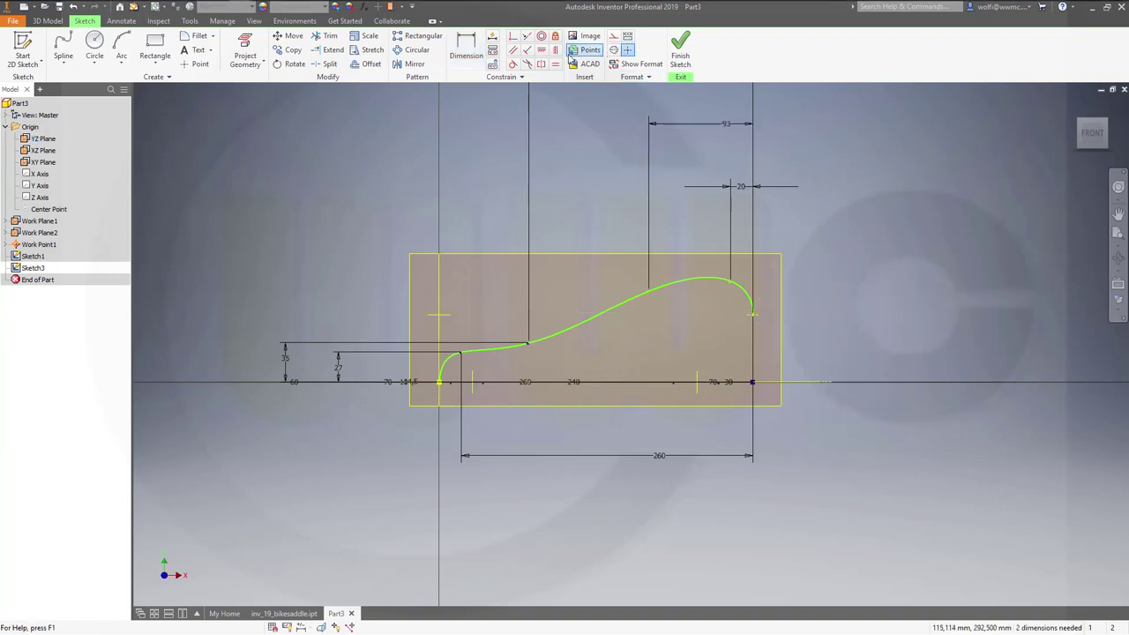
- Dimension the vertical distance from the horizontal baseline to the fourth spline point as 63 mm
{"action": "left_click", "coordinate": [465, 48]}
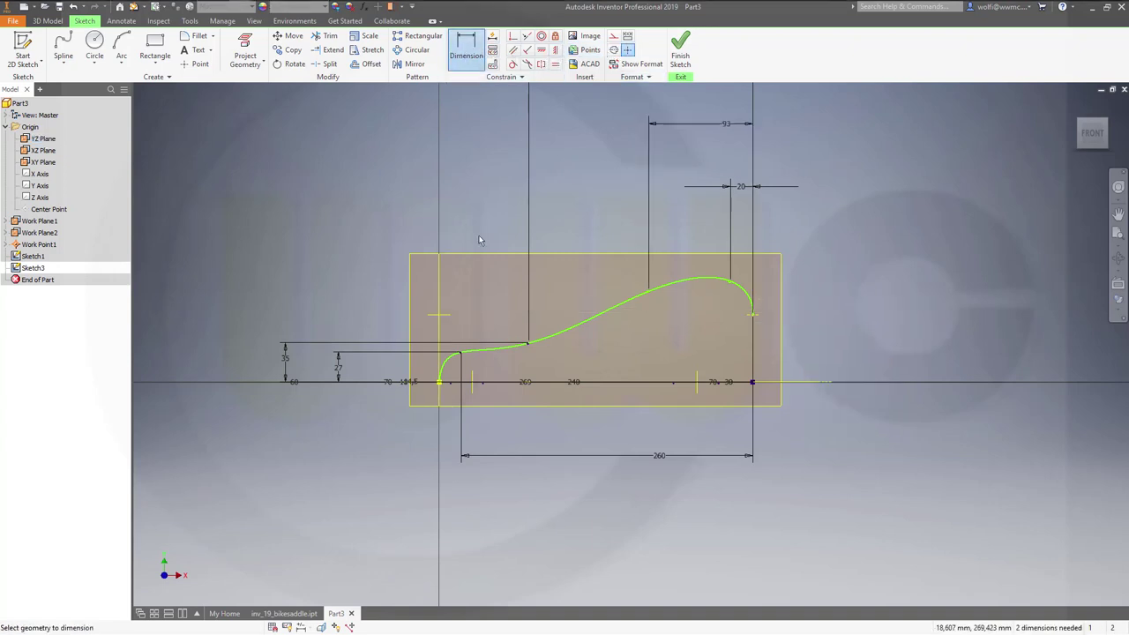
{"action": "left_click", "coordinate": [680, 386]}
{"action": "left_click", "coordinate": [648, 291]}
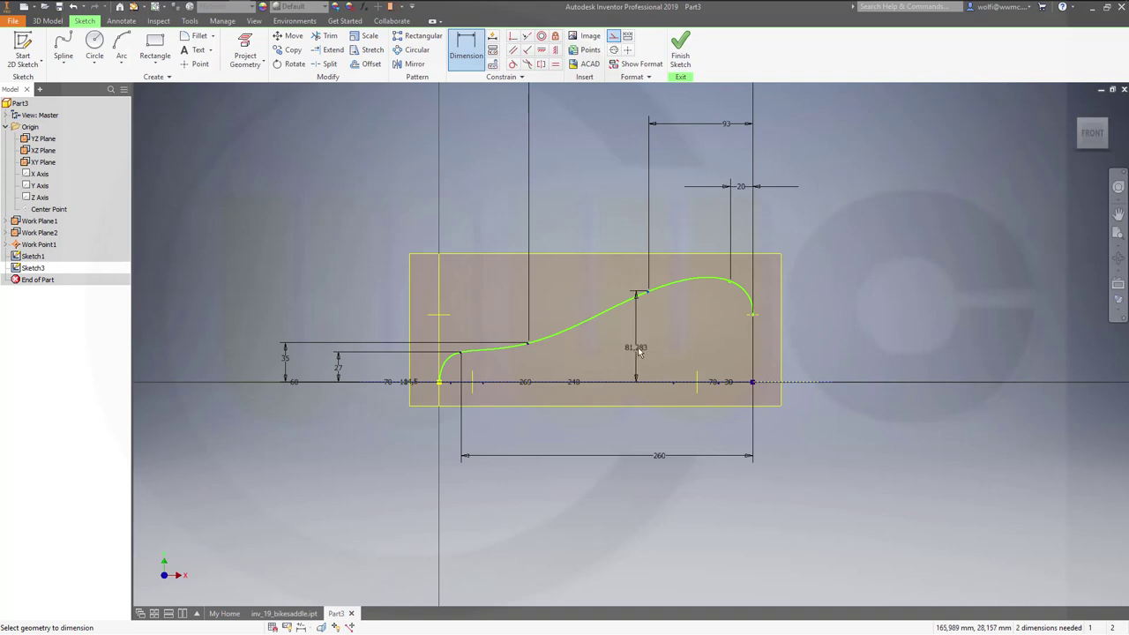
{"action": "left_click", "coordinate": [620, 350]}
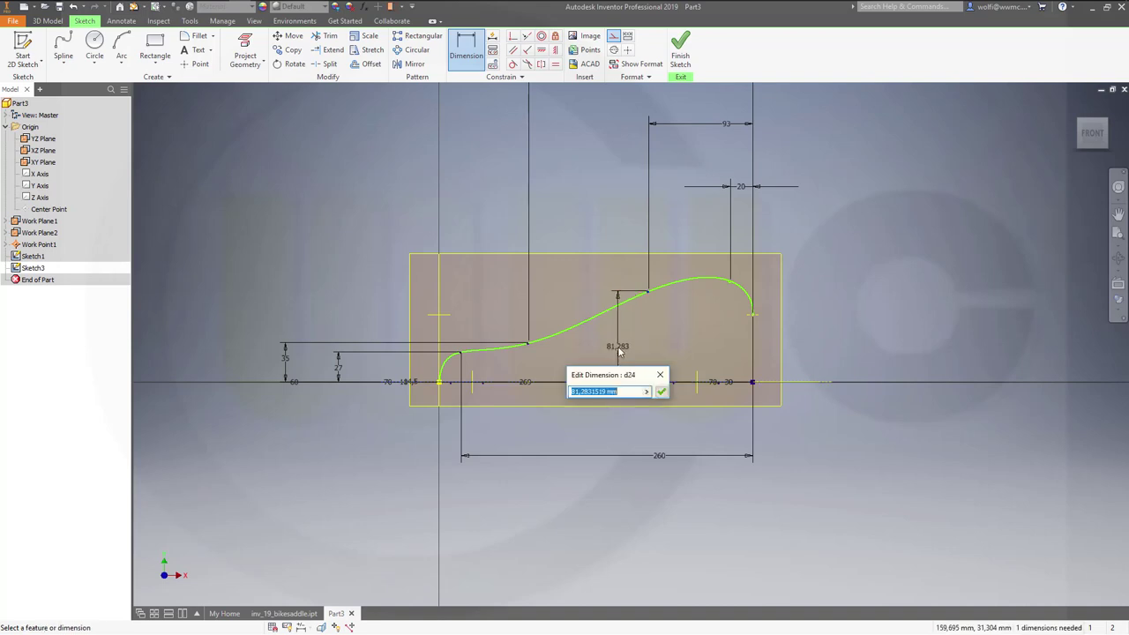
{"action": "type", "text": "8"}
{"action": "key", "text": "Return"}
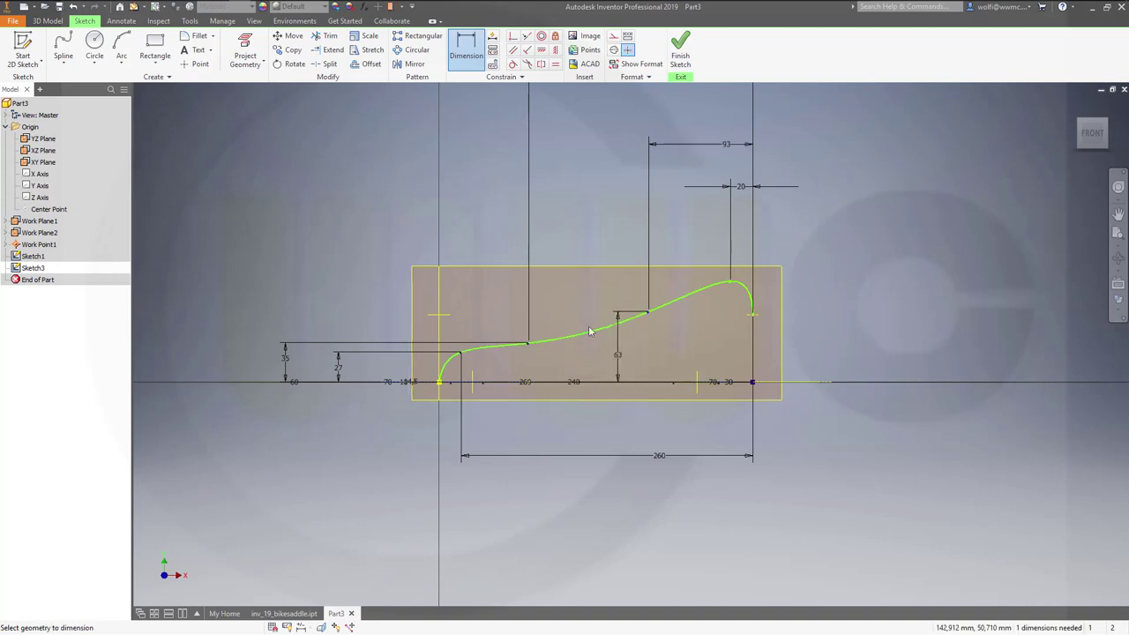
- Dimension the vertical distance from the horizontal baseline to the fifth spline point as 70 mm
{"action": "left_click", "coordinate": [732, 283]}
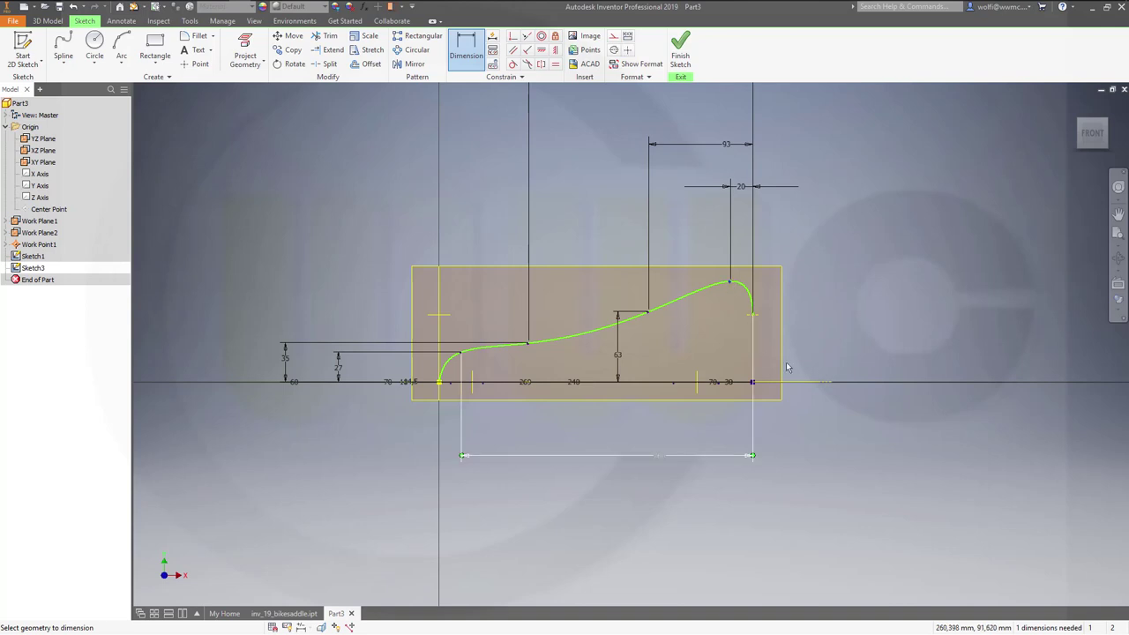
{"action": "left_click", "coordinate": [824, 384]}
{"action": "left_click", "coordinate": [719, 363]}
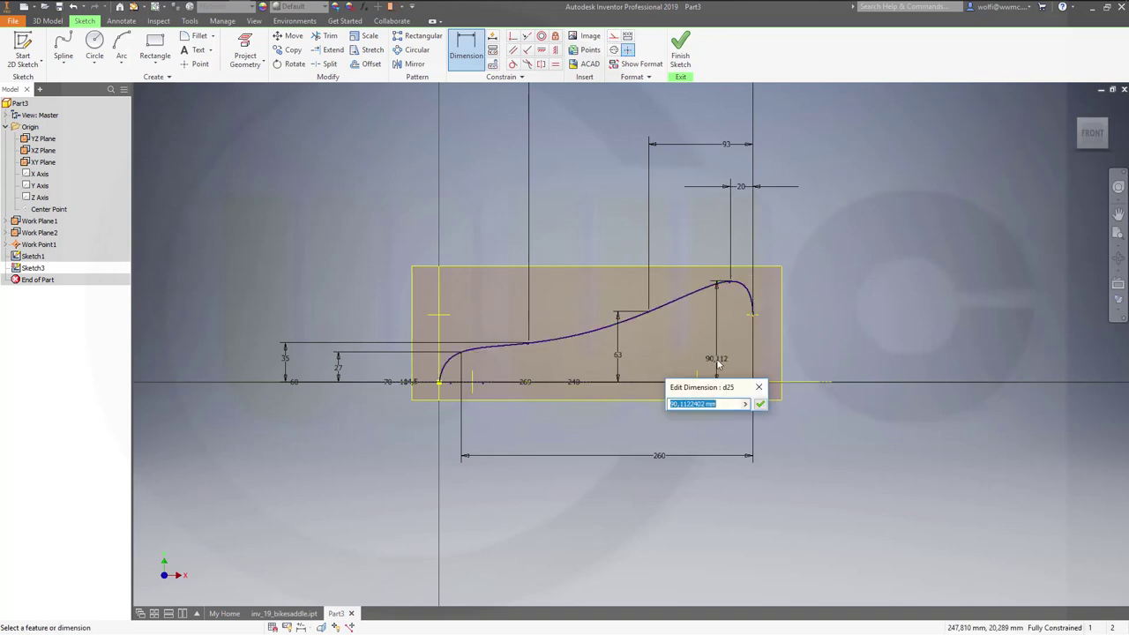
{"action": "type", "text": "70"}
{"action": "key", "text": "Return"}
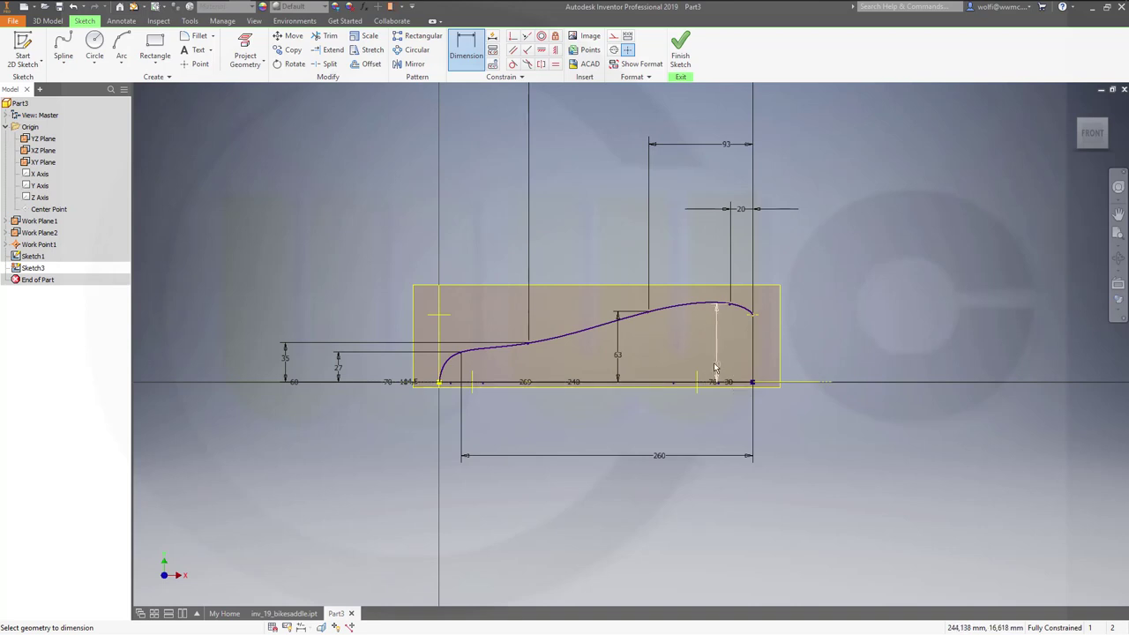
- Set the fifth spline point's height dimension to 75 mm
{"action": "double_click", "coordinate": [721, 368]}
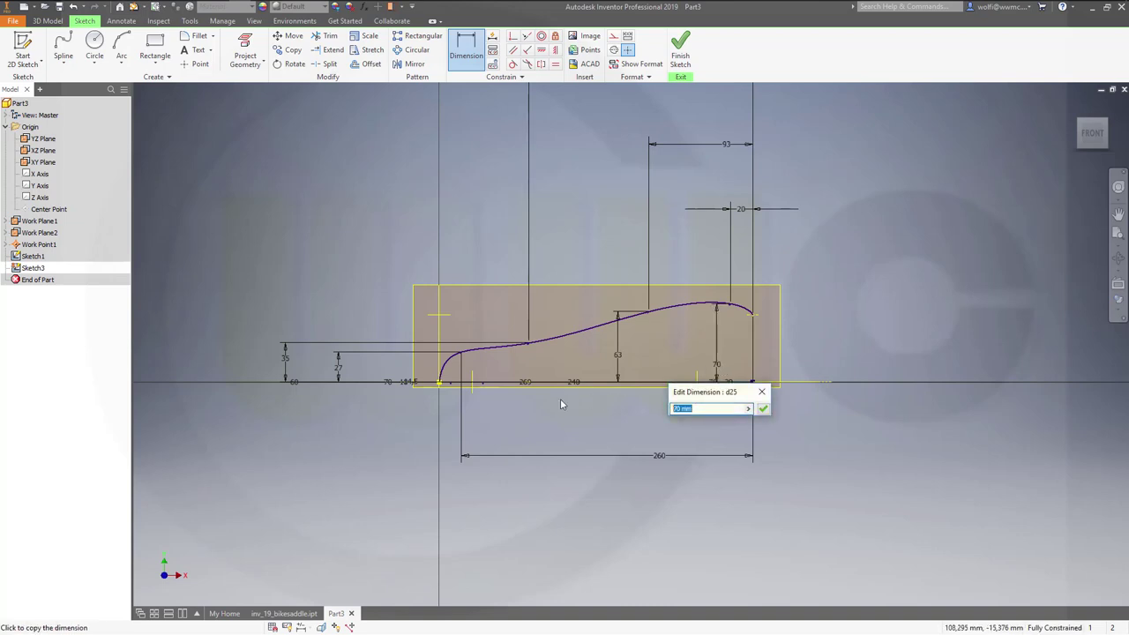
{"action": "type", "text": "75"}
{"action": "key", "text": "Return"}
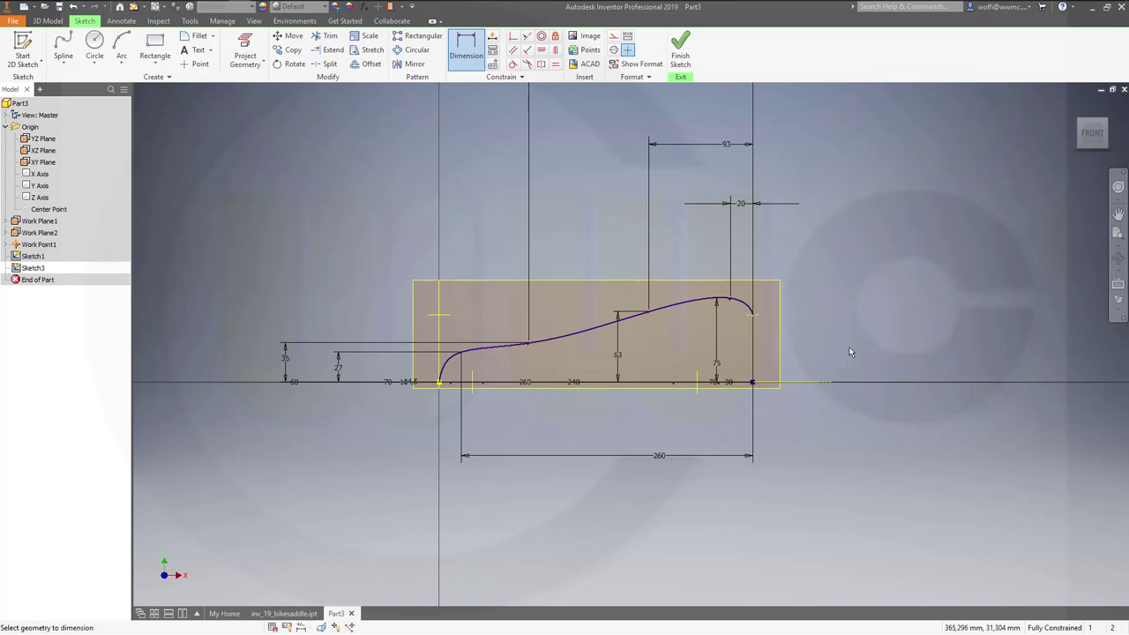
{"action": "key", "text": "Escape"}
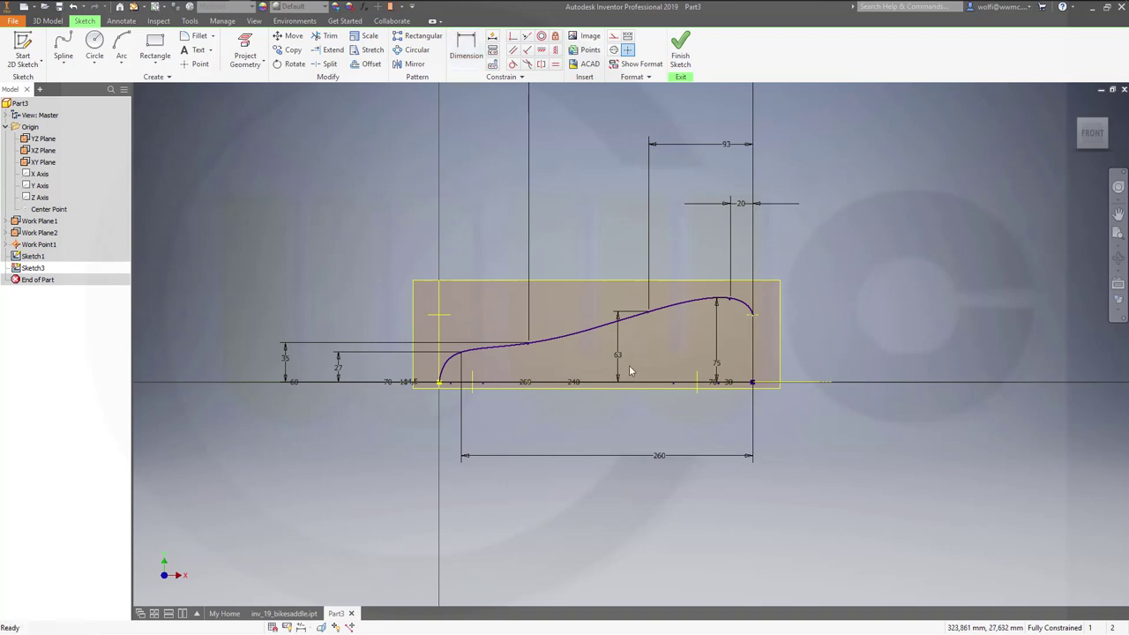
- Activate the curvature handle at the spline's first point on the origin
{"action": "scroll", "coordinate": [448, 396], "scroll_direction": "down", "scroll_amount": 2}
{"action": "scroll", "coordinate": [467, 373], "scroll_direction": "up", "scroll_amount": 5}
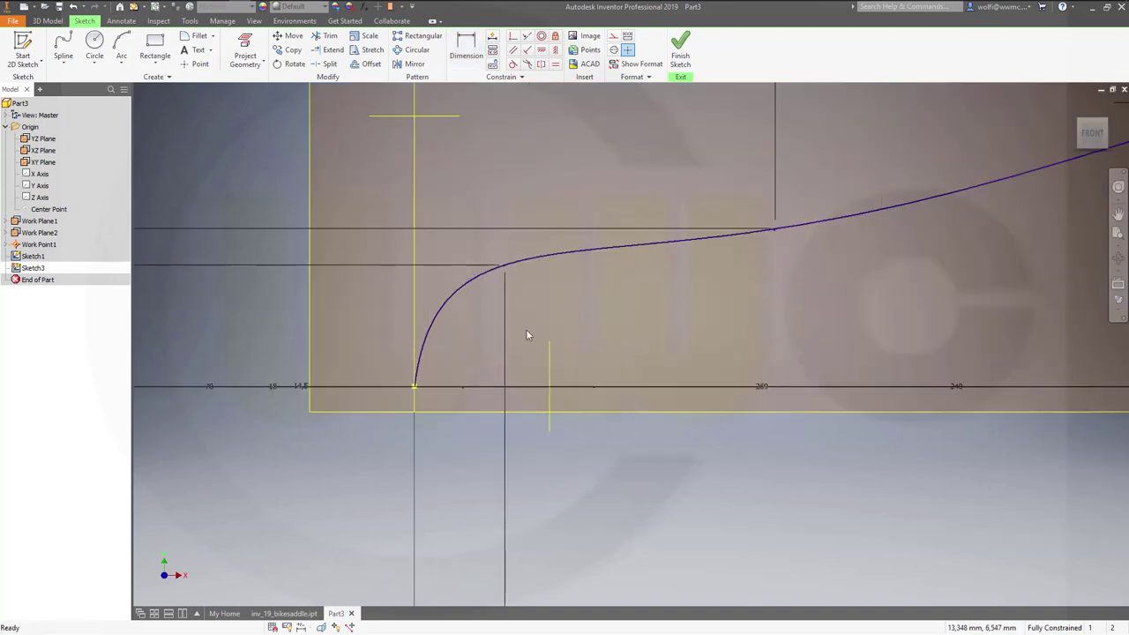
{"action": "scroll", "coordinate": [595, 321], "scroll_direction": "down", "scroll_amount": 2}
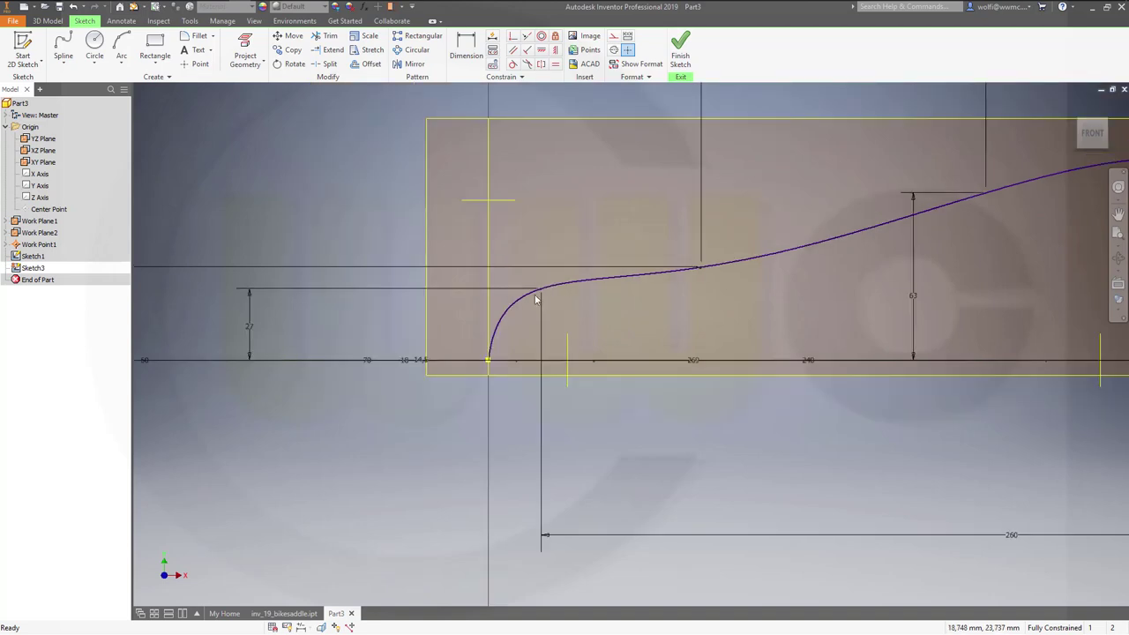
{"action": "left_click", "coordinate": [496, 343]}
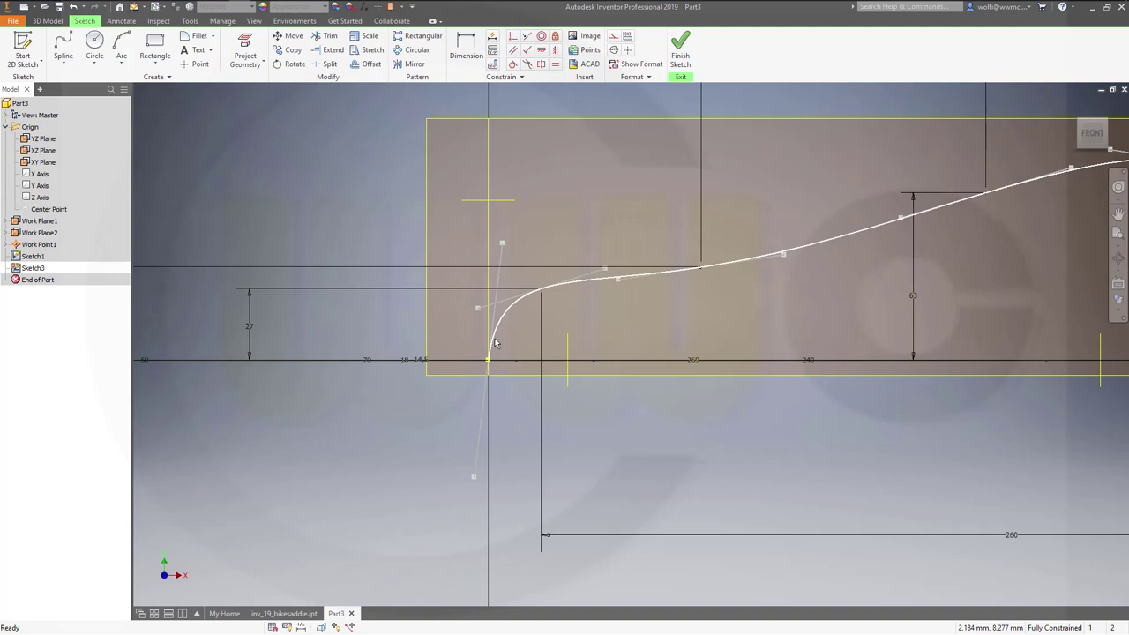
{"action": "right_click", "coordinate": [496, 340]}
{"action": "left_click", "coordinate": [498, 335]}
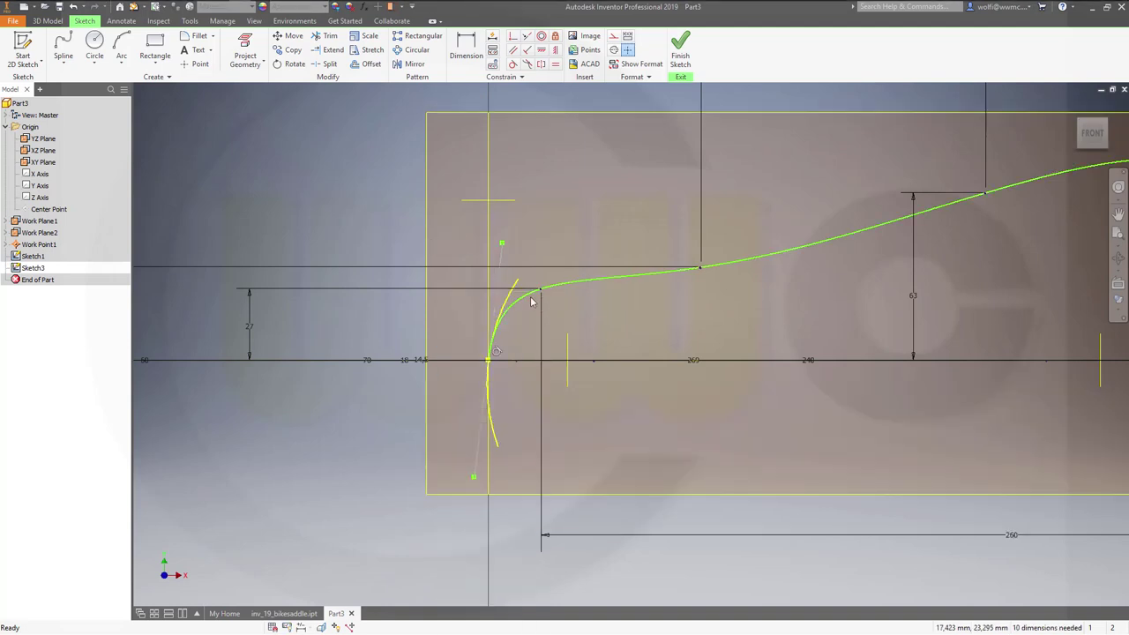
- Adjust the tangent handle at the spline's origin point, activate and adjust the curvature handle at its far end, and finish the sketch
{"action": "left_click_drag", "start_coordinate": [502, 244], "coordinate": [522, 243]}
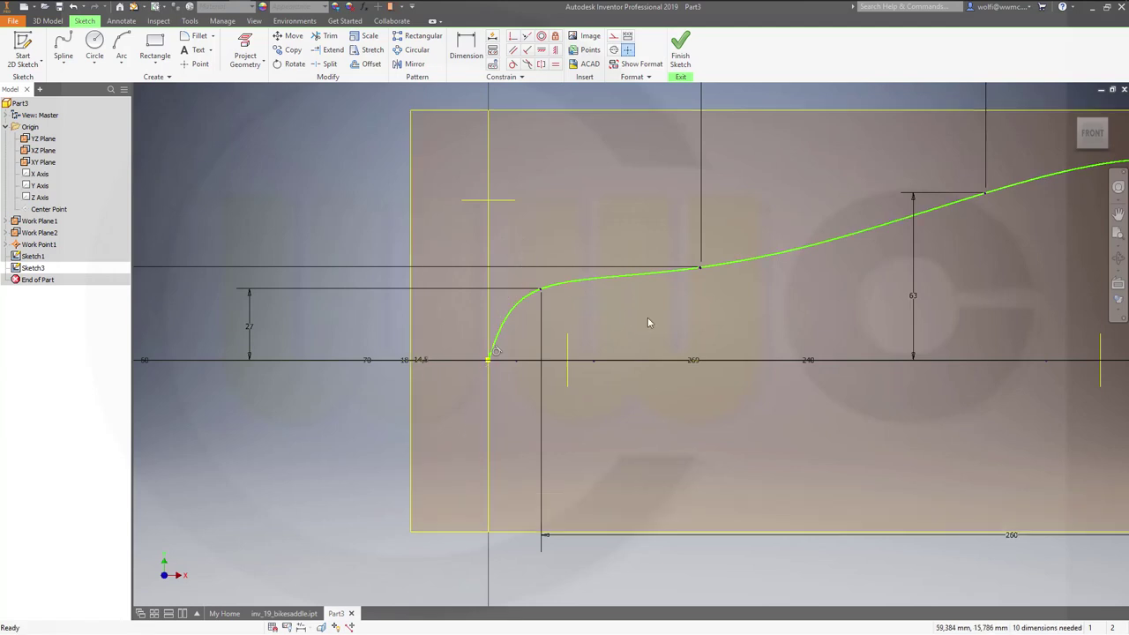
{"action": "mouse_move", "coordinate": [905, 337]}
{"action": "middle_mouse_down"}
{"action": "mouse_move", "coordinate": [820, 337]}
{"action": "mouse_move", "coordinate": [589, 398]}
{"action": "middle_mouse_up"}
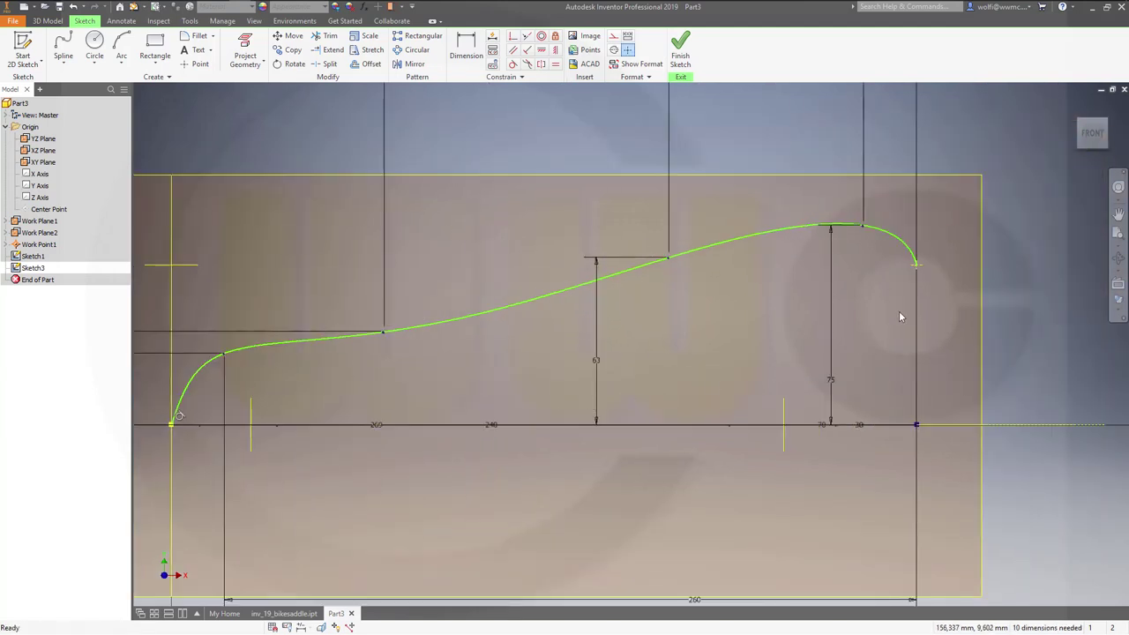
{"action": "left_click", "coordinate": [912, 263]}
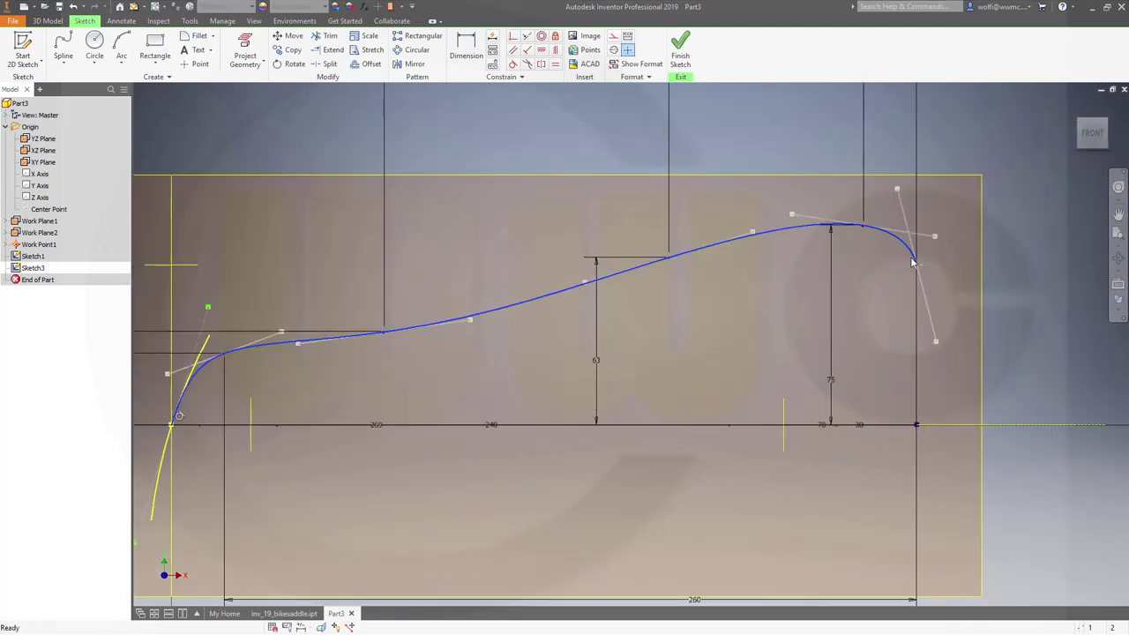
{"action": "right_click", "coordinate": [914, 223]}
{"action": "left_click", "coordinate": [890, 328]}
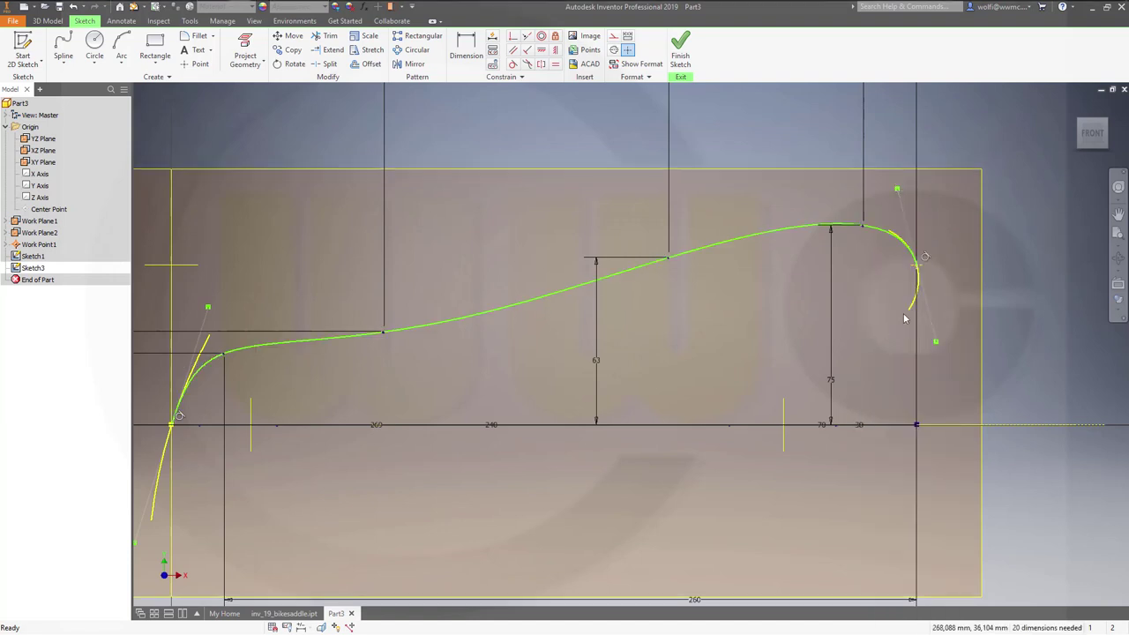
{"action": "mouse_move", "coordinate": [896, 189]}
{"action": "left_mouse_down"}
{"action": "mouse_move", "coordinate": [882, 189]}
{"action": "mouse_move", "coordinate": [893, 189]}
{"action": "left_mouse_up"}
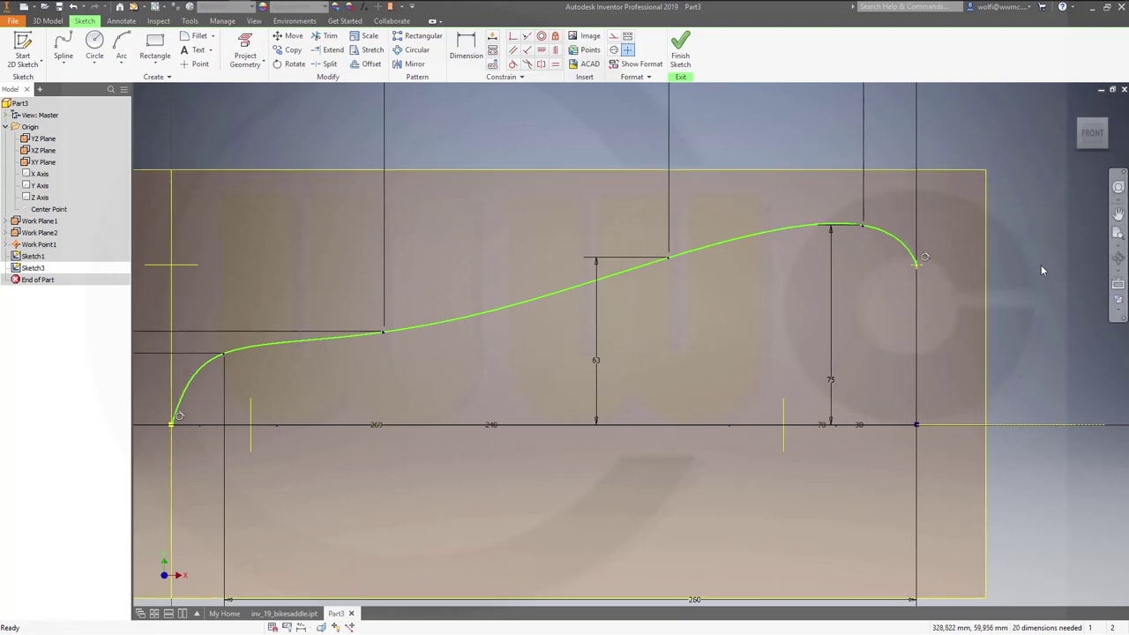
{"action": "left_click", "coordinate": [680, 51]}
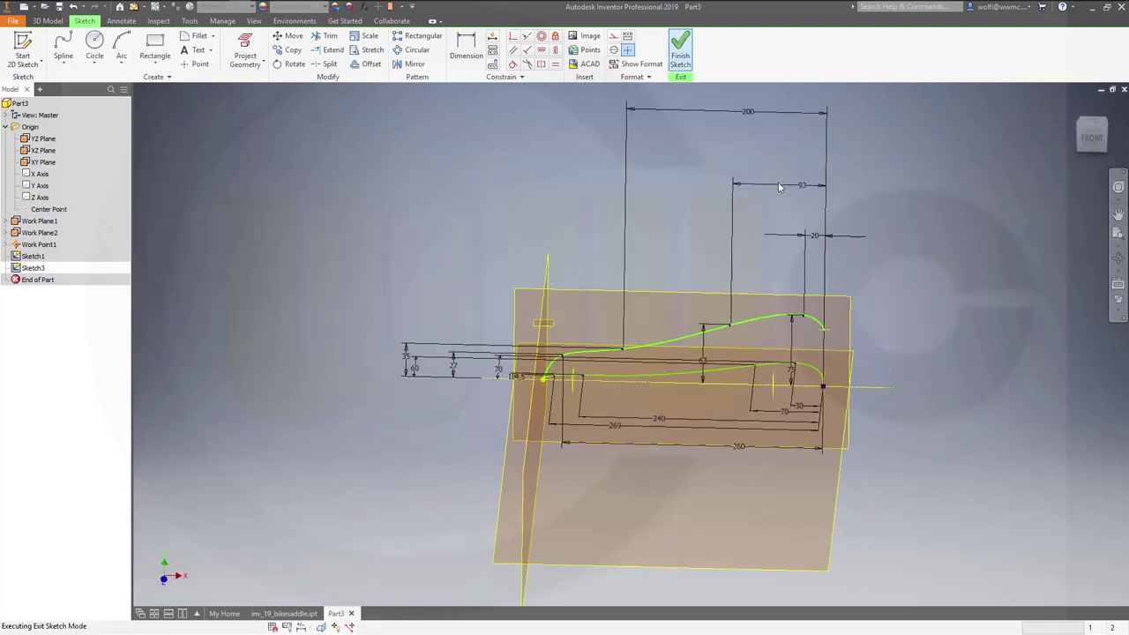
- Turn off automatic edge projection during curve creation in the application's sketch options
{"action": "left_click", "coordinate": [13, 21]}
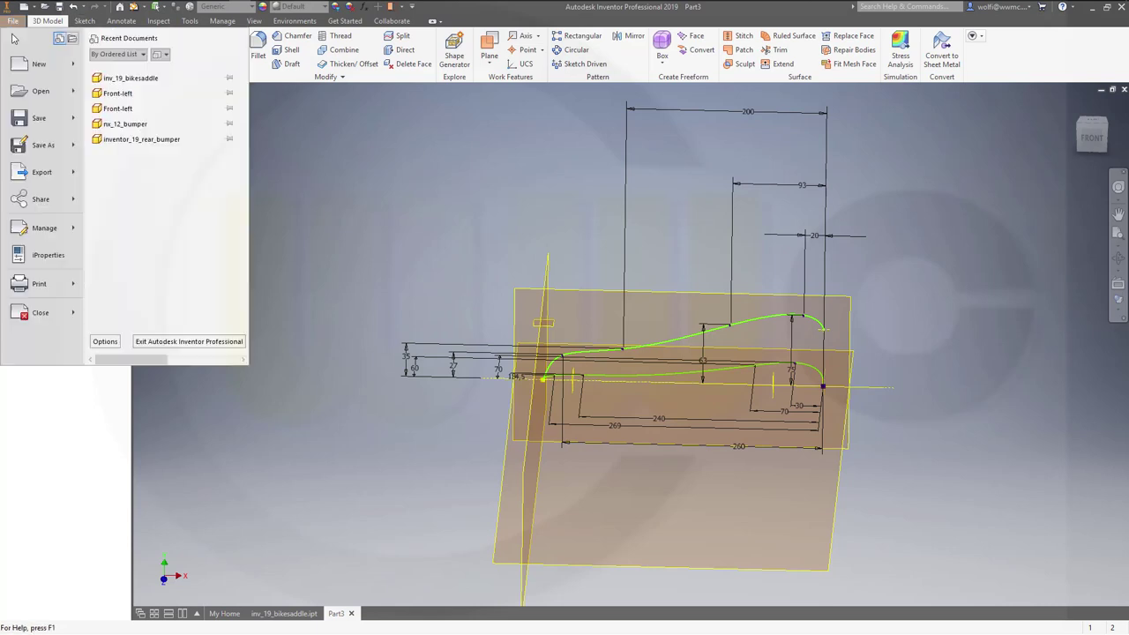
{"action": "left_click", "coordinate": [105, 341]}
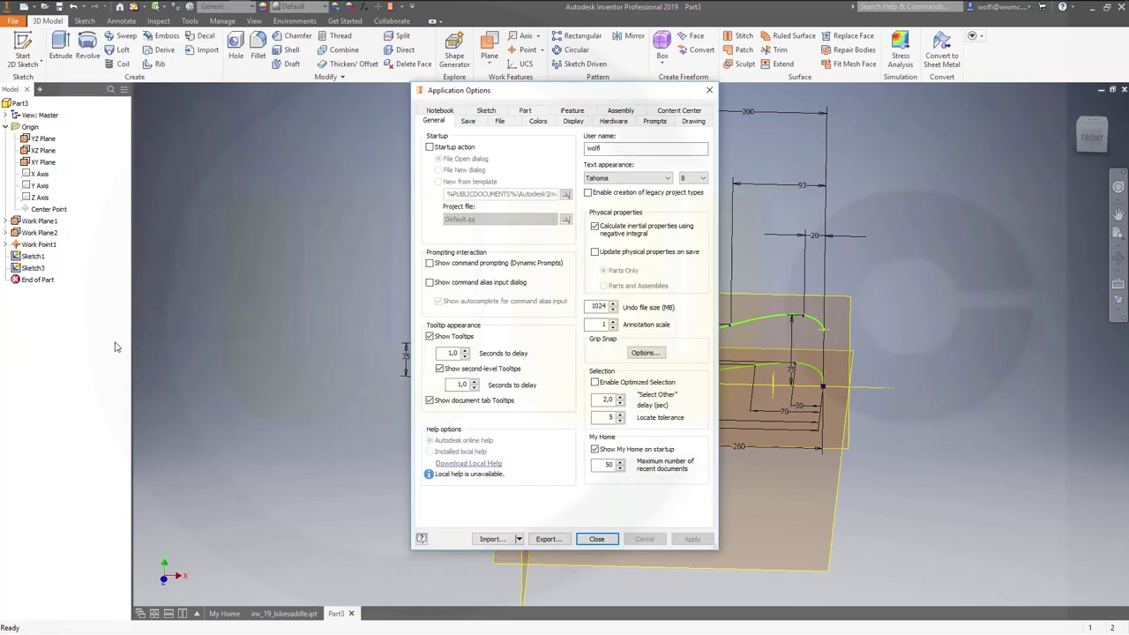
{"action": "left_click", "coordinate": [485, 111]}
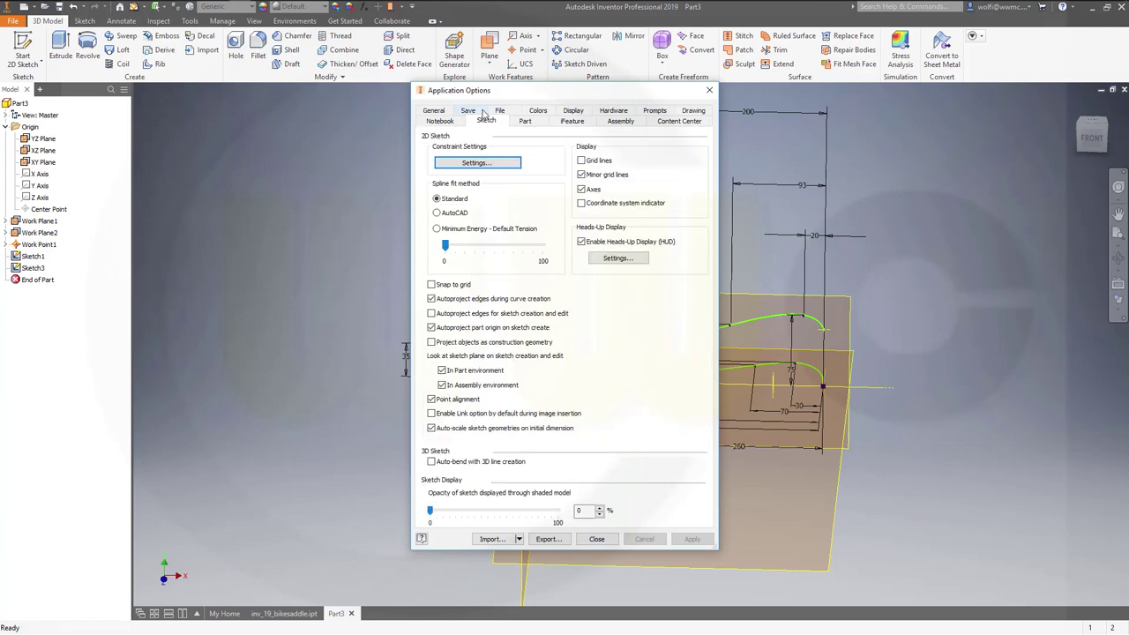
{"action": "left_click", "coordinate": [431, 299]}
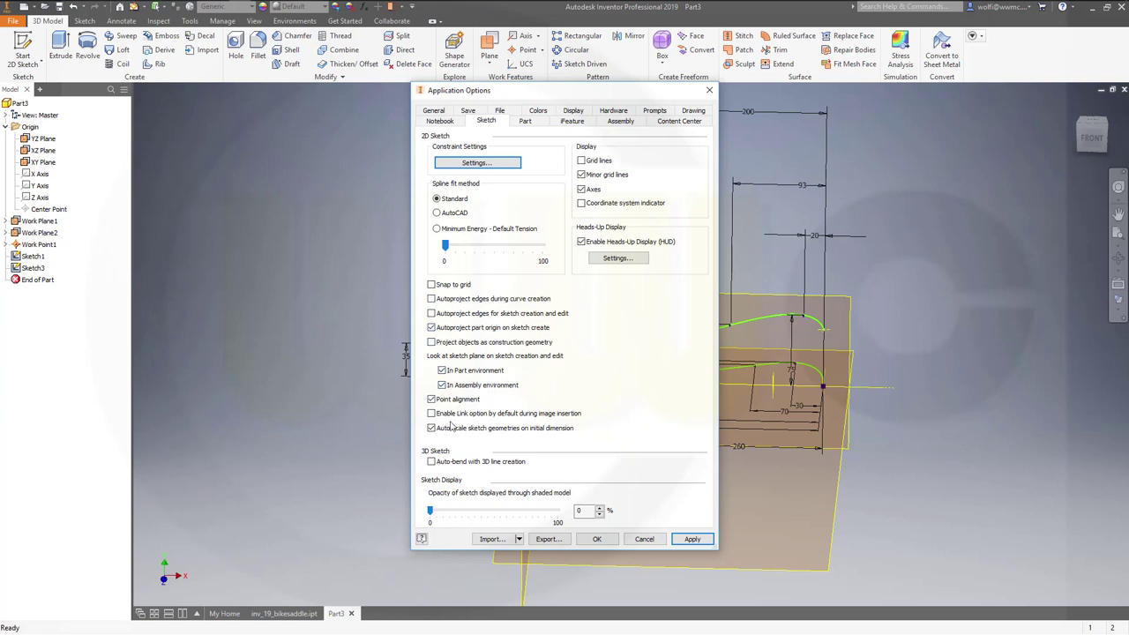
{"action": "left_click", "coordinate": [598, 539]}
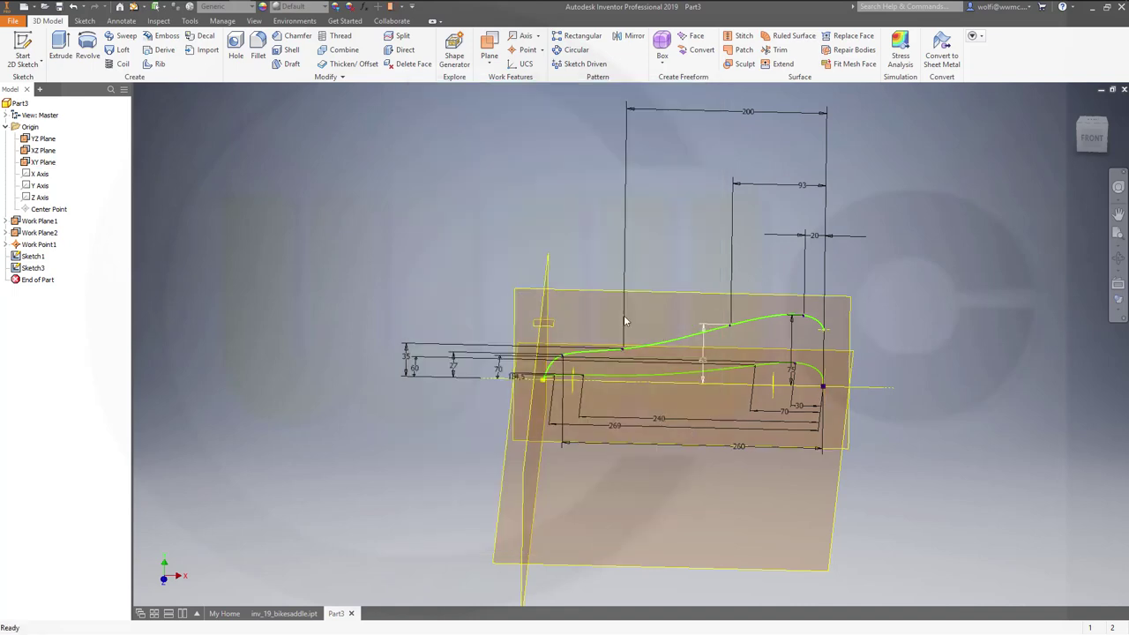
- Start a new 2D sketch on the XY plane containing the upper side profile
{"action": "mouse_move", "coordinate": [537, 212]}
{"action": "middle_mouse_down", "text": "shift"}
{"action": "mouse_move", "coordinate": [550, 198]}
{"action": "mouse_move", "coordinate": [541, 217]}
{"action": "middle_mouse_up", "text": "shift"}
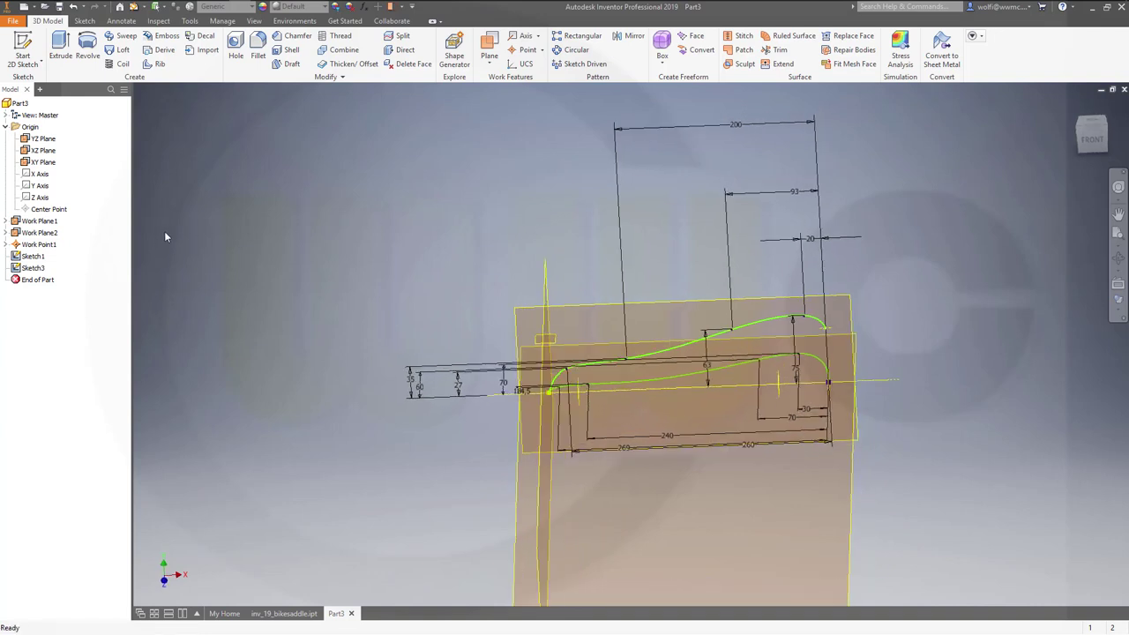
{"action": "left_click", "coordinate": [34, 50]}
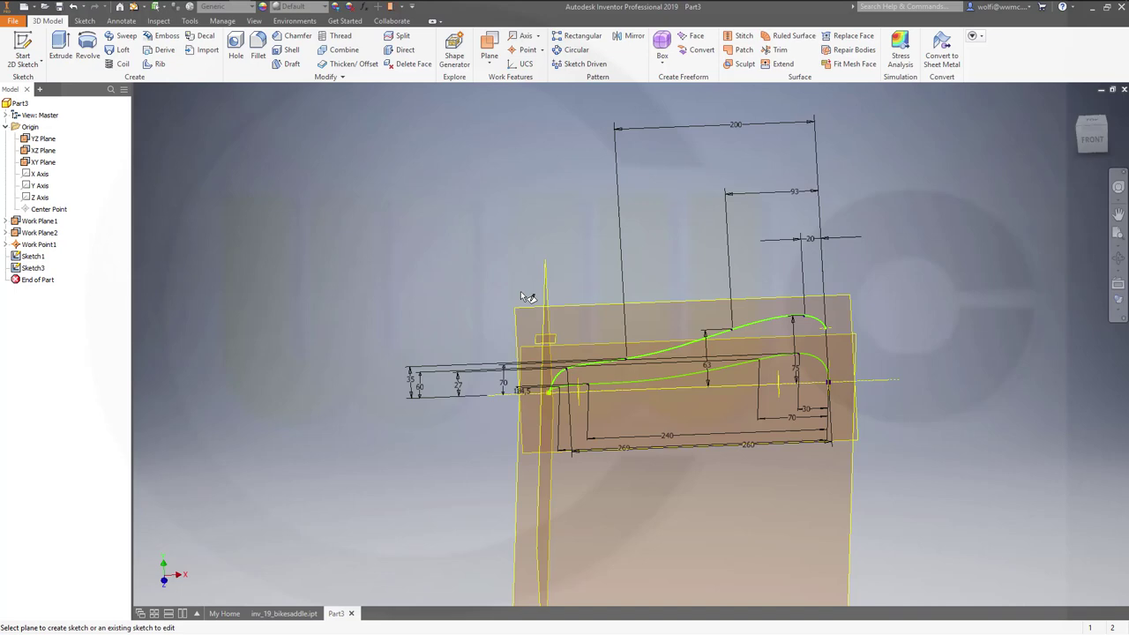
{"action": "left_click", "coordinate": [589, 312]}
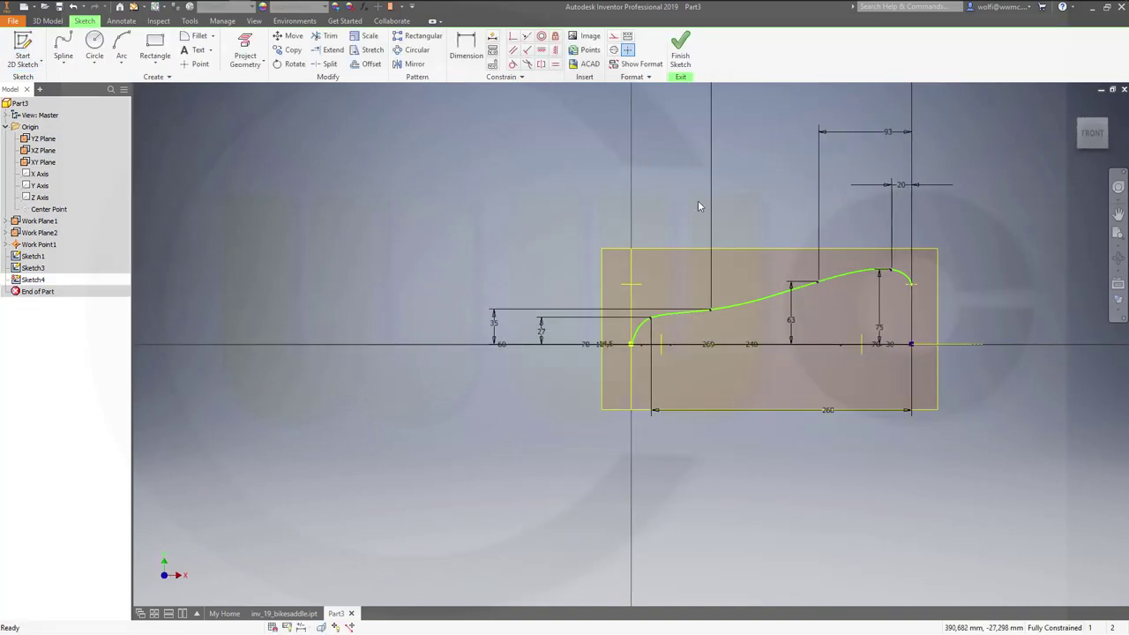
- Draw a lower spline from the origin through four intermediate points beneath the upper profile to the profile's far endpoint
{"action": "left_click", "coordinate": [256, 53]}
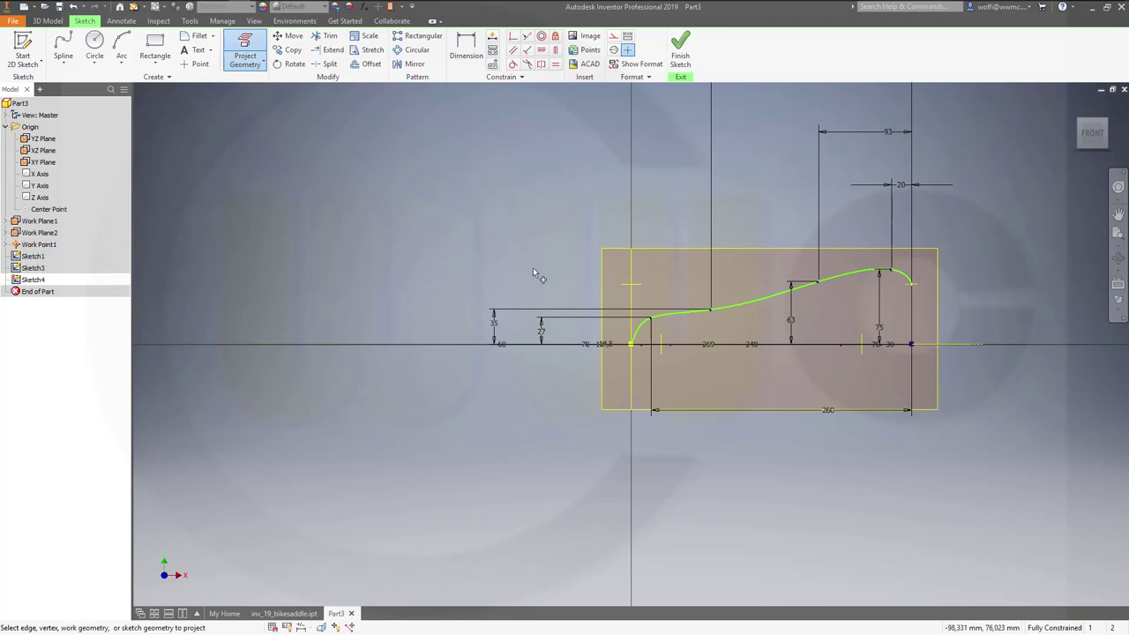
{"action": "left_click", "coordinate": [62, 48]}
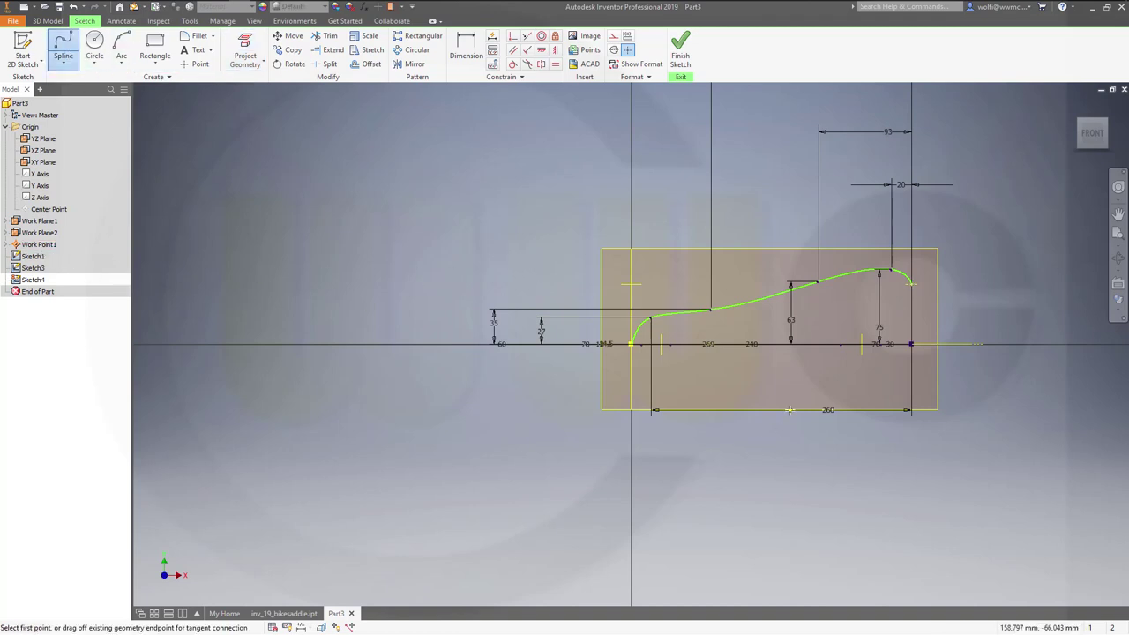
{"action": "scroll", "coordinate": [789, 410], "scroll_direction": "up", "scroll_amount": 3}
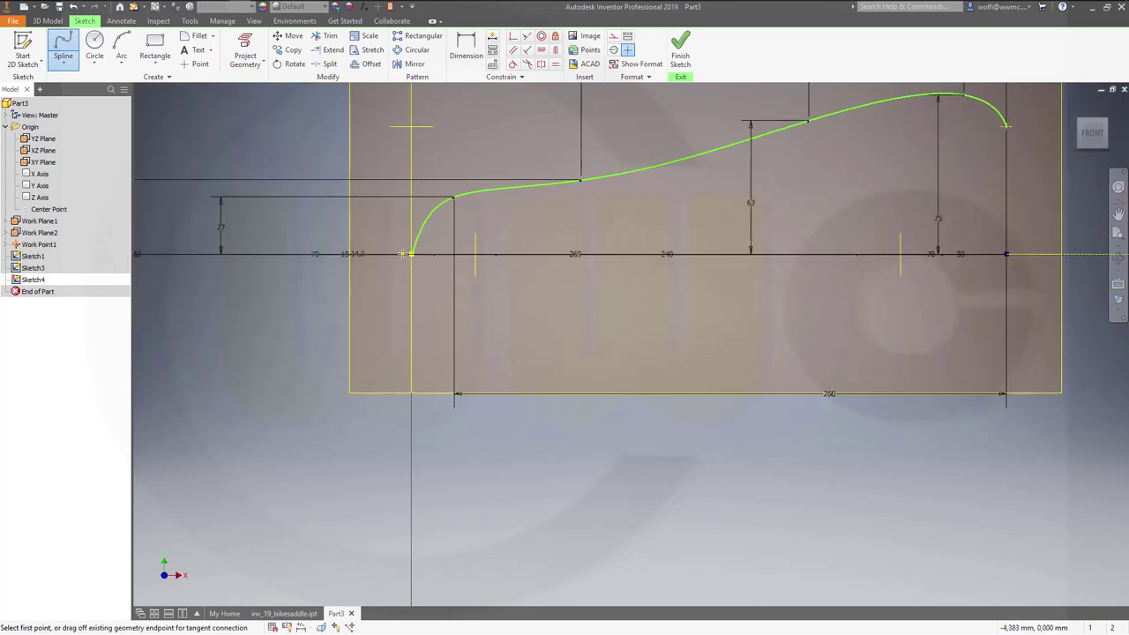
{"action": "left_click", "coordinate": [412, 254]}
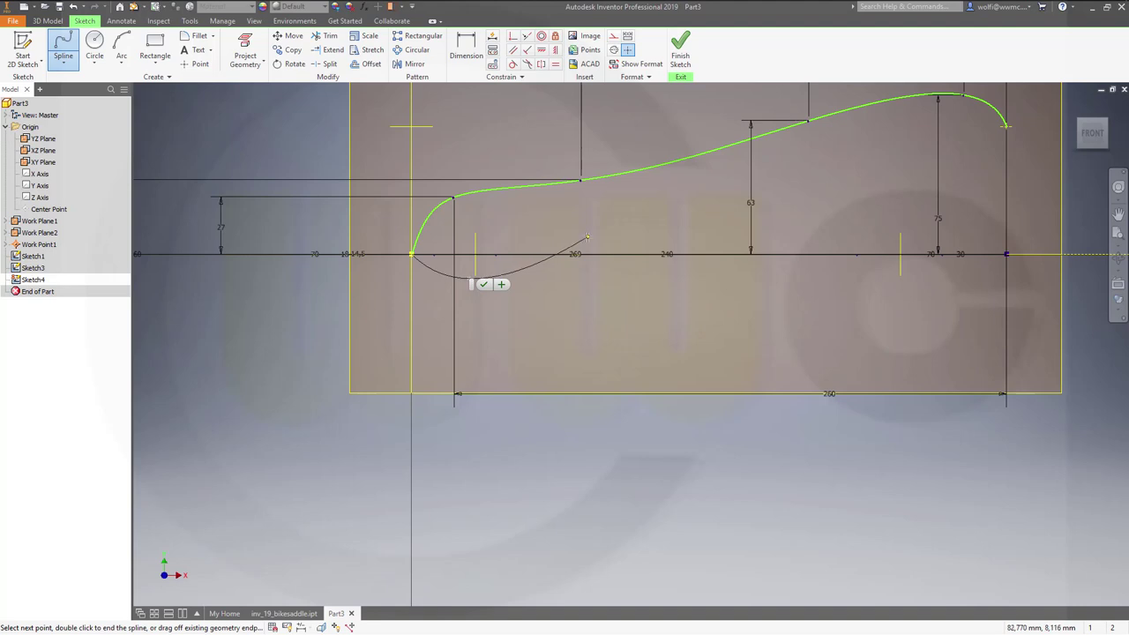
{"action": "left_click", "coordinate": [787, 215]}
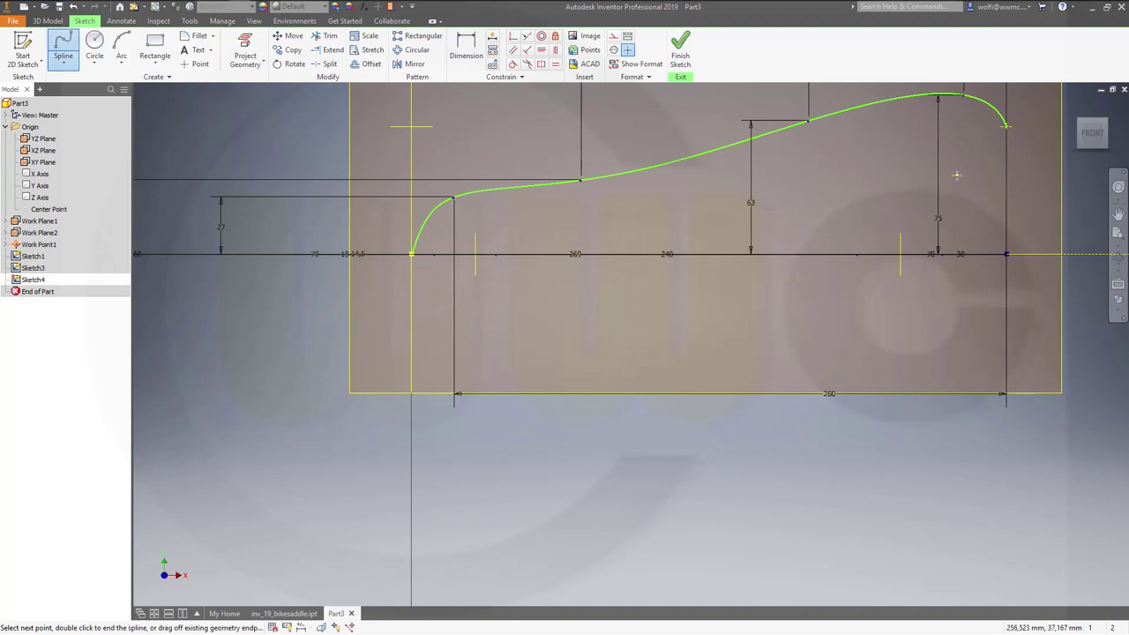
{"action": "left_click", "coordinate": [1006, 128]}
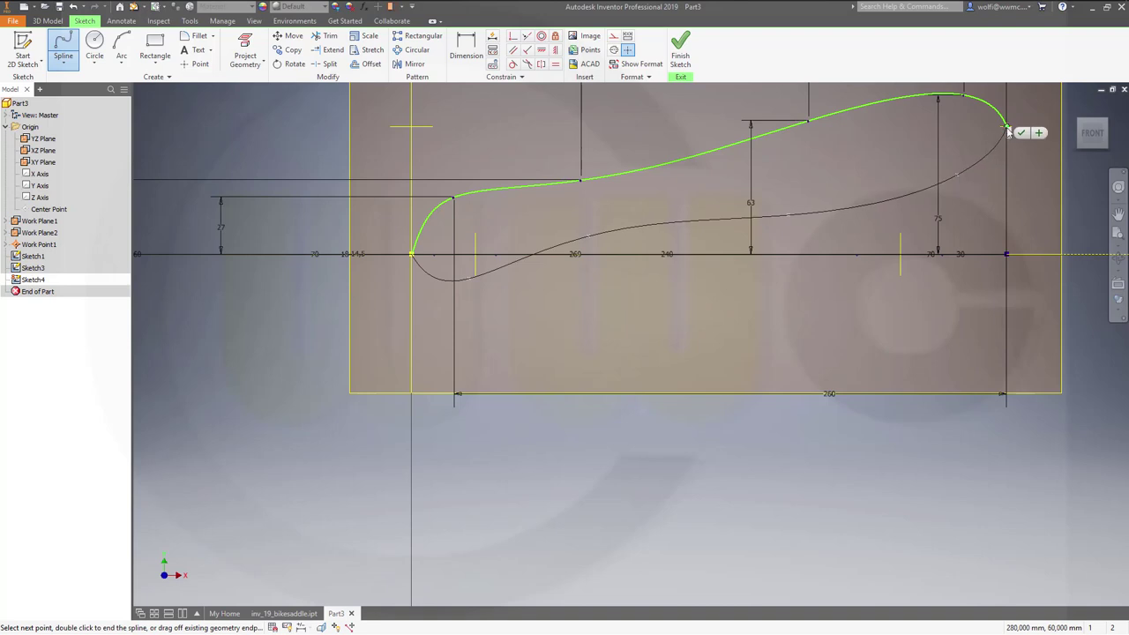
{"action": "left_click", "coordinate": [1021, 133]}
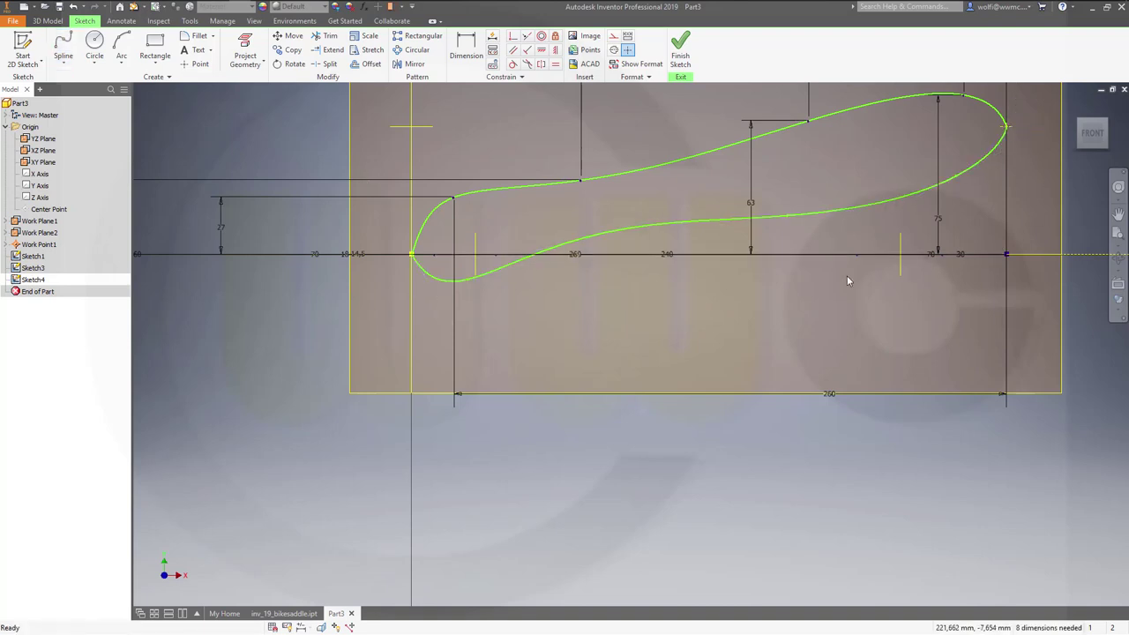
- Dimension the lower spline's second point 4 mm below the horizontal baseline
{"action": "left_click", "coordinate": [473, 46]}
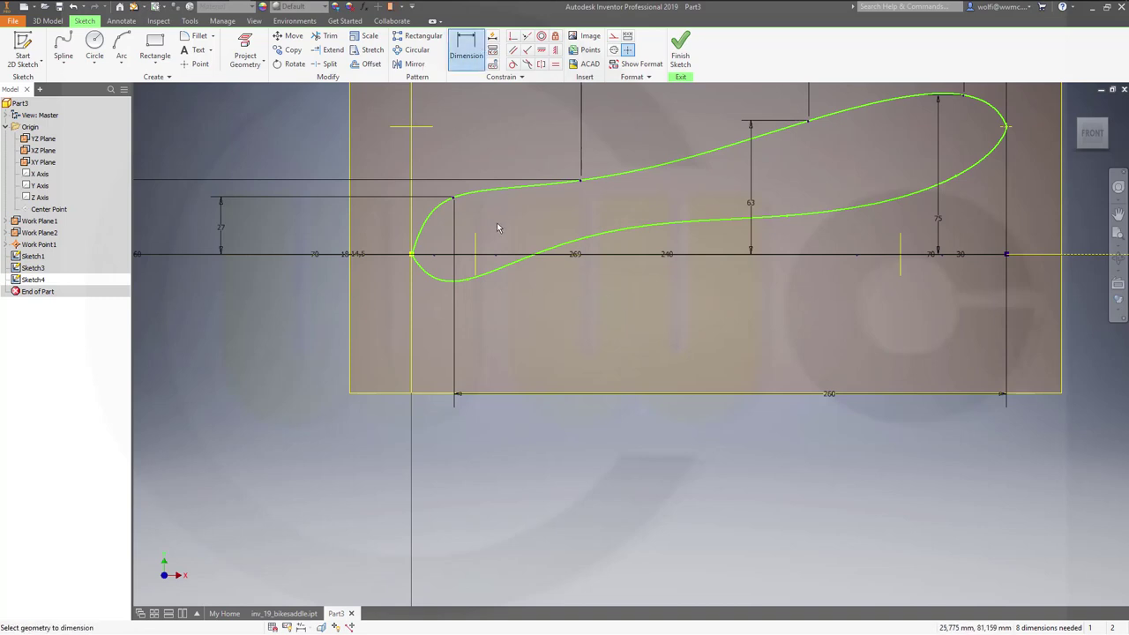
{"action": "left_click", "coordinate": [469, 280]}
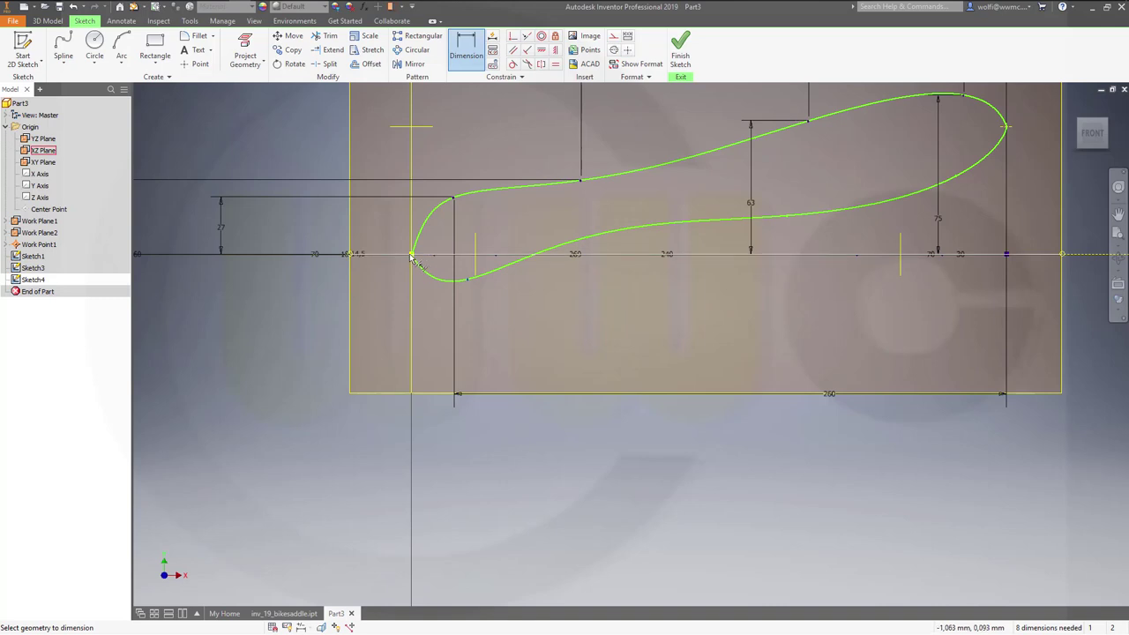
{"action": "left_click", "coordinate": [416, 254]}
{"action": "left_click", "coordinate": [285, 259]}
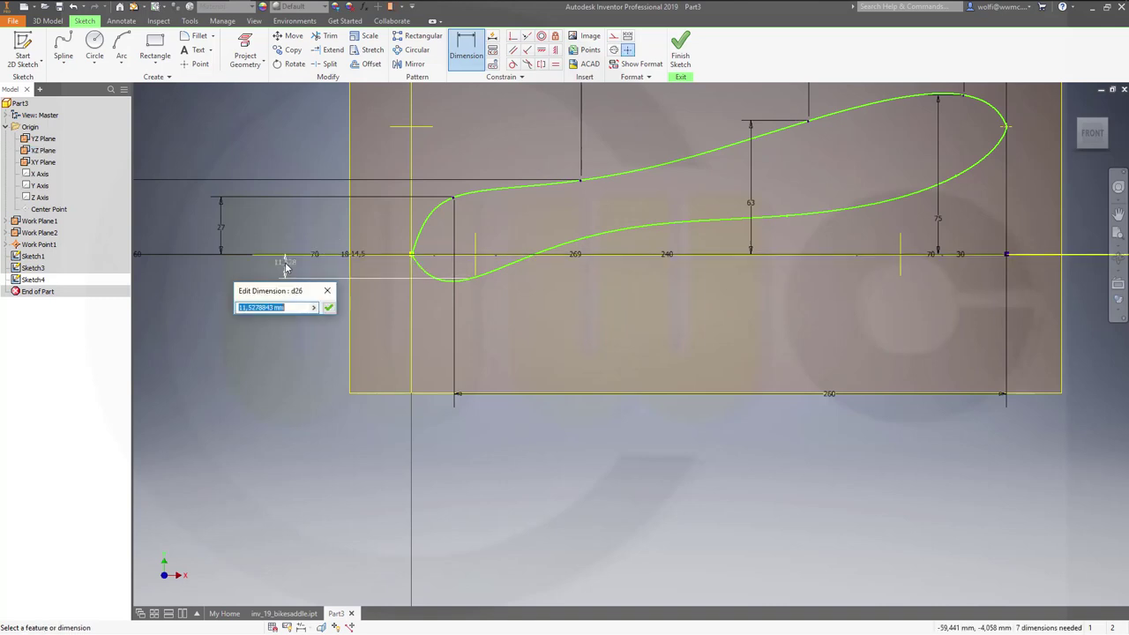
{"action": "type", "text": "4"}
{"action": "key", "text": "Return"}
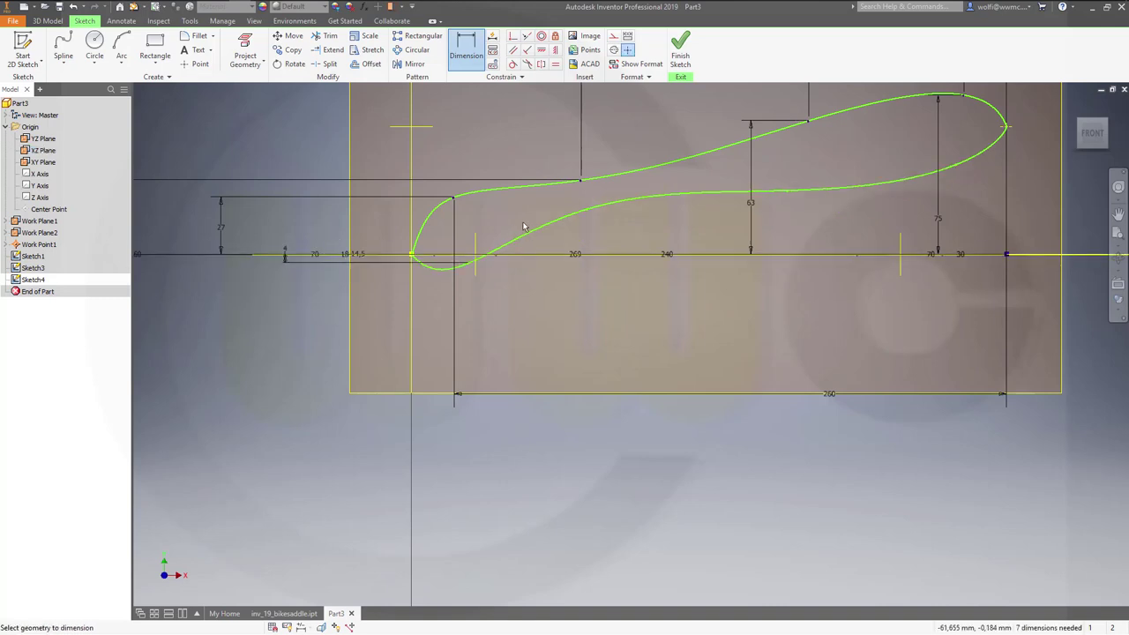
- Dimension the lower spline's third point 5 mm above the horizontal baseline
{"action": "left_click", "coordinate": [588, 210]}
{"action": "left_click", "coordinate": [413, 255]}
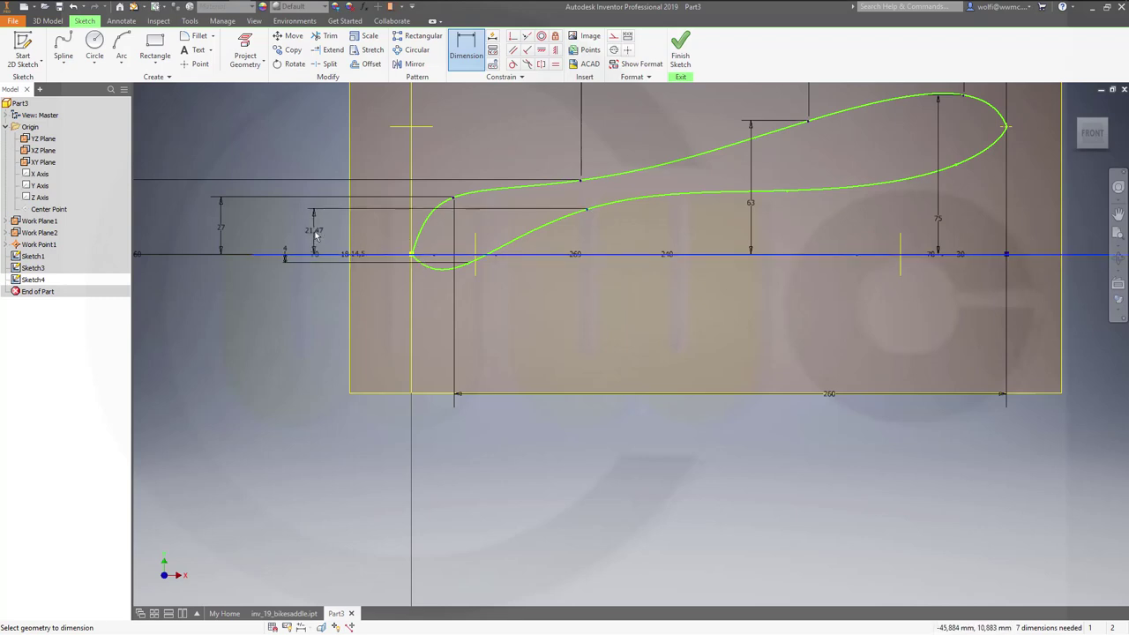
{"action": "left_click", "coordinate": [316, 235]}
{"action": "type", "text": "5"}
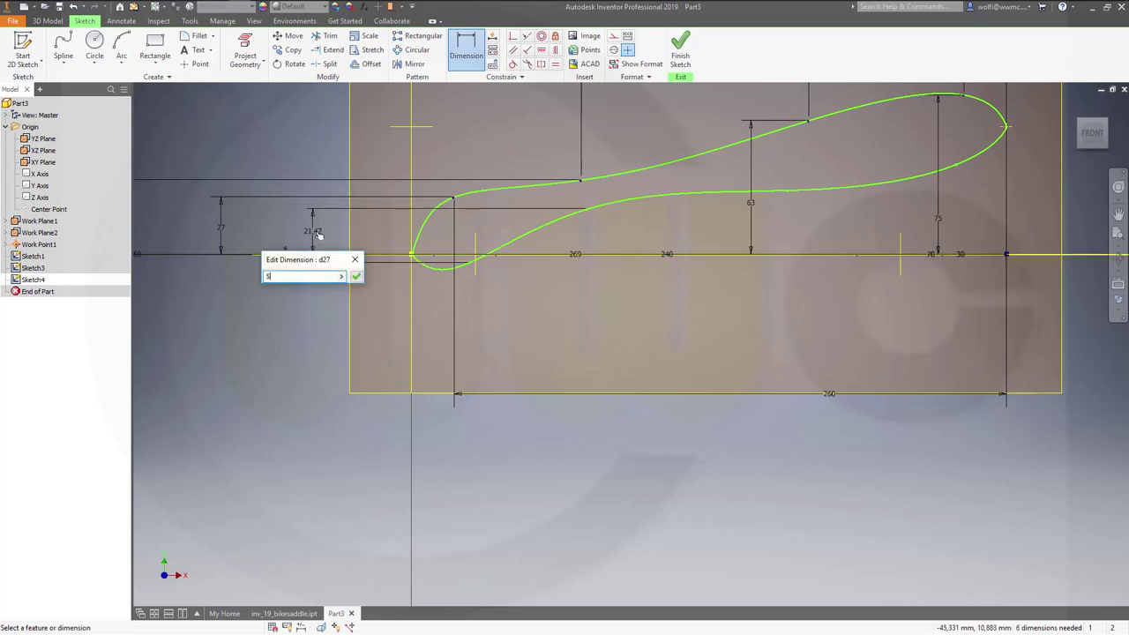
{"action": "key", "text": "Return"}
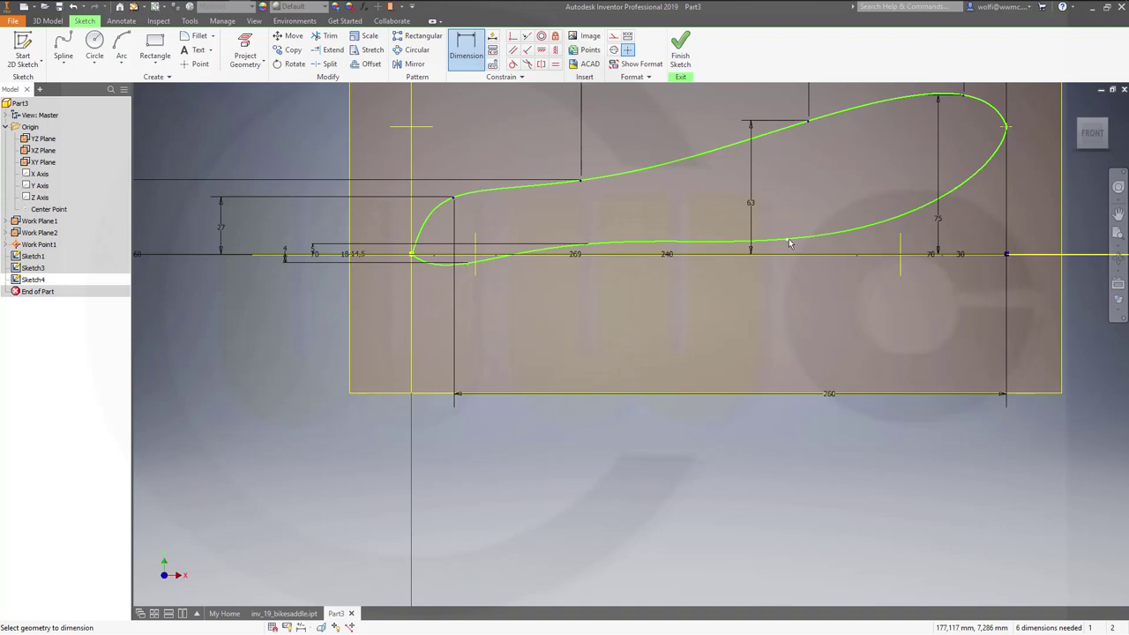
- Dimension the lower spline's fourth point 15 mm above the horizontal baseline
{"action": "left_click", "coordinate": [359, 253]}
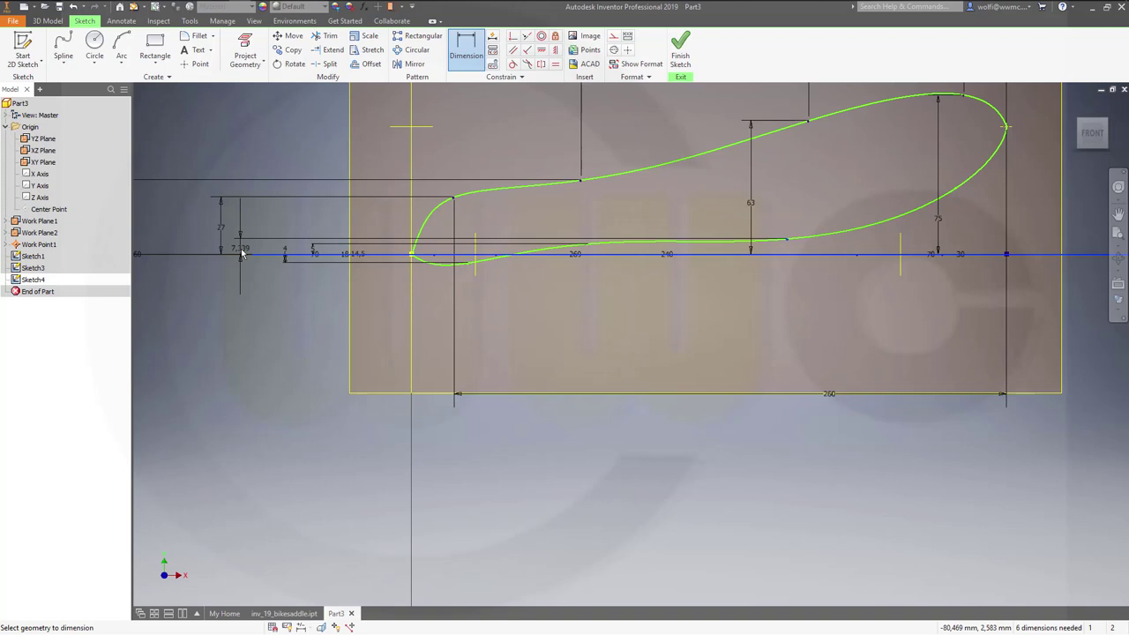
{"action": "left_click", "coordinate": [199, 245]}
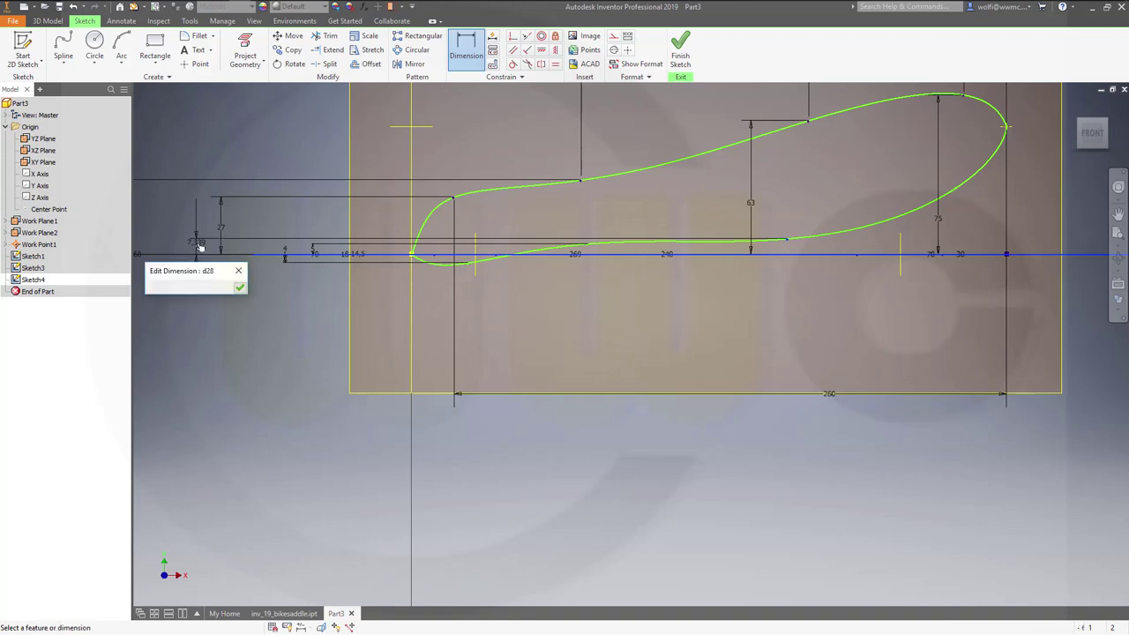
{"action": "type", "text": "15"}
{"action": "key", "text": "Return"}
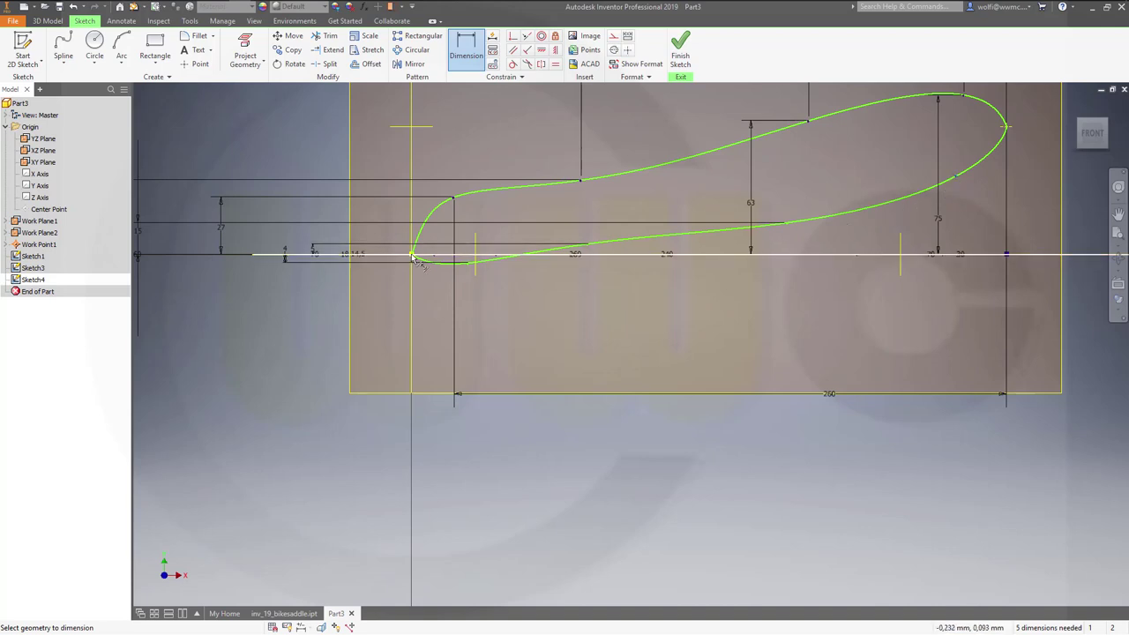
- Dimension the lower spline's fifth point 38 mm above the horizontal baseline
{"action": "left_click", "coordinate": [321, 244]}
{"action": "middle_click_drag", "start_coordinate": [194, 222], "coordinate": [362, 232]}
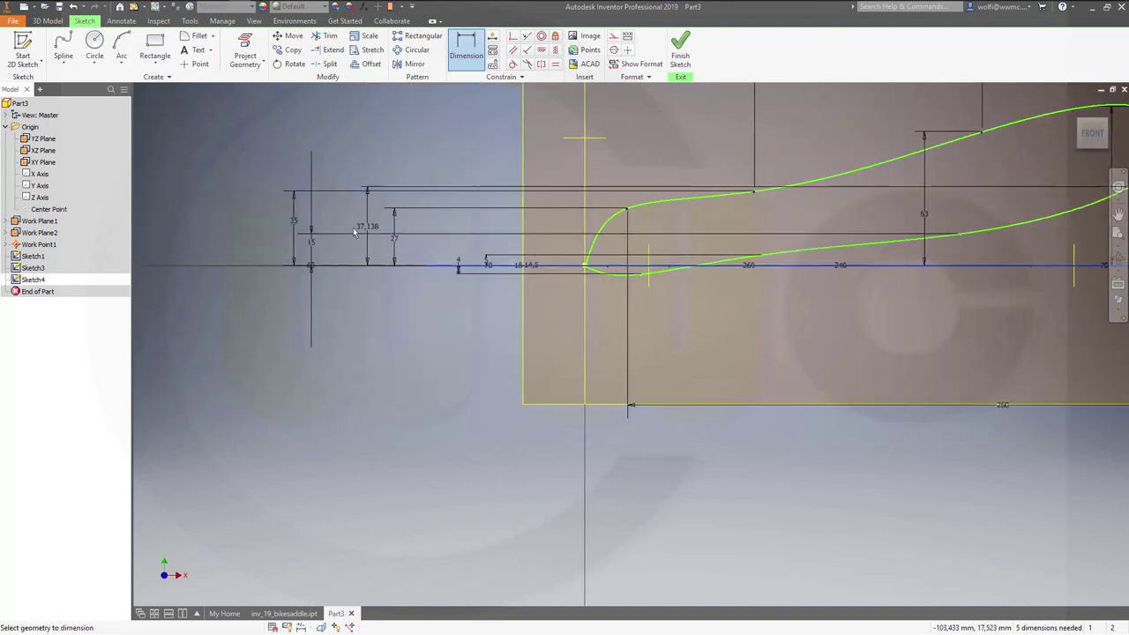
{"action": "left_click", "coordinate": [250, 227]}
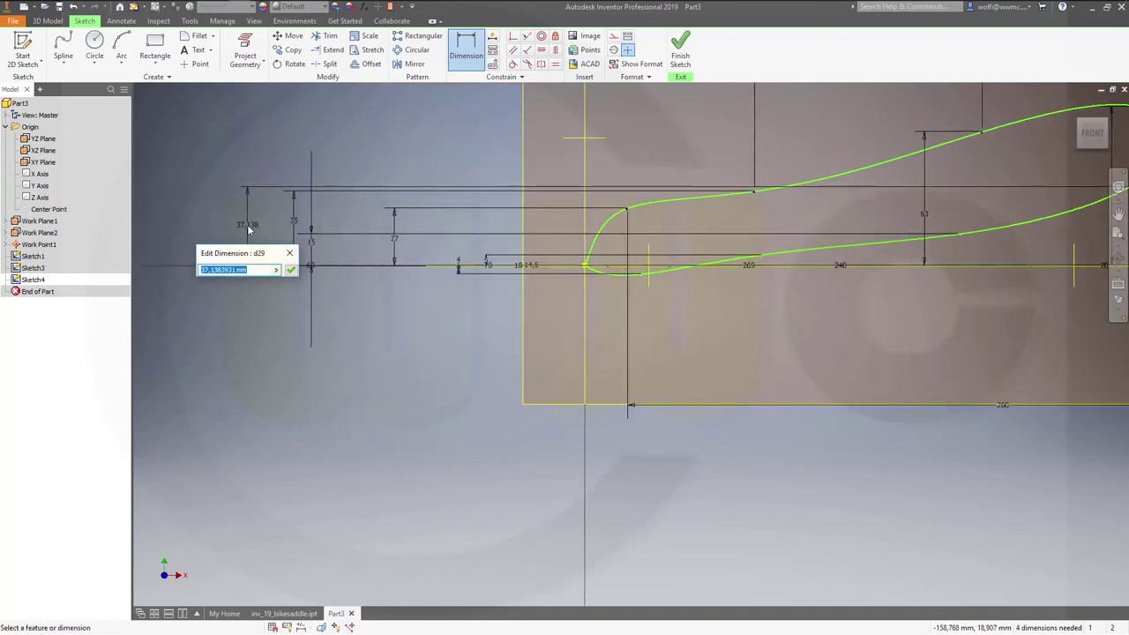
{"action": "type", "text": "38"}
{"action": "key", "text": "Return"}
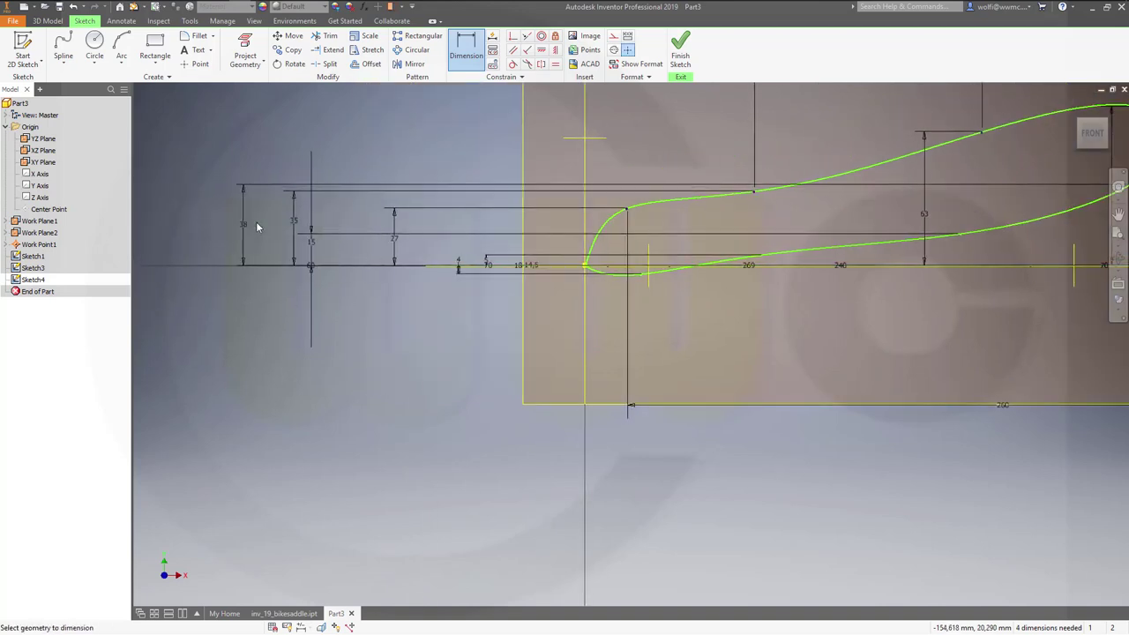
{"action": "middle_click_drag", "start_coordinate": [768, 324], "coordinate": [474, 317]}
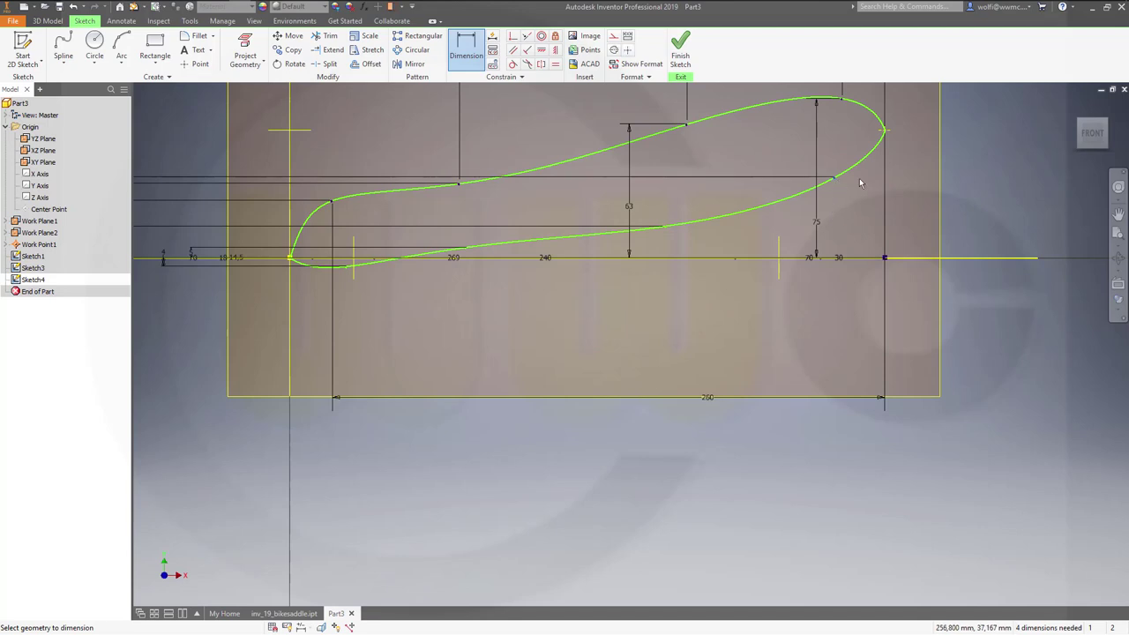
- Dimension the lower spline's fifth point horizontally 46 mm from the raised rear end point
{"action": "left_click", "coordinate": [884, 131]}
{"action": "left_click", "coordinate": [834, 179]}
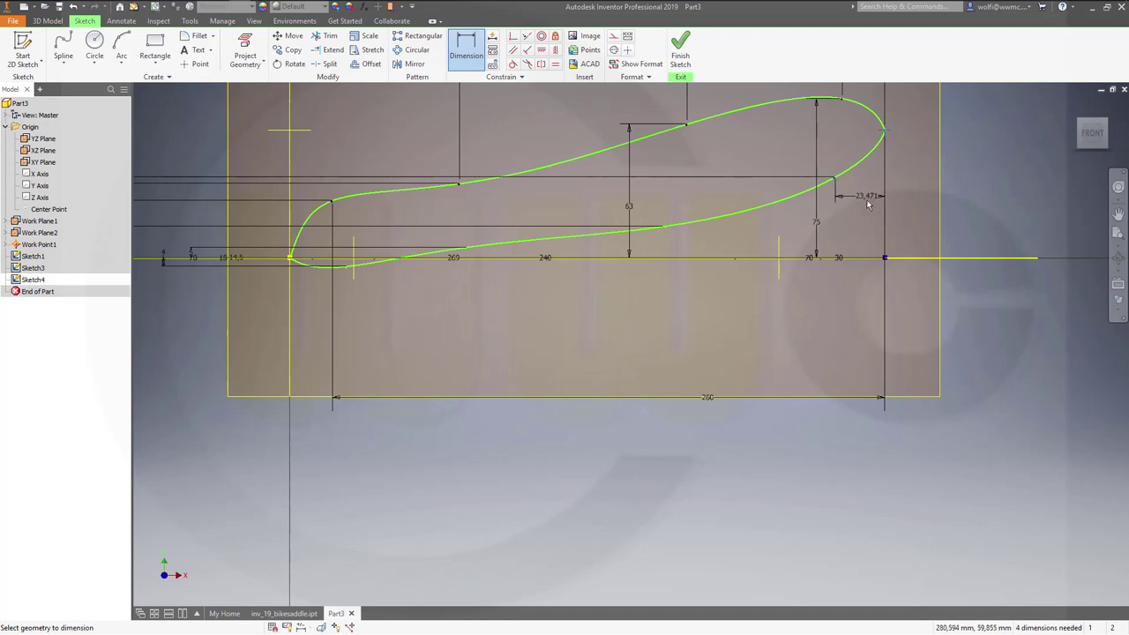
{"action": "left_click", "coordinate": [852, 316]}
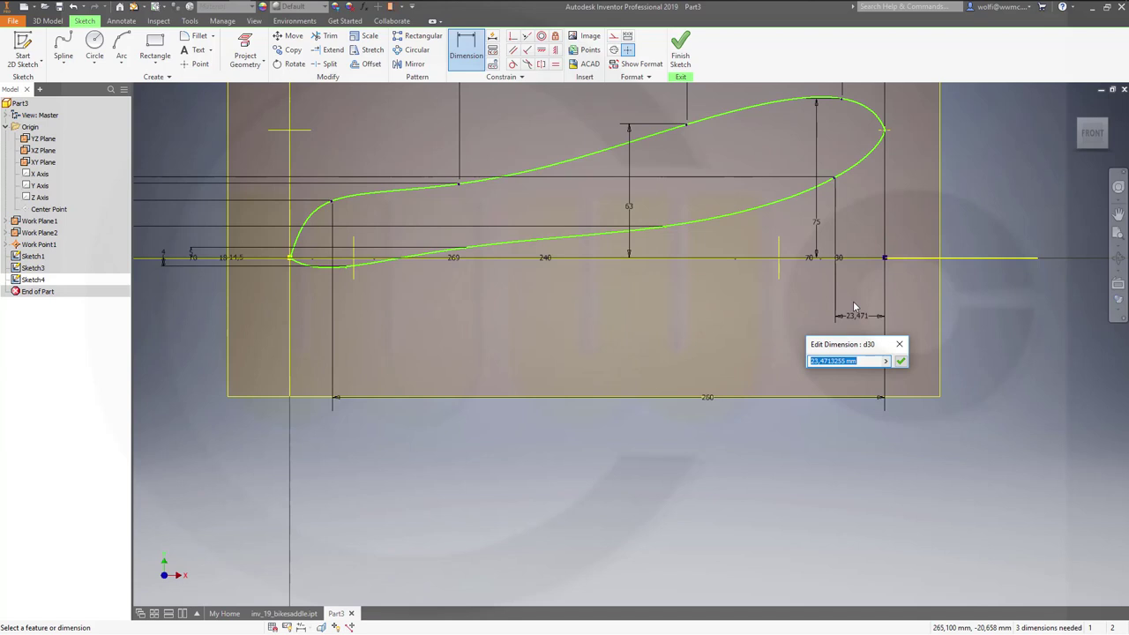
{"action": "type", "text": "46"}
{"action": "key", "text": "Return"}
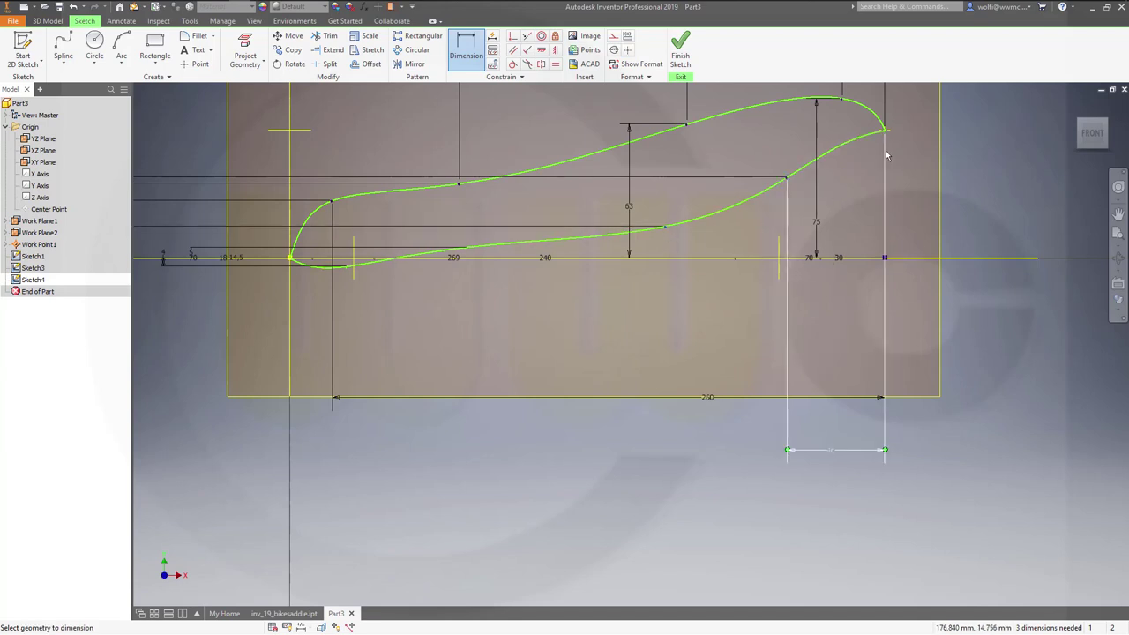
- Dimension the lower spline's fourth point horizontally 140 mm from the raised rear end point
{"action": "left_click", "coordinate": [793, 488]}
{"action": "type", "text": "140"}
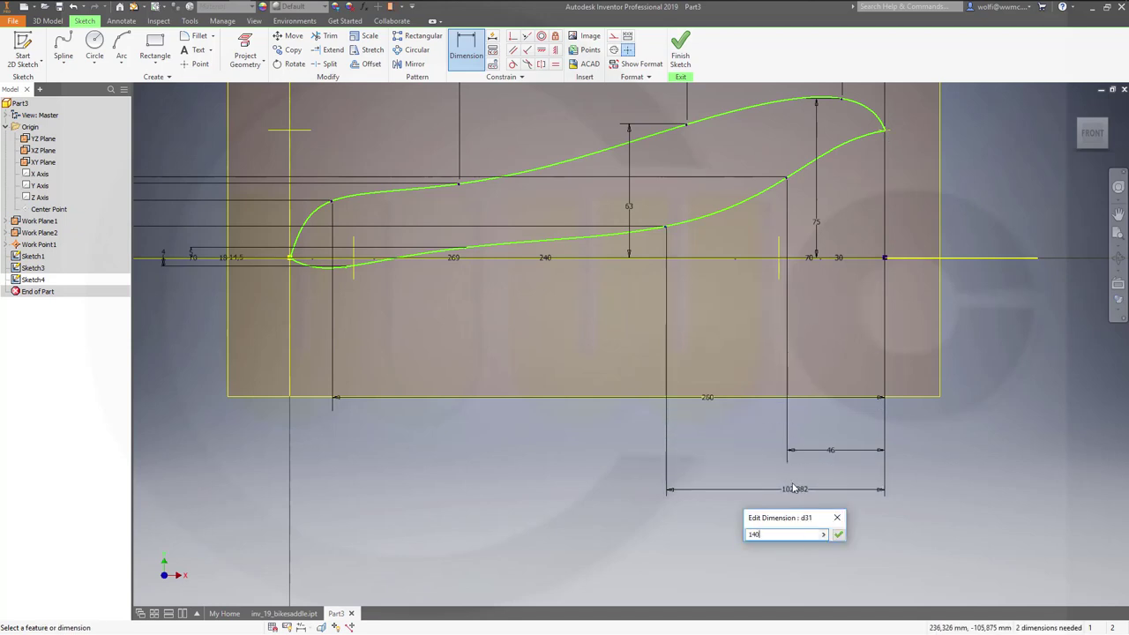
{"action": "key", "text": "Return"}
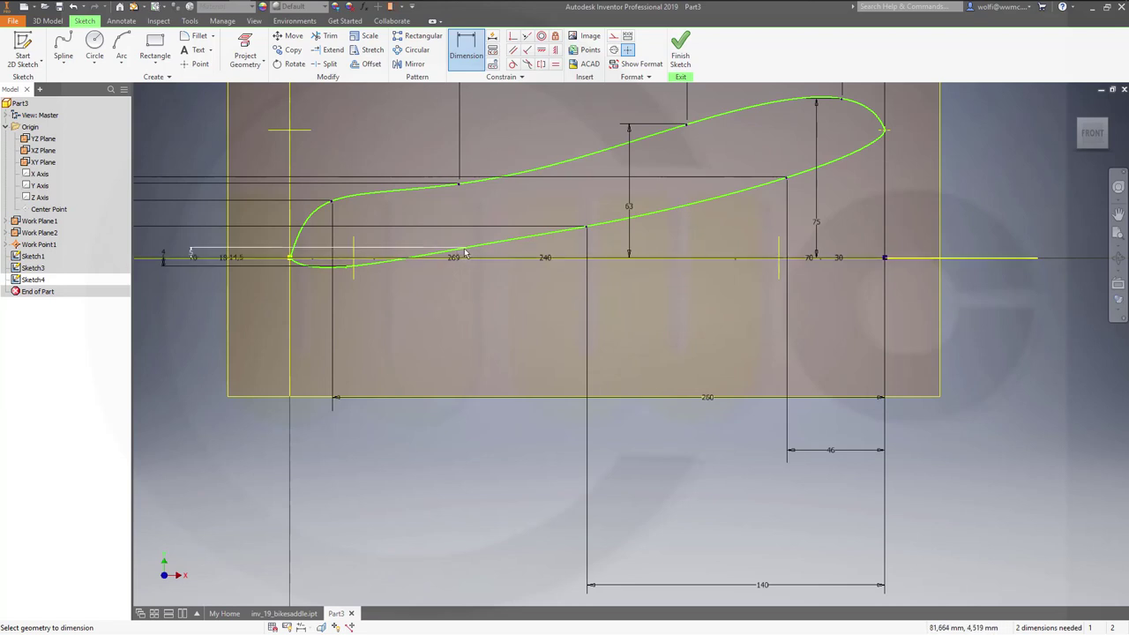
- Dimension the lower spline's third point horizontally 210 mm from the raised rear end point
{"action": "left_click", "coordinate": [885, 133]}
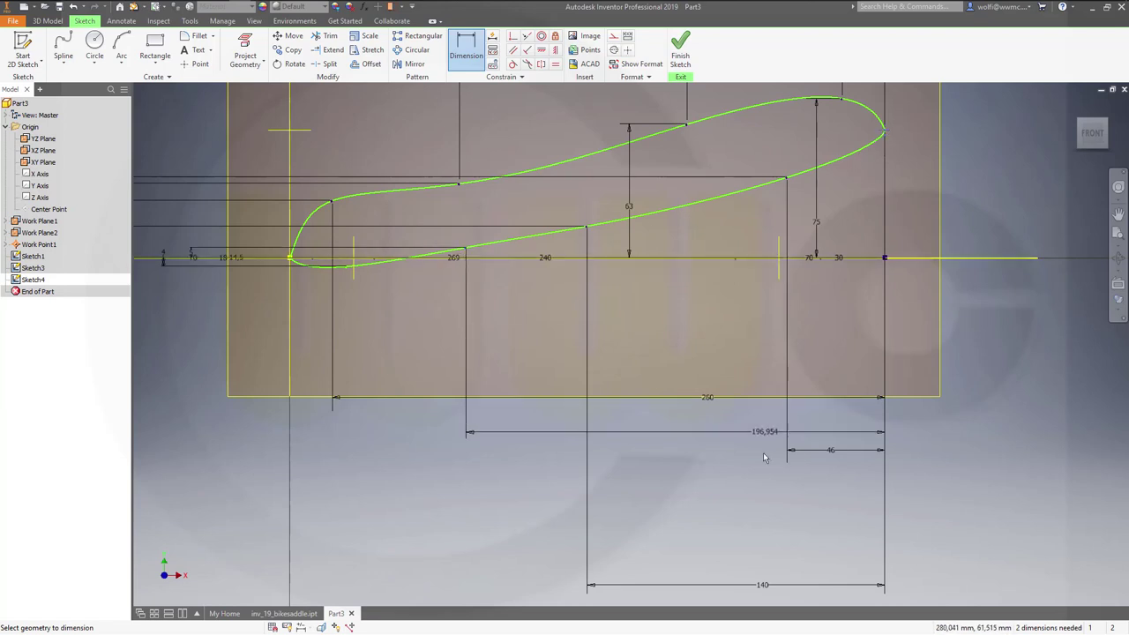
{"action": "left_click", "coordinate": [750, 541]}
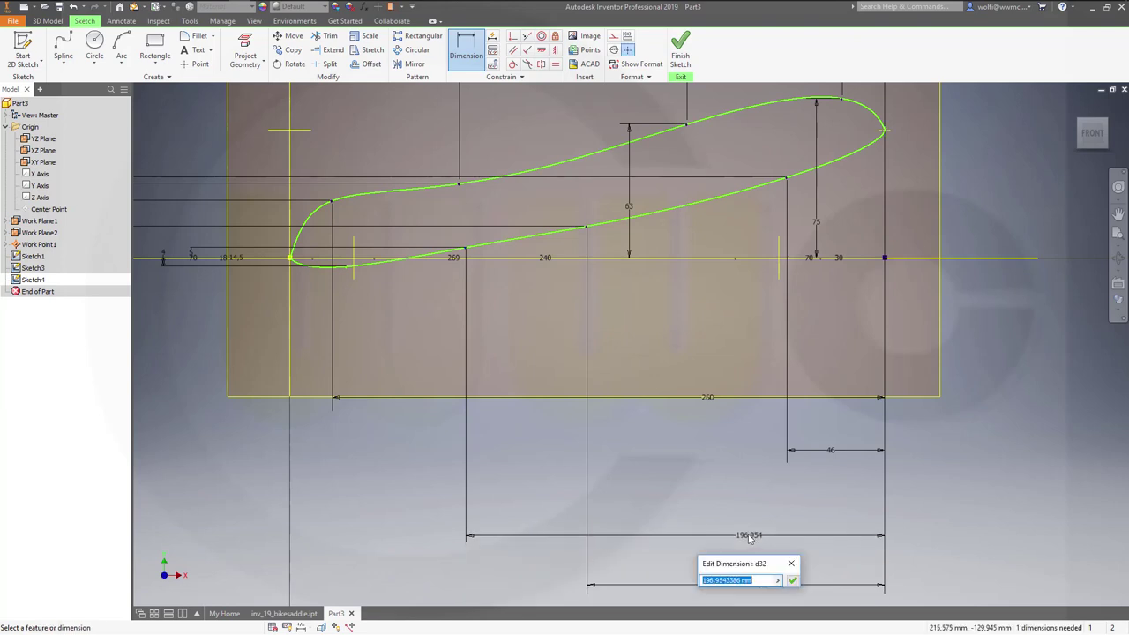
{"action": "type", "text": "210"}
{"action": "key", "text": "Return"}
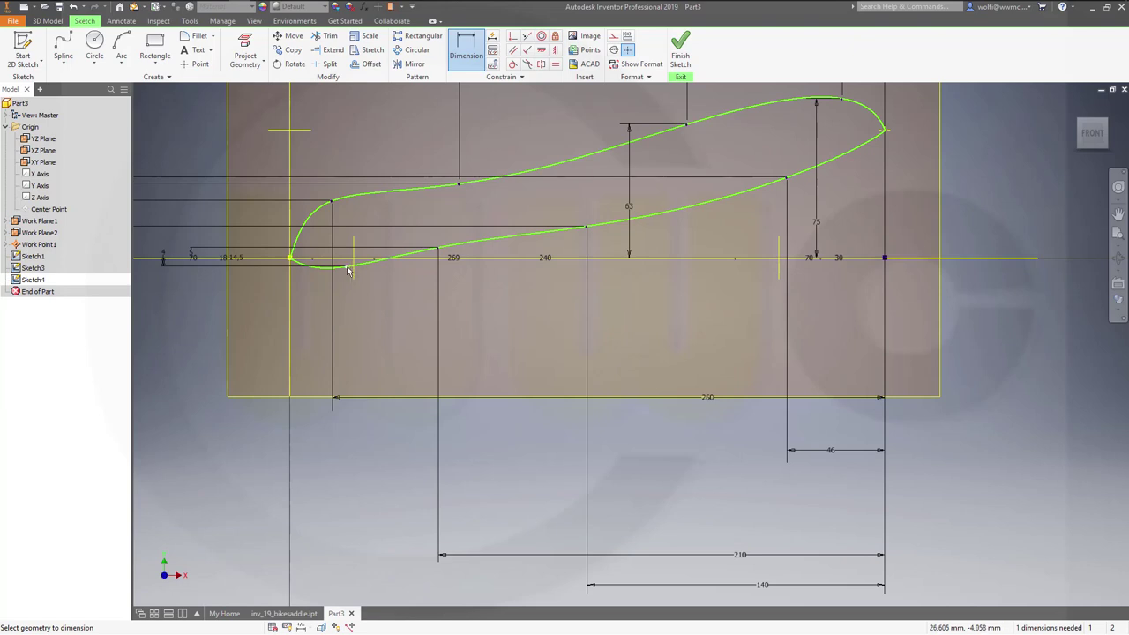
- Dimension the lower spline's second point horizontally 245 mm from the raised rear end point and finish the sketch
{"action": "left_click", "coordinate": [888, 132]}
{"action": "middle_click_drag", "start_coordinate": [710, 548], "coordinate": [721, 333]}
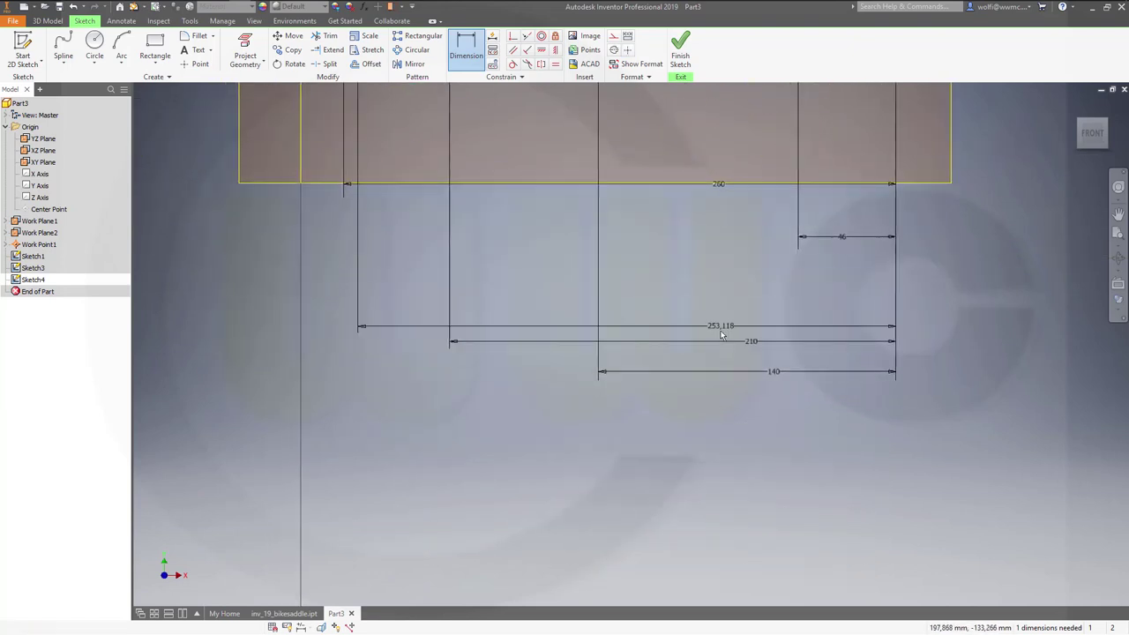
{"action": "left_click", "coordinate": [657, 414]}
{"action": "type", "text": "24"}
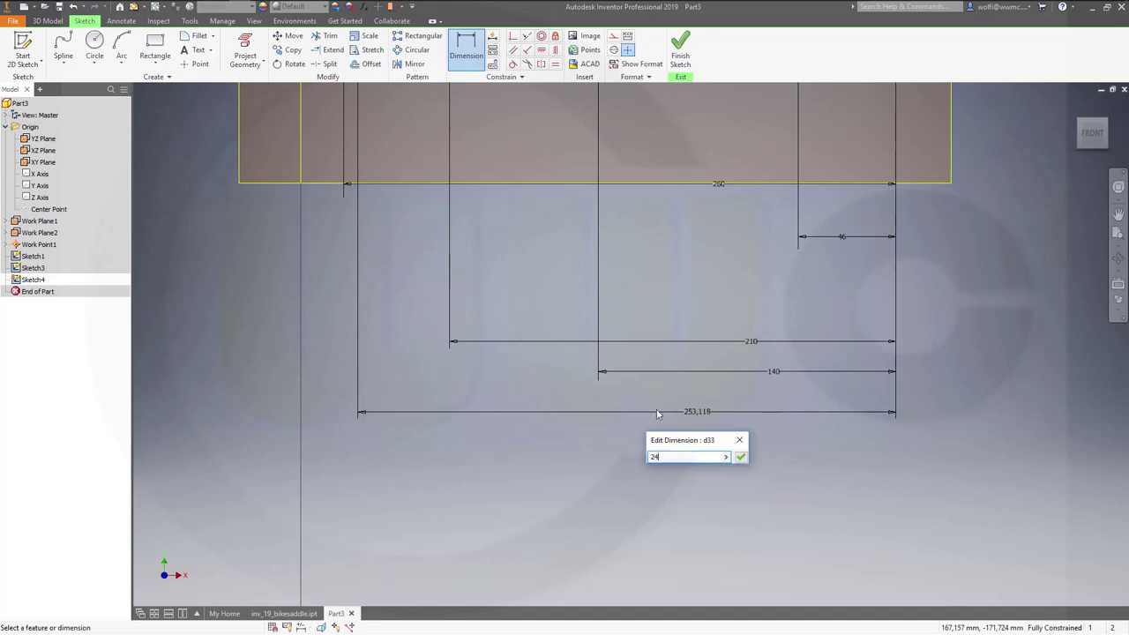
{"action": "type", "text": "5"}
{"action": "key", "text": "Return"}
{"action": "scroll", "coordinate": [864, 230], "scroll_direction": "down", "scroll_amount": 5}
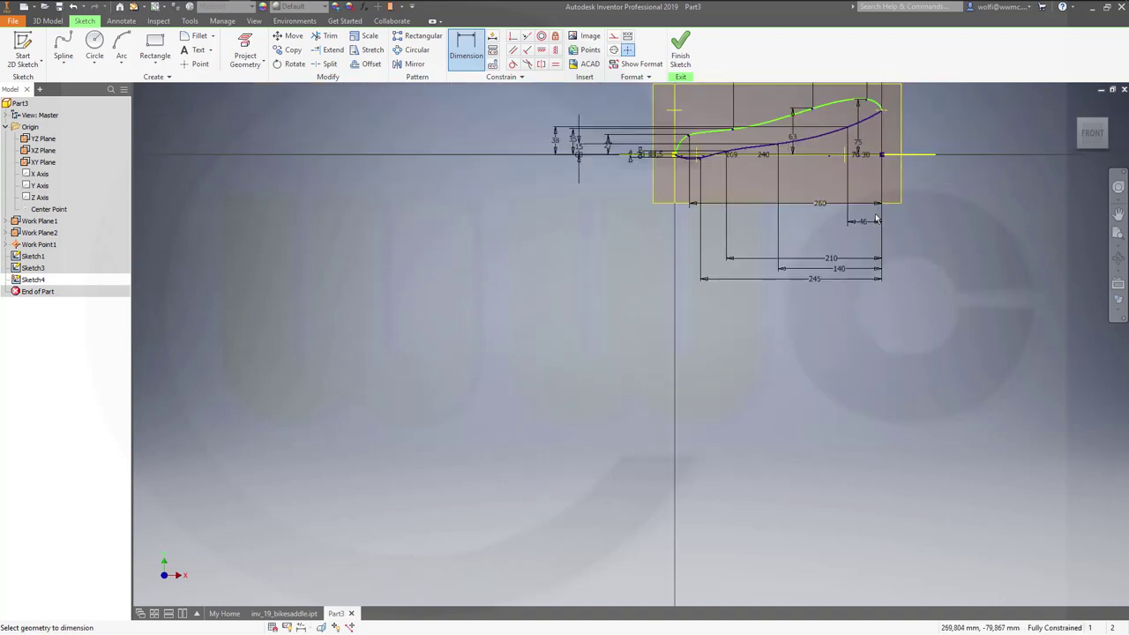
{"action": "scroll", "coordinate": [887, 133], "scroll_direction": "up", "scroll_amount": 3}
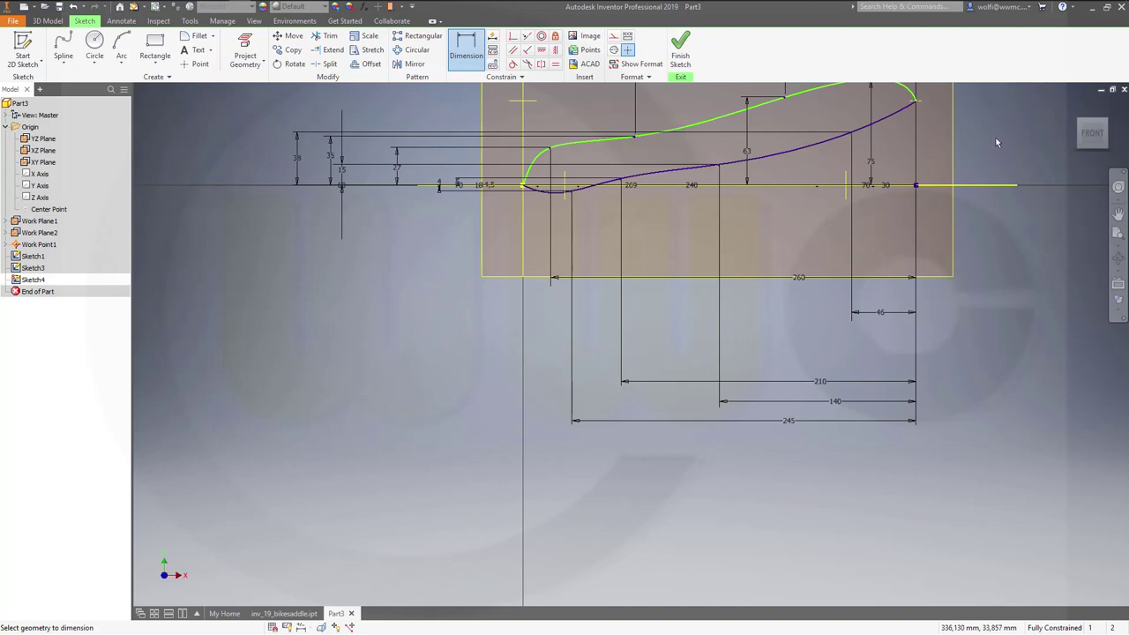
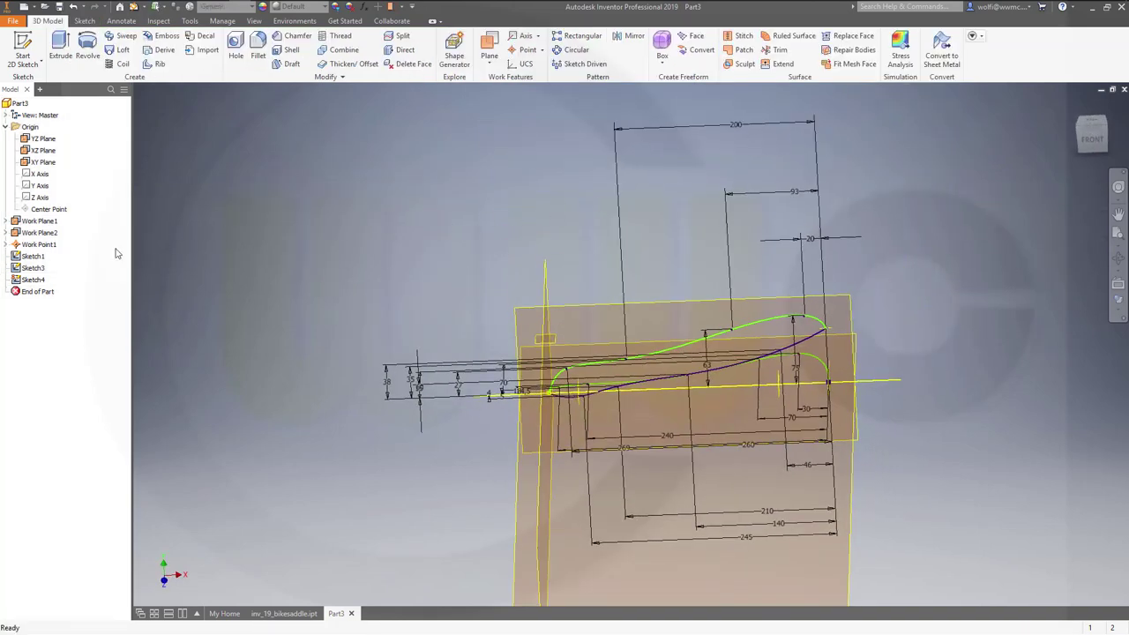
- Turn off dimension visibility for Sketch1, Sketch3 and Sketch4
{"action": "right_click", "coordinate": [39, 259]}
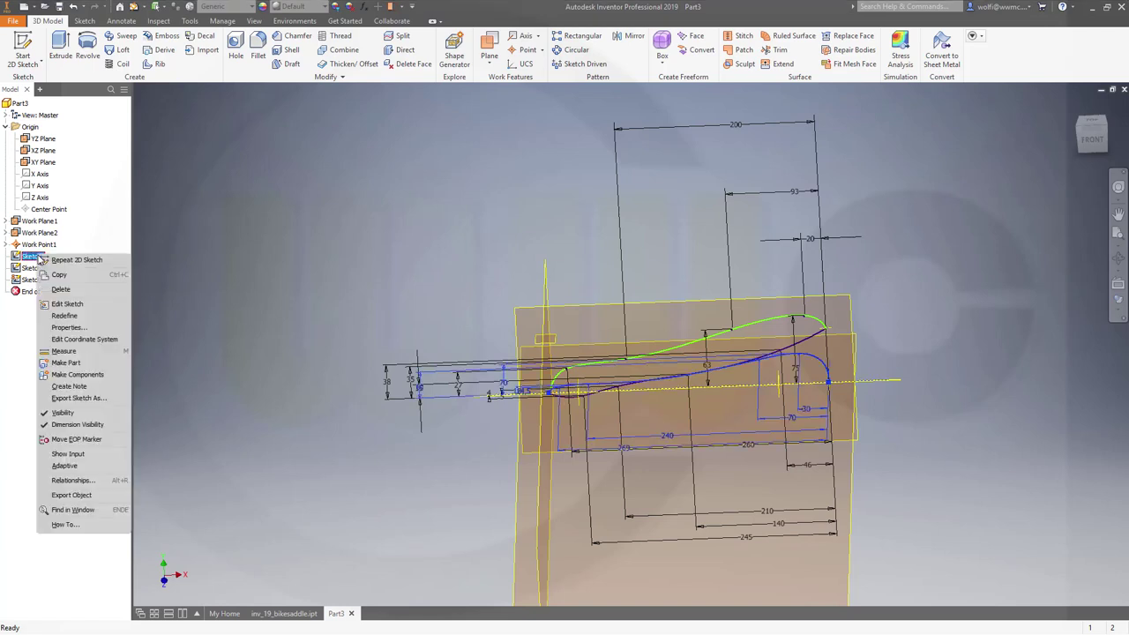
{"action": "left_click", "coordinate": [74, 433]}
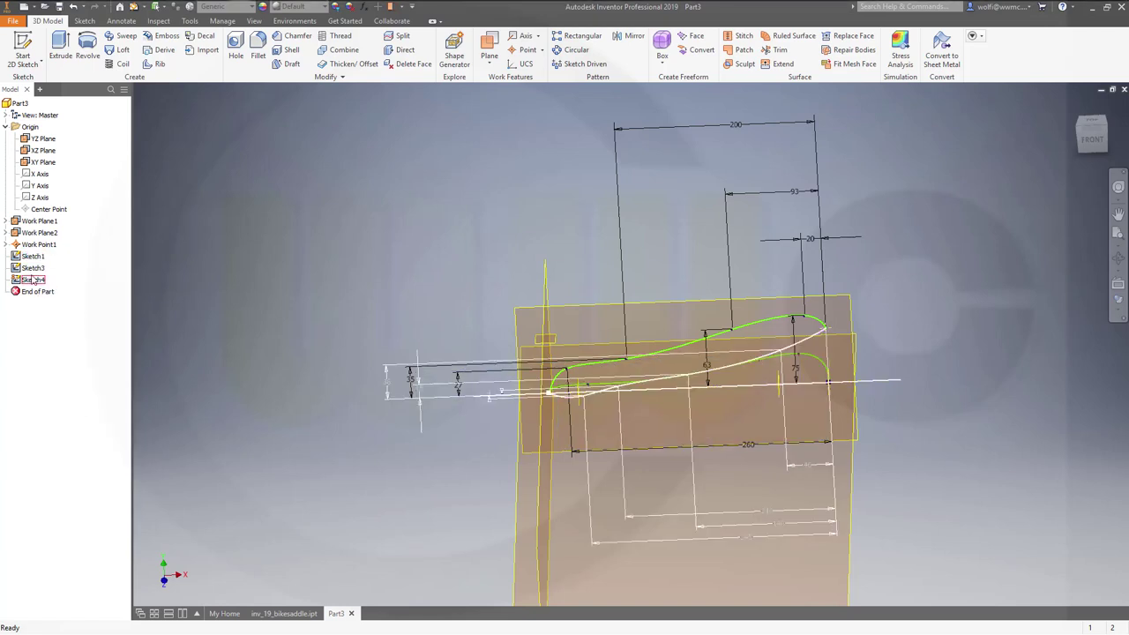
{"action": "right_click", "coordinate": [33, 267]}
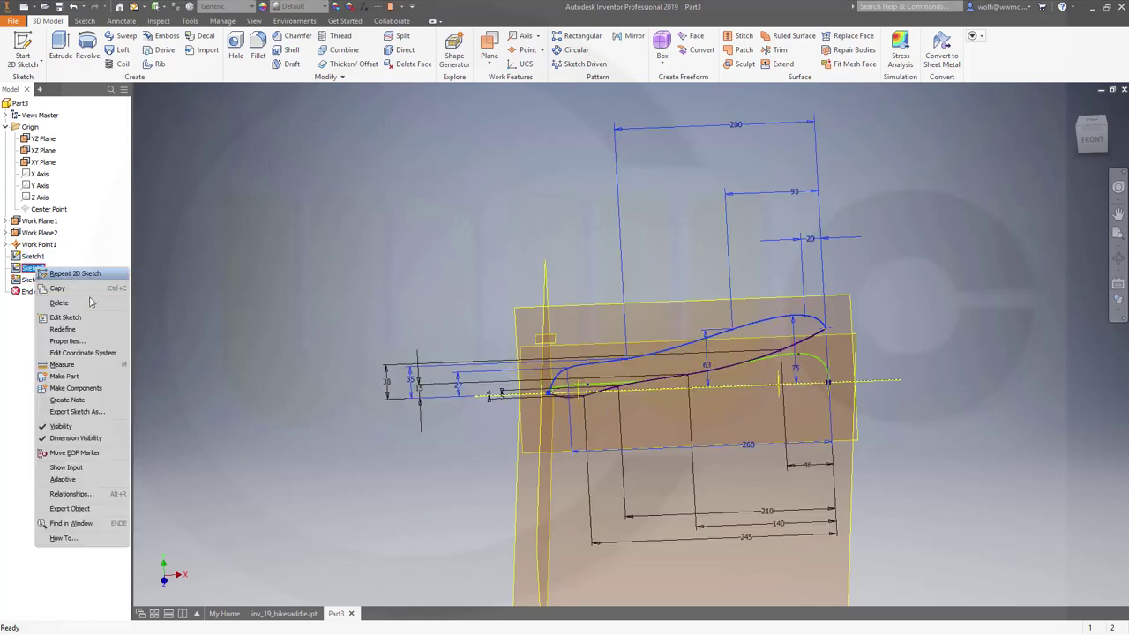
{"action": "left_click", "coordinate": [74, 439]}
{"action": "right_click", "coordinate": [33, 278]}
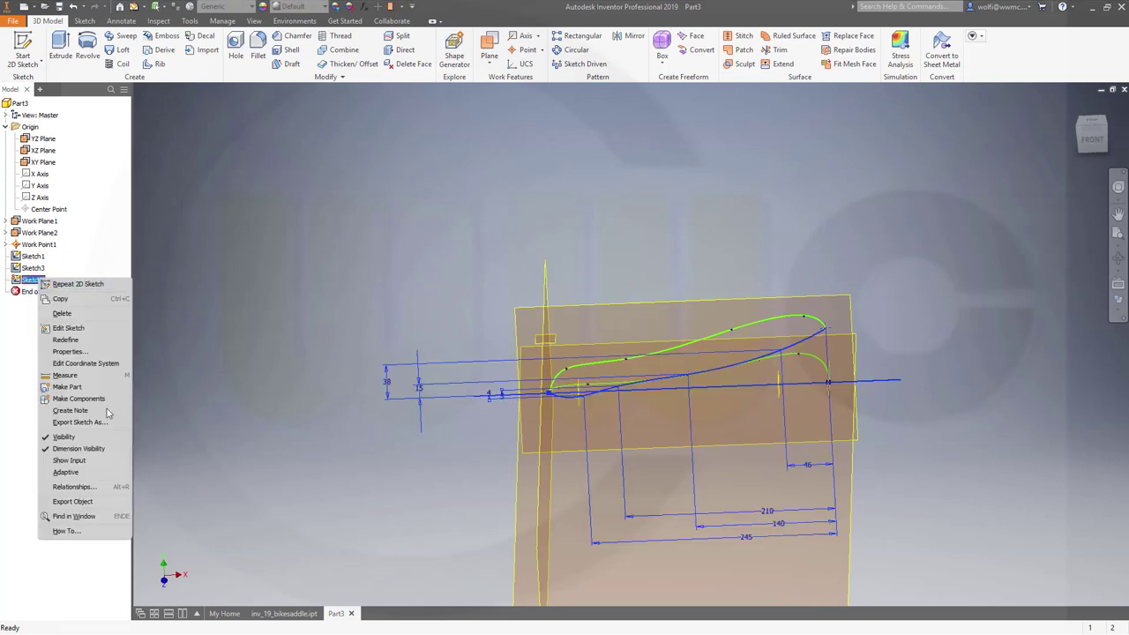
{"action": "left_click", "coordinate": [79, 448]}
- Hide the YZ, XZ and XY origin planes
{"action": "middle_click_drag", "start_coordinate": [714, 363], "coordinate": [697, 476], "text": "shift"}
{"action": "left_click", "coordinate": [53, 163]}
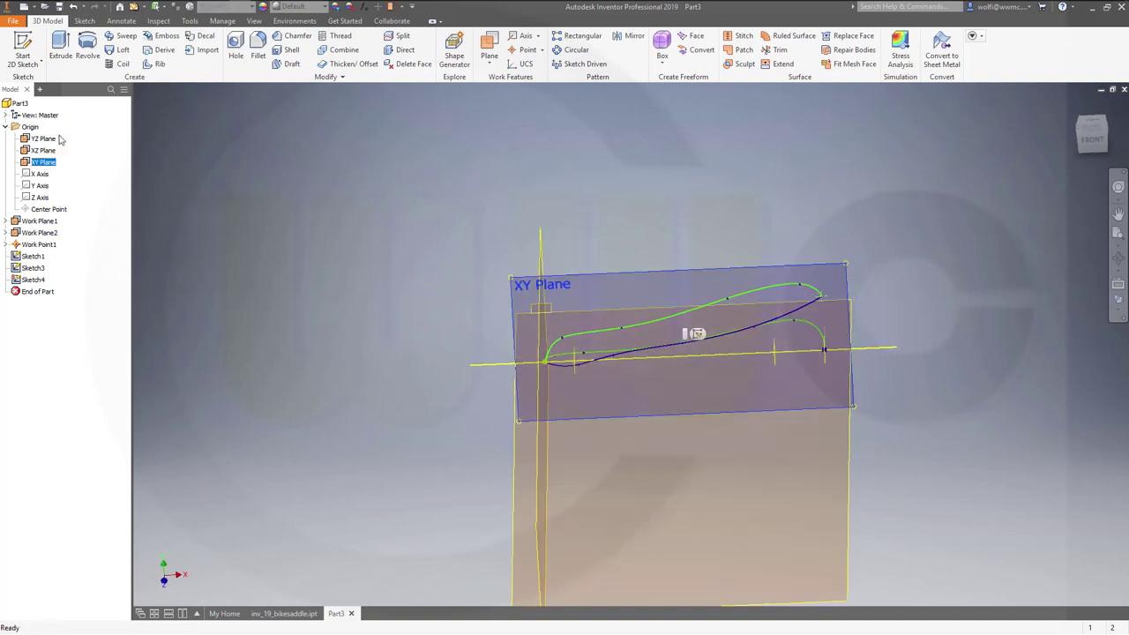
{"action": "left_click", "coordinate": [53, 140], "text": "shift"}
{"action": "right_click", "coordinate": [55, 145]}
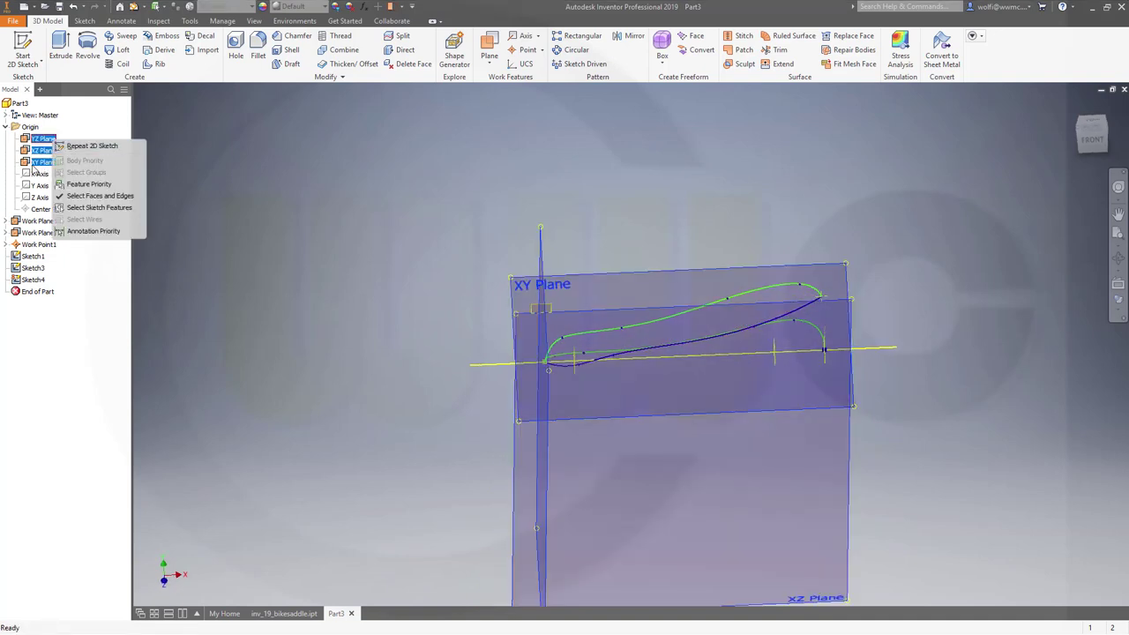
{"action": "left_click", "coordinate": [35, 169]}
{"action": "right_click", "coordinate": [36, 165]}
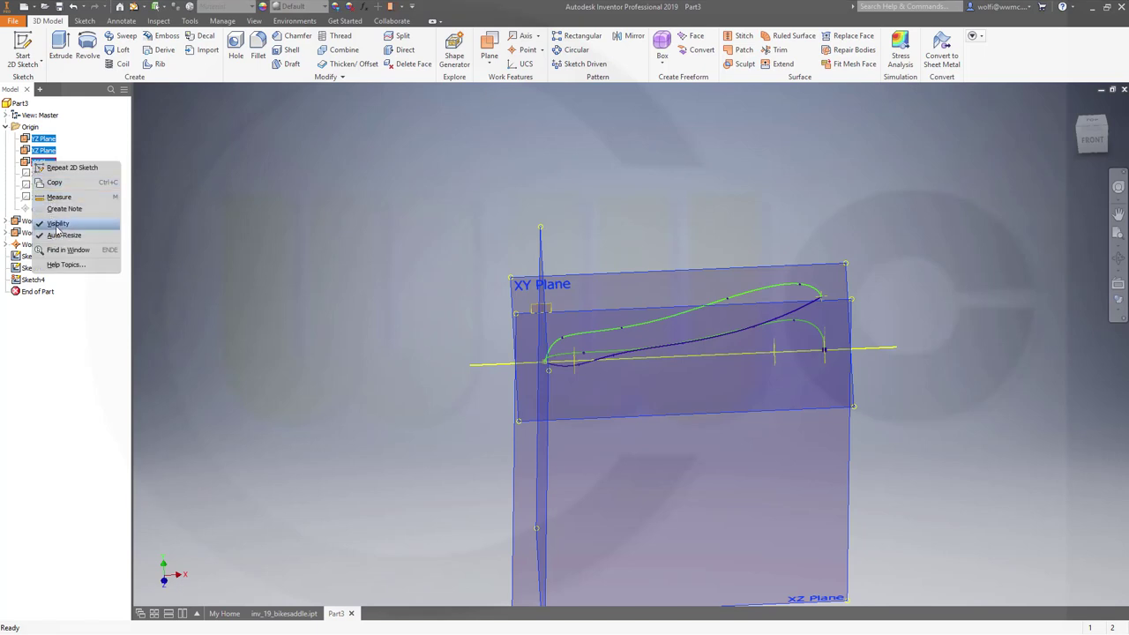
{"action": "left_click", "coordinate": [56, 235]}
- Create a 3D sketch containing the intersection curve of the lower side-profile spline and the plan-view outline spline, and finish it
{"action": "mouse_move", "coordinate": [354, 234]}
{"action": "middle_mouse_down", "text": "shift"}
{"action": "mouse_move", "coordinate": [403, 224]}
{"action": "mouse_move", "coordinate": [466, 262]}
{"action": "mouse_move", "coordinate": [581, 286]}
{"action": "middle_mouse_up", "text": "shift"}
{"action": "scroll", "coordinate": [666, 328], "scroll_direction": "up", "scroll_amount": 3}
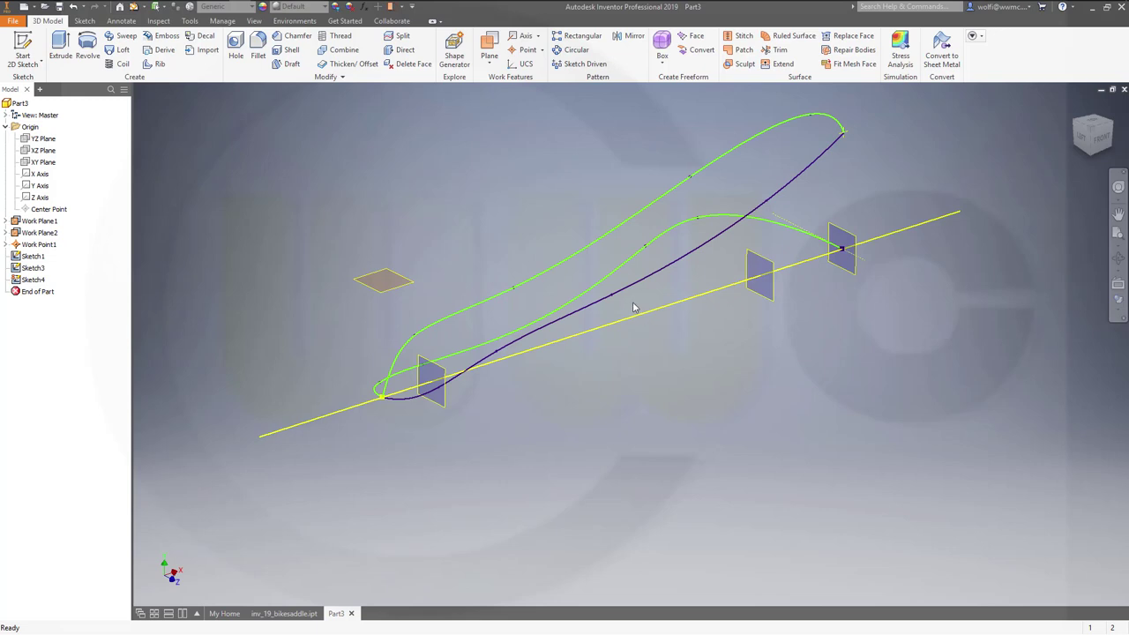
{"action": "left_click", "coordinate": [620, 268]}
{"action": "left_click", "coordinate": [40, 65]}
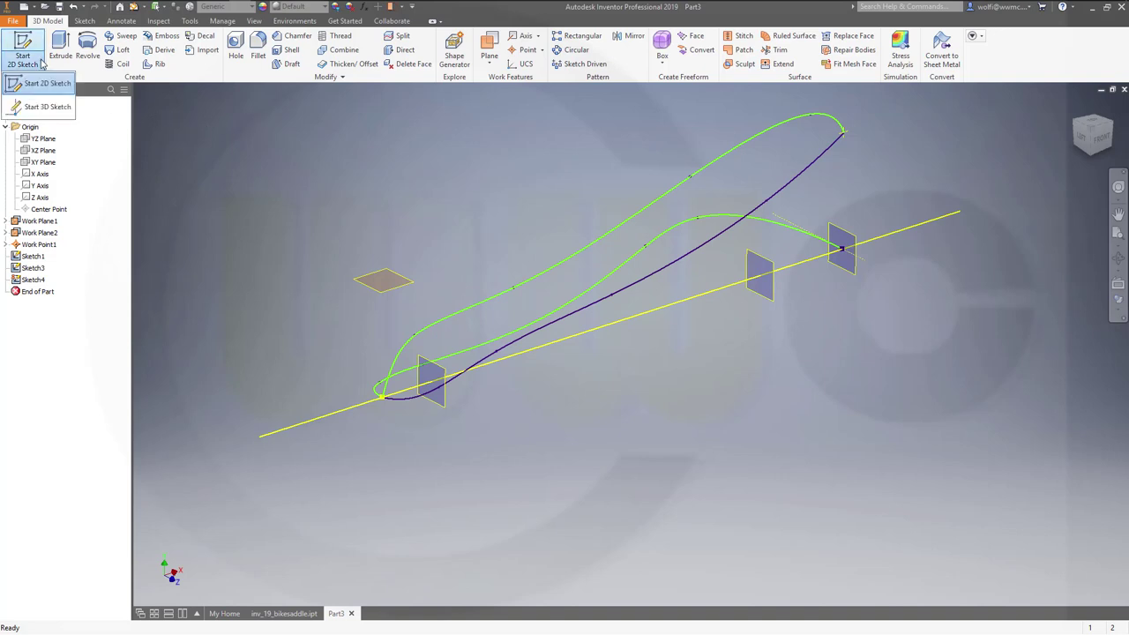
{"action": "left_click", "coordinate": [44, 108]}
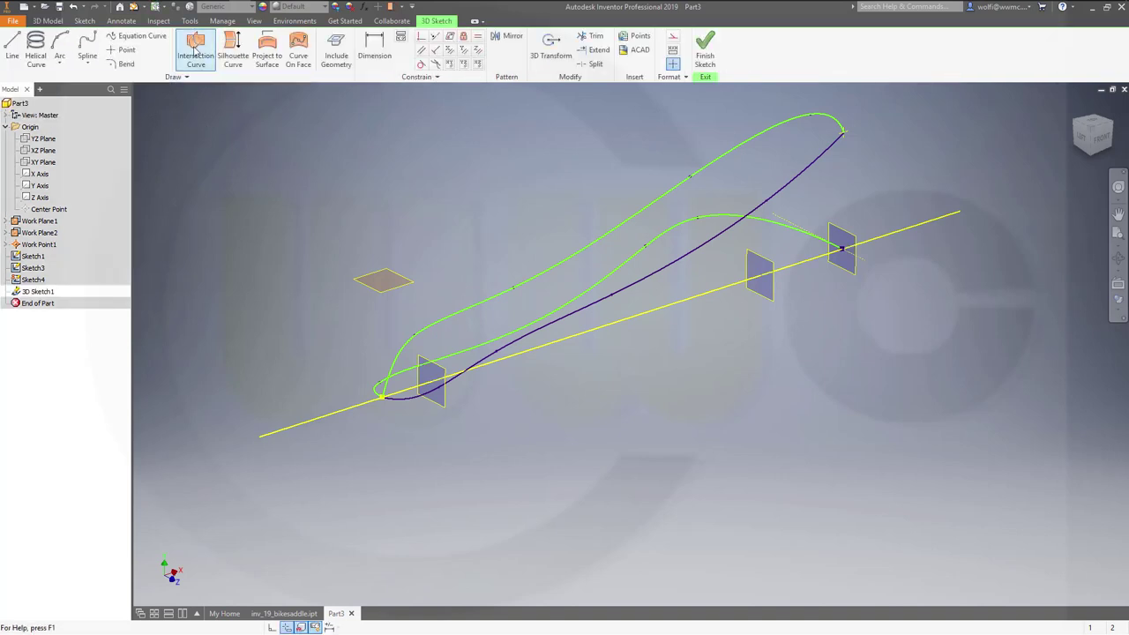
{"action": "left_click", "coordinate": [196, 51]}
{"action": "left_click", "coordinate": [631, 293]}
{"action": "left_click", "coordinate": [656, 243]}
{"action": "left_click", "coordinate": [222, 175]}
{"action": "mouse_move", "coordinate": [524, 296]}
{"action": "middle_mouse_down", "text": "shift"}
{"action": "mouse_move", "coordinate": [696, 348]}
{"action": "mouse_move", "coordinate": [630, 342]}
{"action": "middle_mouse_up", "text": "shift"}
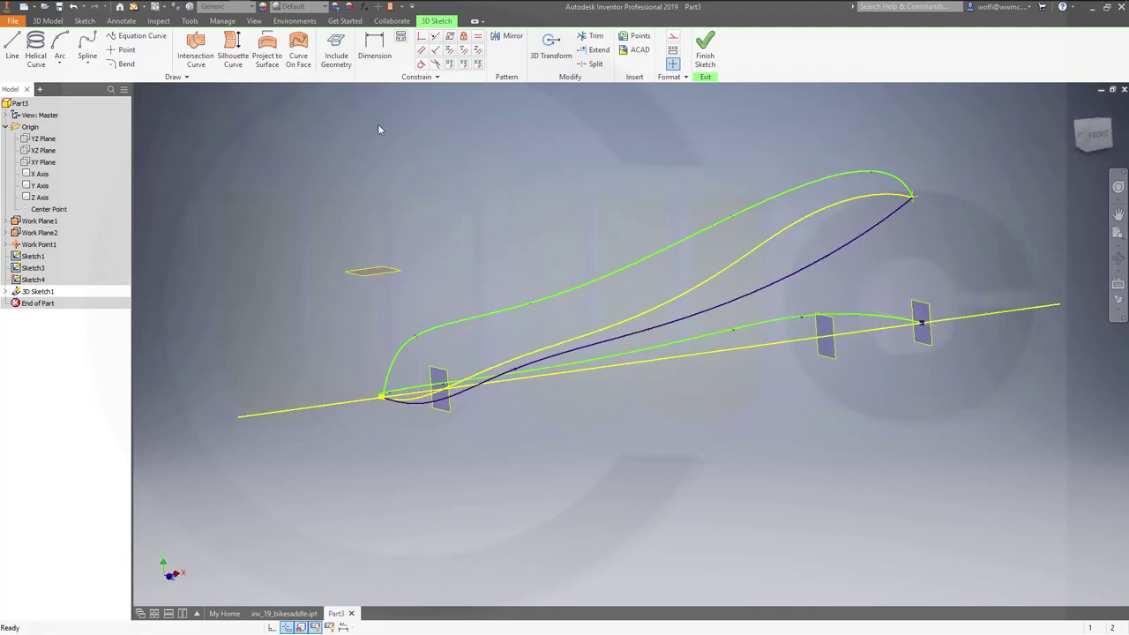
{"action": "left_click", "coordinate": [704, 50]}
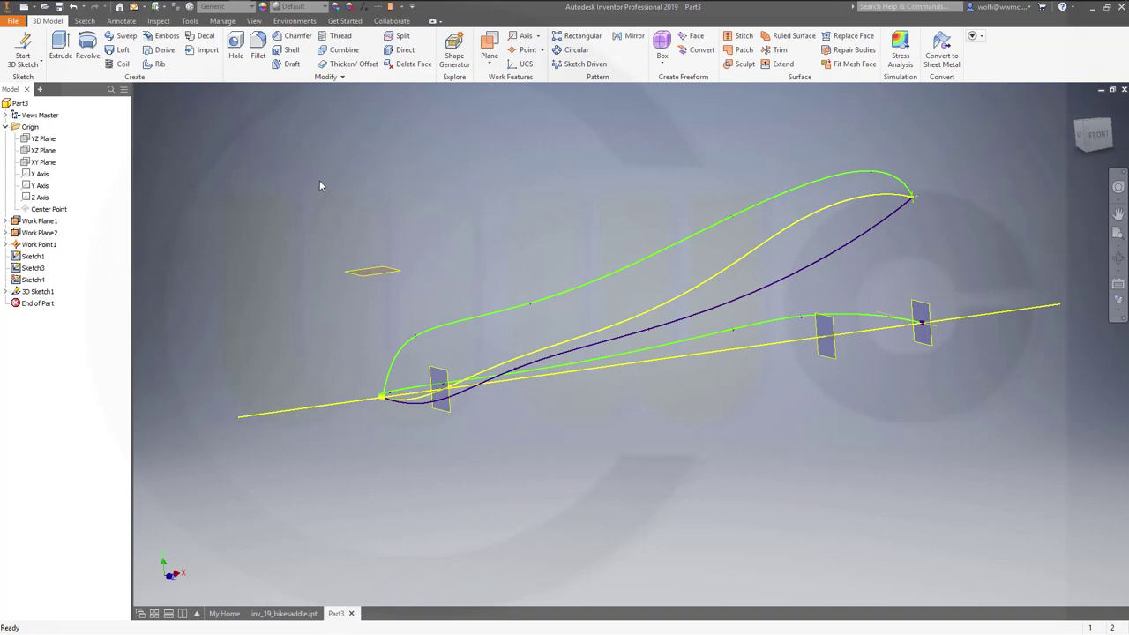
- Hide Sketch4 and Sketch1, the two source sketches of the intersection curve
{"action": "left_click", "coordinate": [34, 280]}
{"action": "right_click", "coordinate": [38, 282]}
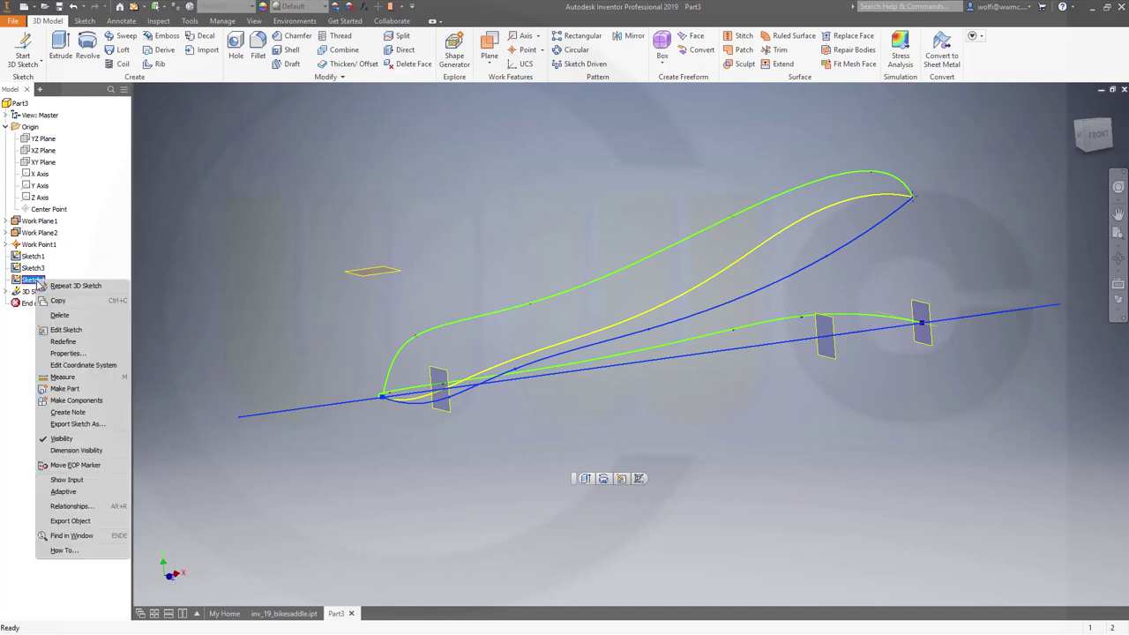
{"action": "left_click", "coordinate": [61, 439]}
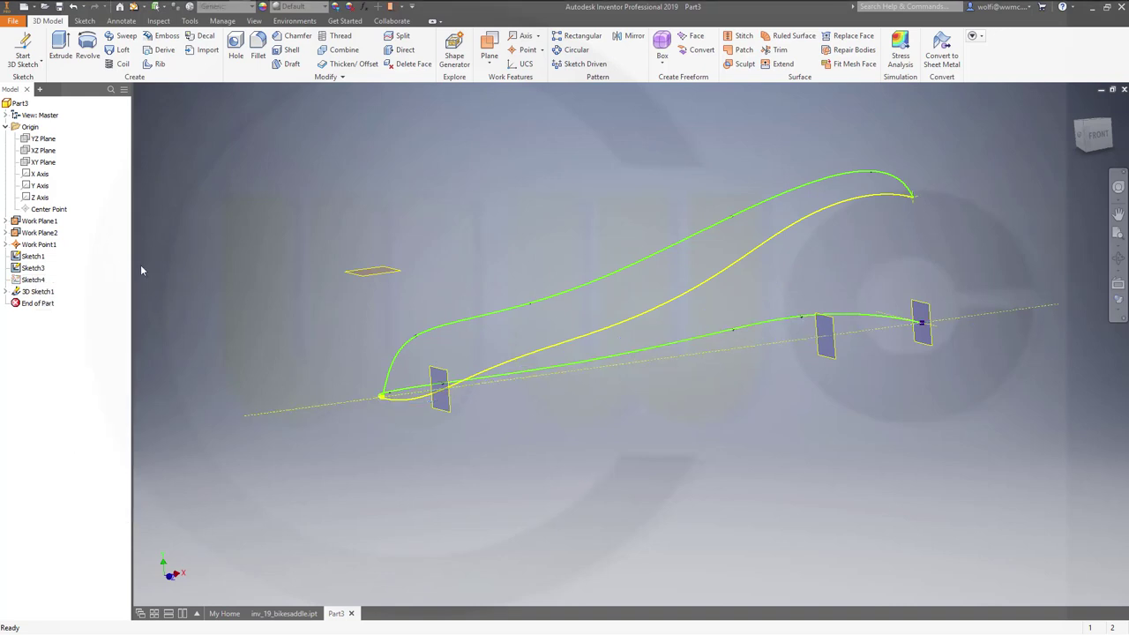
{"action": "left_click", "coordinate": [33, 256]}
{"action": "right_click", "coordinate": [39, 260]}
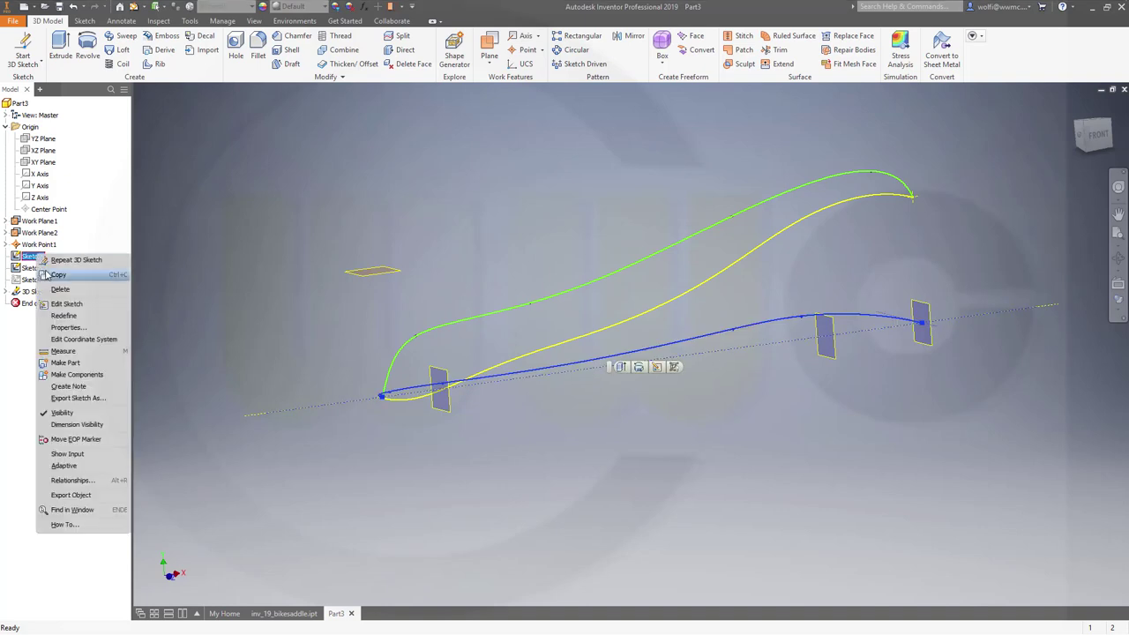
{"action": "left_click", "coordinate": [64, 413]}
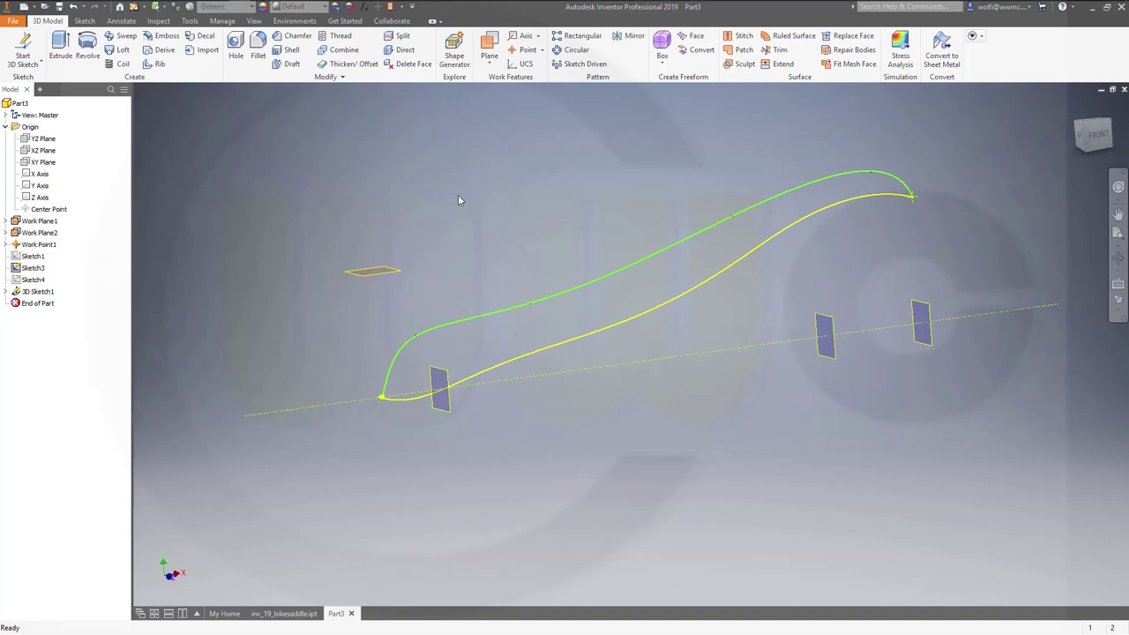
- Create a work point where Work Plane1 intersects the 3D sketch curve
{"action": "middle_click_drag", "start_coordinate": [523, 250], "coordinate": [414, 182], "text": "shift"}
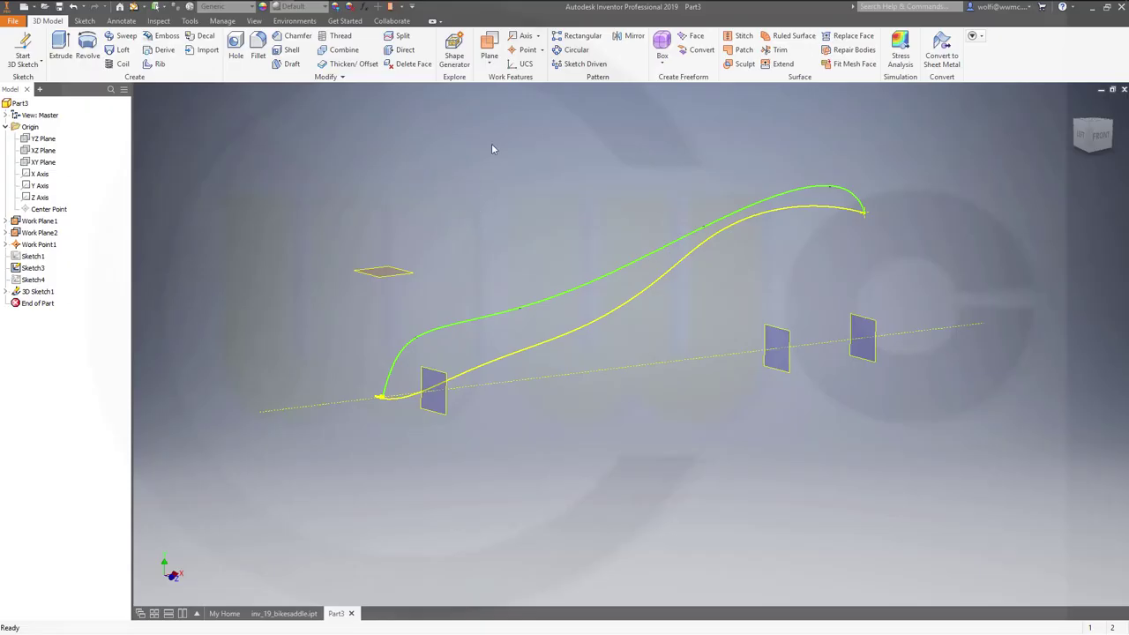
{"action": "left_click", "coordinate": [524, 50]}
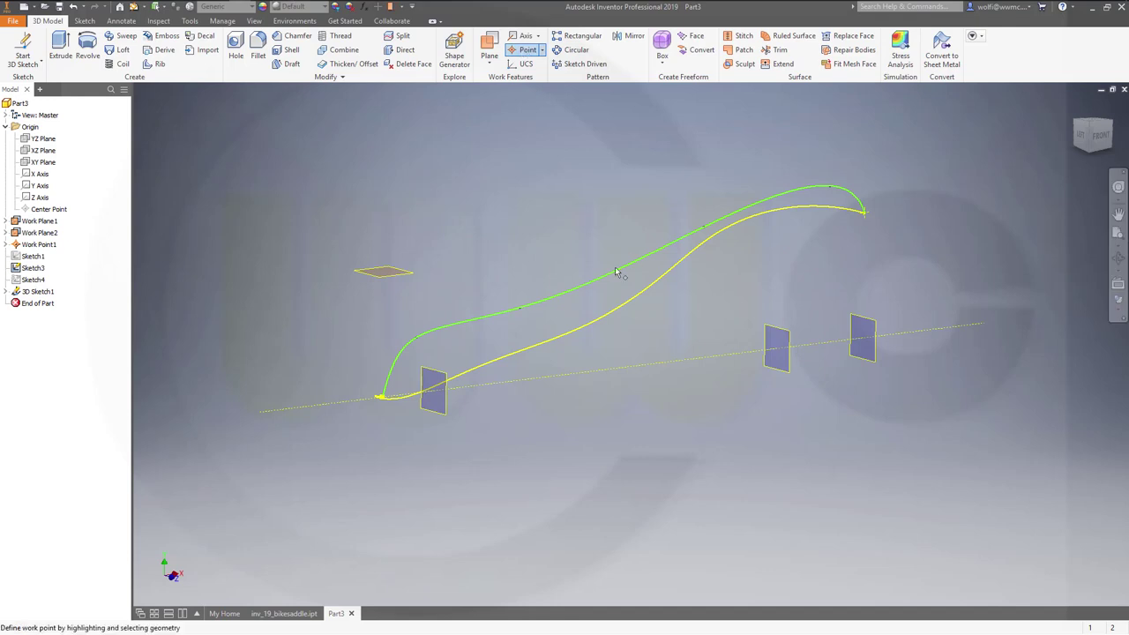
{"action": "left_click", "coordinate": [433, 376]}
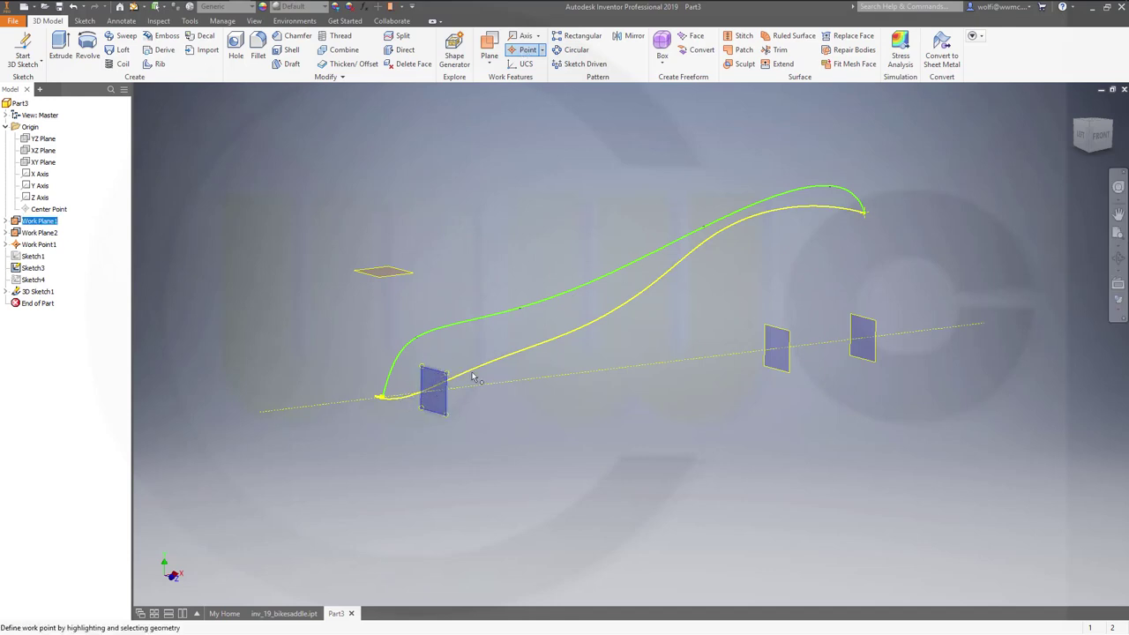
{"action": "left_click", "coordinate": [470, 375]}
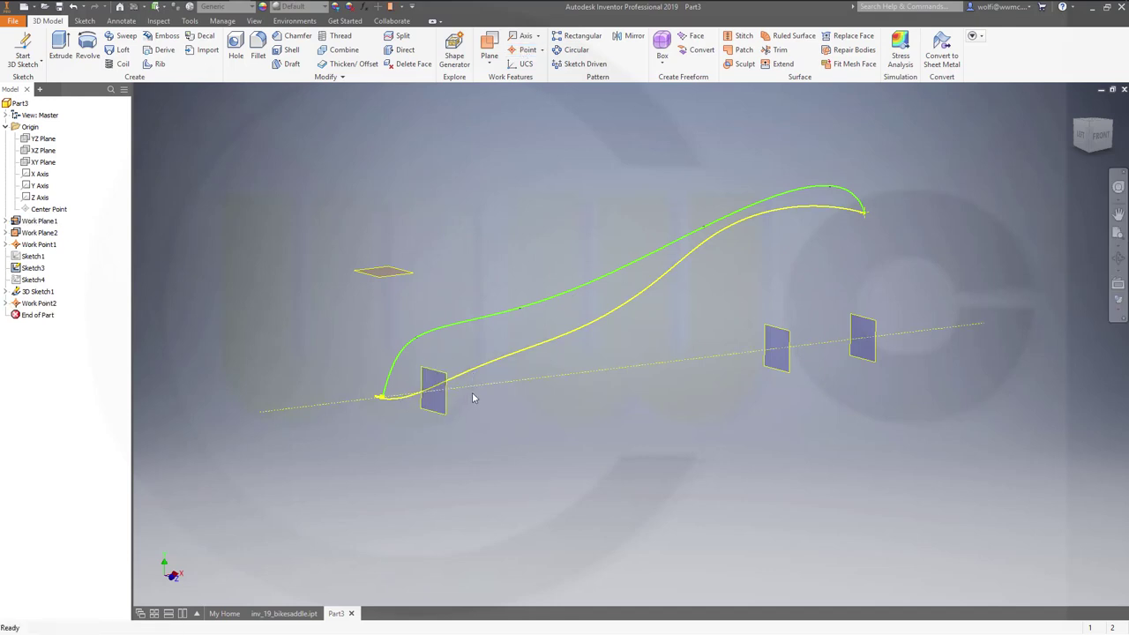
- Create a work point where Work Plane1 intersects the side-profile spline
{"action": "left_click", "coordinate": [524, 49]}
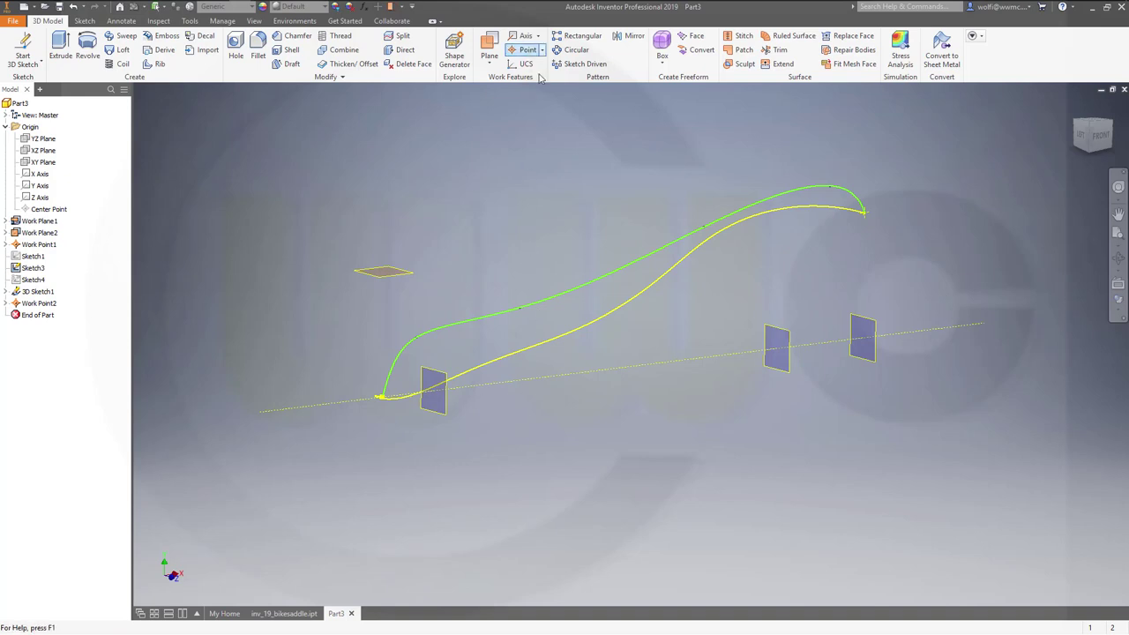
{"action": "left_click", "coordinate": [443, 404]}
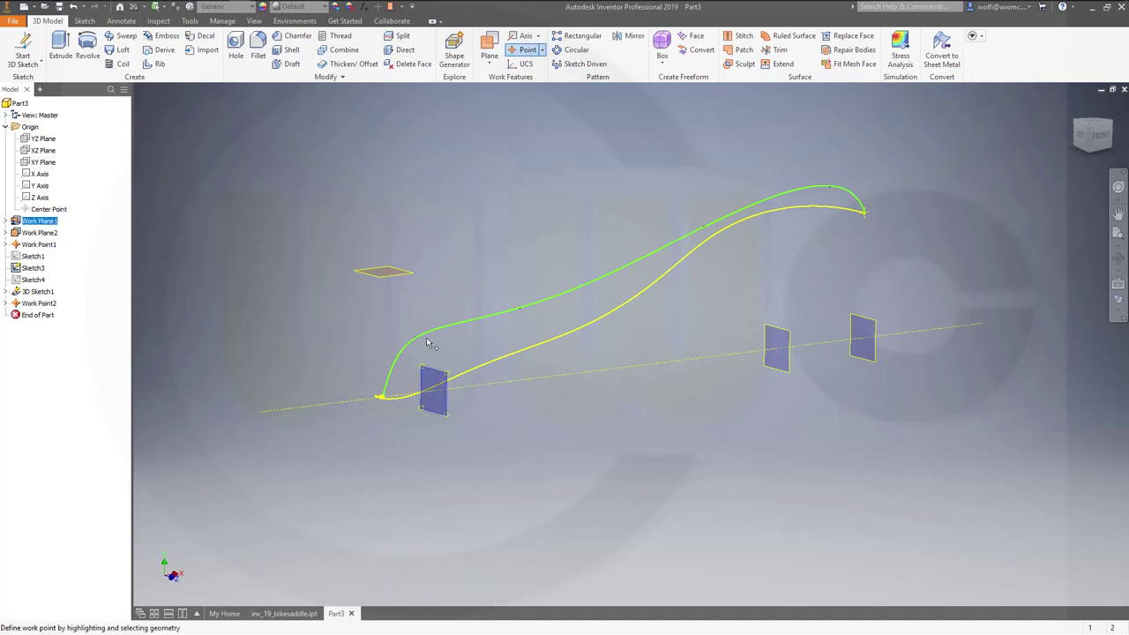
{"action": "left_click", "coordinate": [428, 338]}
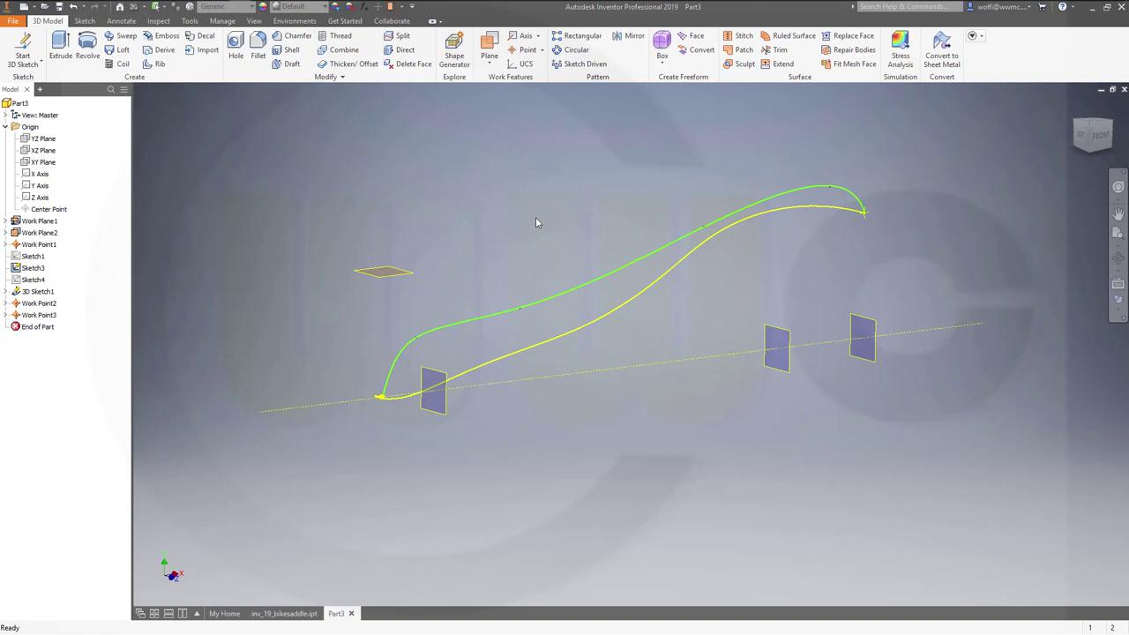
- Create two work points where Work Plane2 intersects the 3D sketch curve and the side-profile spline
{"action": "left_click", "coordinate": [491, 48]}
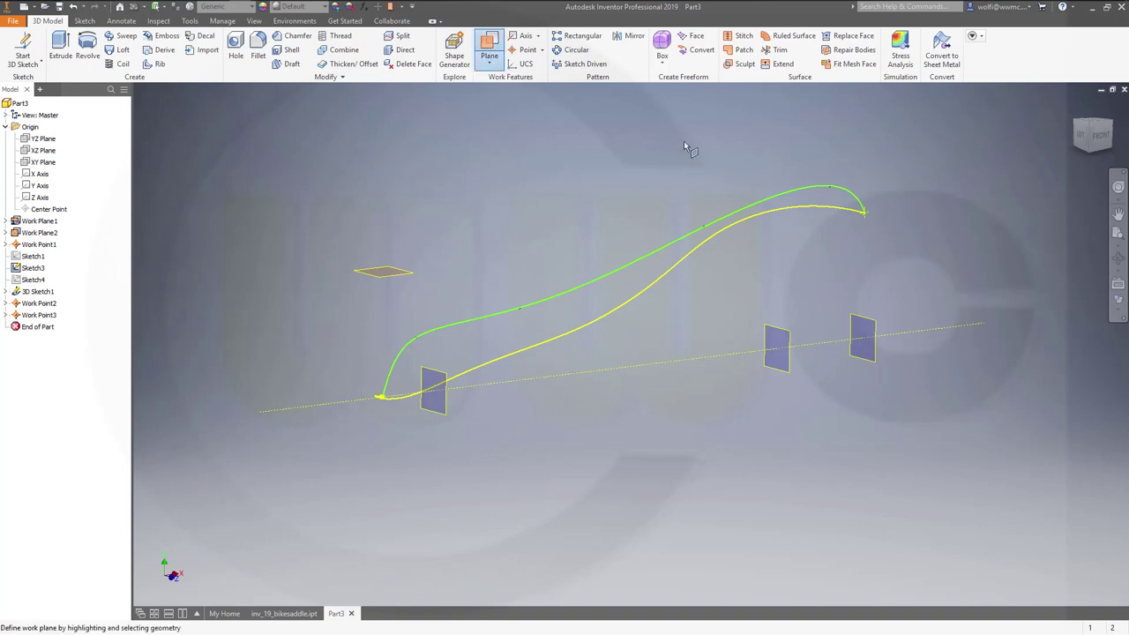
{"action": "left_click", "coordinate": [785, 334]}
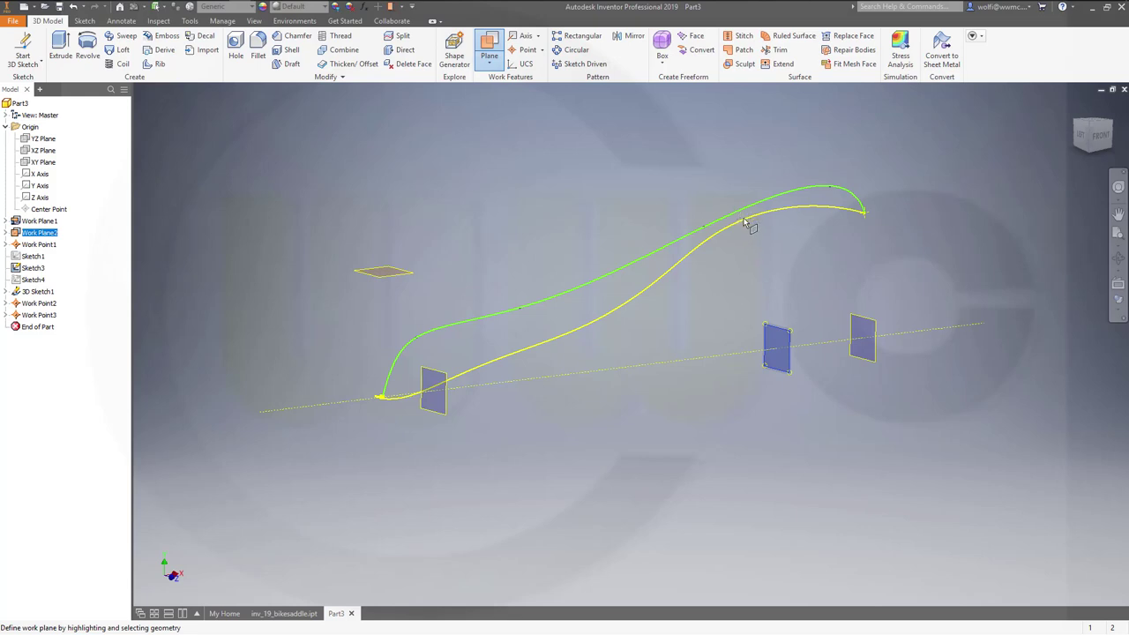
{"action": "left_click", "coordinate": [525, 49]}
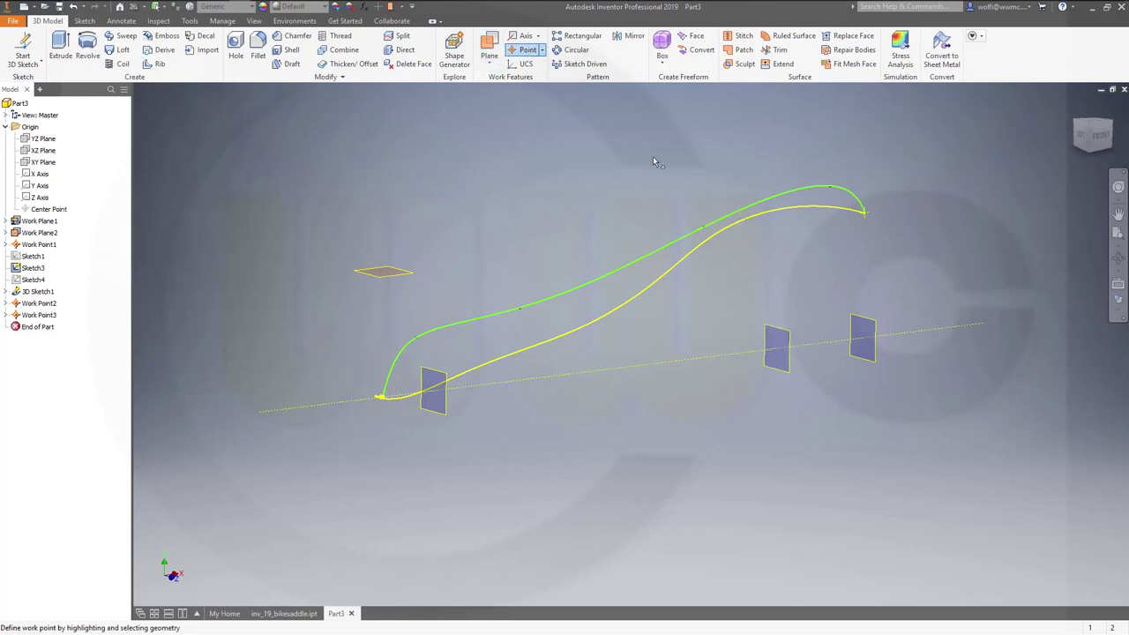
{"action": "left_click", "coordinate": [774, 333]}
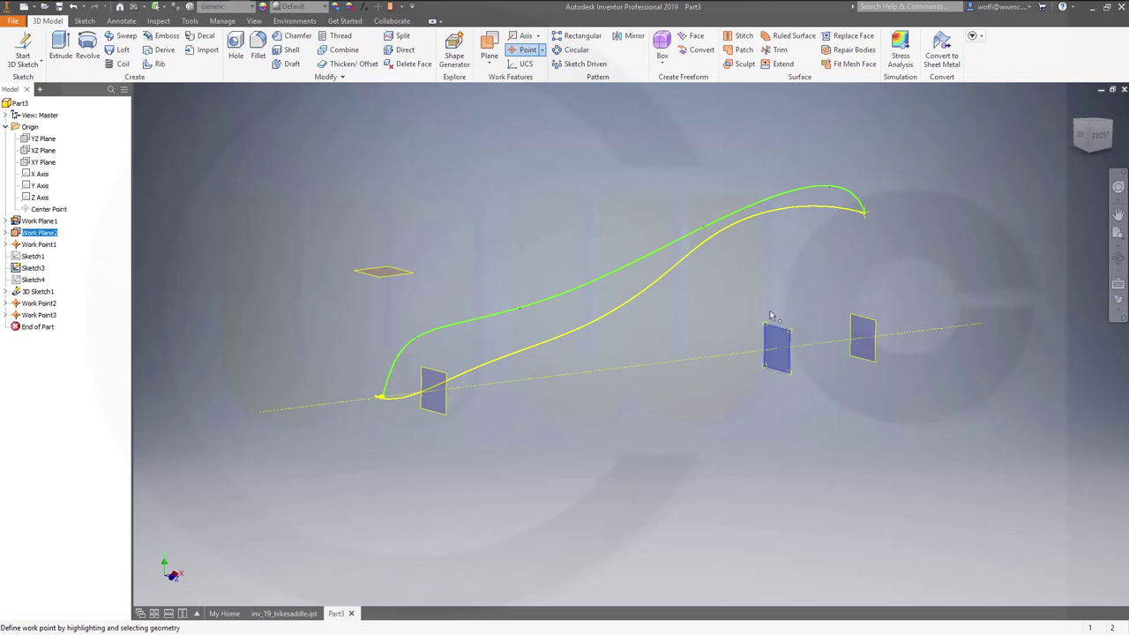
{"action": "left_click", "coordinate": [750, 221]}
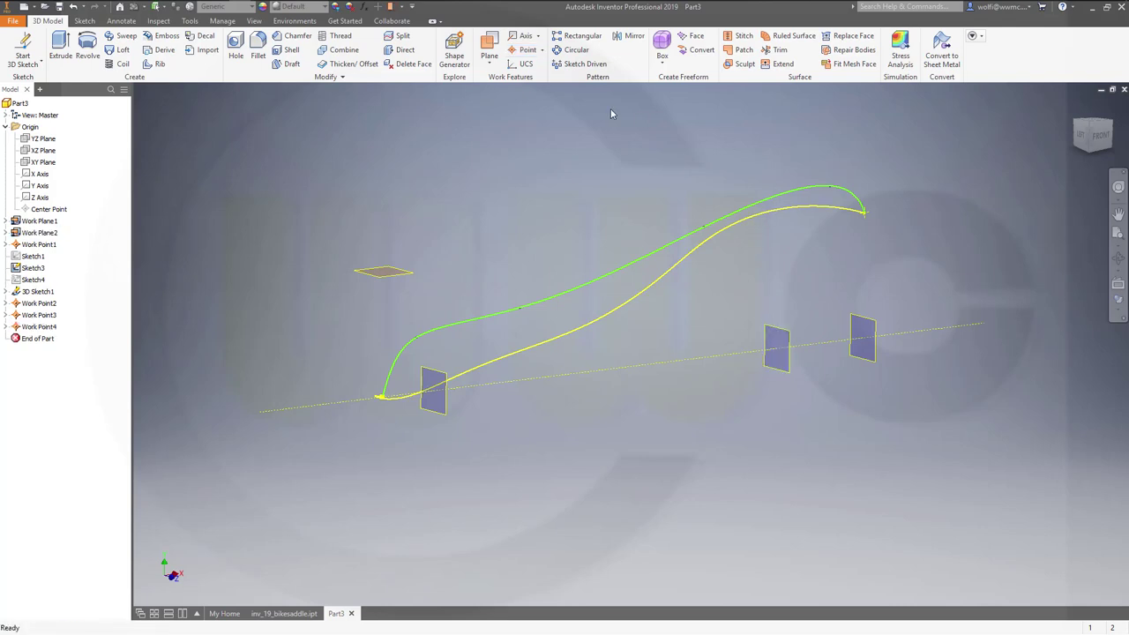
{"action": "left_click", "coordinate": [783, 332]}
{"action": "left_click", "coordinate": [699, 229]}
- Start a 2D sketch on Work Plane1 and project Work Point2 and Work Point3 into it
{"action": "middle_click_drag", "start_coordinate": [591, 426], "coordinate": [649, 423], "text": "shift"}
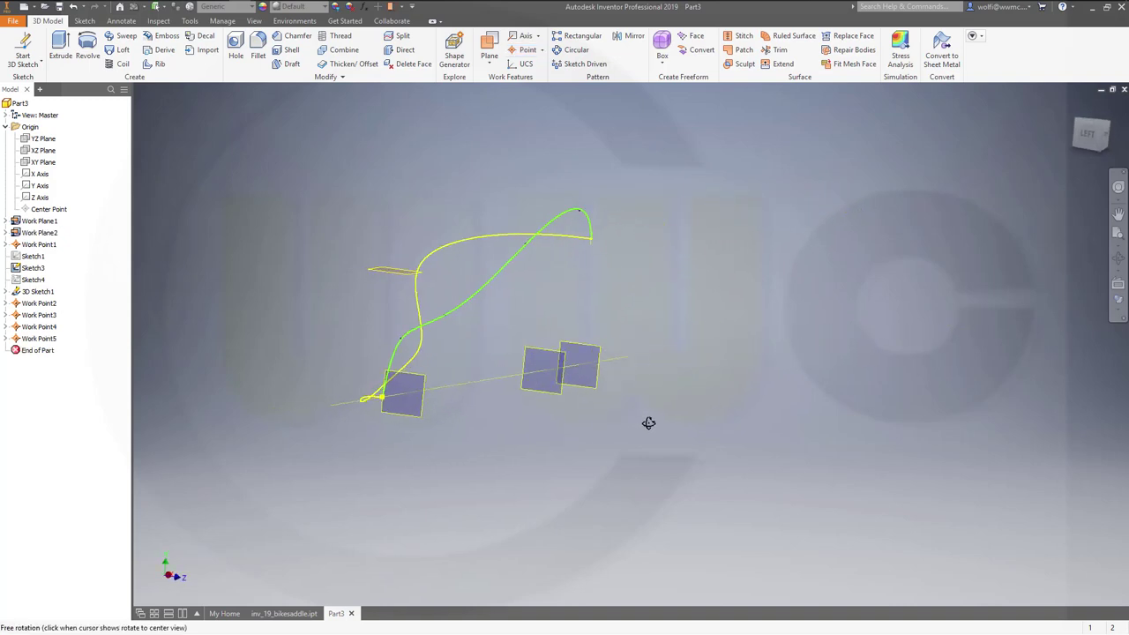
{"action": "scroll", "coordinate": [273, 388], "scroll_direction": "down", "scroll_amount": 2}
{"action": "scroll", "coordinate": [291, 370], "scroll_direction": "up", "scroll_amount": 5}
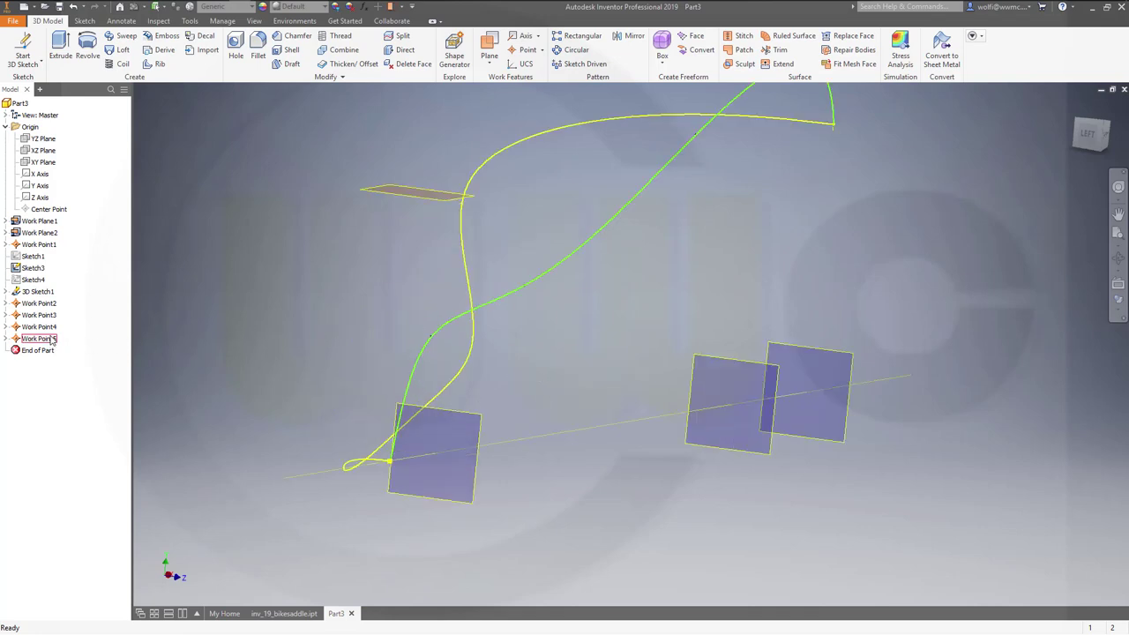
{"action": "left_click", "coordinate": [49, 304]}
{"action": "left_click", "coordinate": [226, 300]}
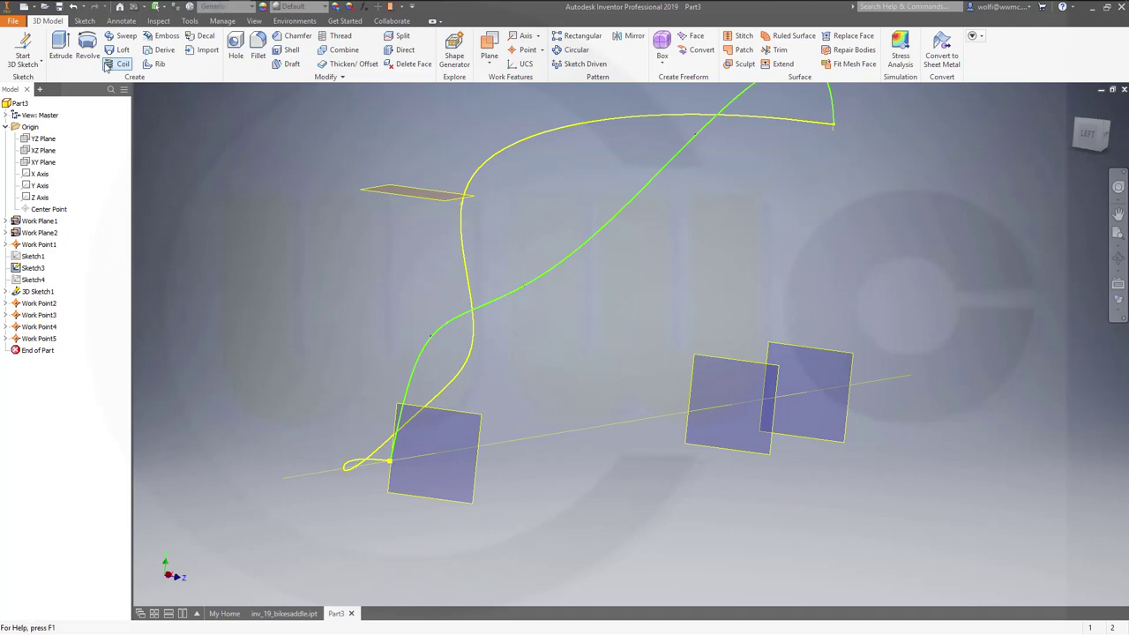
{"action": "left_click", "coordinate": [42, 64]}
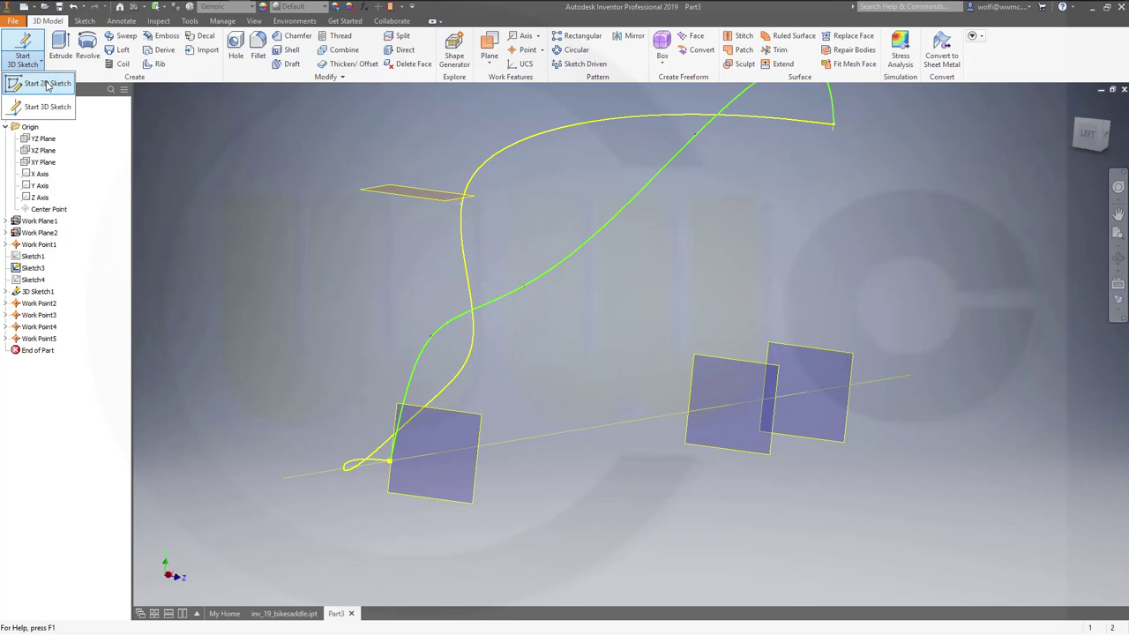
{"action": "left_click", "coordinate": [46, 83]}
{"action": "left_click", "coordinate": [462, 419]}
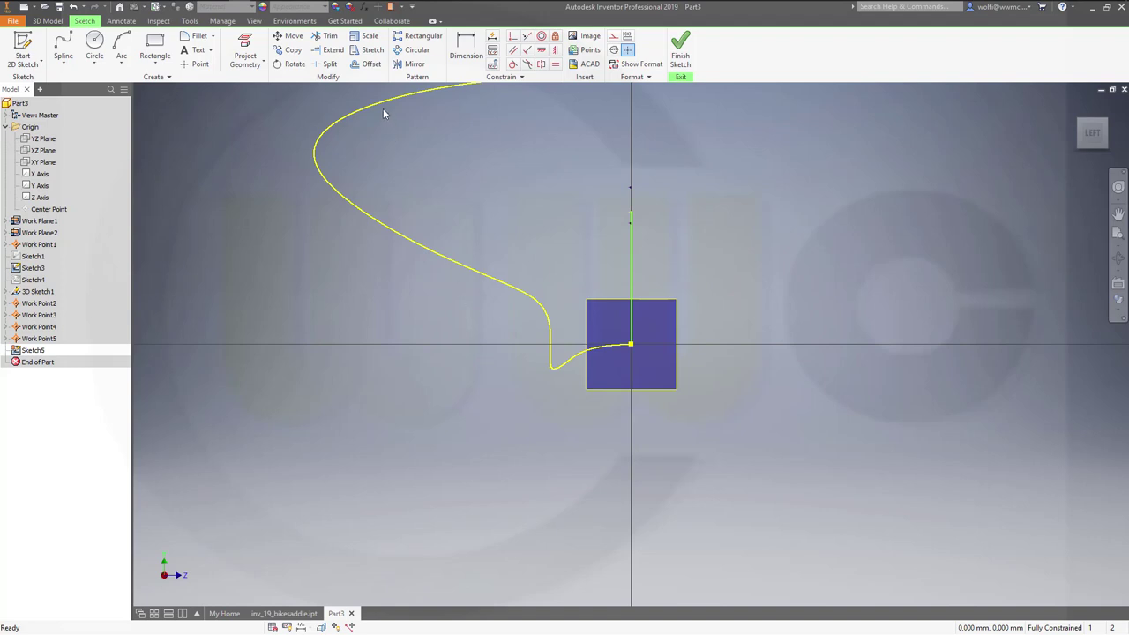
{"action": "left_click", "coordinate": [244, 52]}
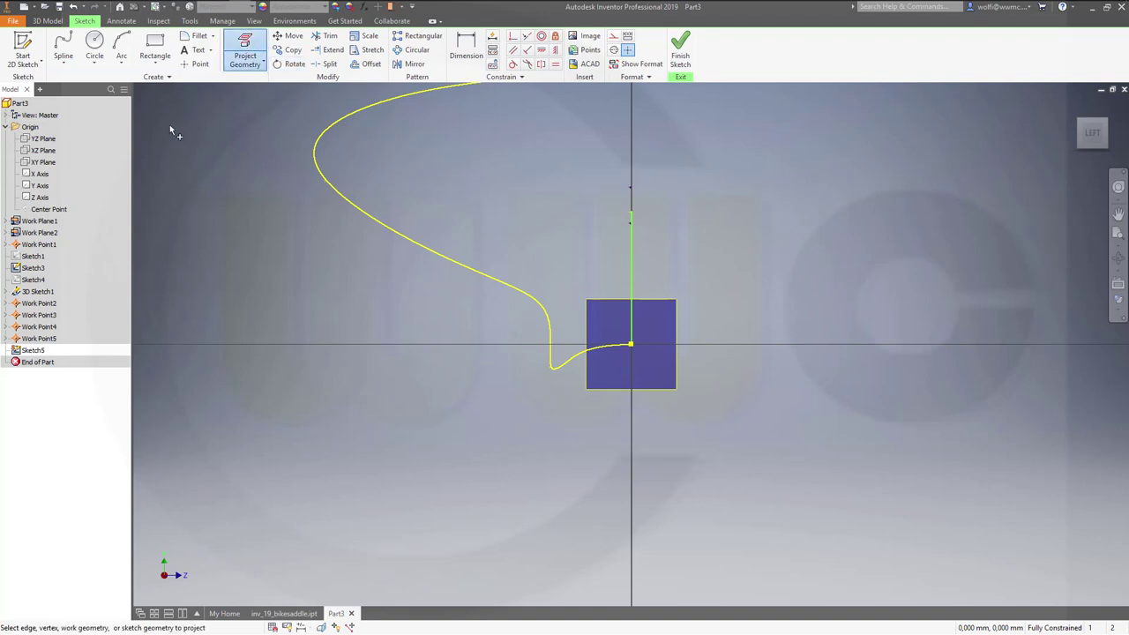
{"action": "left_click", "coordinate": [40, 309]}
{"action": "left_click", "coordinate": [44, 316]}
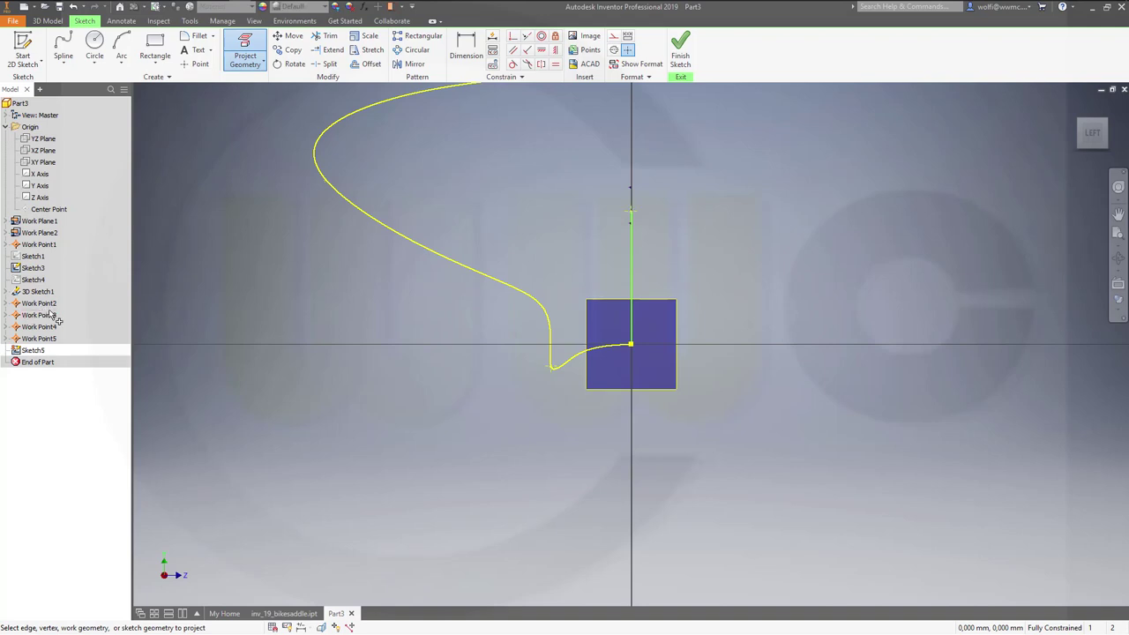
- Draw a two-point spline between the projected work points and activate the tangent handle at its upper end
{"action": "left_click", "coordinate": [66, 49]}
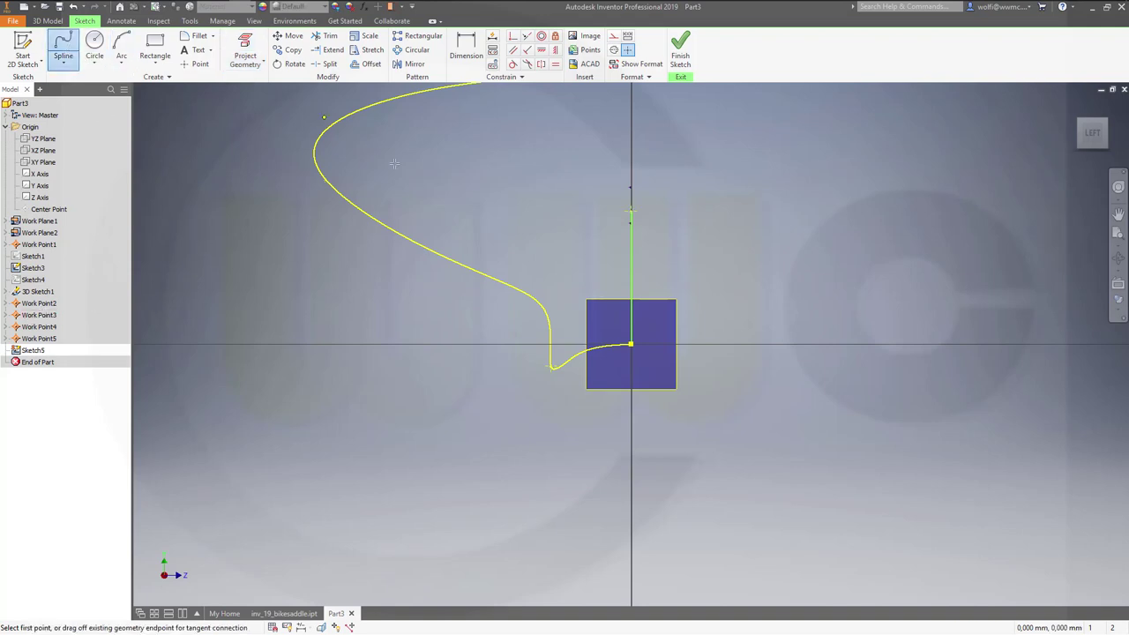
{"action": "left_click", "coordinate": [551, 366]}
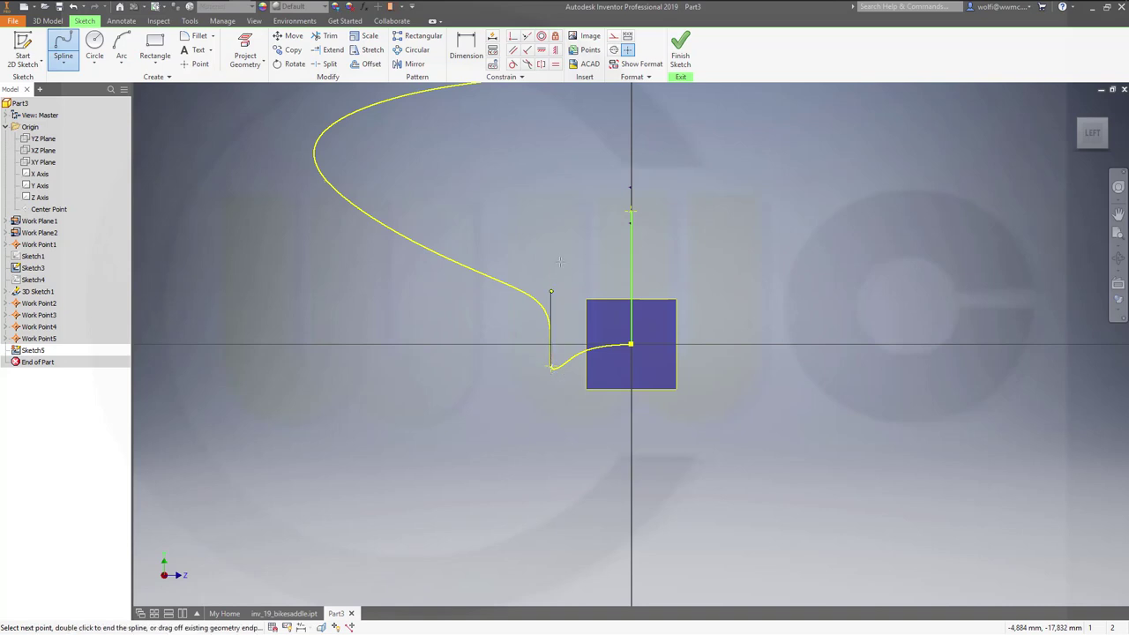
{"action": "left_click", "coordinate": [644, 217]}
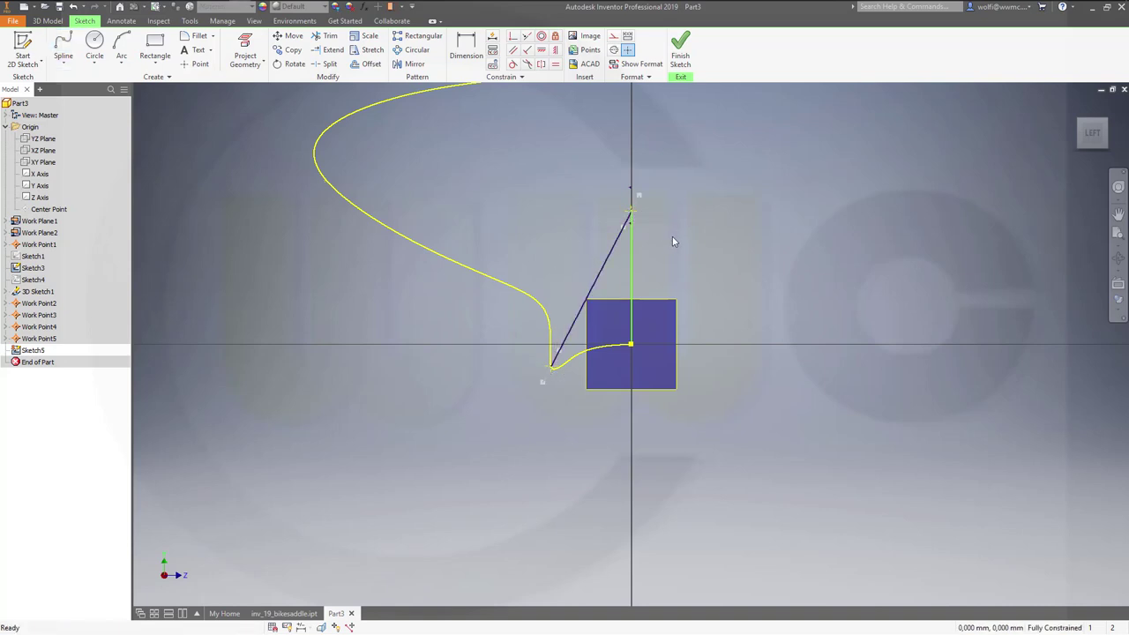
{"action": "right_click", "coordinate": [634, 204]}
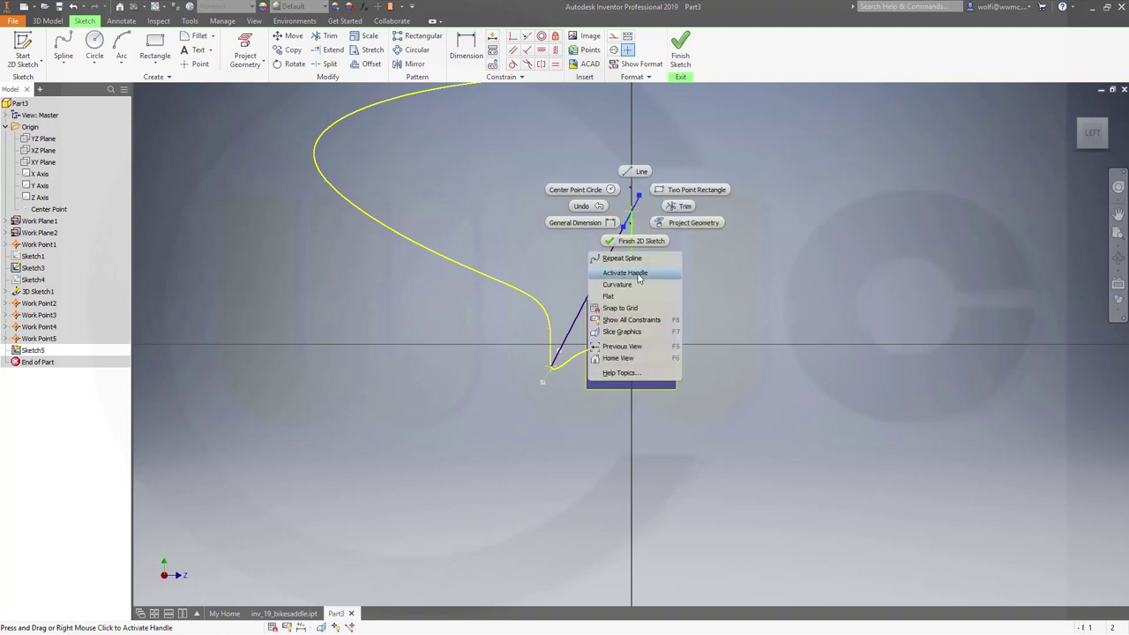
{"action": "left_click", "coordinate": [647, 268]}
{"action": "left_click", "coordinate": [637, 201]}
- Try a Horizontal constraint on the tangent handle at the spline's upper end
{"action": "left_click", "coordinate": [541, 49]}
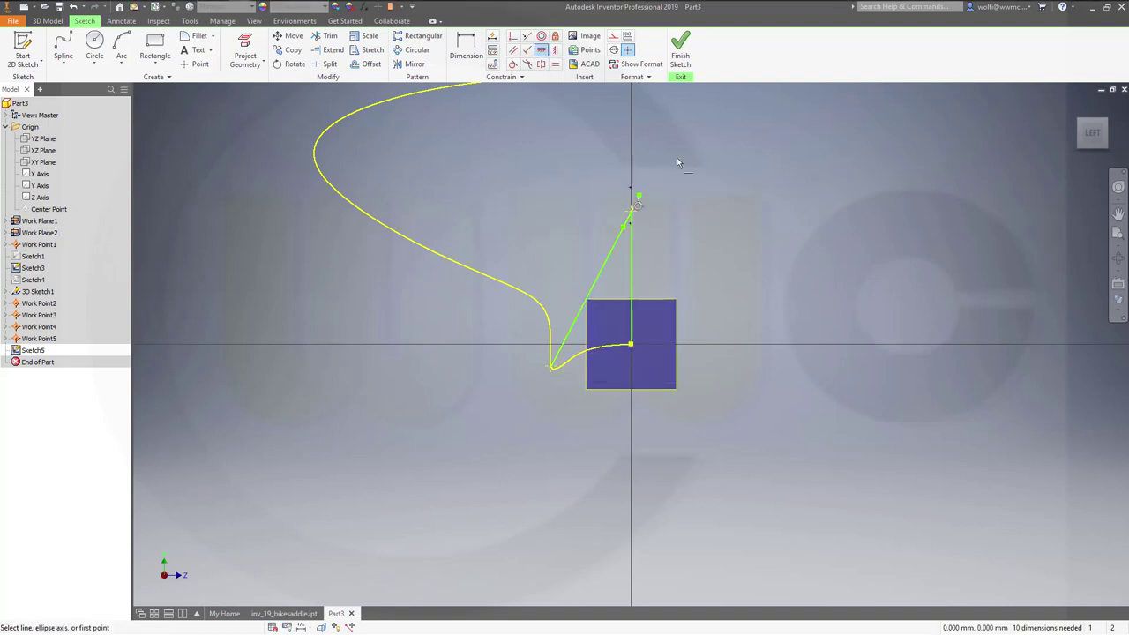
{"action": "left_click", "coordinate": [626, 225]}
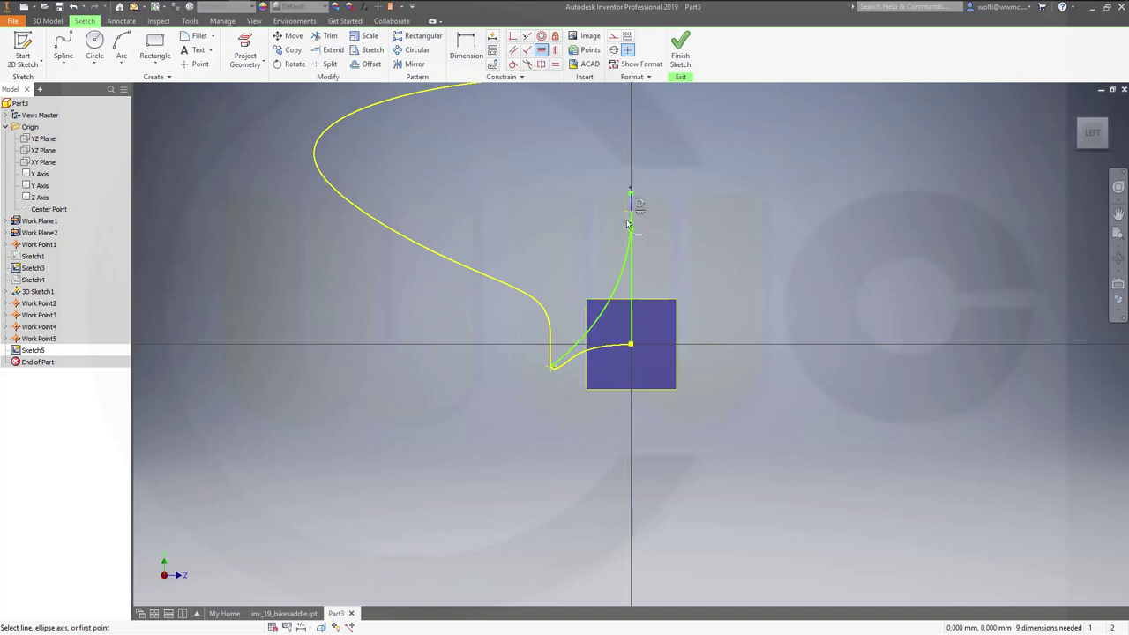
{"action": "key", "text": "Escape"}
{"action": "key", "text": "ctrl+z"}
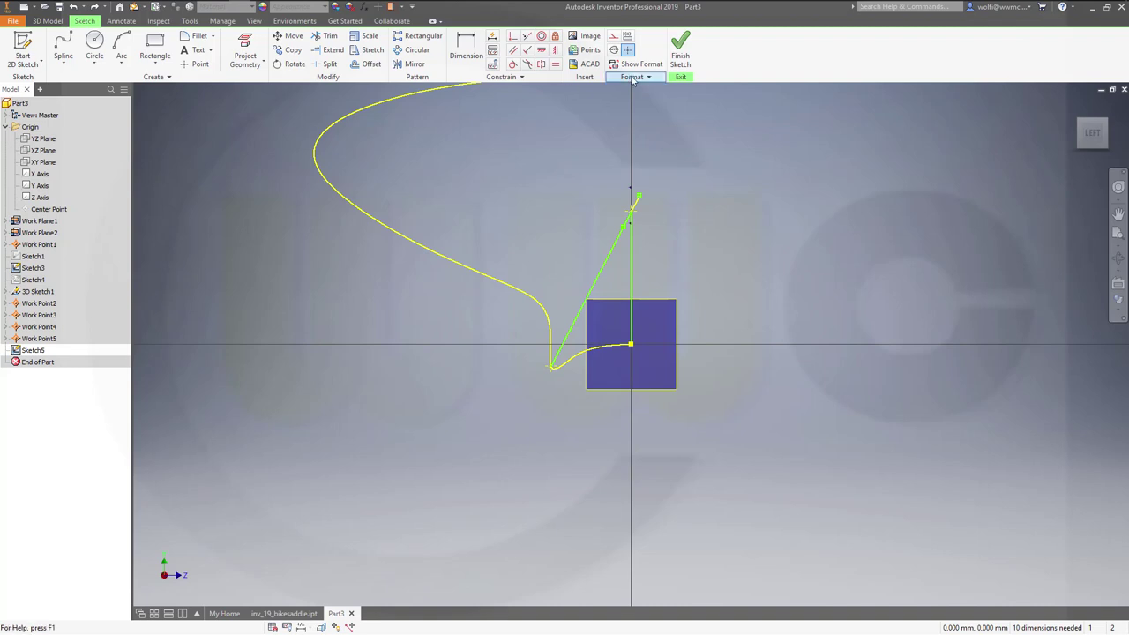
- Apply a Vertical constraint to the tangent handle at the spline's upper end
{"action": "left_click", "coordinate": [554, 51]}
{"action": "left_click", "coordinate": [636, 206]}
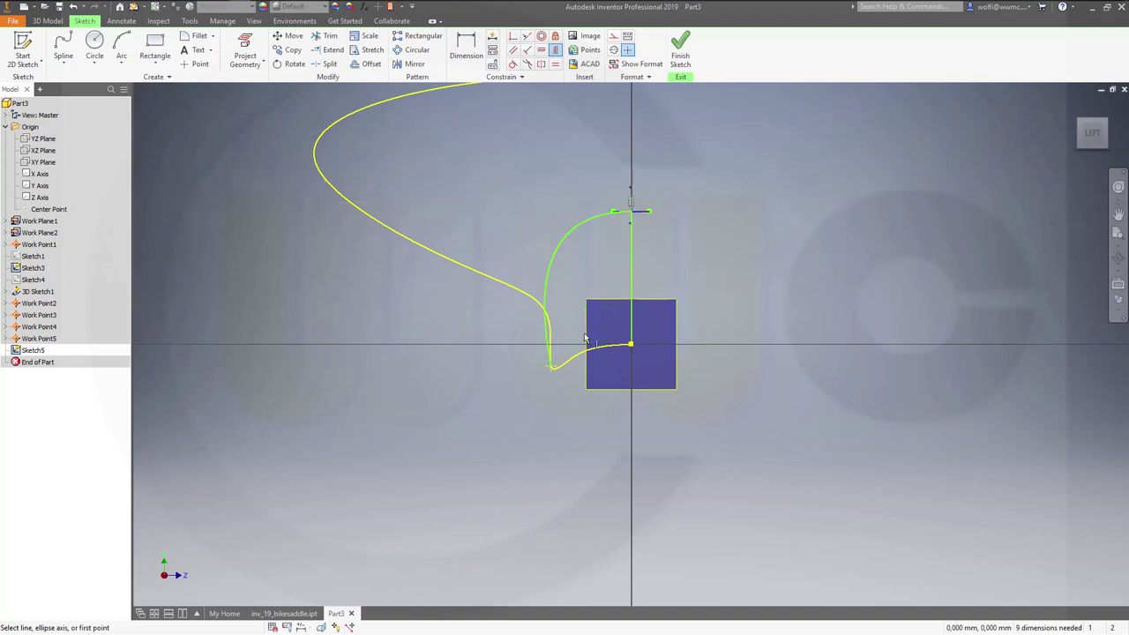
{"action": "key", "text": "Escape"}
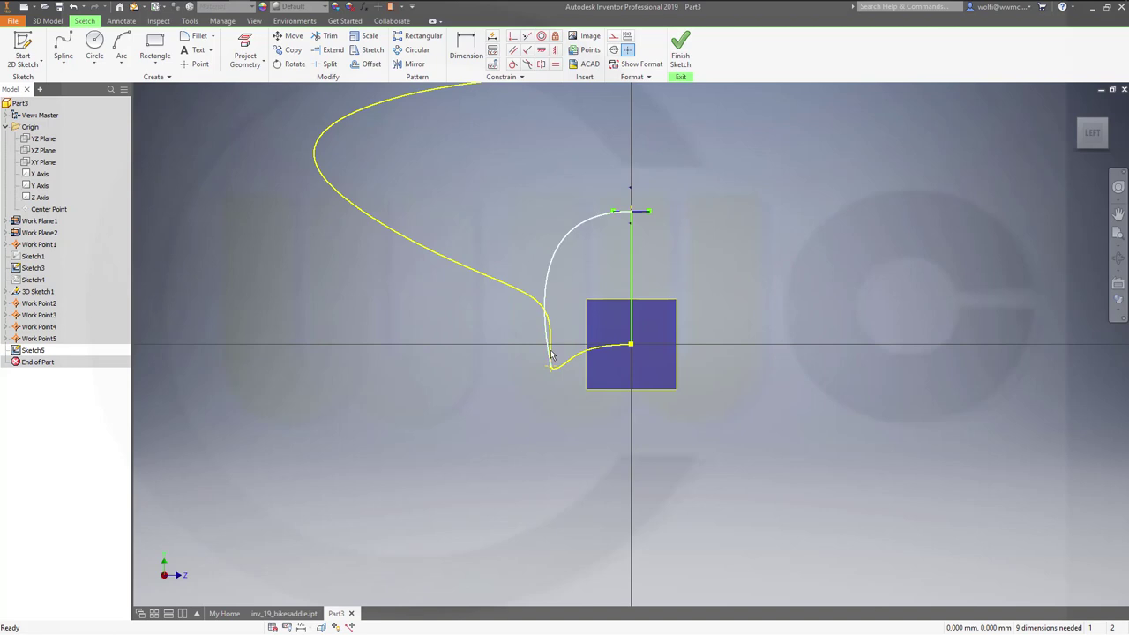
- Activate the tangent handle at the spline's lower end, apply a Horizontal constraint to it, and finish the sketch
{"action": "right_click", "coordinate": [551, 355]}
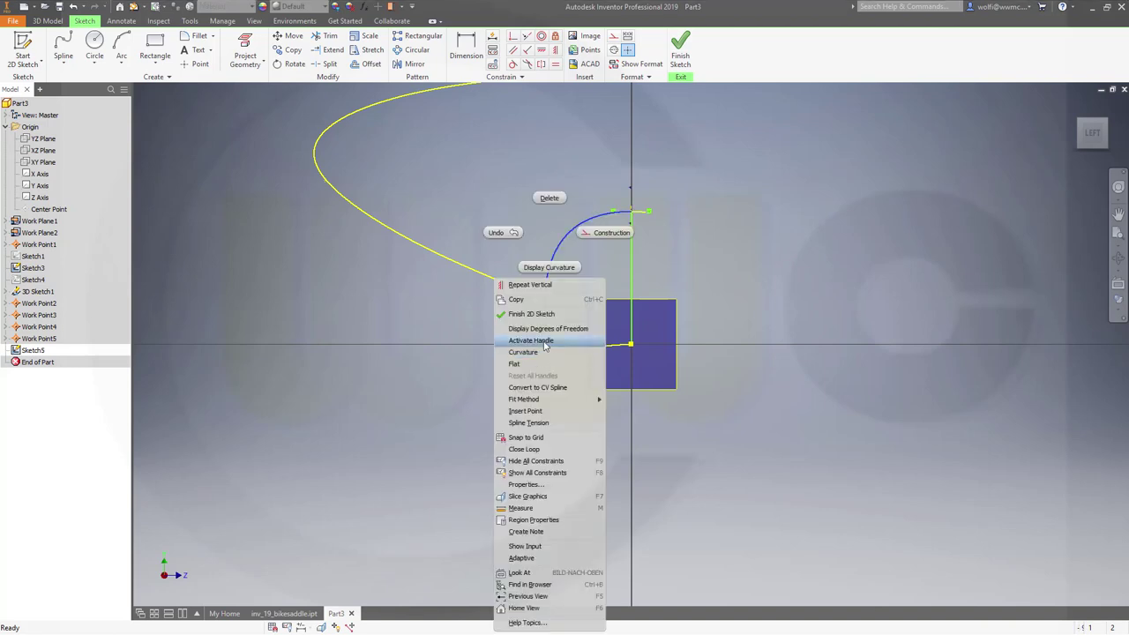
{"action": "left_click", "coordinate": [548, 352]}
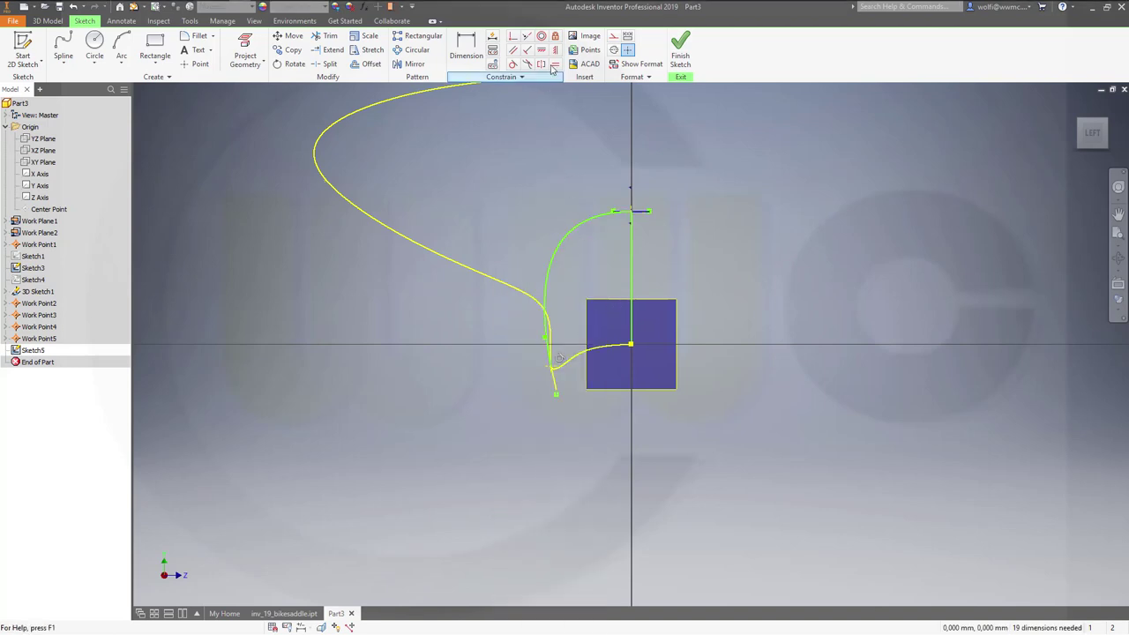
{"action": "left_click", "coordinate": [542, 51]}
{"action": "left_click", "coordinate": [554, 386]}
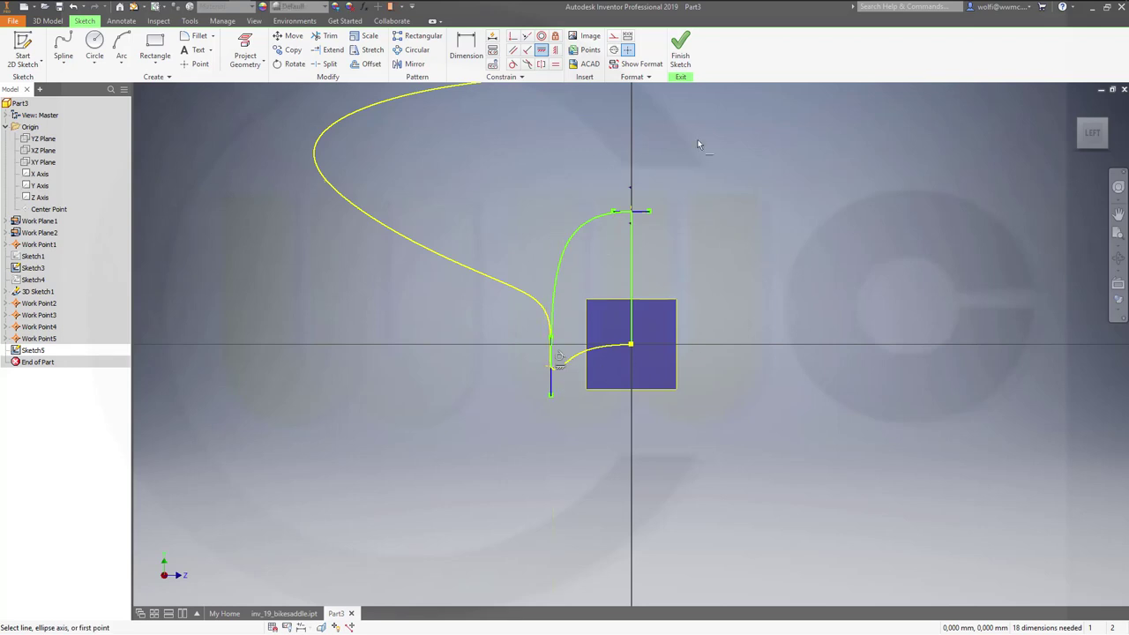
{"action": "left_click", "coordinate": [681, 58]}
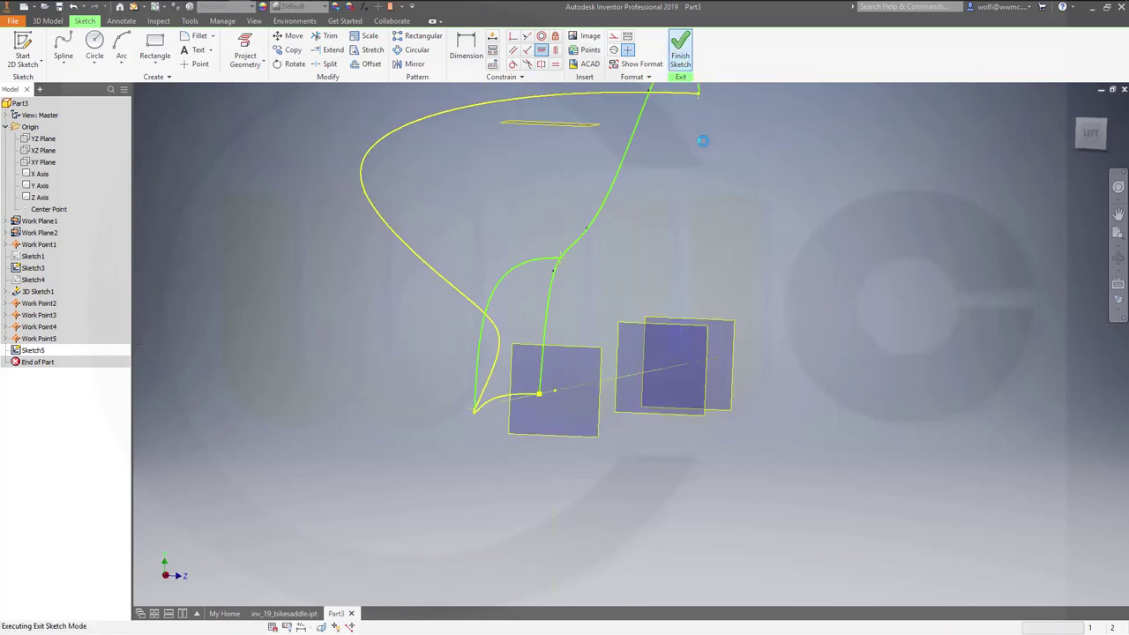
- Start a 2D sketch on Work Plane2 and project Work Point4 and Work Point5 into it
{"action": "middle_click_drag", "start_coordinate": [627, 299], "coordinate": [618, 336], "text": "shift"}
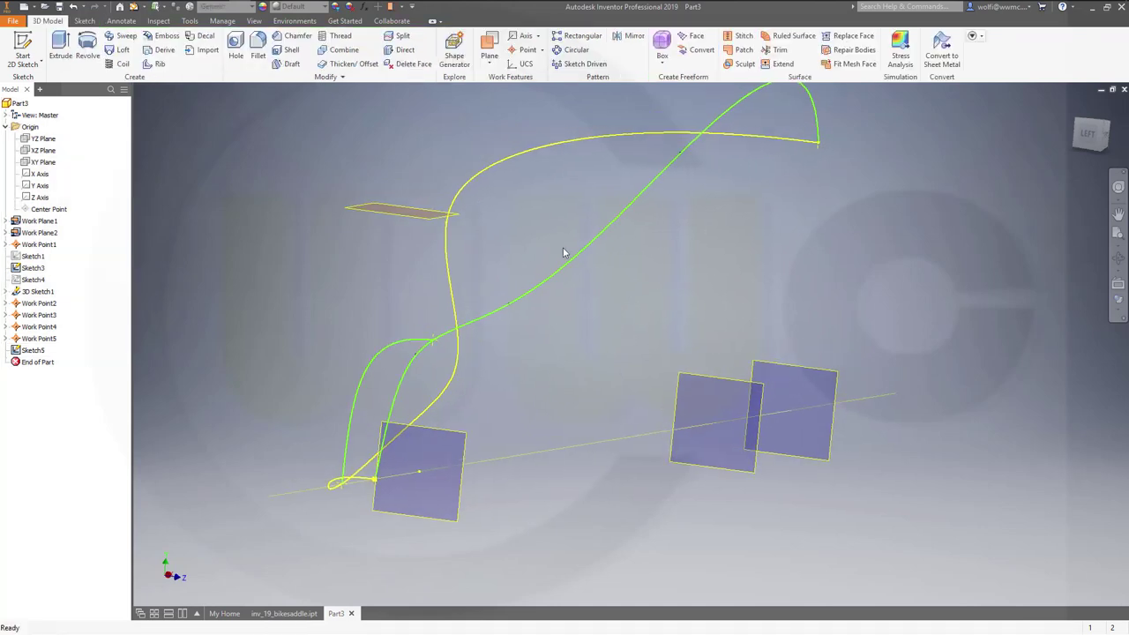
{"action": "left_click", "coordinate": [23, 49]}
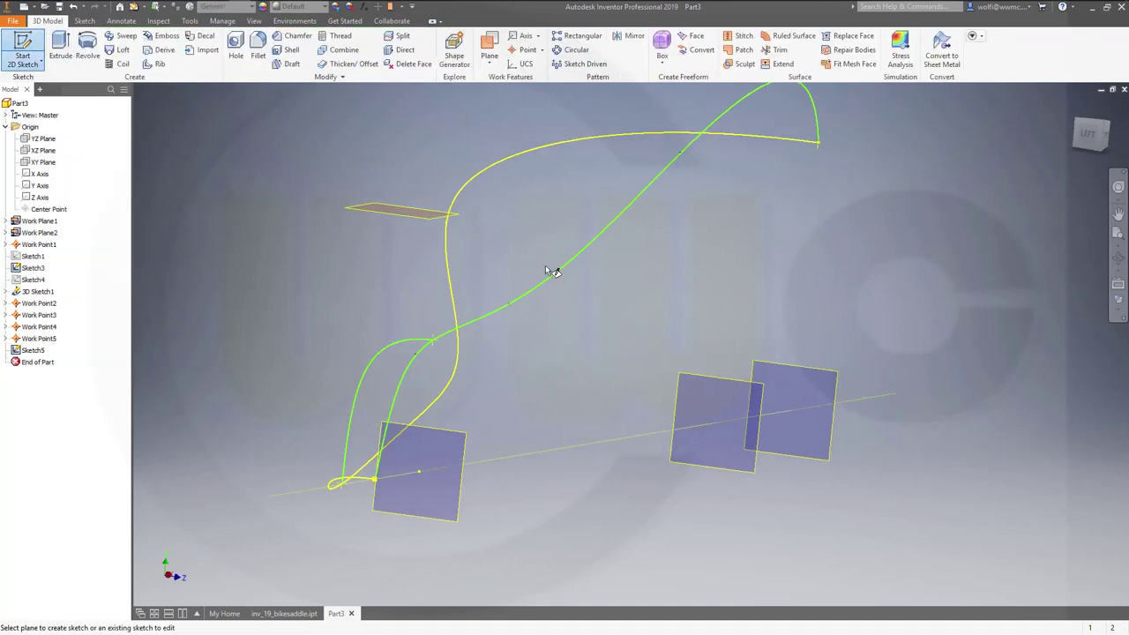
{"action": "left_click", "coordinate": [704, 375]}
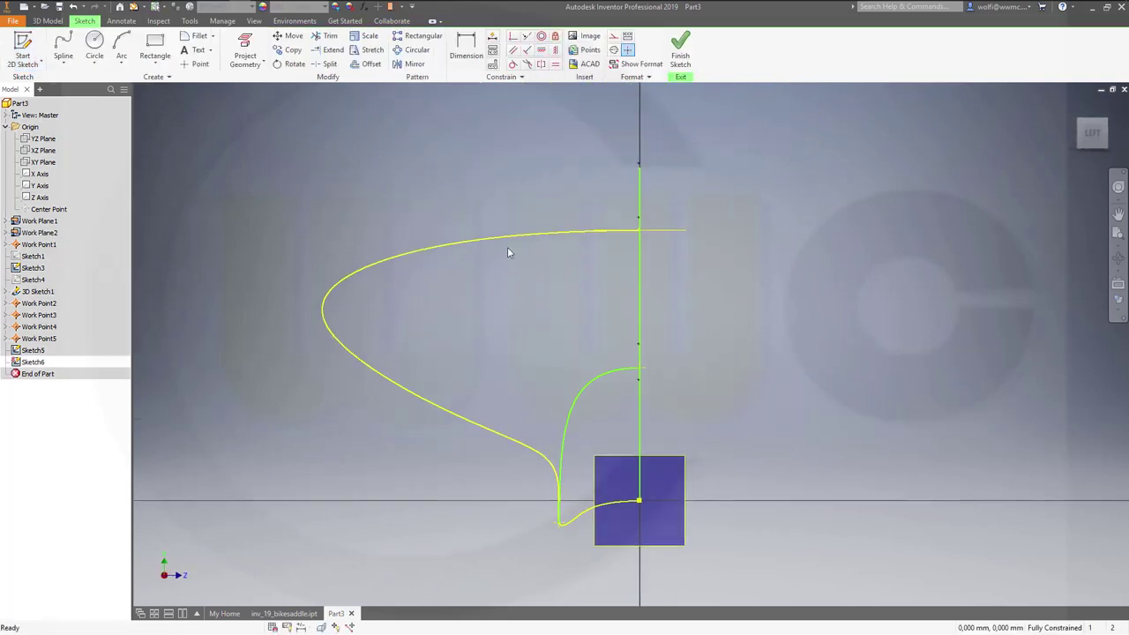
{"action": "left_click", "coordinate": [245, 53]}
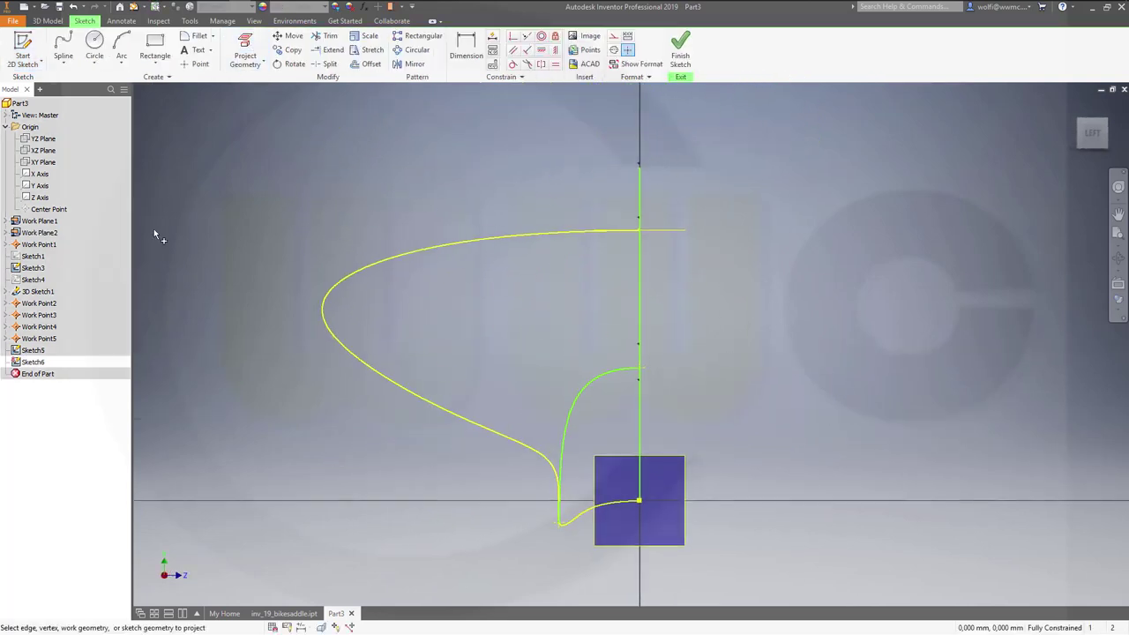
{"action": "left_click", "coordinate": [38, 328]}
{"action": "left_click", "coordinate": [41, 341]}
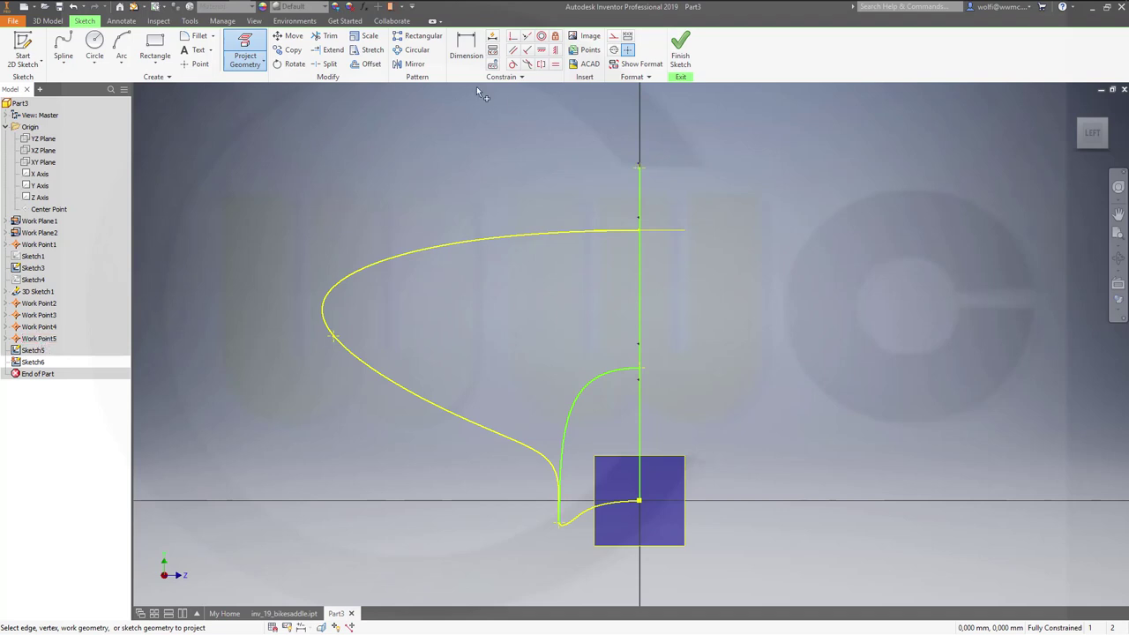
- Draw a two-point spline from the projected point on the 3D edge curve to the projected point atop the side profile
{"action": "left_click", "coordinate": [63, 48]}
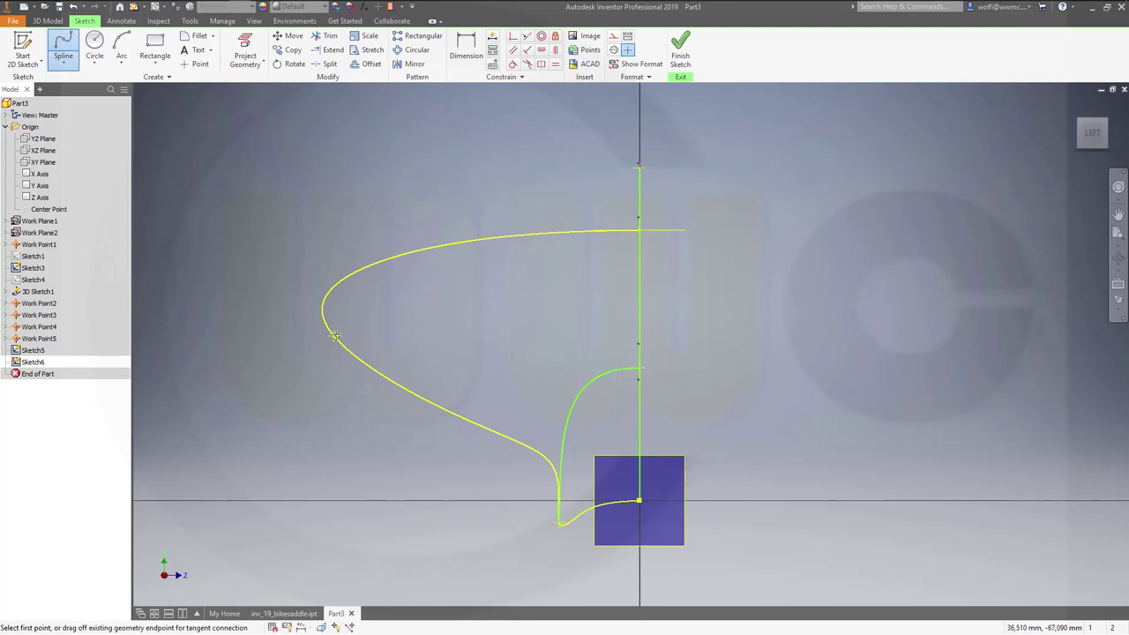
{"action": "left_click", "coordinate": [334, 336]}
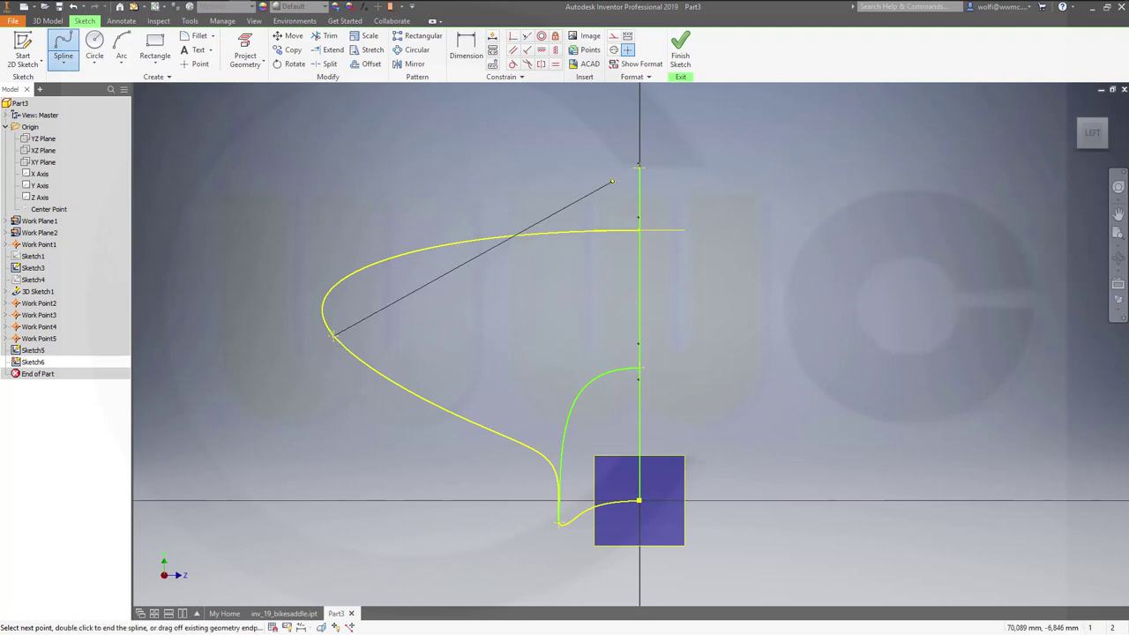
{"action": "left_click", "coordinate": [639, 167]}
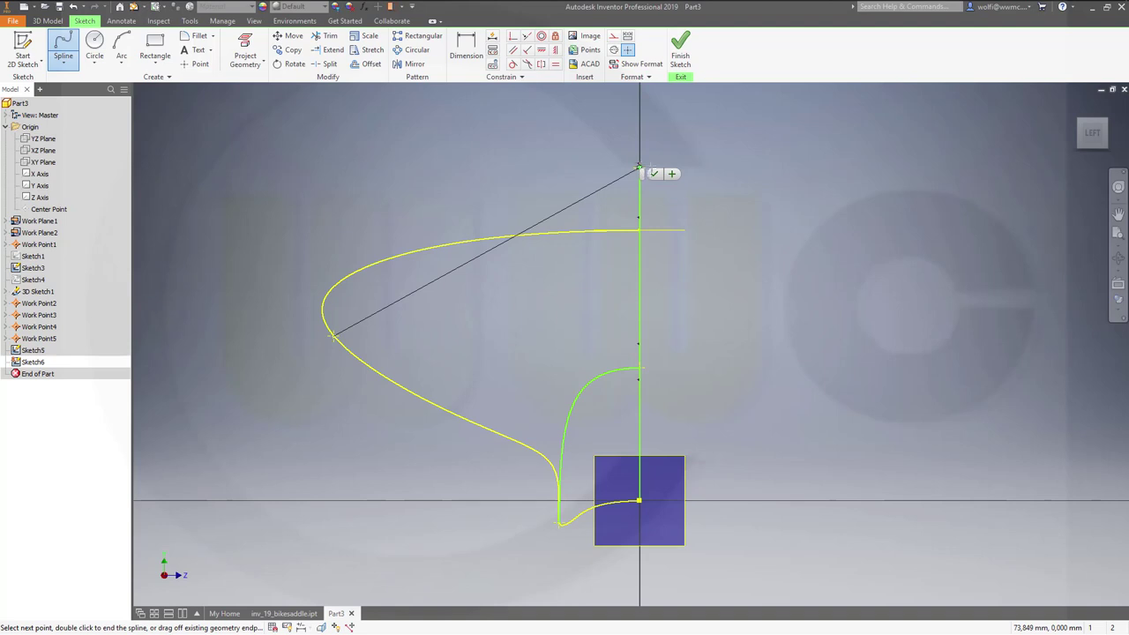
{"action": "left_click", "coordinate": [660, 173]}
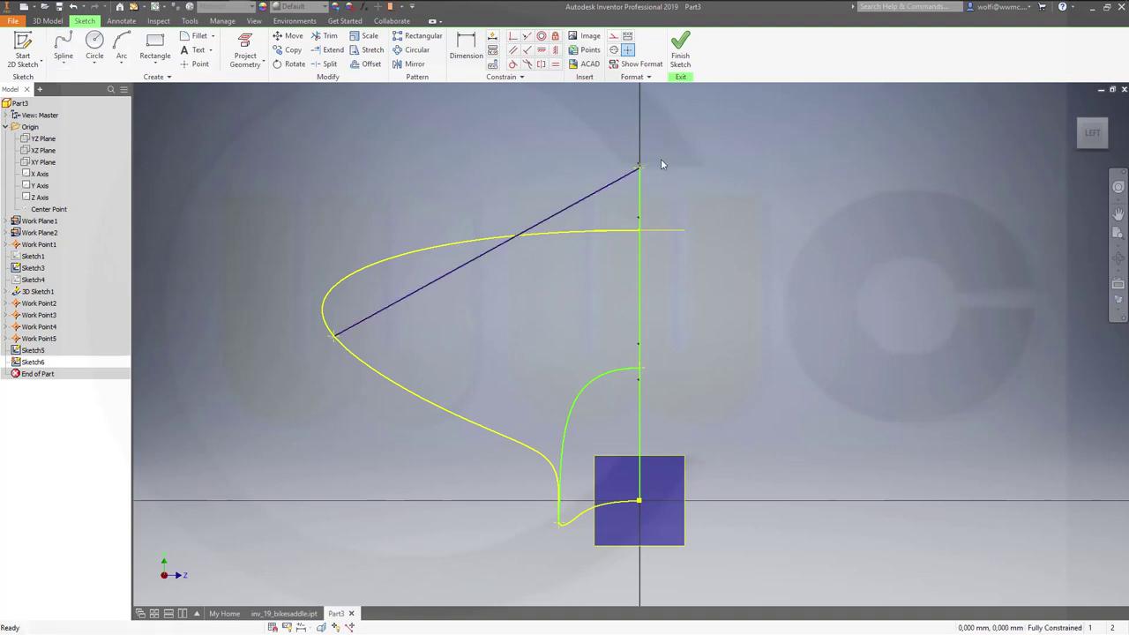
- Activate the tangent handle at the new spline's upper end and apply a Vertical constraint to it
{"action": "left_click", "coordinate": [633, 169]}
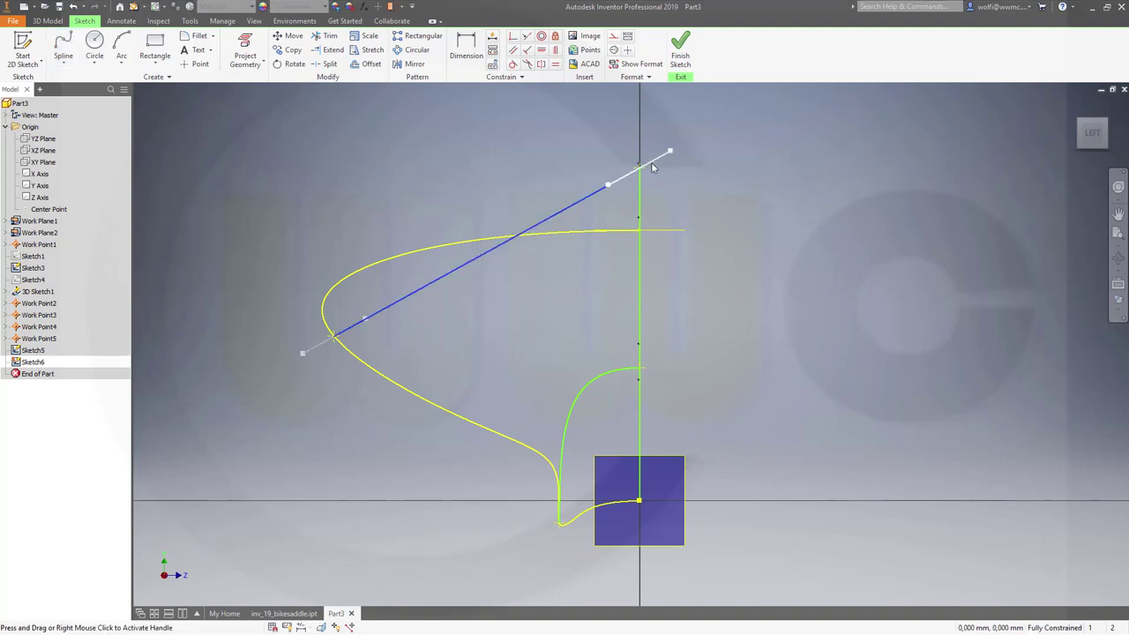
{"action": "right_click", "coordinate": [652, 167]}
{"action": "left_click", "coordinate": [648, 274]}
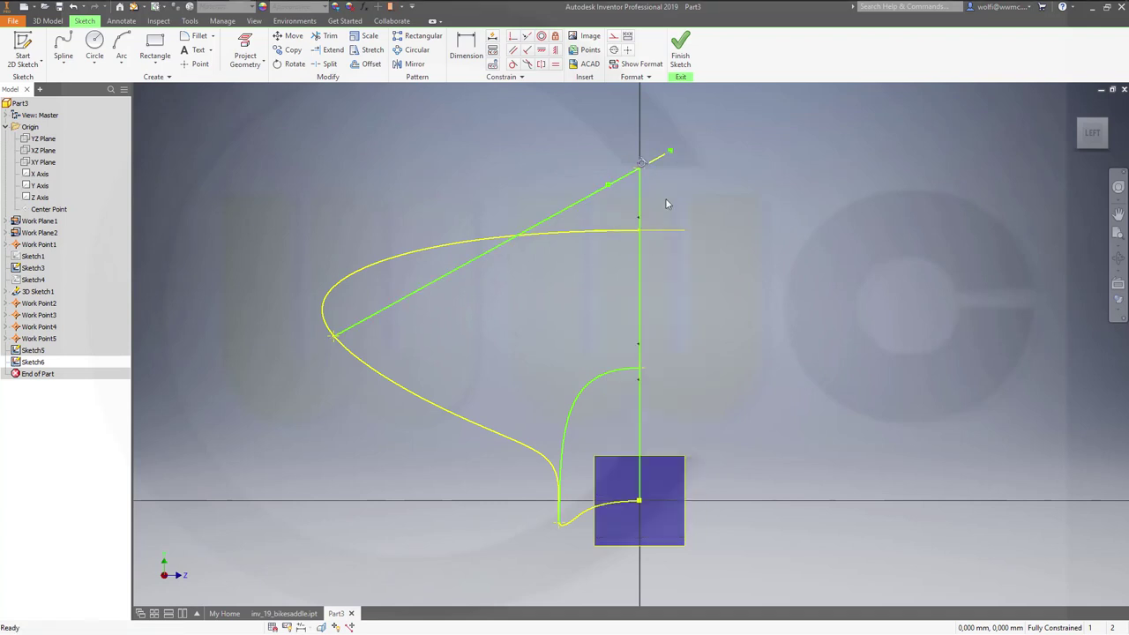
{"action": "left_click", "coordinate": [657, 159]}
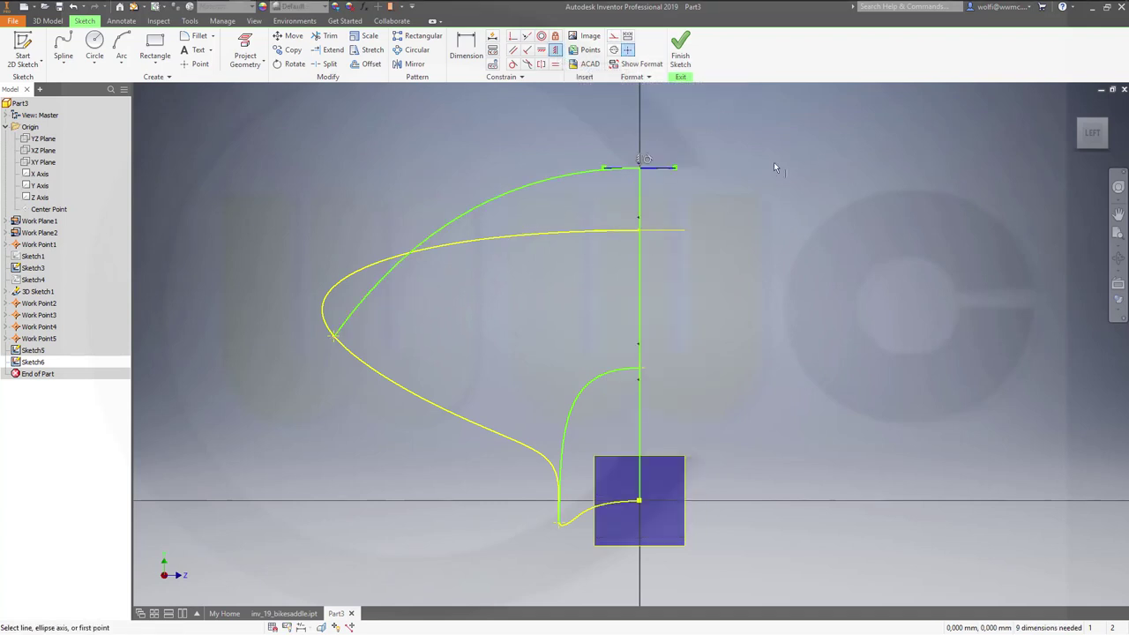
{"action": "key", "text": "Escape"}
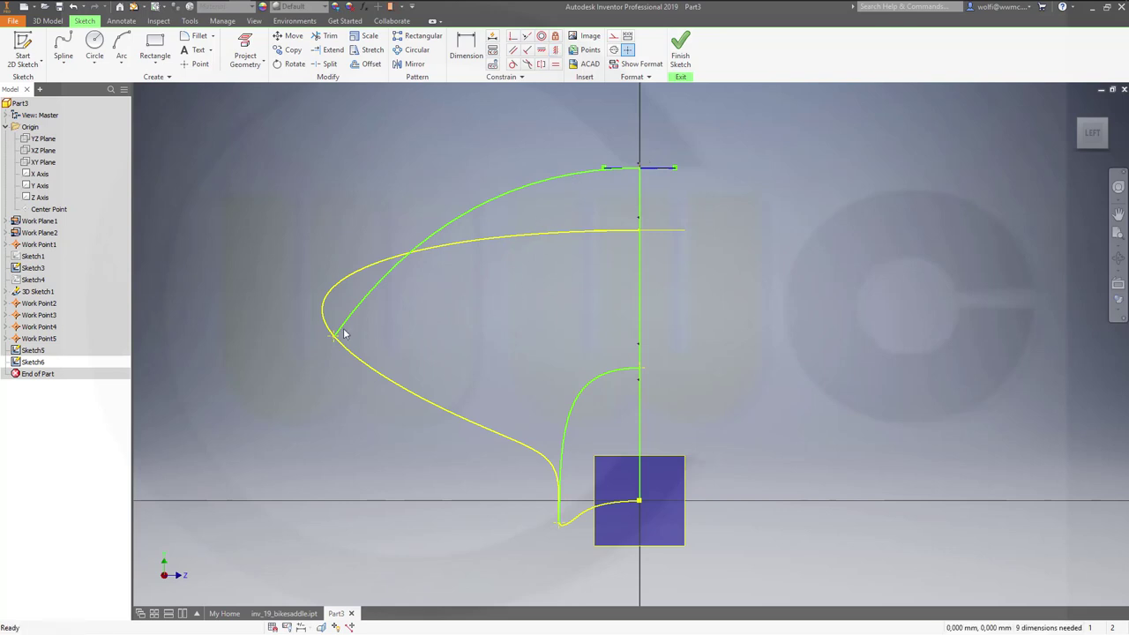
- Activate the tangent handle at the new spline's lower end, constrain it Horizontal, and finish the sketch
{"action": "left_click", "coordinate": [343, 331]}
{"action": "right_click", "coordinate": [342, 332]}
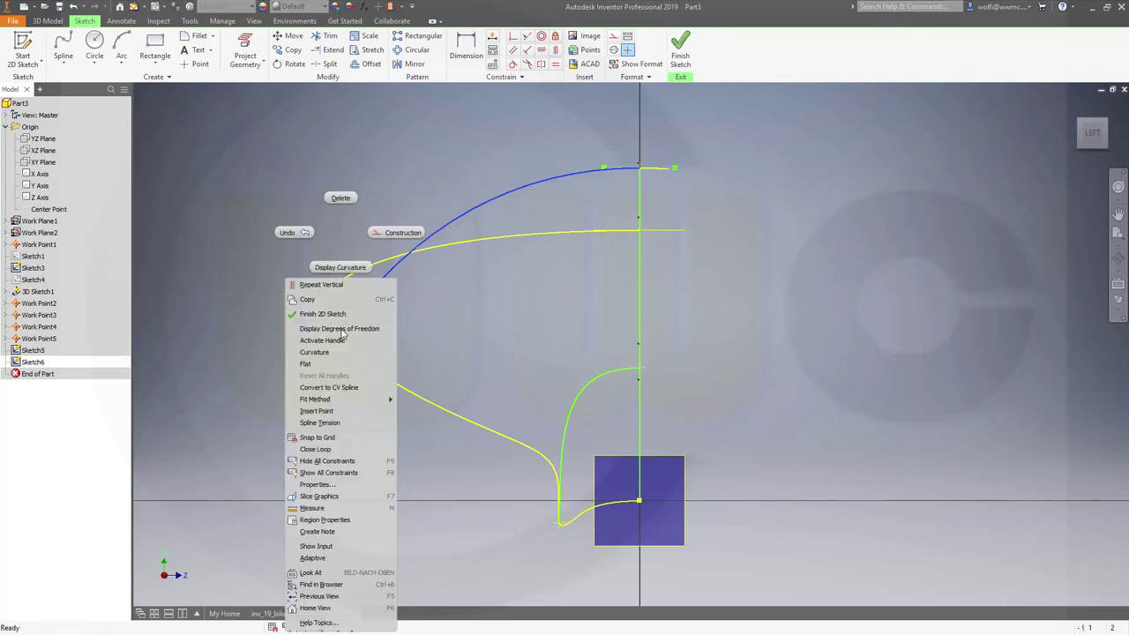
{"action": "left_click", "coordinate": [339, 340]}
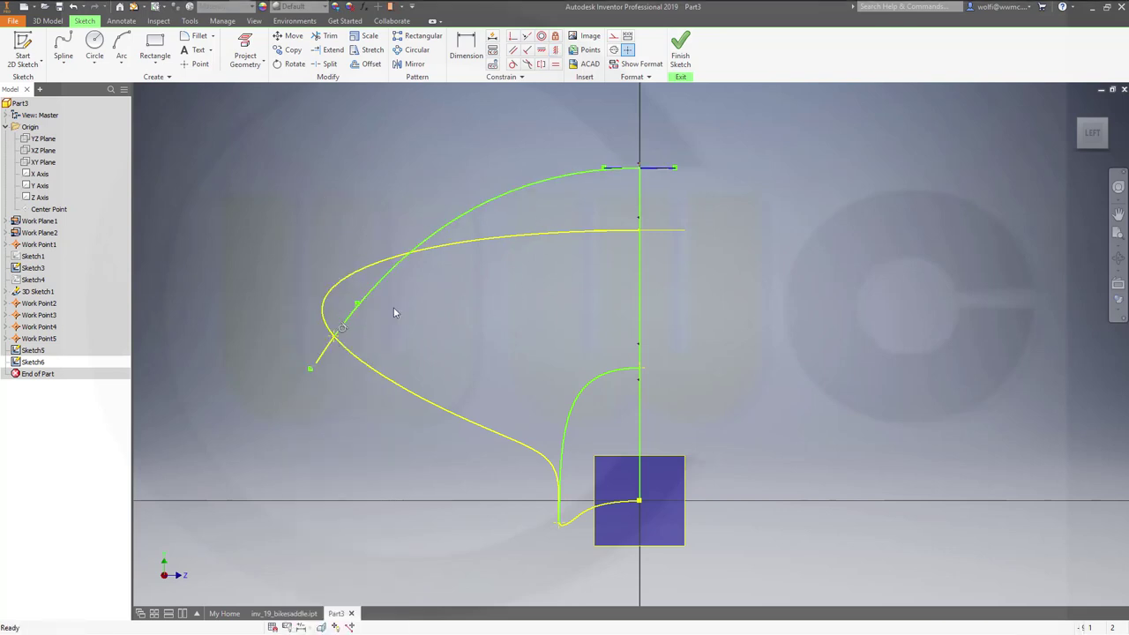
{"action": "left_click", "coordinate": [540, 50]}
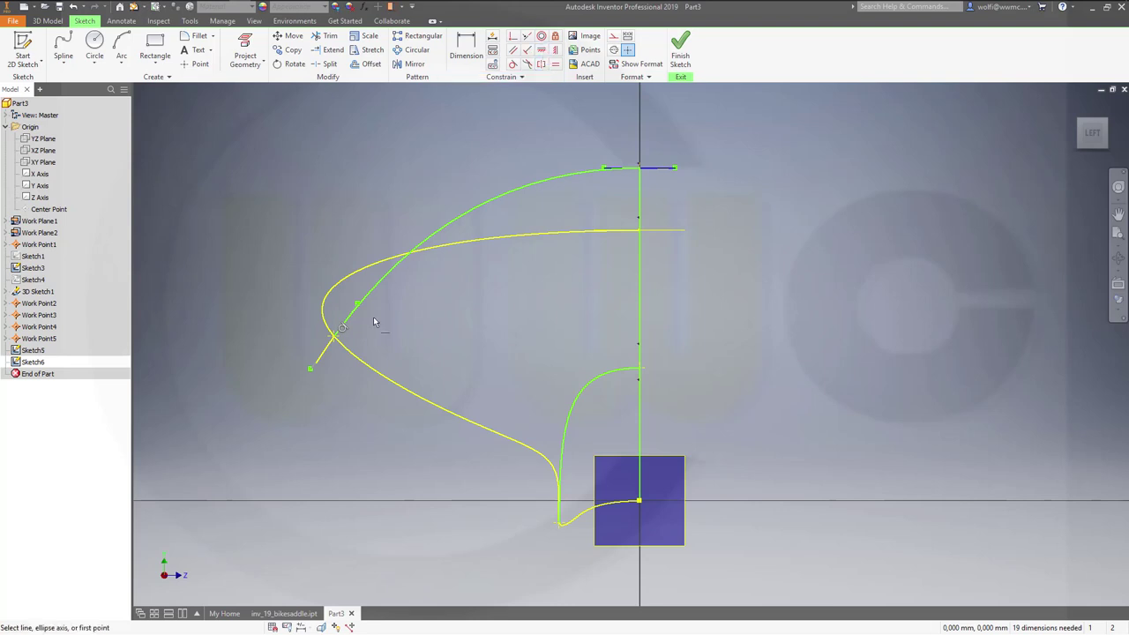
{"action": "left_click", "coordinate": [319, 362]}
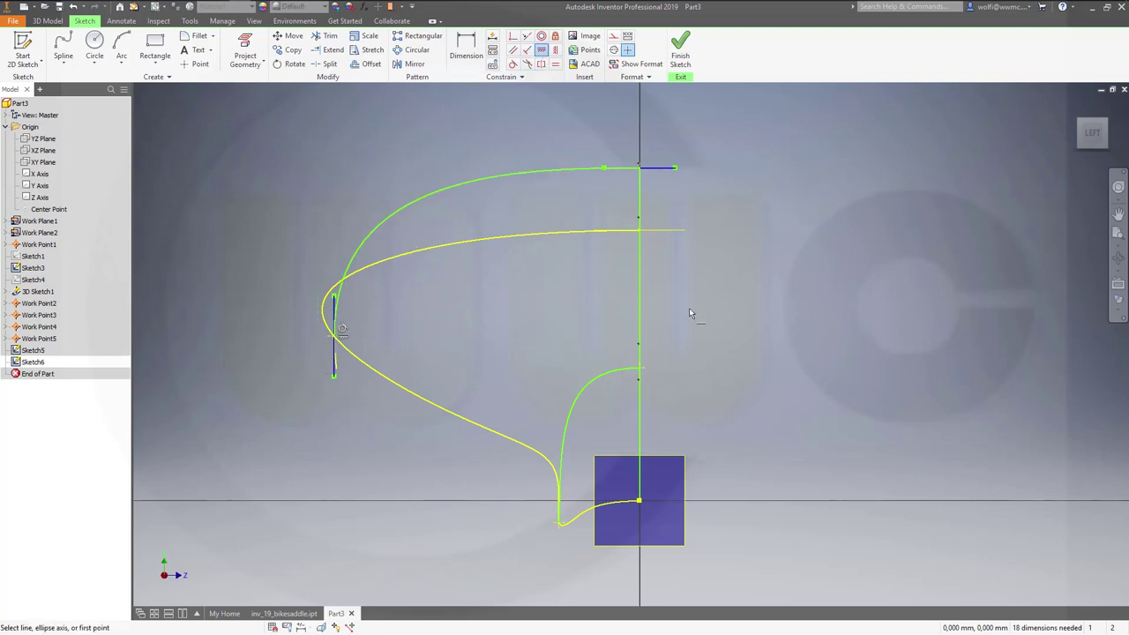
{"action": "left_click", "coordinate": [683, 60]}
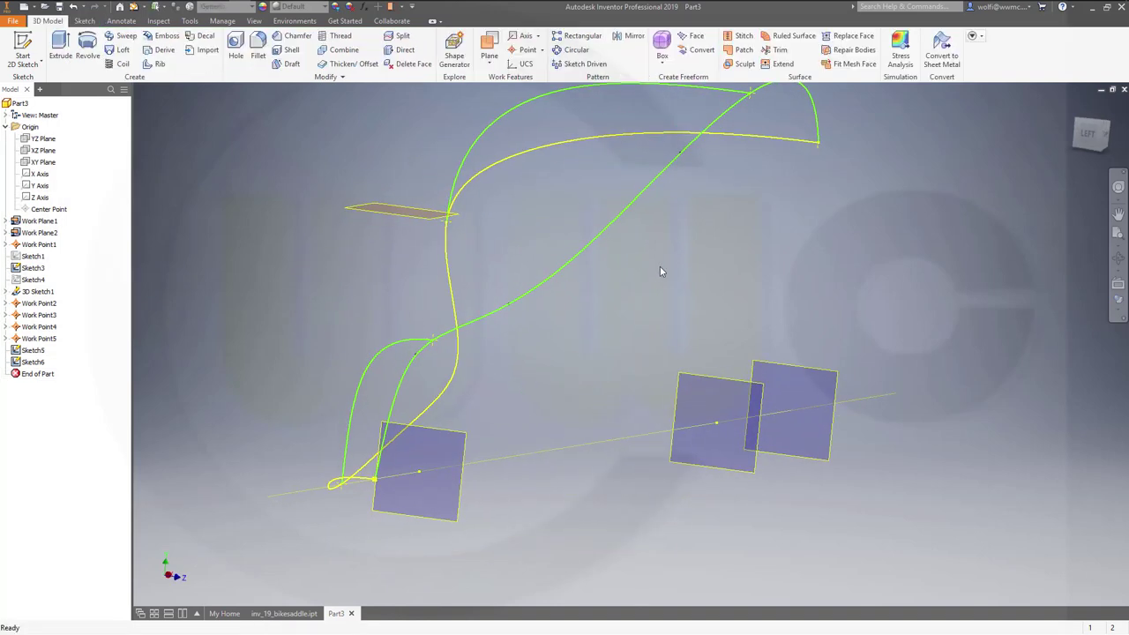
- Extrude the saddle's side-profile curve as a surface with a distance of 10 mm
{"action": "mouse_move", "coordinate": [639, 295]}
{"action": "middle_mouse_down", "text": "shift"}
{"action": "mouse_move", "coordinate": [710, 299]}
{"action": "mouse_move", "coordinate": [747, 270]}
{"action": "mouse_move", "coordinate": [714, 290]}
{"action": "mouse_move", "coordinate": [736, 277]}
{"action": "mouse_move", "coordinate": [744, 297]}
{"action": "mouse_move", "coordinate": [733, 305]}
{"action": "mouse_move", "coordinate": [686, 282]}
{"action": "mouse_move", "coordinate": [641, 290]}
{"action": "mouse_move", "coordinate": [711, 290]}
{"action": "mouse_move", "coordinate": [532, 255]}
{"action": "middle_mouse_up", "text": "shift"}
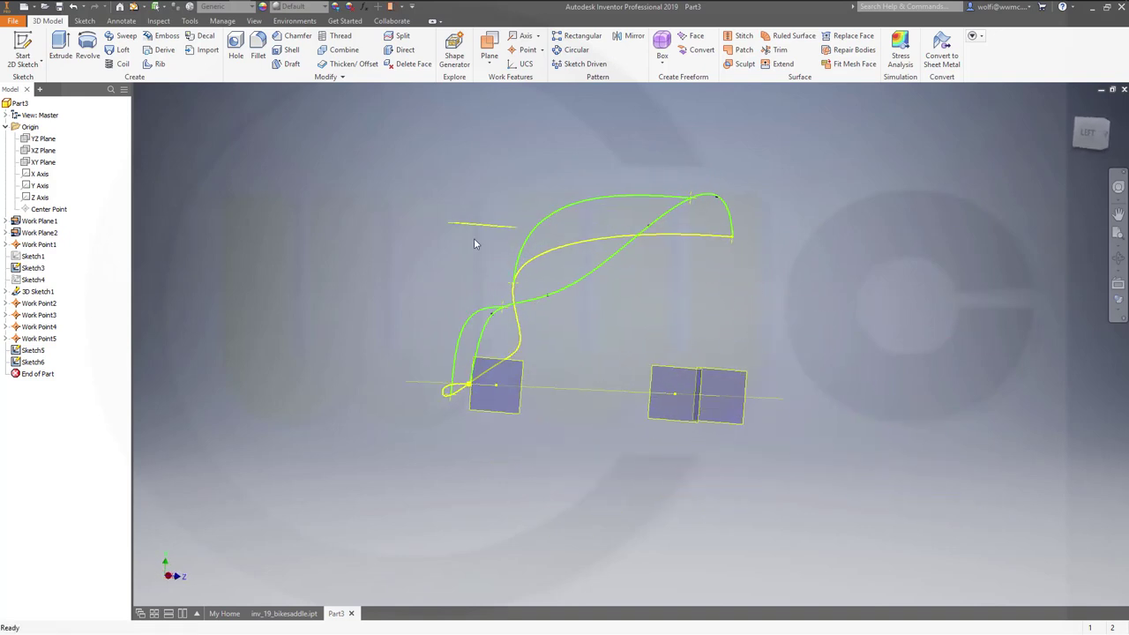
{"action": "left_click", "coordinate": [60, 48]}
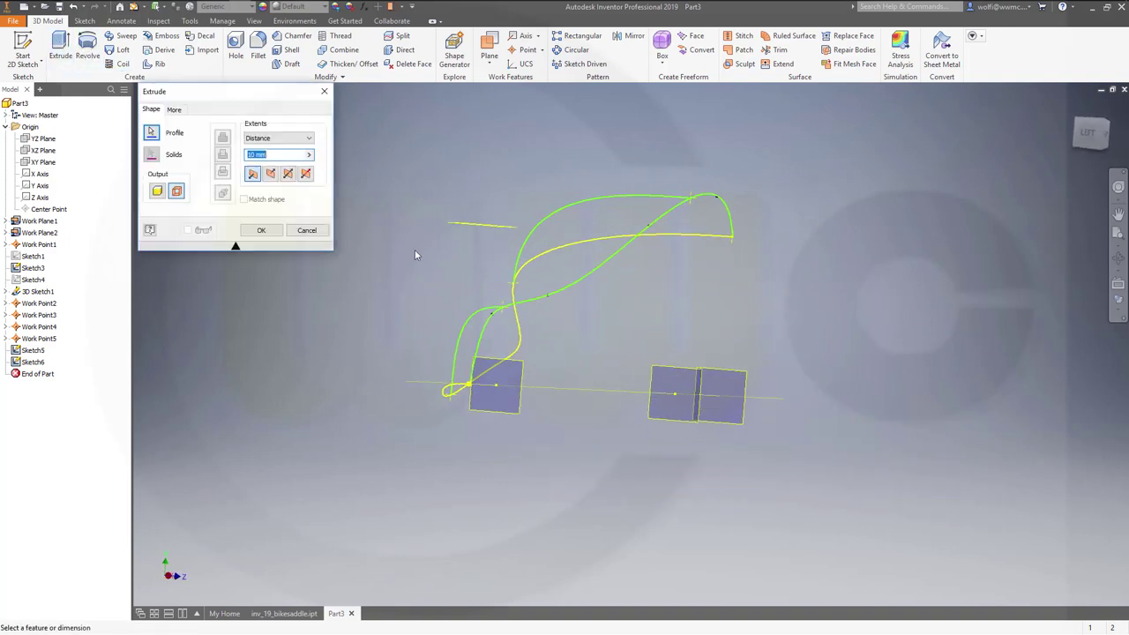
{"action": "left_click", "coordinate": [261, 230]}
- Create a 10 mm ruled surface at 0 deg from the 3D edge curve, using the Y Axis as its vector
{"action": "middle_click_drag", "start_coordinate": [406, 270], "coordinate": [650, 201], "text": "shift"}
{"action": "left_click", "coordinate": [791, 35]}
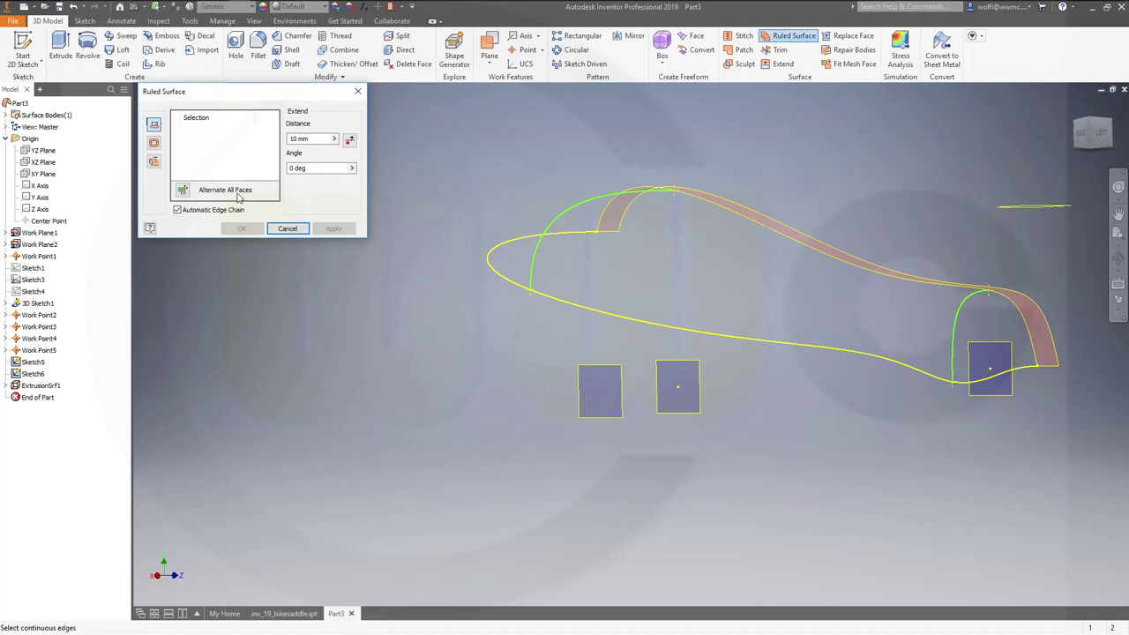
{"action": "left_click", "coordinate": [153, 162]}
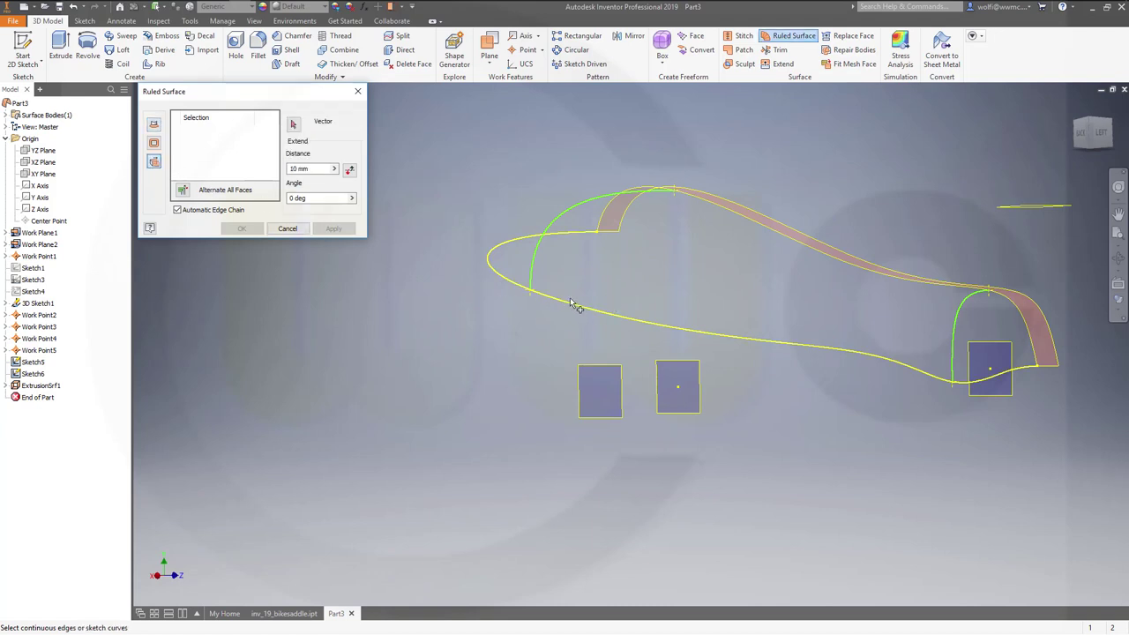
{"action": "left_click", "coordinate": [571, 304]}
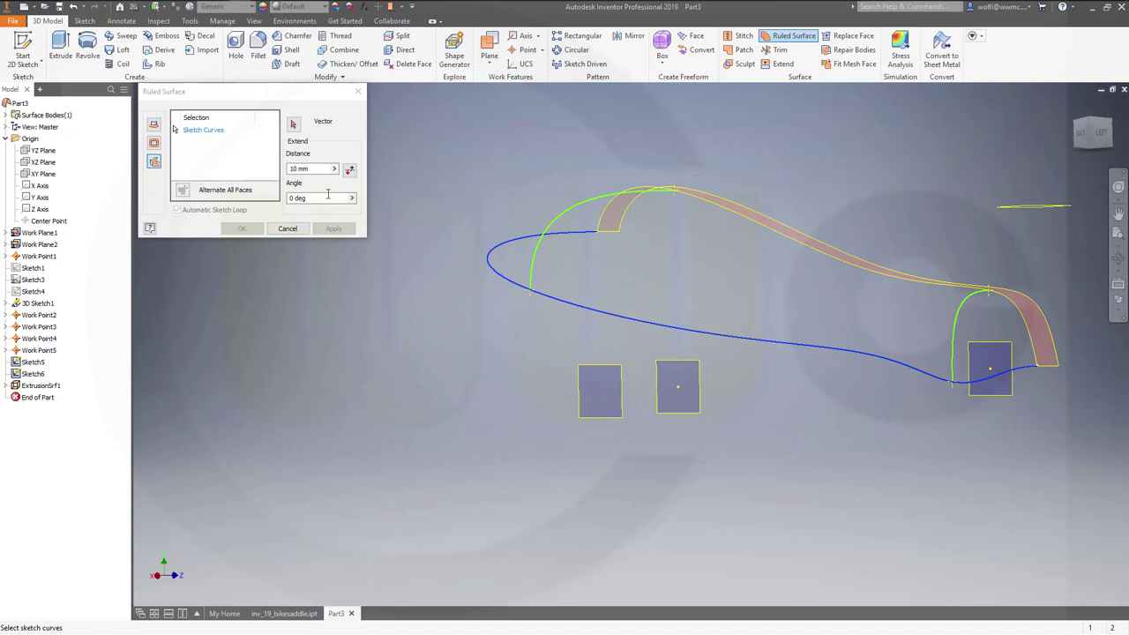
{"action": "left_click", "coordinate": [295, 126]}
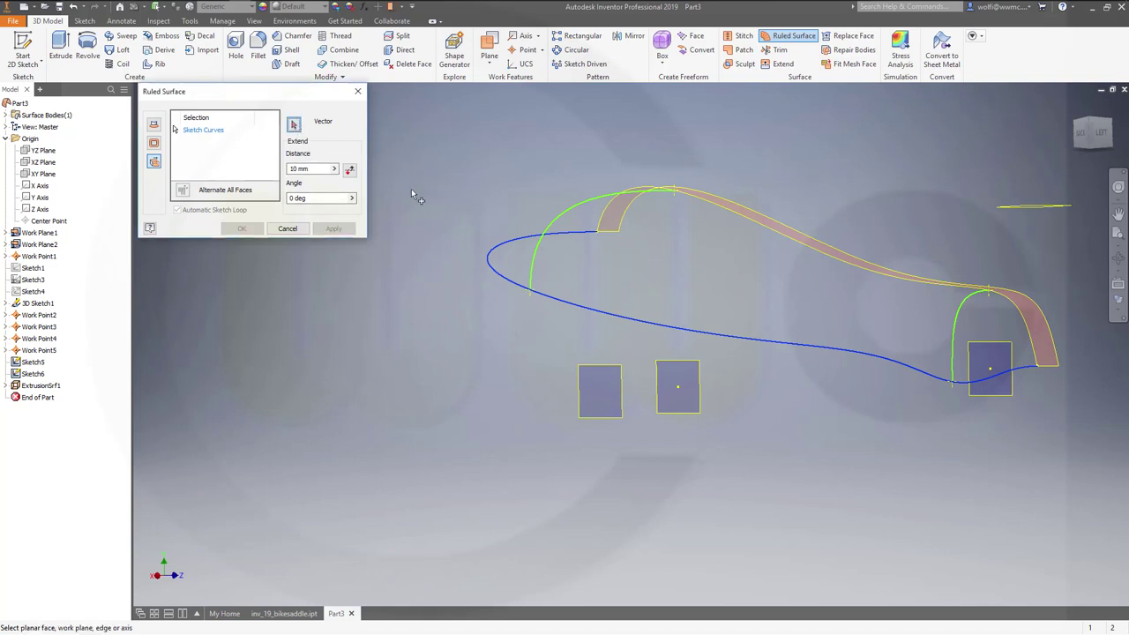
{"action": "left_click", "coordinate": [40, 197]}
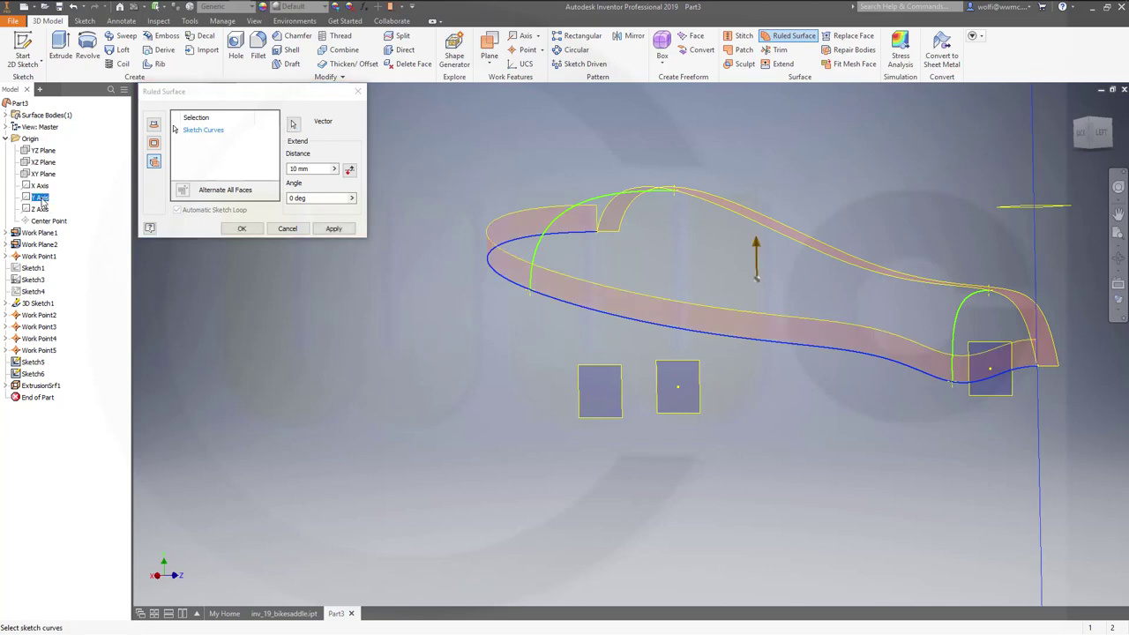
{"action": "left_click", "coordinate": [242, 229]}
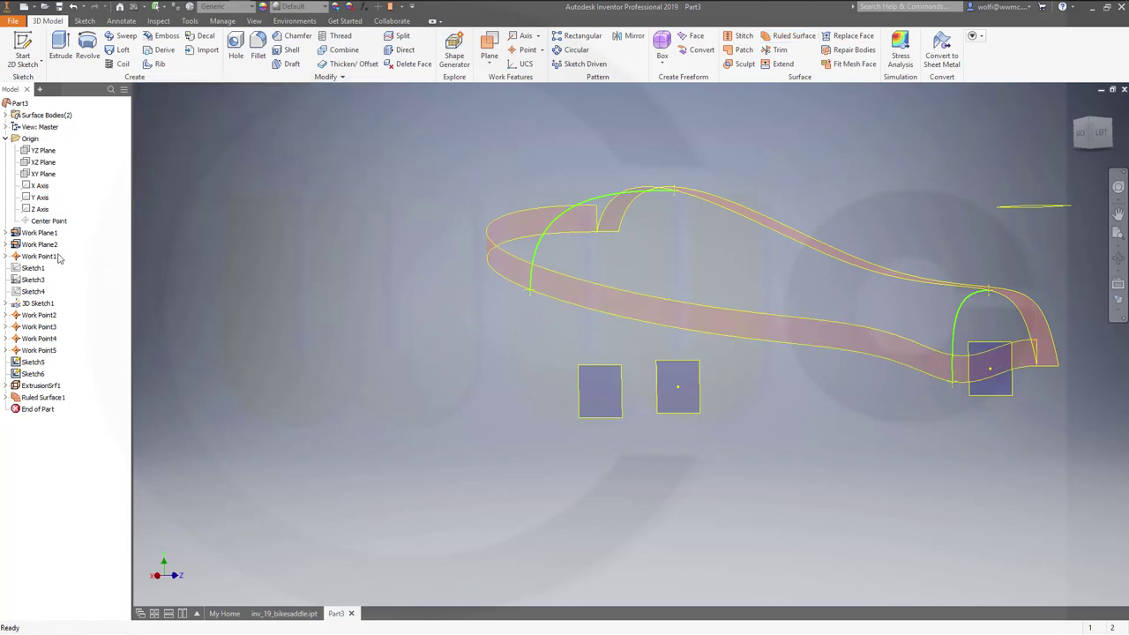
- Edit the ruled surface and flip its direction so it extends downward from the edge curve
{"action": "left_click", "coordinate": [42, 398]}
{"action": "left_click", "coordinate": [36, 398]}
{"action": "double_click", "coordinate": [22, 402]}
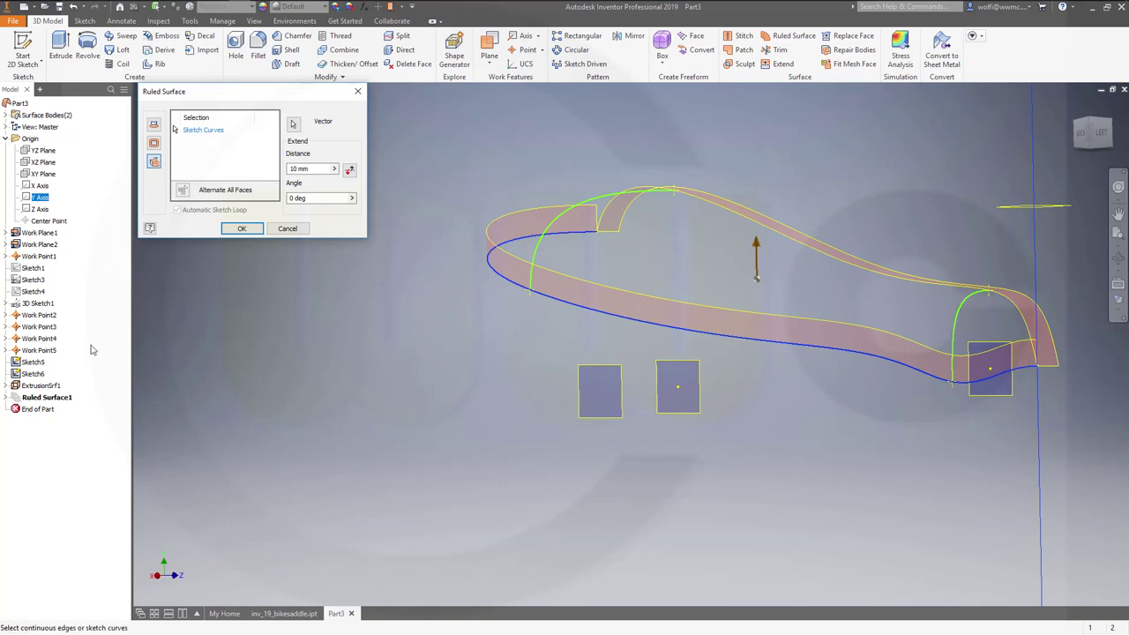
{"action": "left_click", "coordinate": [349, 170]}
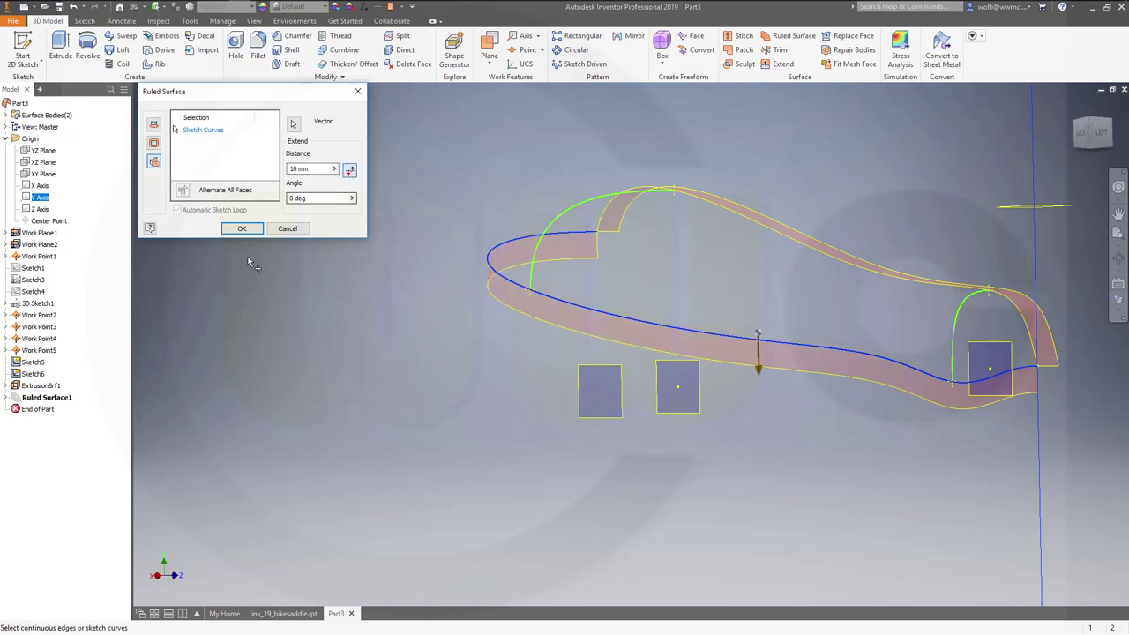
{"action": "left_click", "coordinate": [239, 229]}
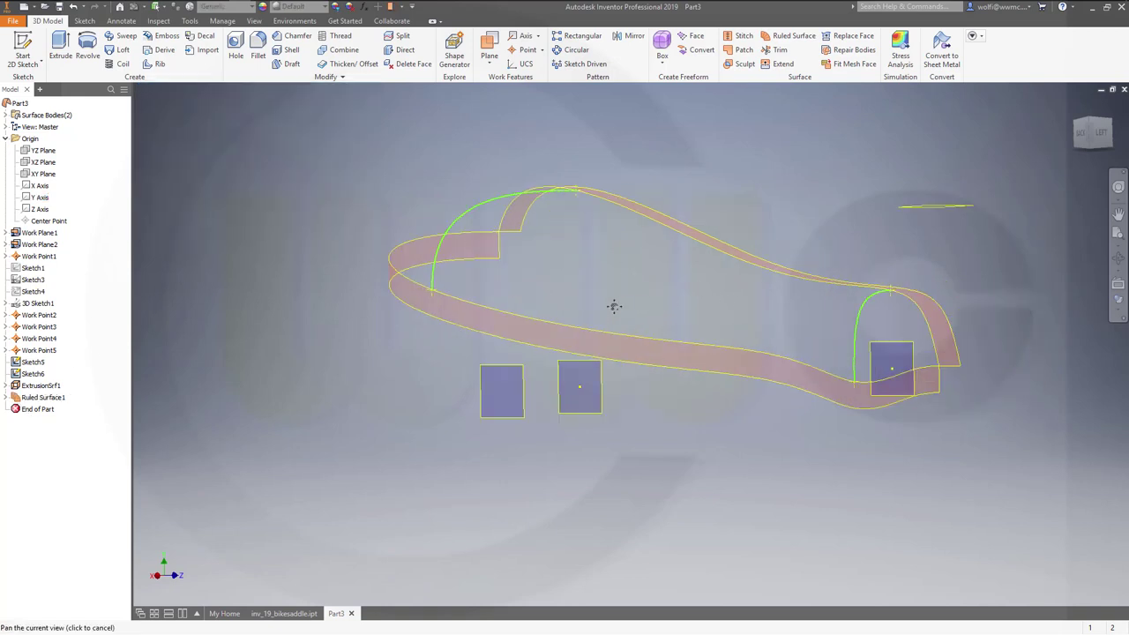
- Set up a surface loft between the ruled surface's upper edge and the extruded surface's adjoining edge, with Sketch5 and Sketch6 as rails
{"action": "mouse_move", "coordinate": [643, 281]}
{"action": "middle_mouse_down", "text": "shift"}
{"action": "mouse_move", "coordinate": [648, 262]}
{"action": "mouse_move", "coordinate": [643, 280]}
{"action": "middle_mouse_up", "text": "shift"}
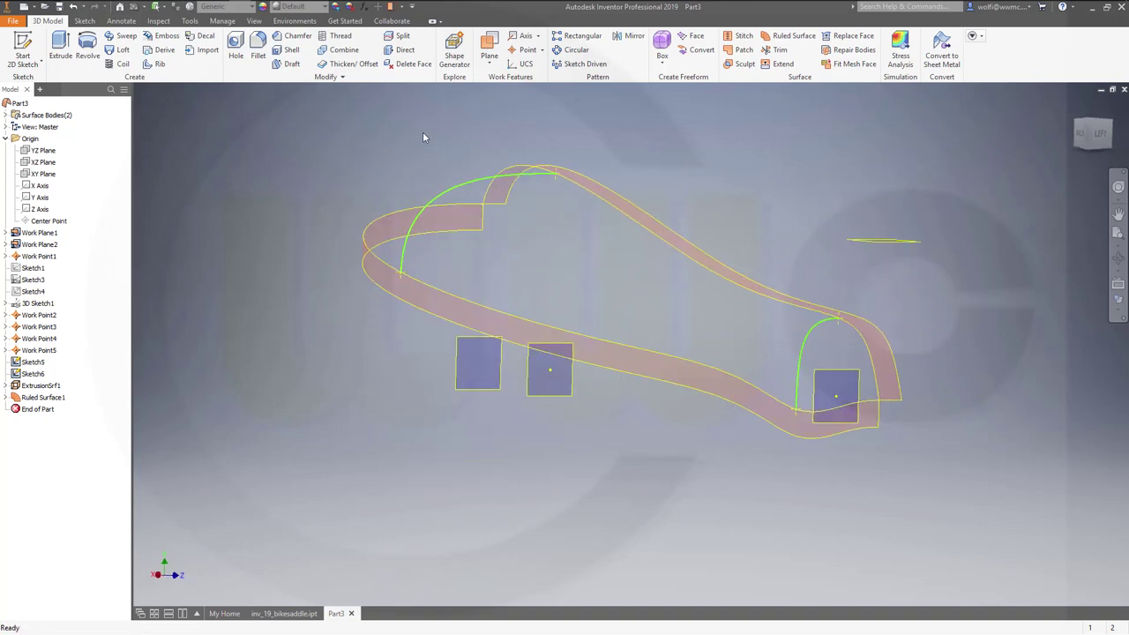
{"action": "left_click", "coordinate": [119, 49]}
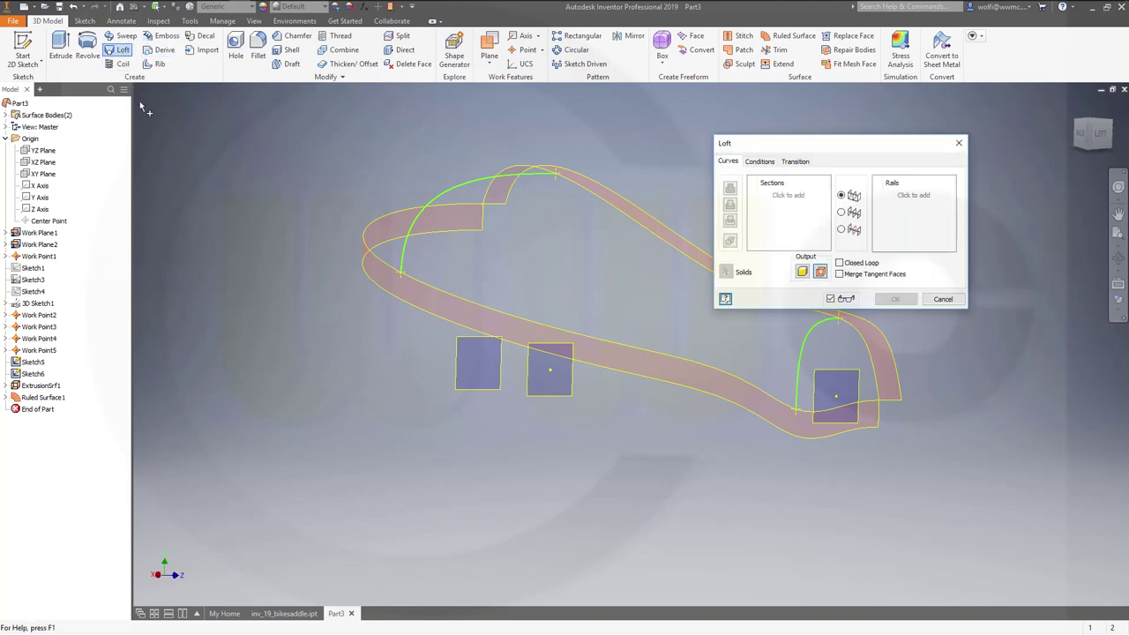
{"action": "left_click", "coordinate": [532, 316]}
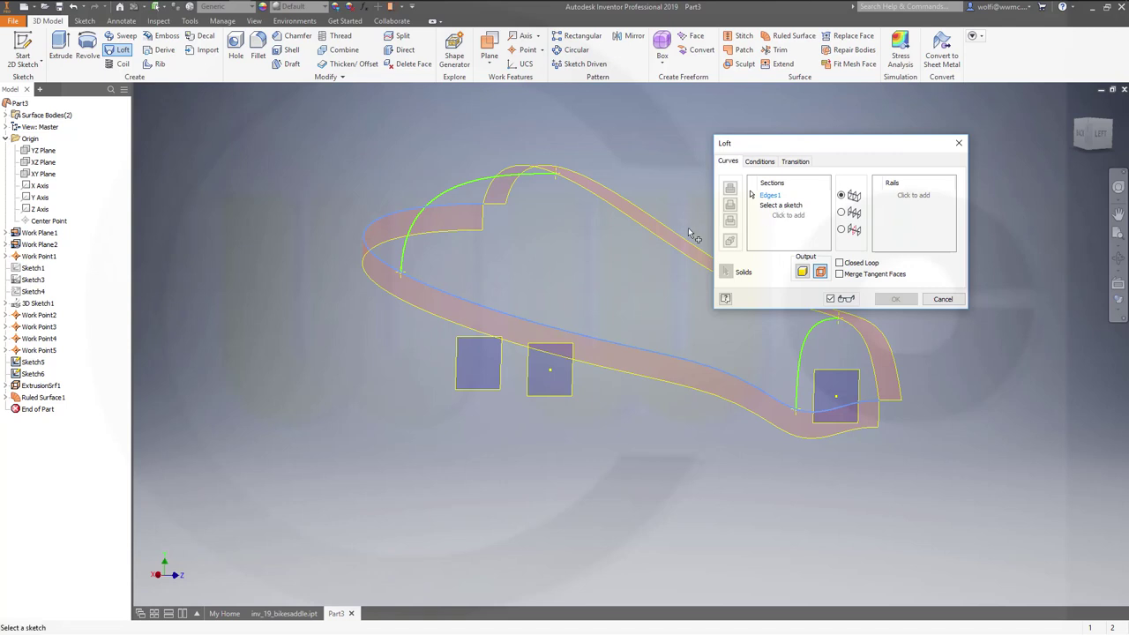
{"action": "left_click", "coordinate": [663, 240]}
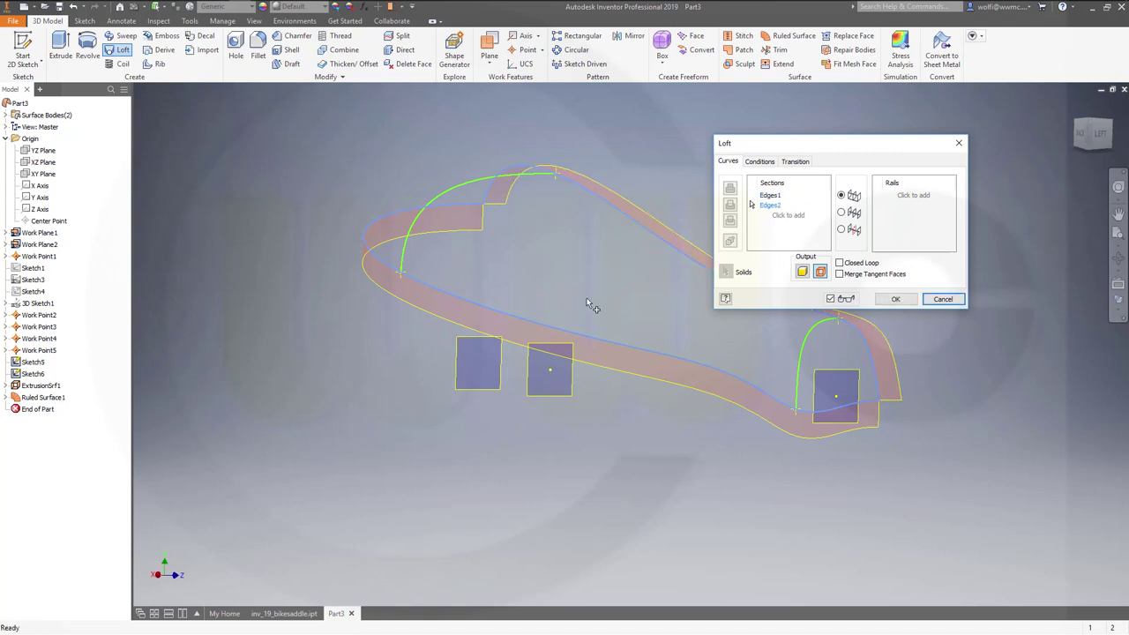
{"action": "left_click", "coordinate": [911, 196]}
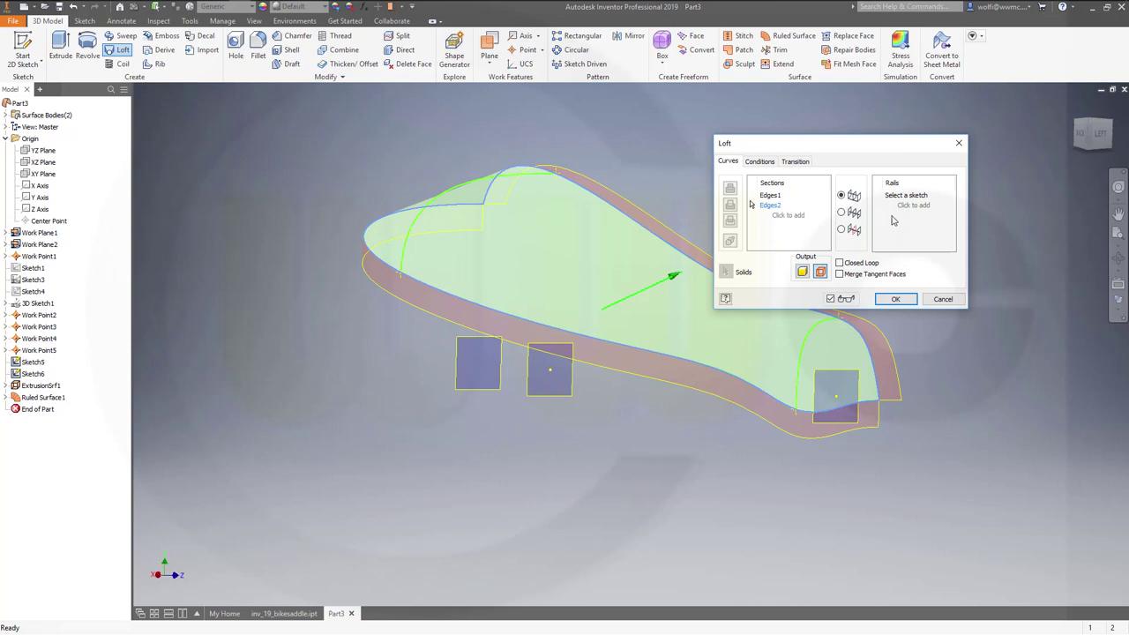
{"action": "left_click", "coordinate": [804, 346]}
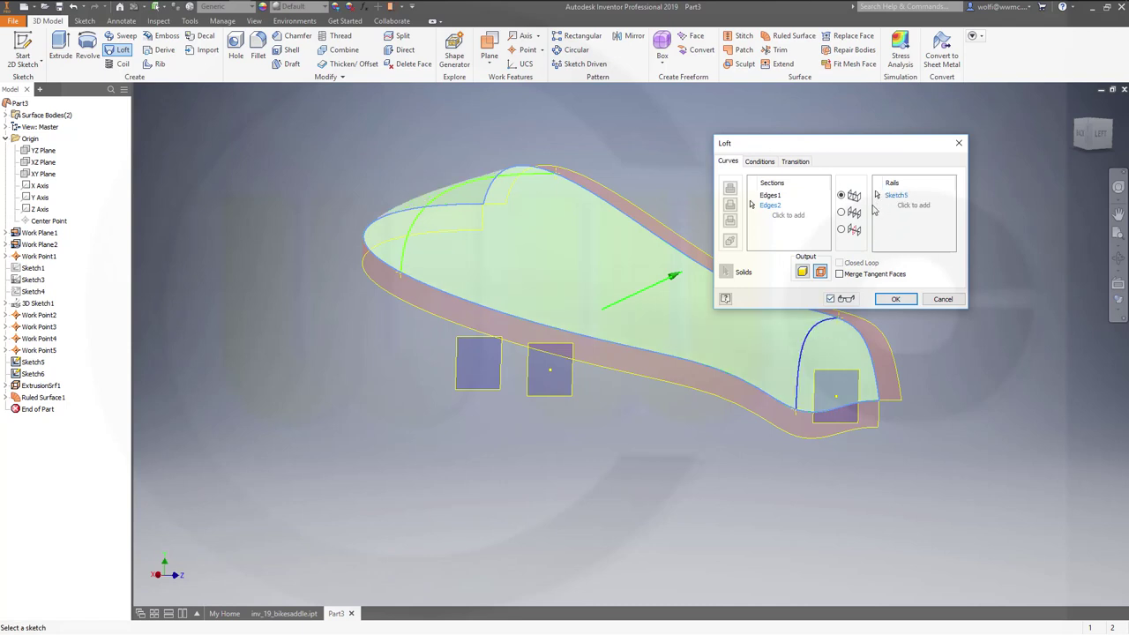
{"action": "left_click", "coordinate": [910, 205]}
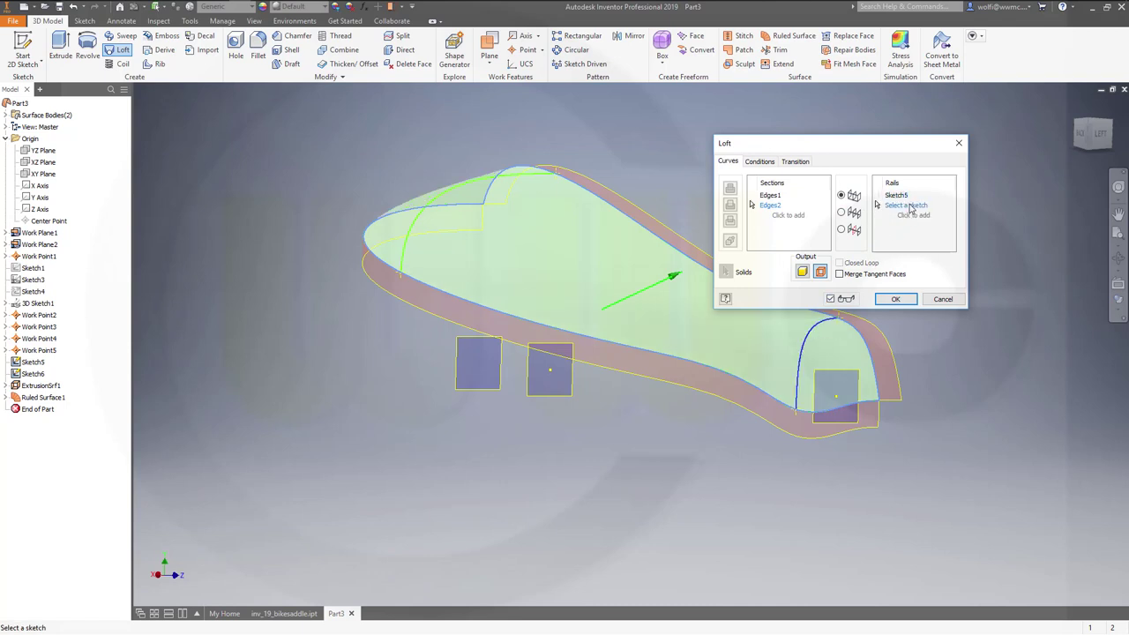
{"action": "left_click", "coordinate": [438, 202]}
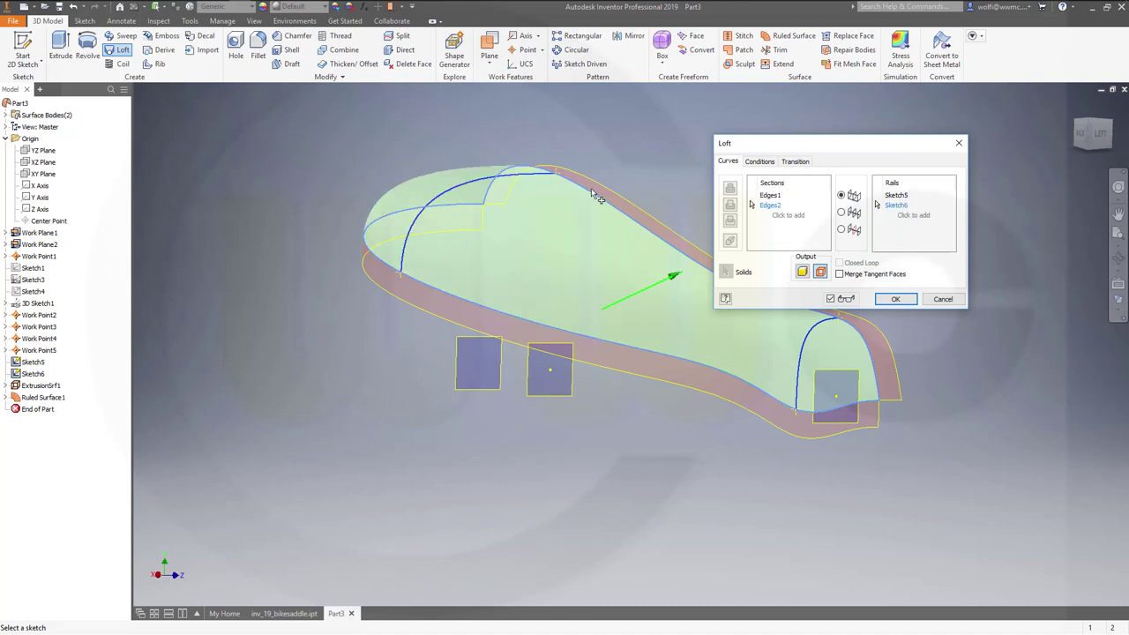
- Set the loft conditions of both edge sections, Edges1 and Edges2, to Tangent Condition
{"action": "left_click", "coordinate": [759, 161]}
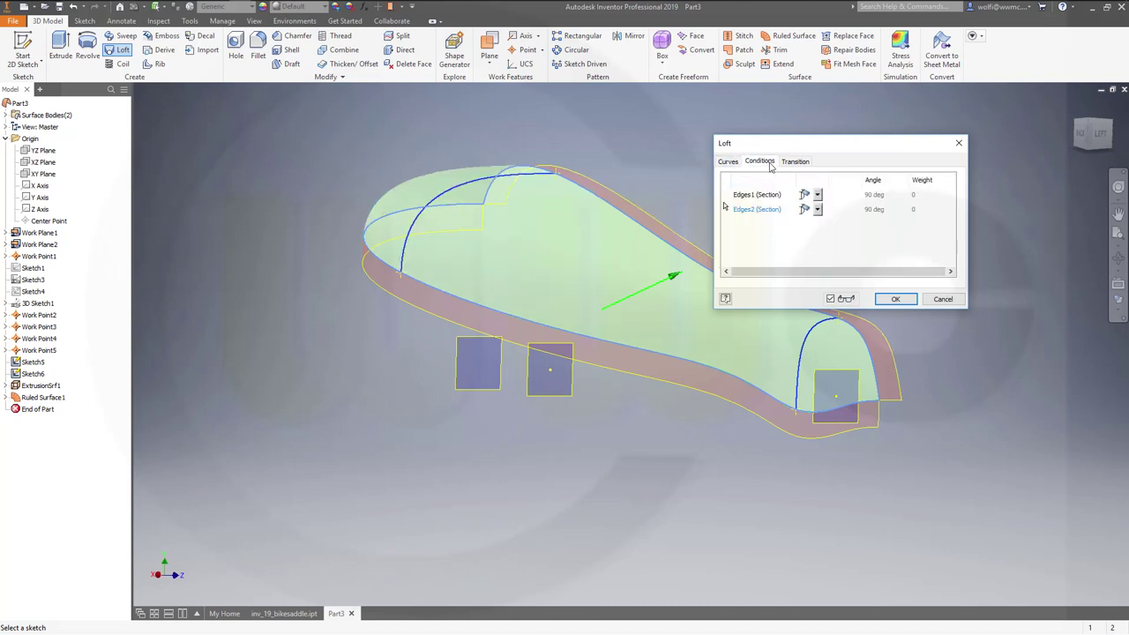
{"action": "left_click", "coordinate": [819, 195]}
{"action": "left_click", "coordinate": [812, 221]}
{"action": "left_click", "coordinate": [816, 210]}
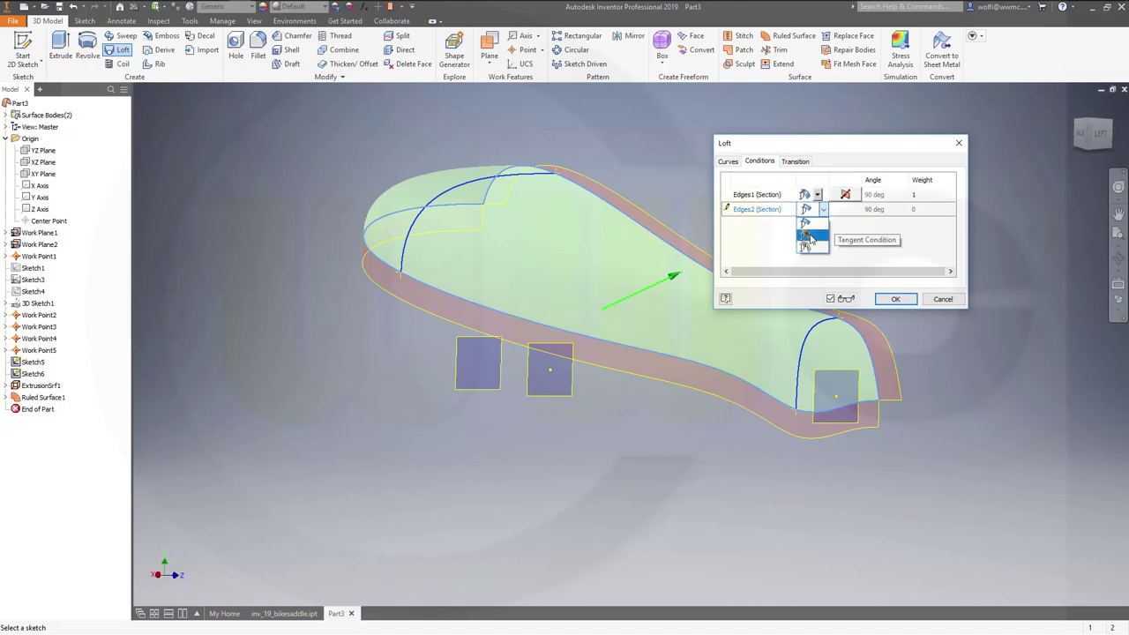
{"action": "left_click", "coordinate": [809, 236]}
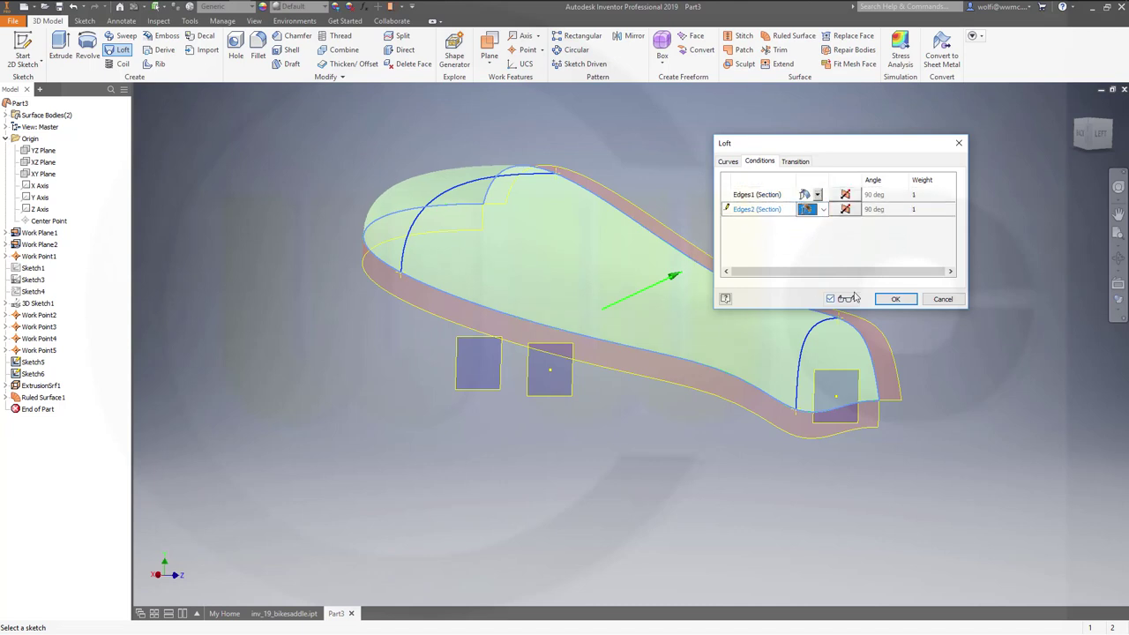
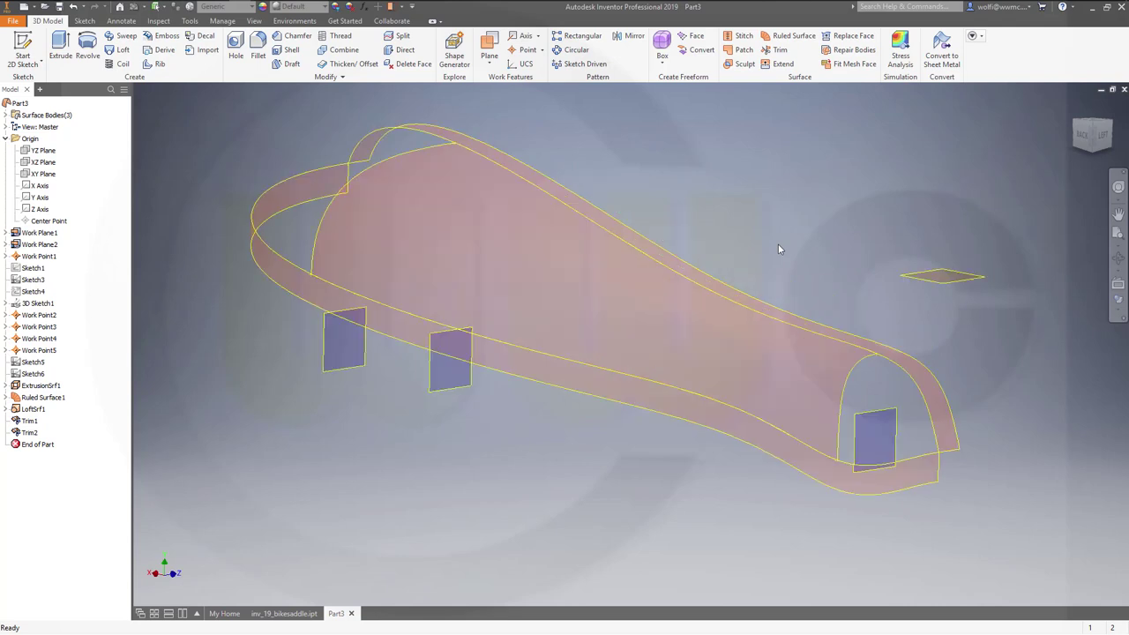
- Set up a surface loft between the ruled surface's short end edge and the extruded surface's adjoining end edge at the saddle's narrow end
{"action": "middle_click_drag", "start_coordinate": [789, 272], "coordinate": [586, 438], "text": "shift"}
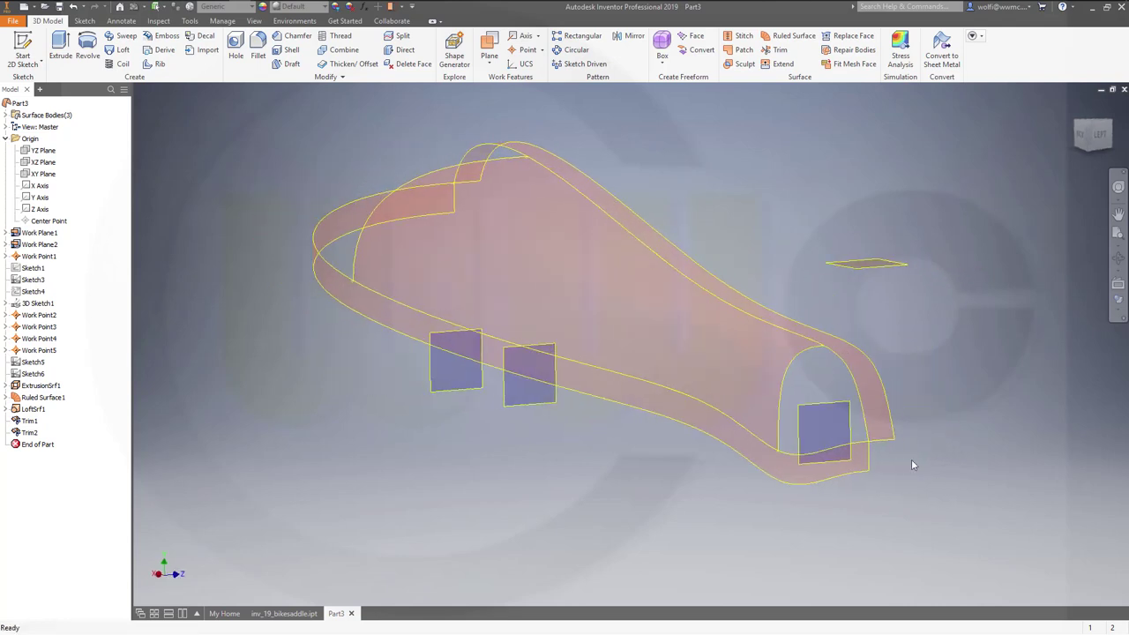
{"action": "middle_click_drag", "start_coordinate": [933, 394], "coordinate": [876, 378]}
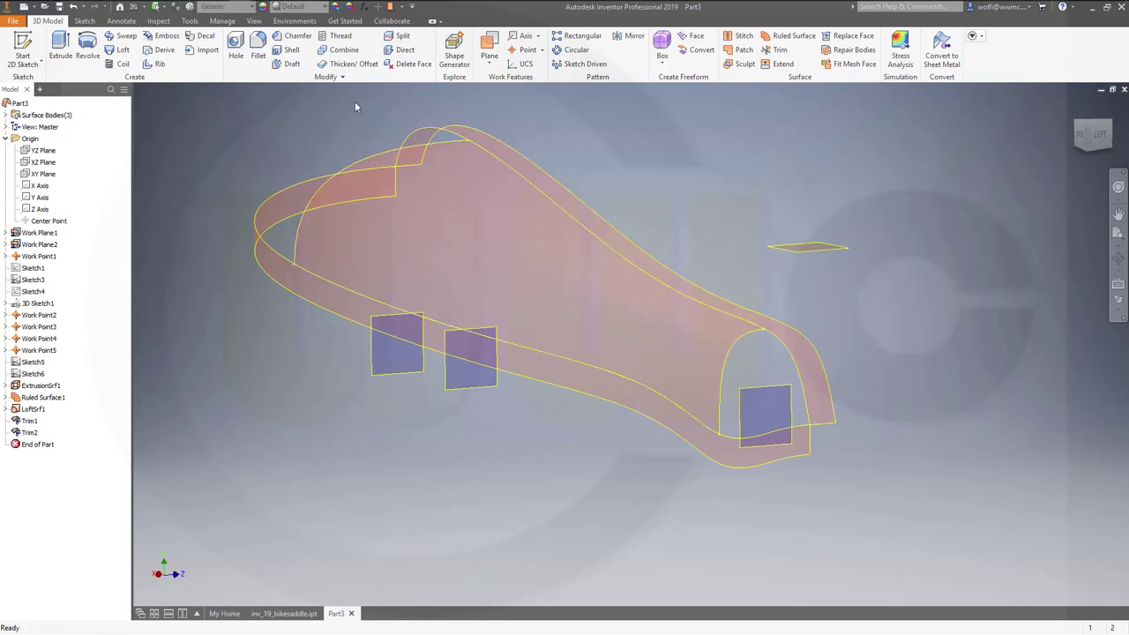
{"action": "left_click", "coordinate": [123, 49]}
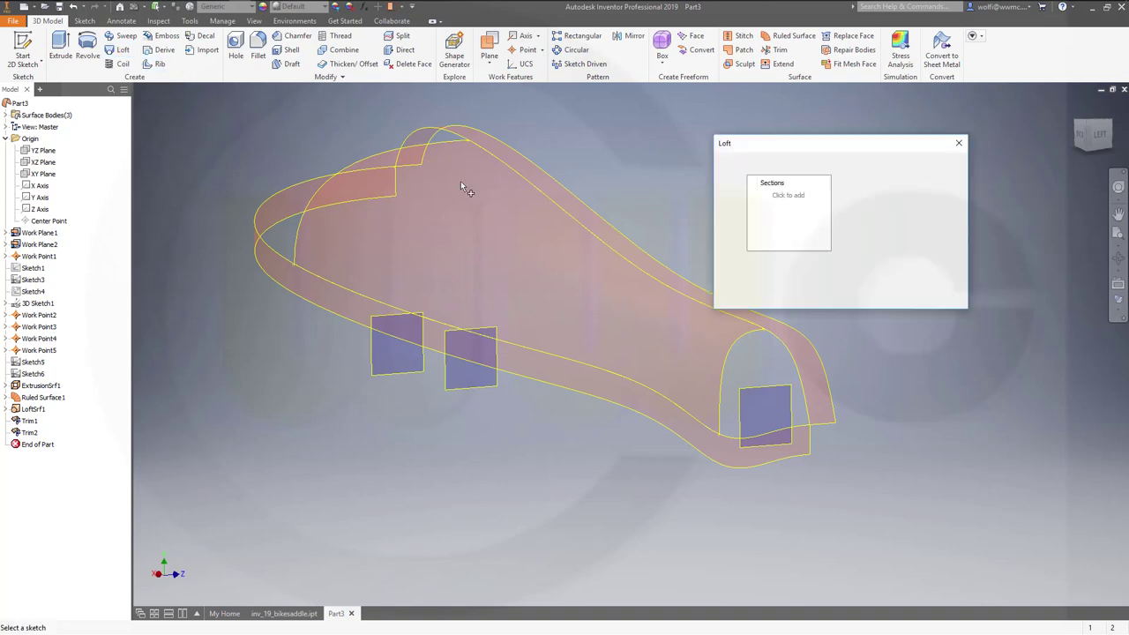
{"action": "left_click", "coordinate": [811, 441]}
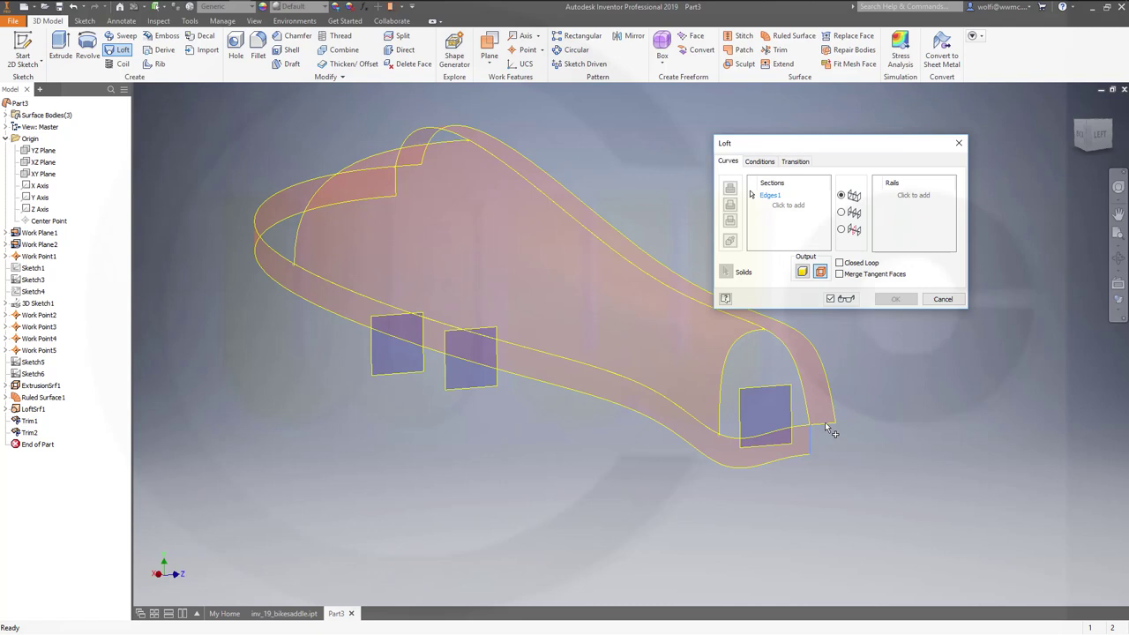
{"action": "left_click", "coordinate": [783, 204]}
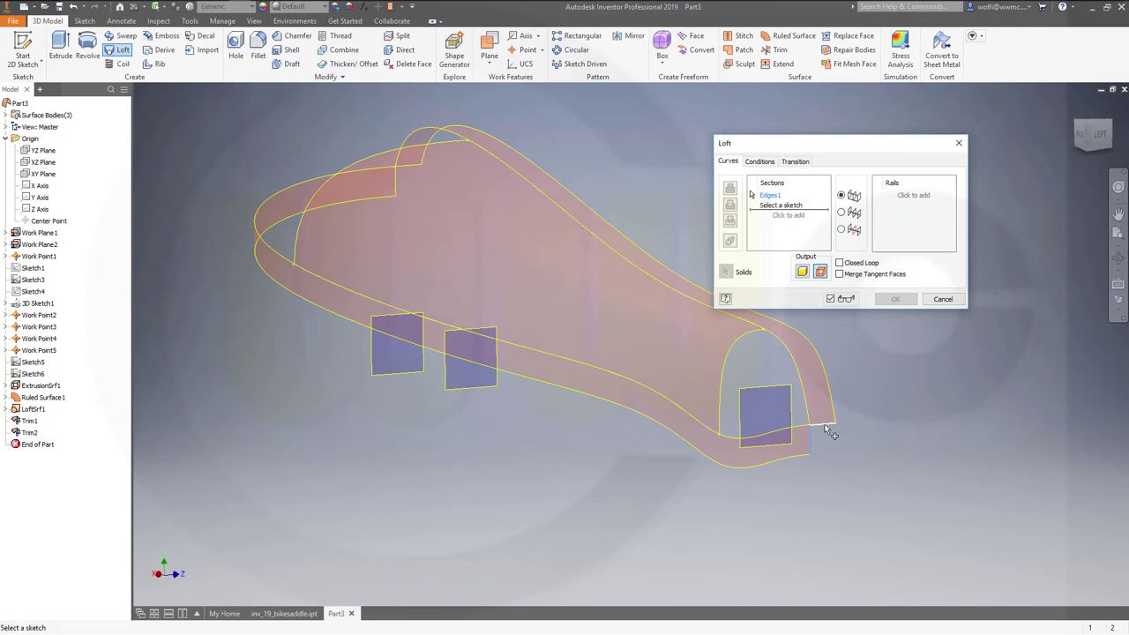
{"action": "left_click", "coordinate": [827, 429]}
- Set Edges1 and Edges2 of the narrow-end loft to Tangent Condition and create the surface
{"action": "left_click", "coordinate": [758, 162]}
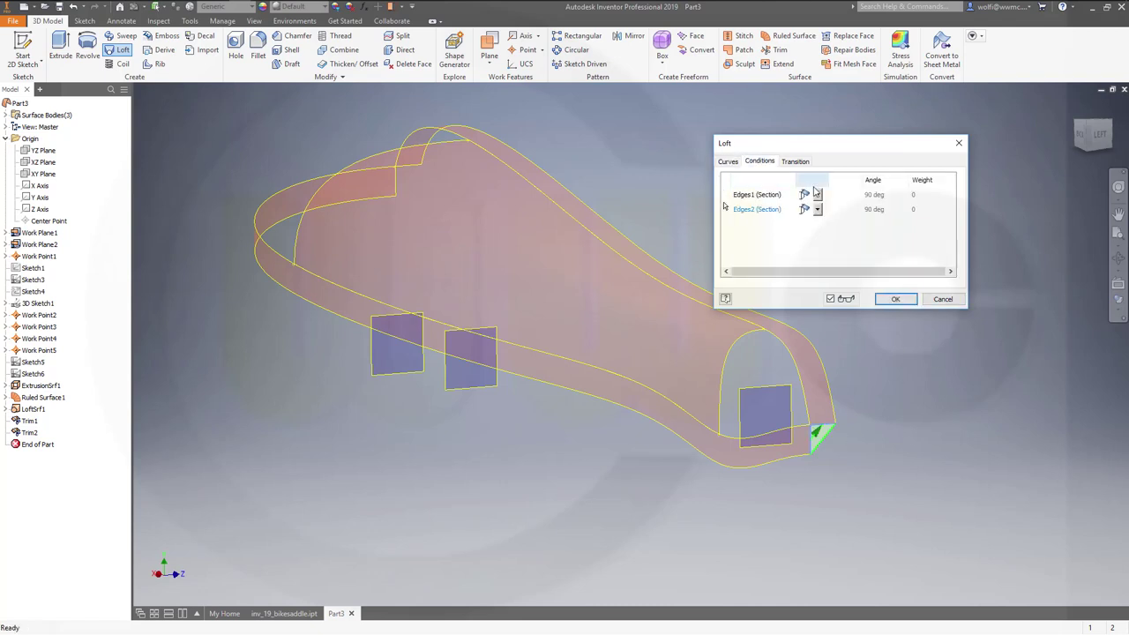
{"action": "left_click", "coordinate": [820, 195]}
{"action": "left_click", "coordinate": [813, 221]}
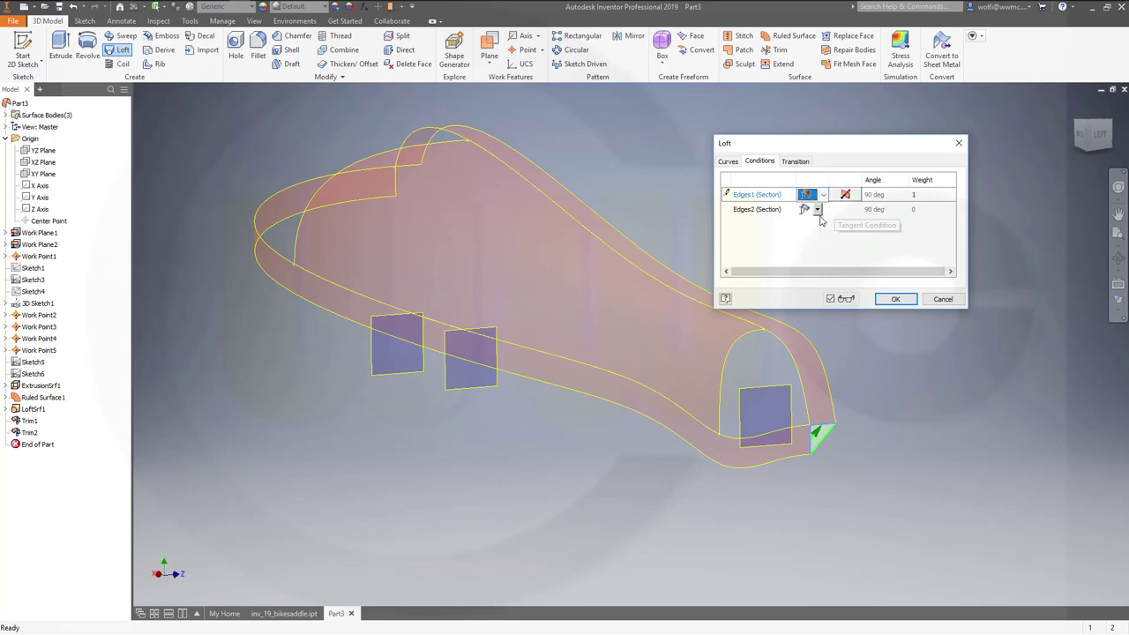
{"action": "left_click", "coordinate": [823, 209]}
{"action": "left_click", "coordinate": [814, 235]}
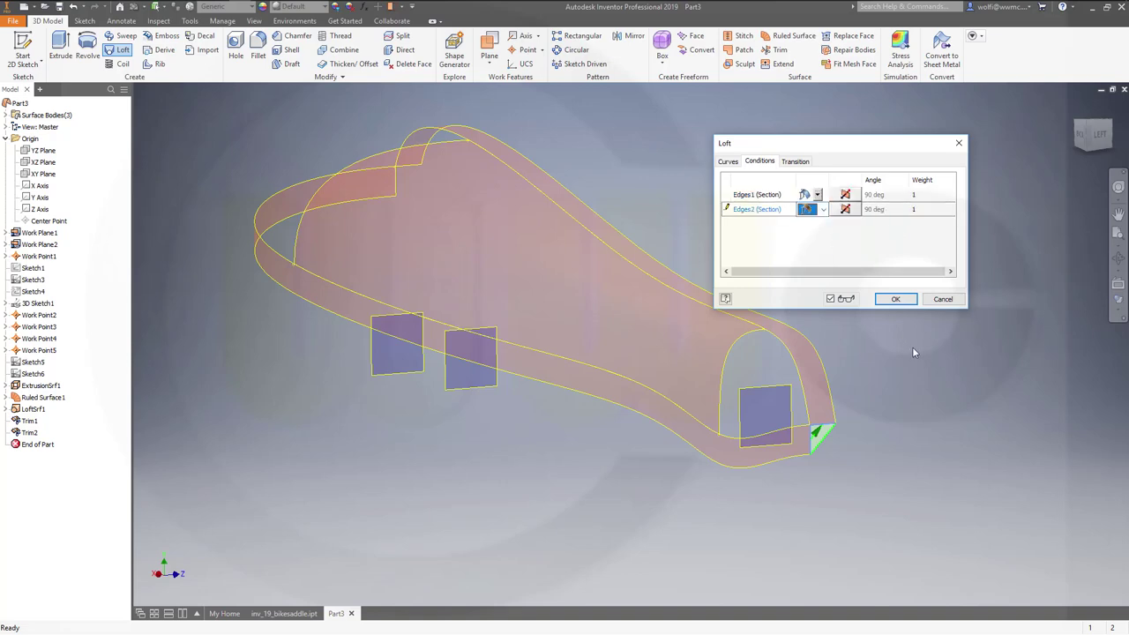
{"action": "left_click", "coordinate": [897, 300]}
- Set up another surface loft between the short end edges of the extruded and ruled surfaces at the saddle's wide end
{"action": "middle_click_drag", "start_coordinate": [897, 305], "coordinate": [715, 335], "text": "shift"}
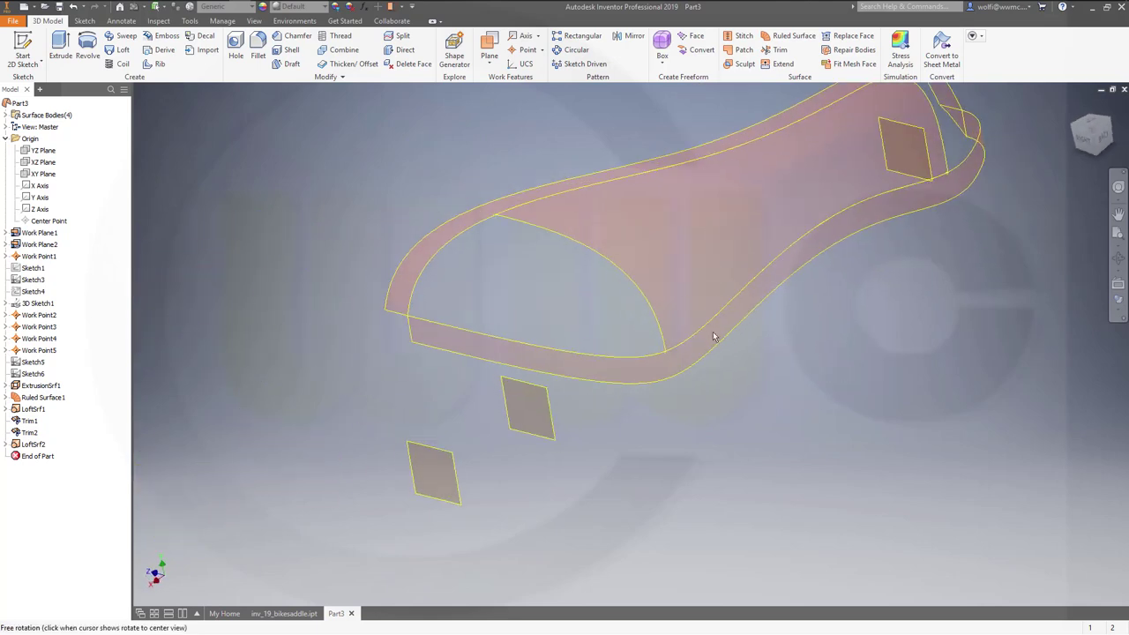
{"action": "left_click", "coordinate": [123, 49]}
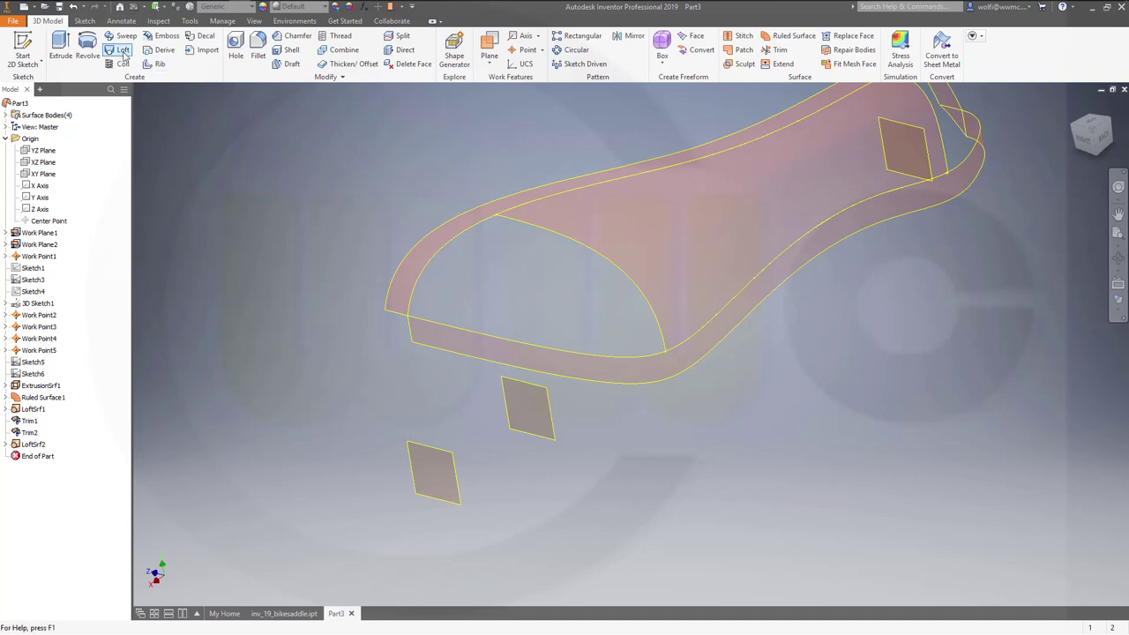
{"action": "left_click", "coordinate": [402, 316]}
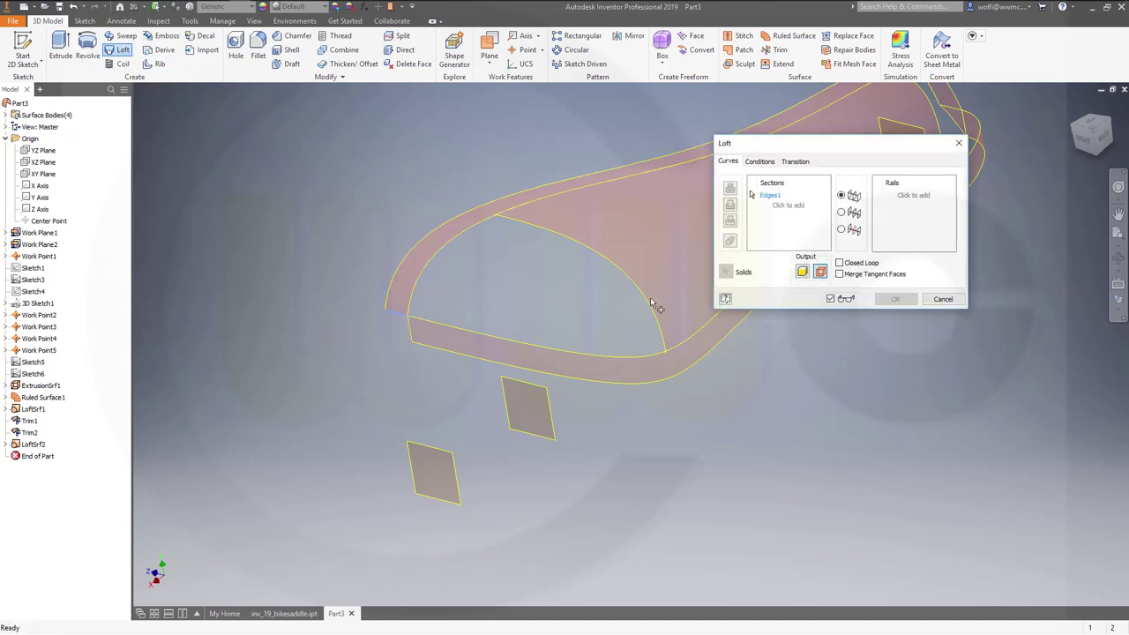
{"action": "left_click", "coordinate": [777, 208]}
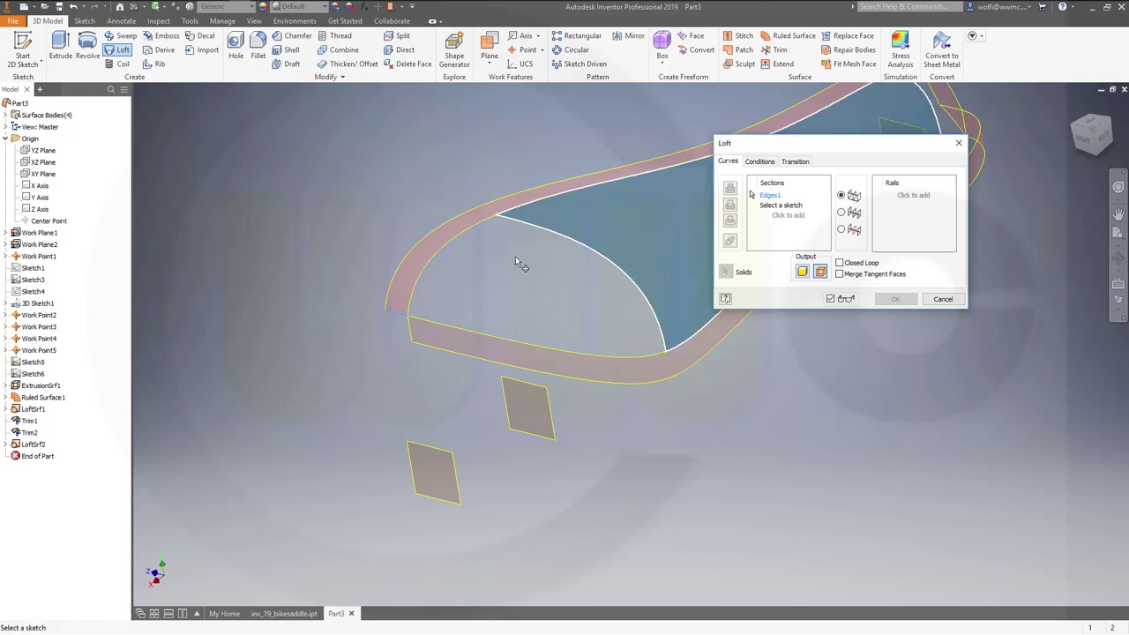
{"action": "left_click", "coordinate": [414, 331]}
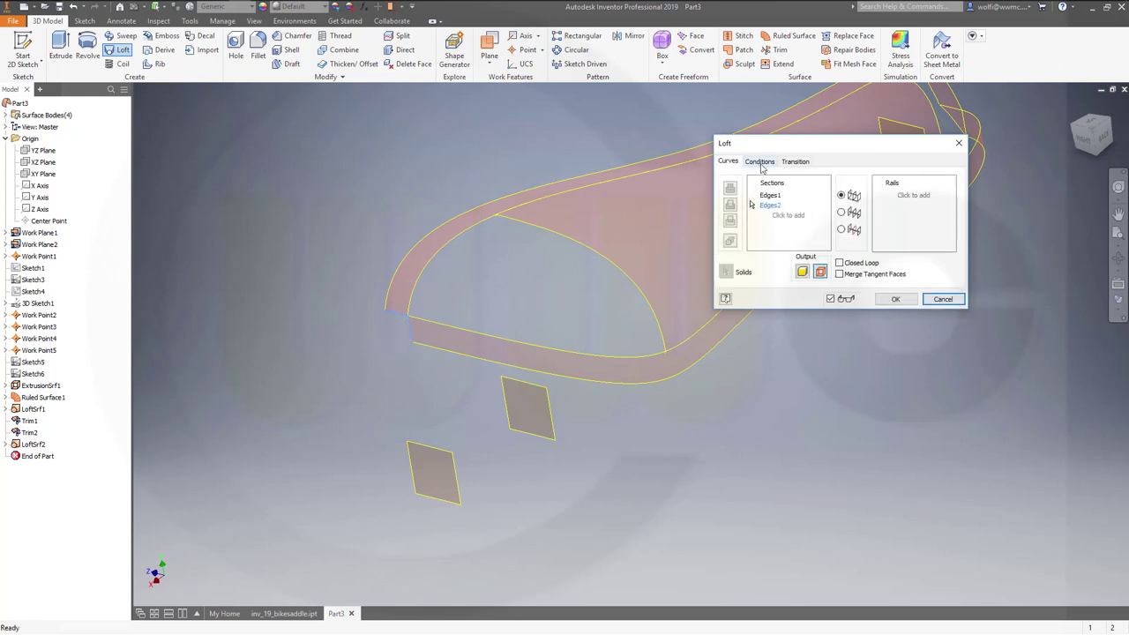
- Apply Tangent Condition to both edge sections of the wide-end loft and create the surface
{"action": "left_click", "coordinate": [761, 165]}
{"action": "left_click", "coordinate": [817, 195]}
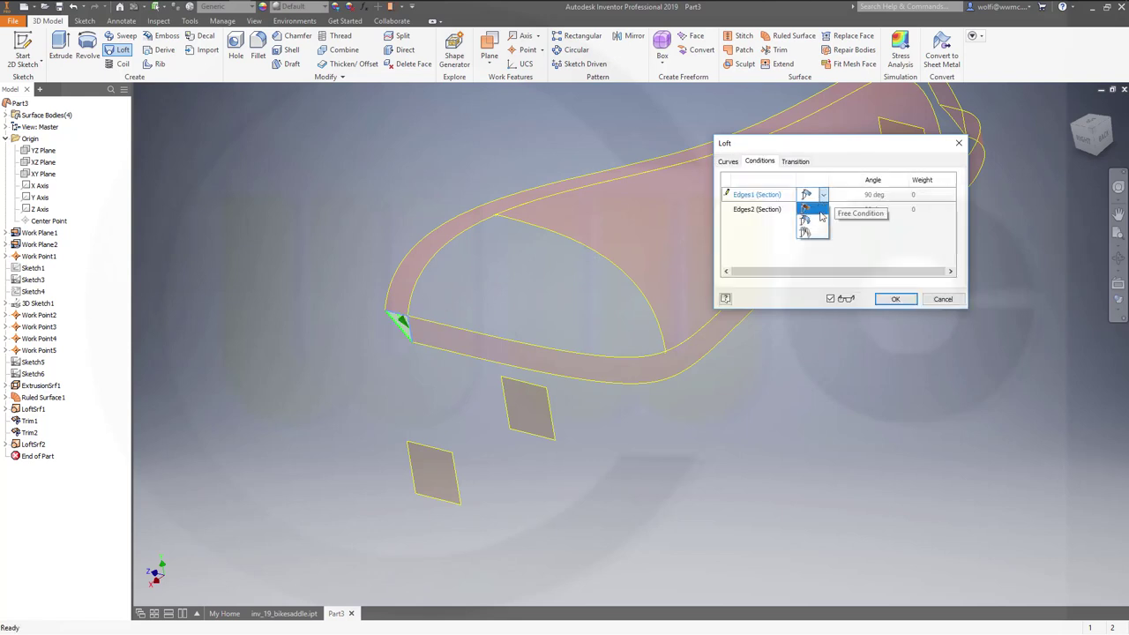
{"action": "left_click", "coordinate": [805, 221]}
{"action": "left_click", "coordinate": [823, 209]}
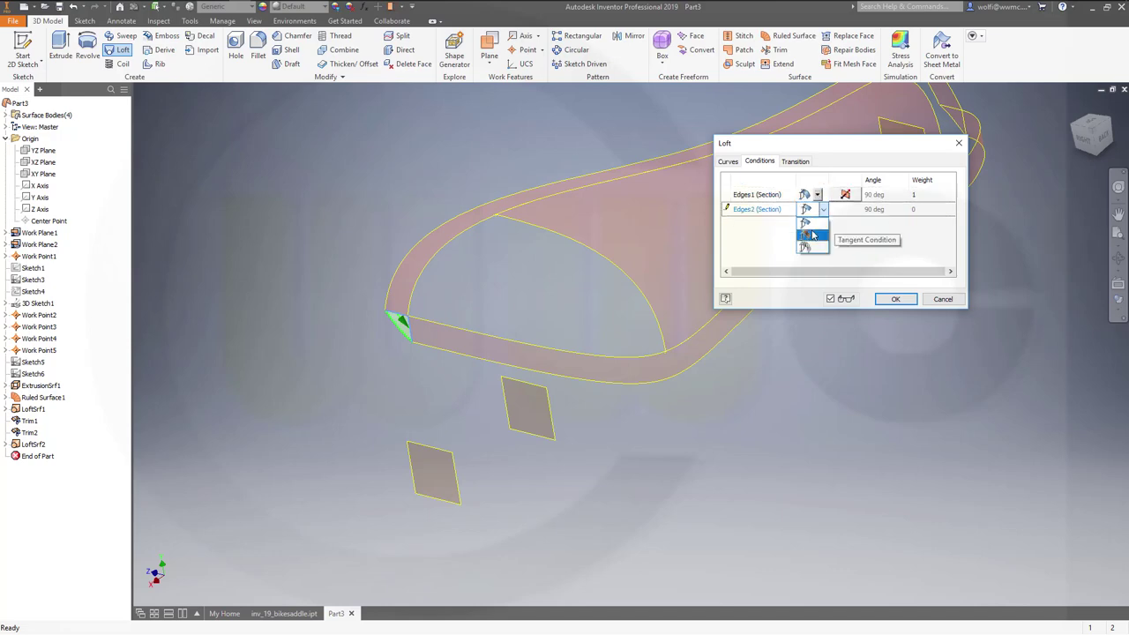
{"action": "left_click", "coordinate": [805, 234]}
{"action": "left_click", "coordinate": [895, 299]}
- Stitch the main loft, the ruled and extruded surfaces and the two small end lofts into one surface body
{"action": "middle_click_drag", "start_coordinate": [831, 330], "coordinate": [658, 342], "text": "shift"}
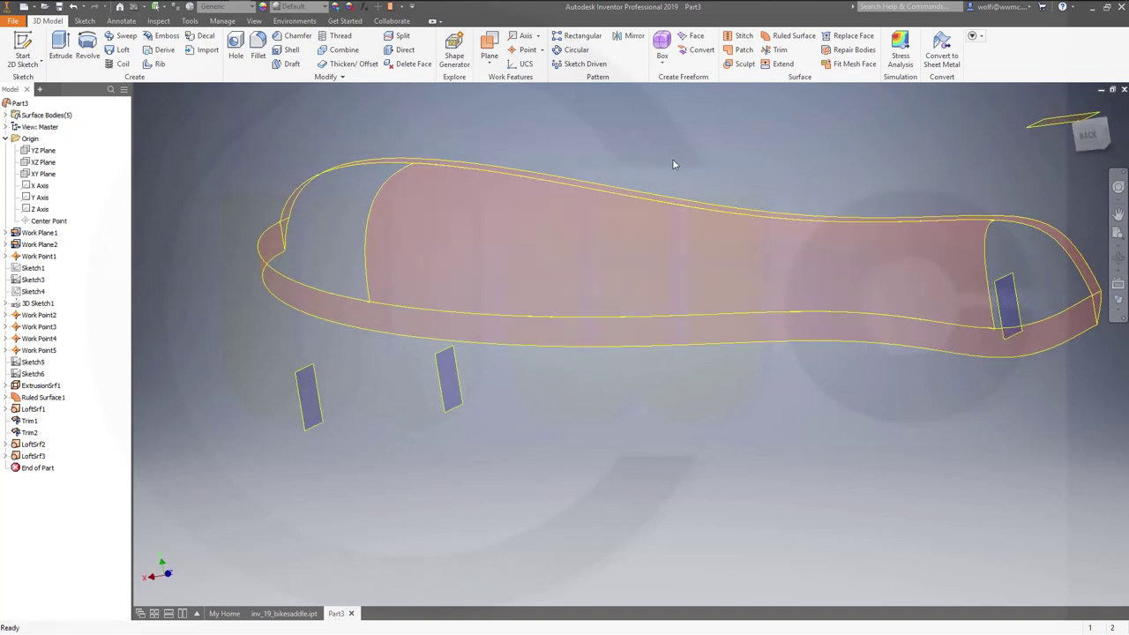
{"action": "left_click", "coordinate": [739, 36]}
{"action": "left_click", "coordinate": [652, 247]}
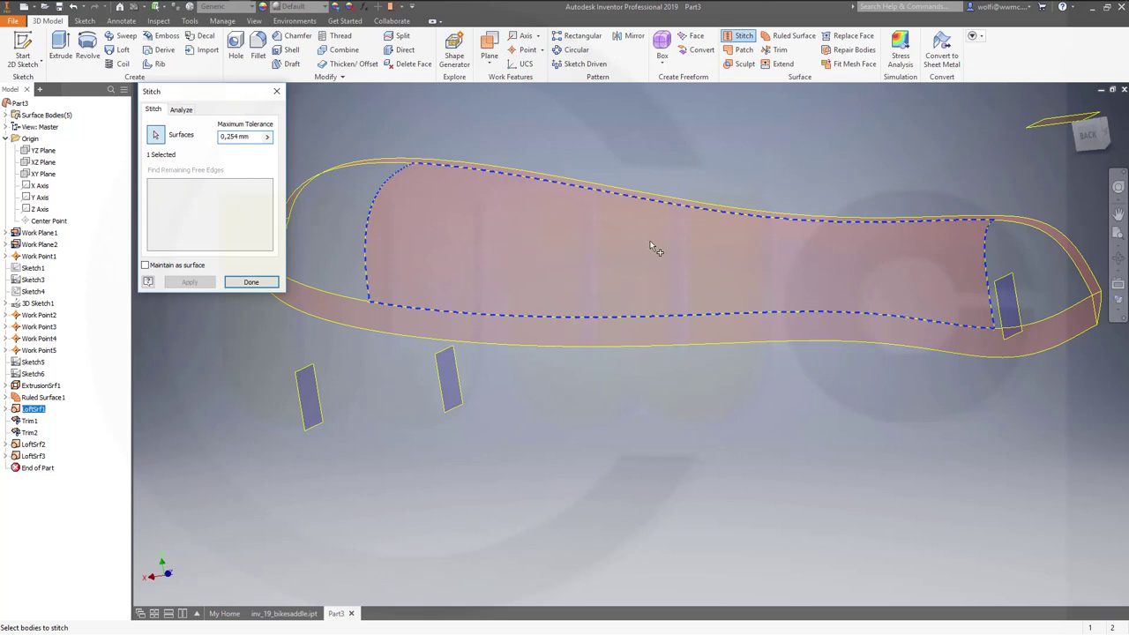
{"action": "left_click", "coordinate": [855, 331]}
{"action": "left_click", "coordinate": [1051, 264]}
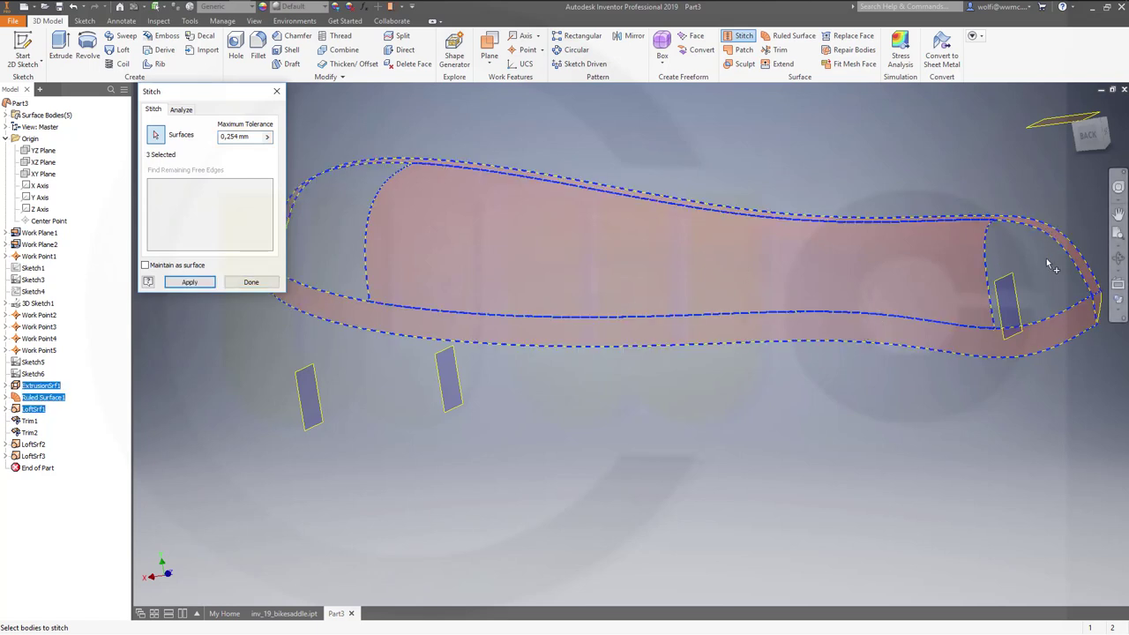
{"action": "left_click", "coordinate": [1100, 303]}
{"action": "middle_click_drag", "start_coordinate": [762, 288], "coordinate": [645, 285]}
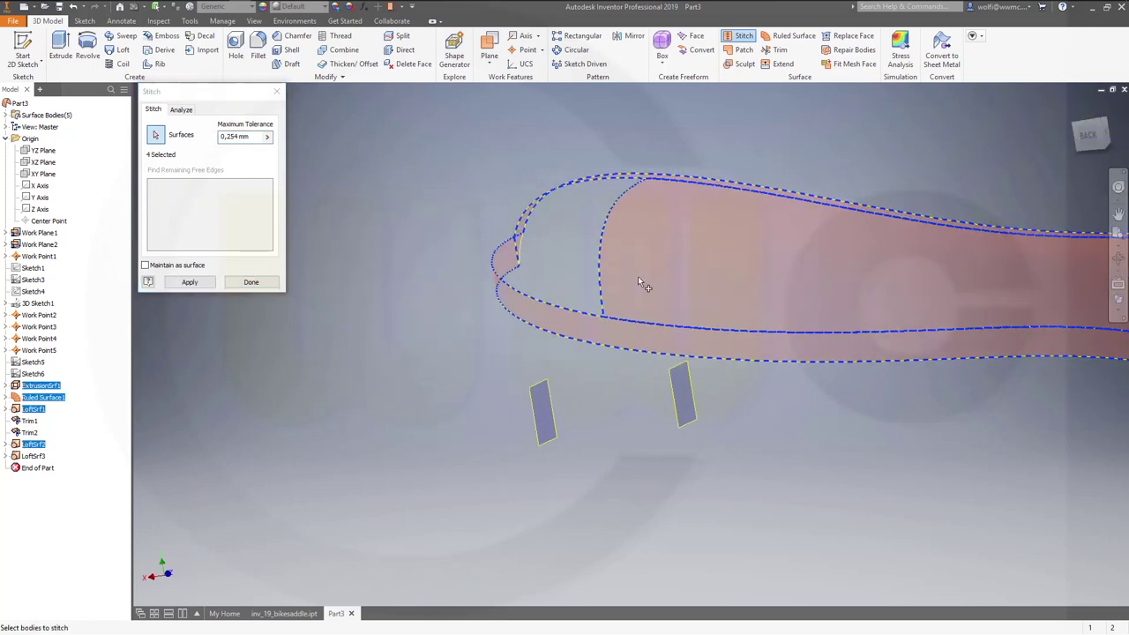
{"action": "left_click", "coordinate": [522, 249]}
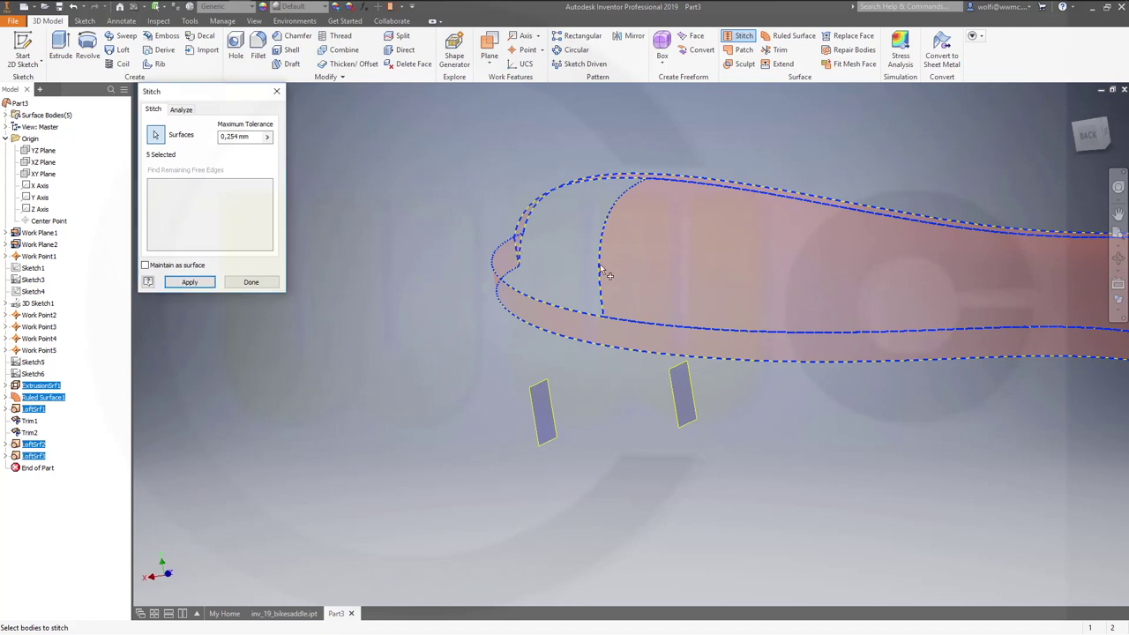
{"action": "left_click", "coordinate": [188, 282]}
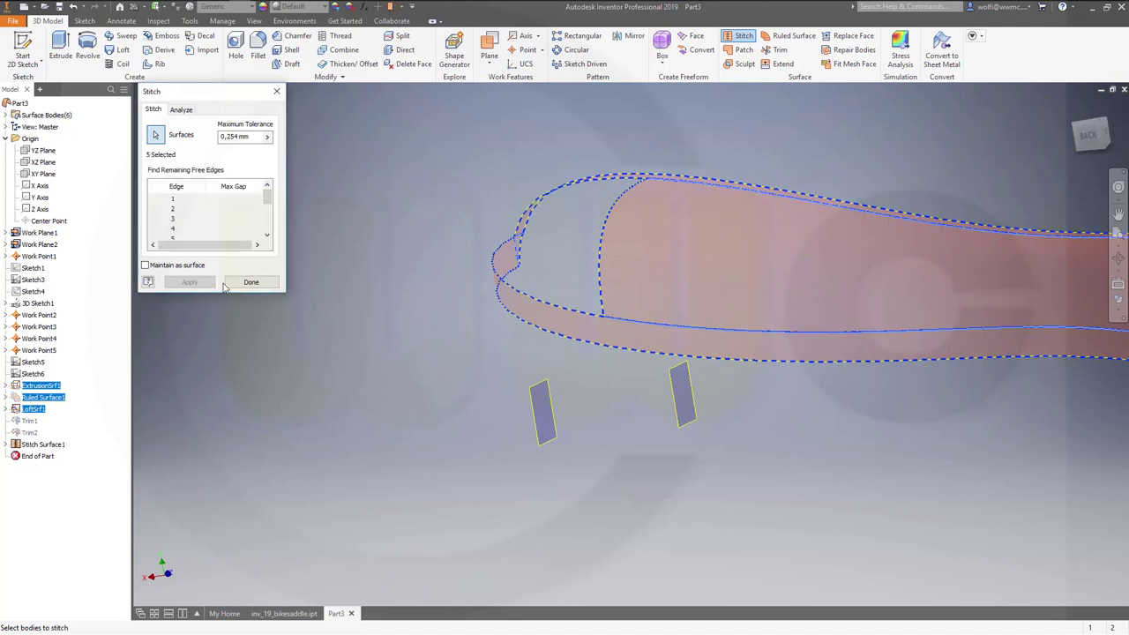
{"action": "left_click", "coordinate": [252, 282]}
- Close the opening at the saddle's wide end with a boundary patch, using Tangent Condition on its edges
{"action": "middle_click_drag", "start_coordinate": [791, 361], "coordinate": [470, 236], "text": "shift"}
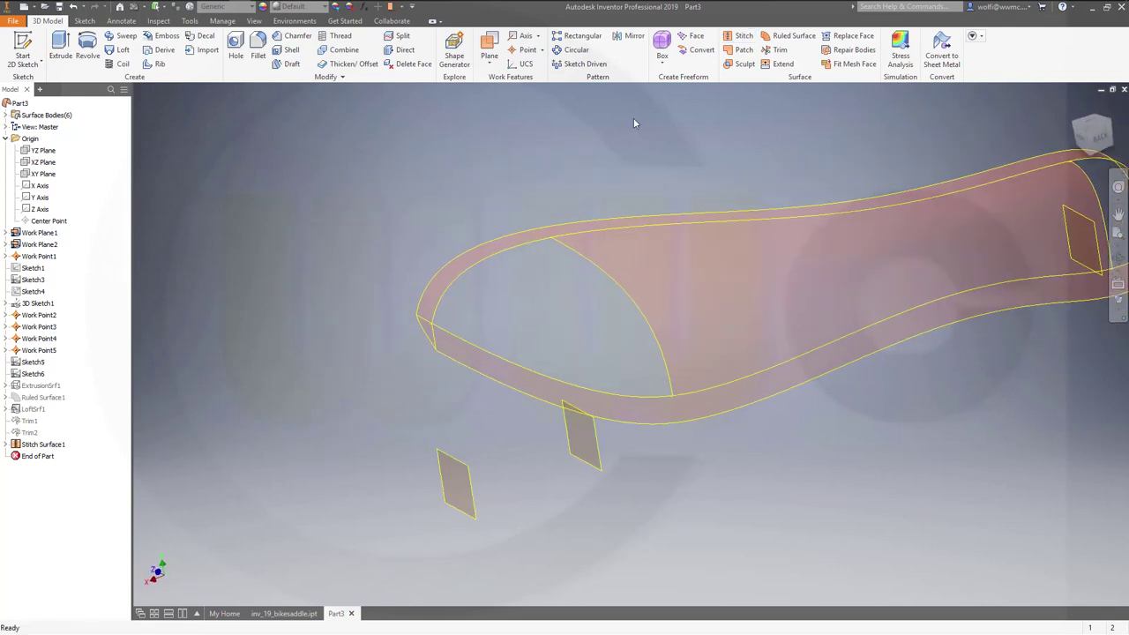
{"action": "left_click", "coordinate": [743, 51]}
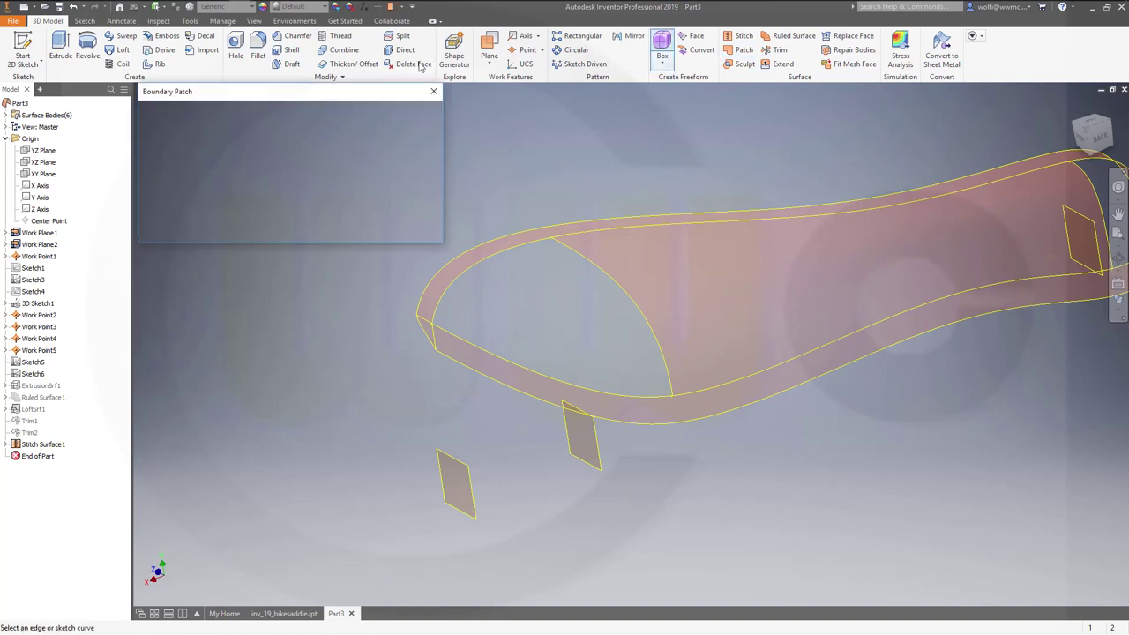
{"action": "left_click", "coordinate": [591, 273]}
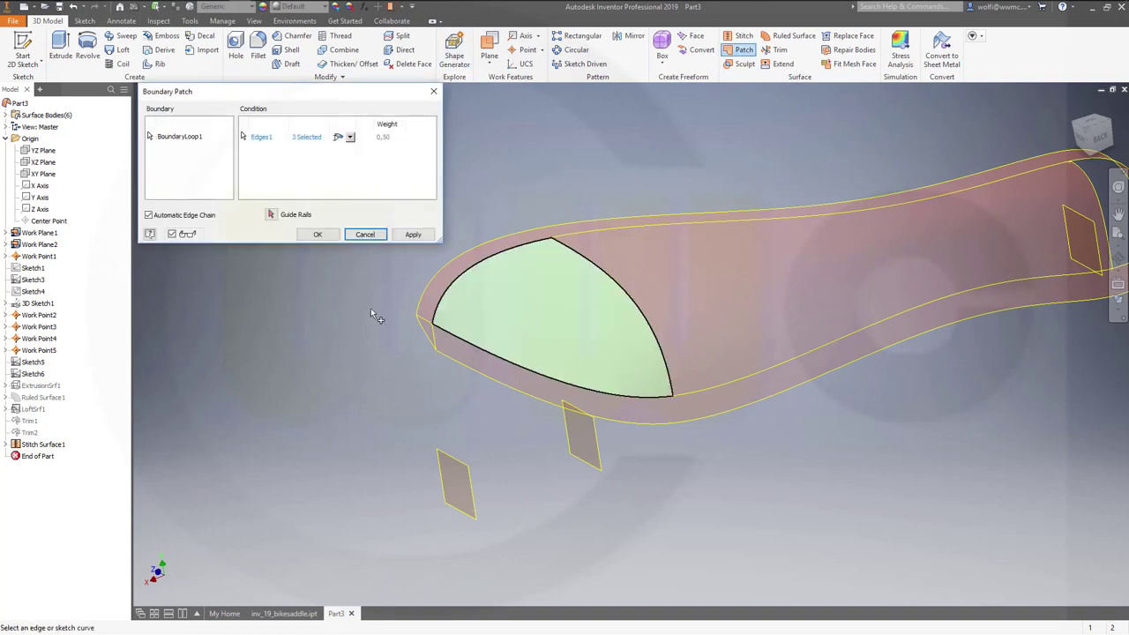
{"action": "left_click", "coordinate": [350, 139]}
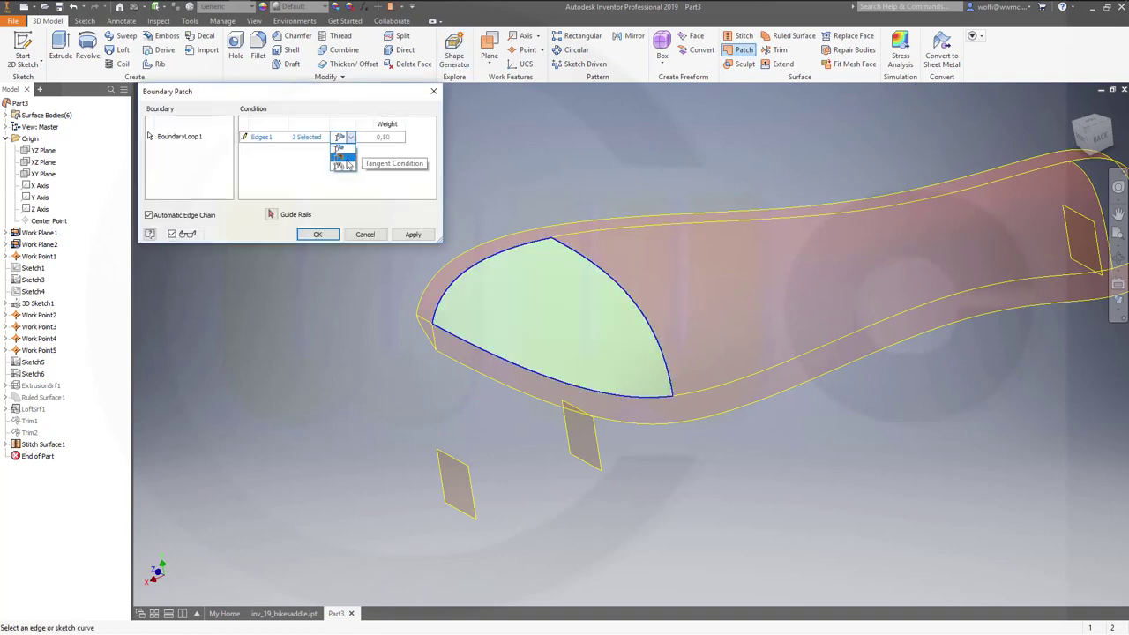
{"action": "left_click", "coordinate": [340, 160]}
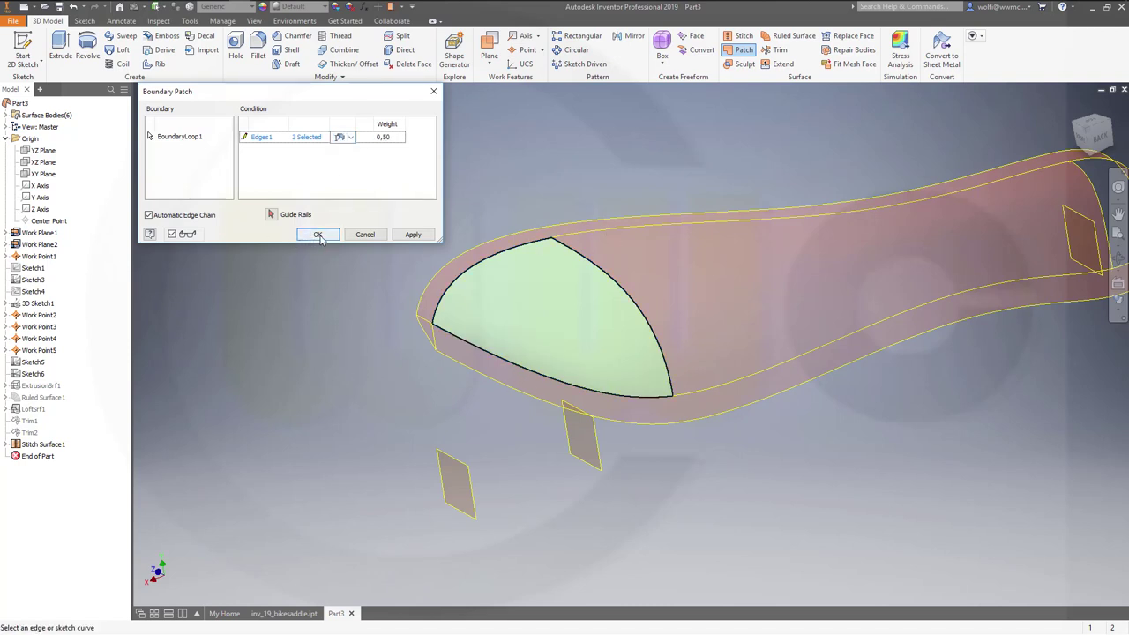
{"action": "left_click", "coordinate": [413, 233]}
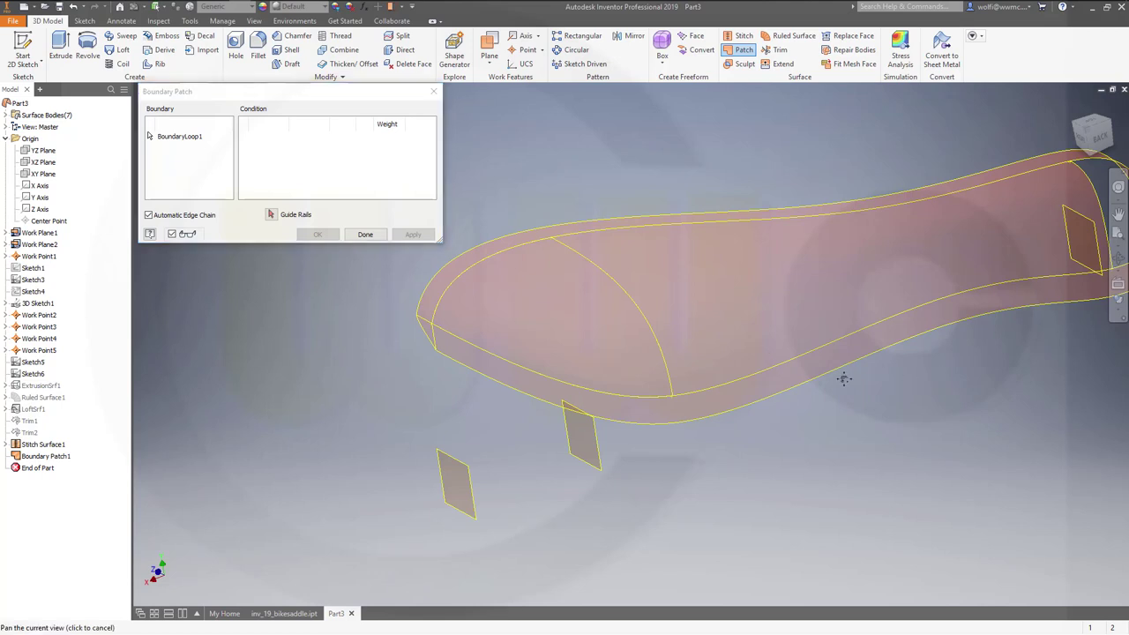
- Close the opening at the saddle's narrow end with a boundary patch set to Tangent Condition
{"action": "middle_click_drag", "start_coordinate": [844, 379], "coordinate": [583, 401]}
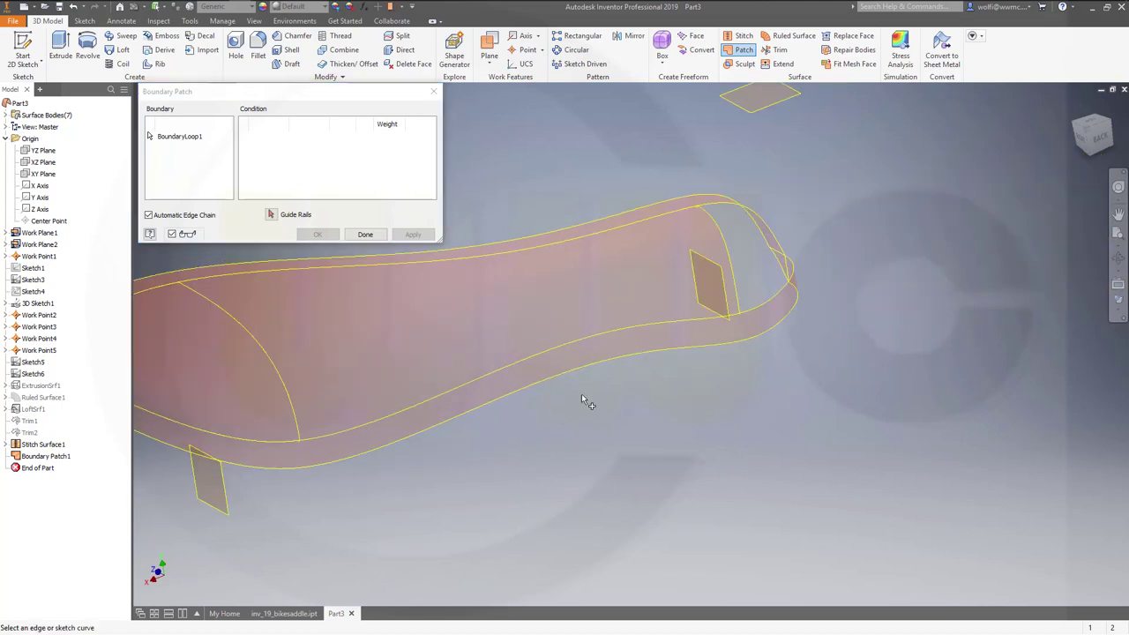
{"action": "left_click", "coordinate": [737, 263]}
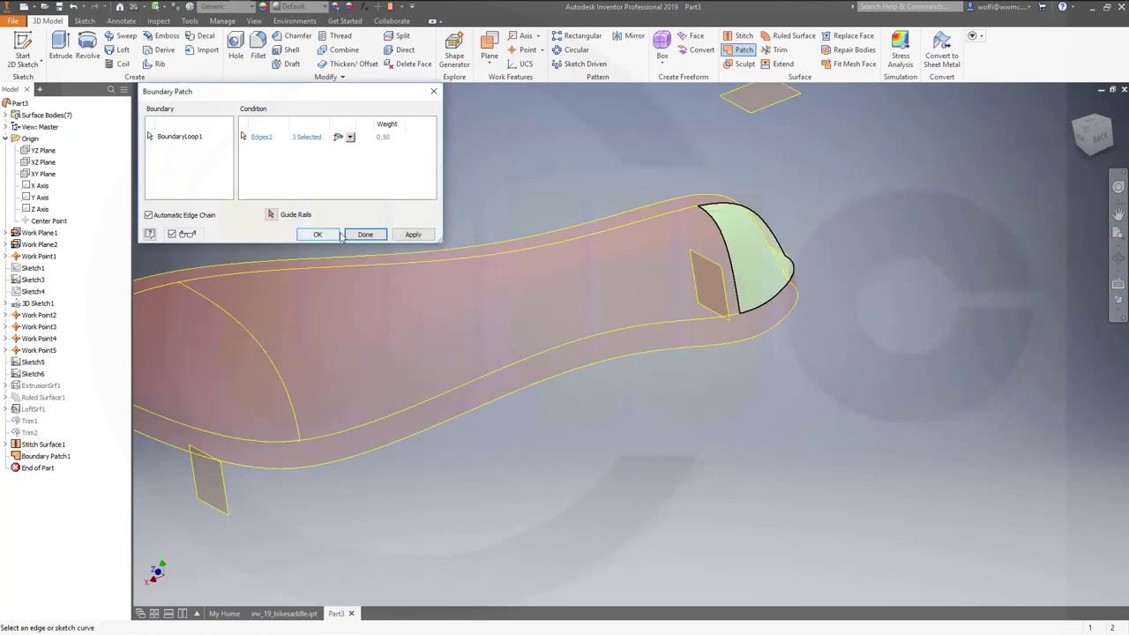
{"action": "left_click", "coordinate": [350, 136]}
{"action": "left_click", "coordinate": [350, 160]}
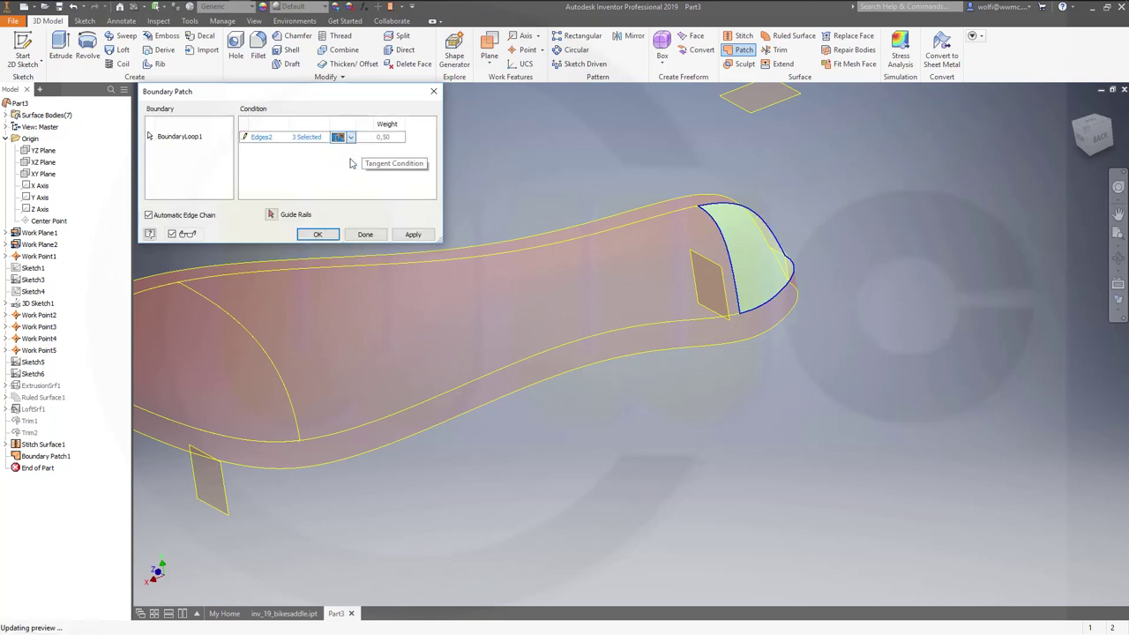
{"action": "left_click", "coordinate": [317, 235]}
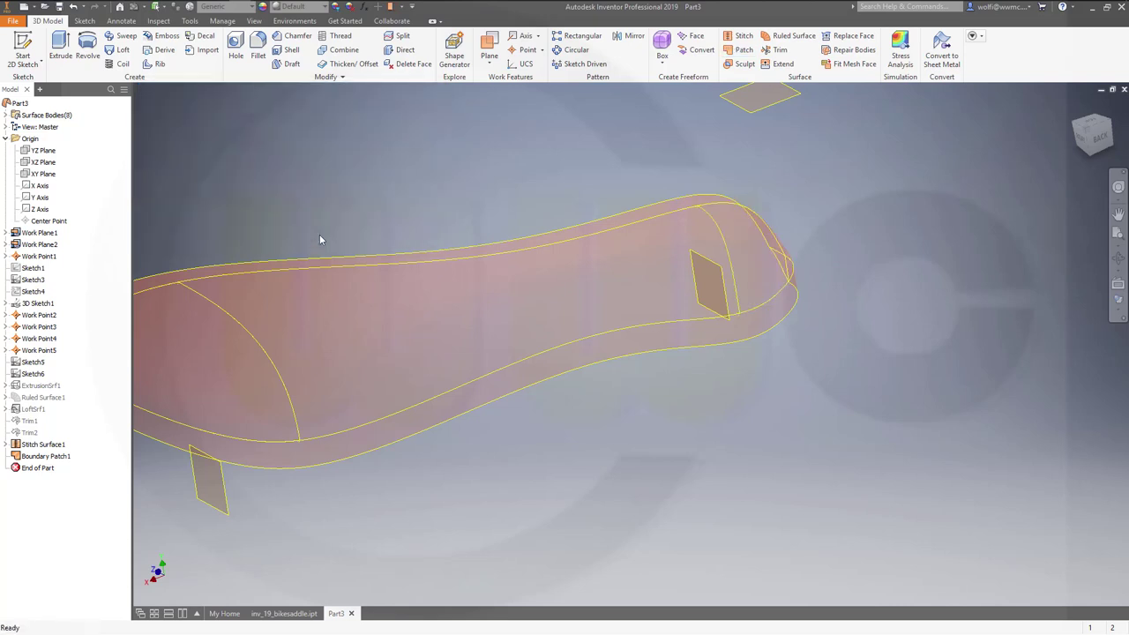
- Expand the surface bodies and make the main loft surface Srf3 visible
{"action": "middle_click_drag", "start_coordinate": [554, 312], "coordinate": [871, 407], "text": "shift"}
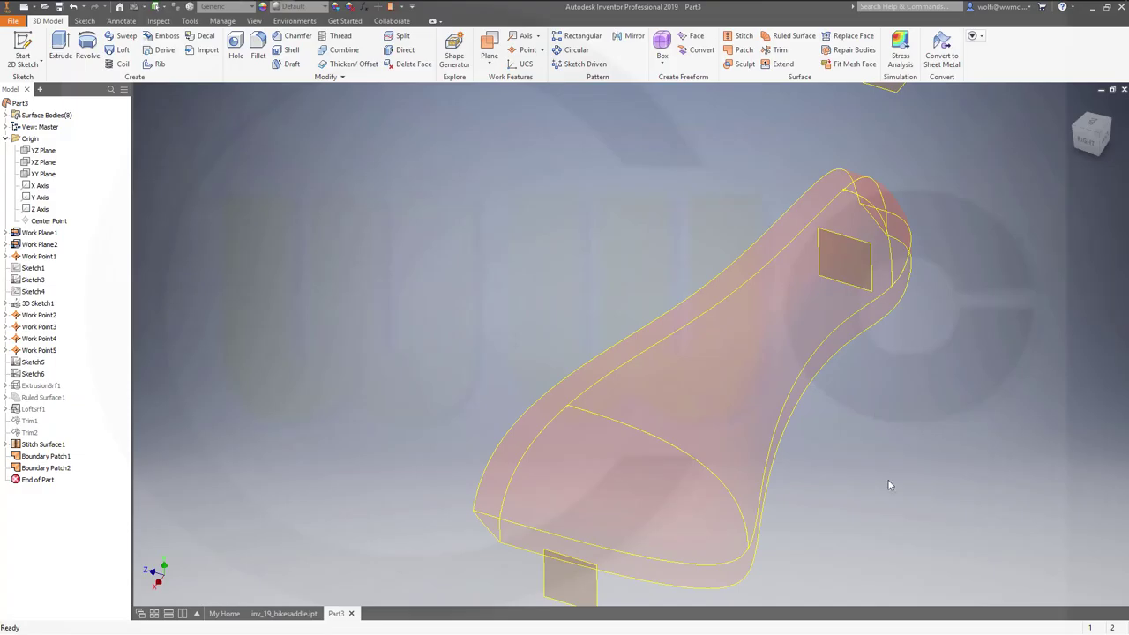
{"action": "left_click", "coordinate": [7, 115]}
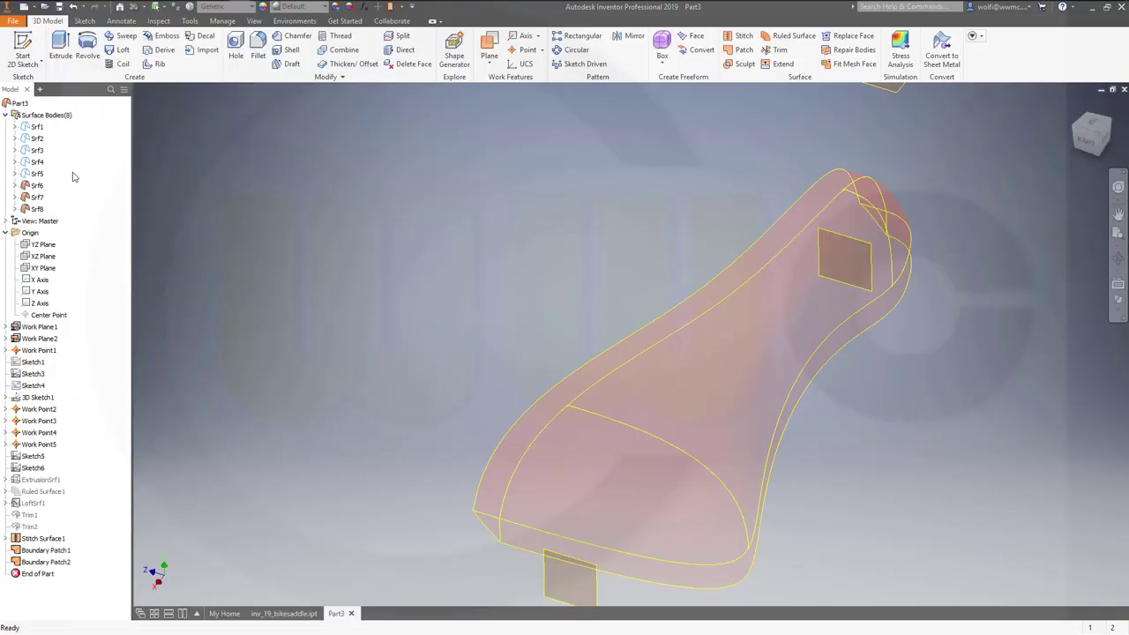
{"action": "left_click", "coordinate": [37, 209]}
{"action": "left_click", "coordinate": [34, 197]}
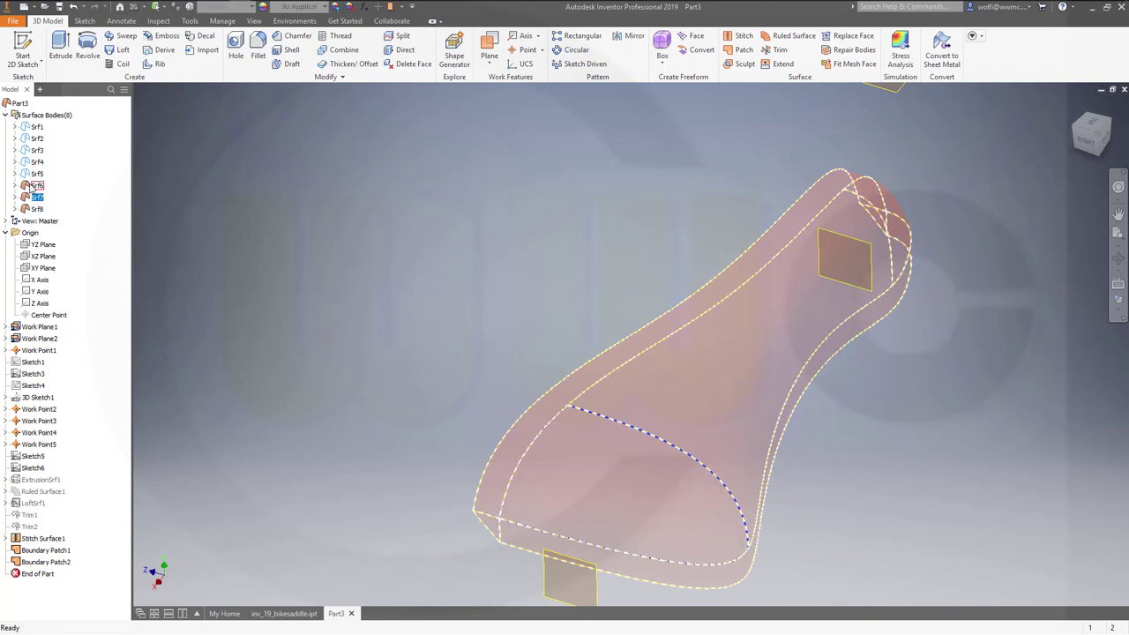
{"action": "left_click", "coordinate": [34, 186]}
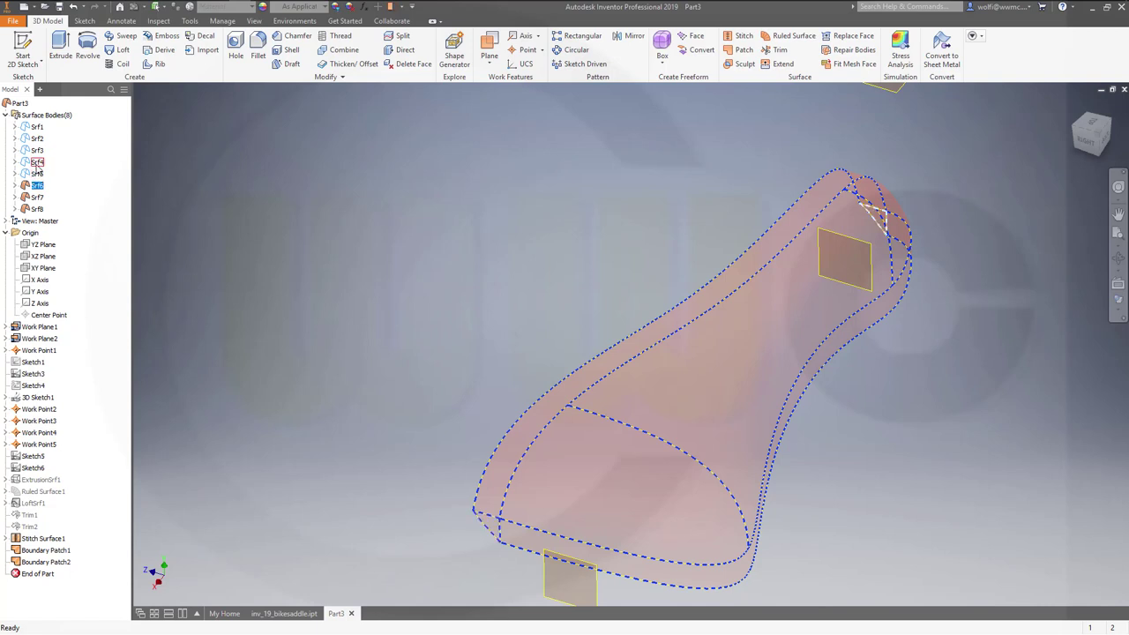
{"action": "left_click", "coordinate": [187, 179]}
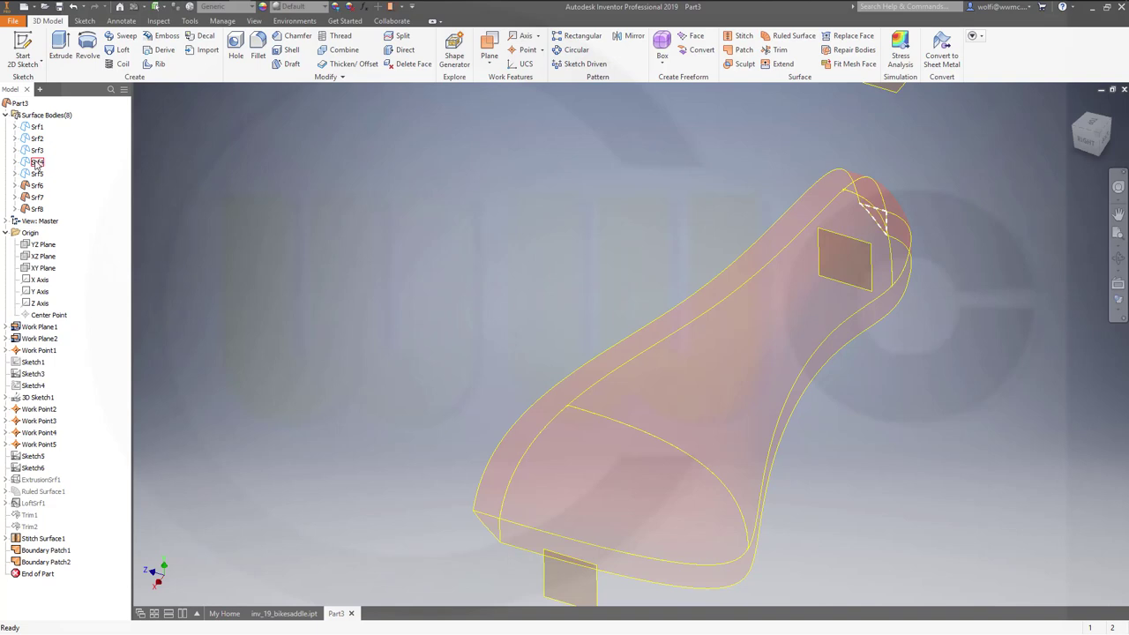
{"action": "left_click", "coordinate": [37, 151]}
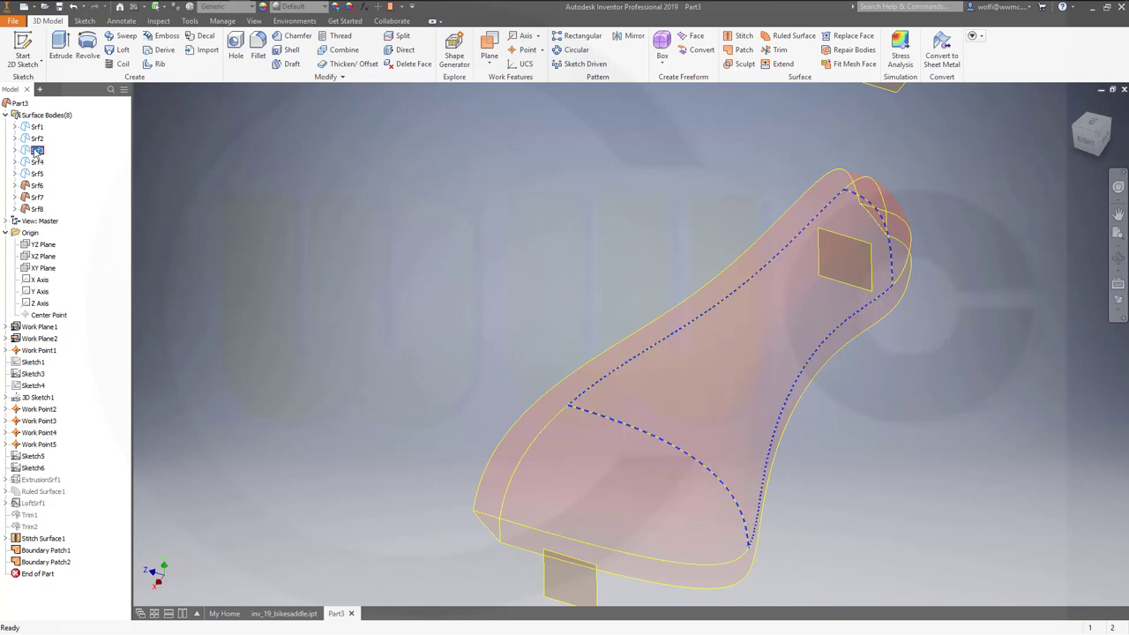
{"action": "right_click", "coordinate": [38, 151]}
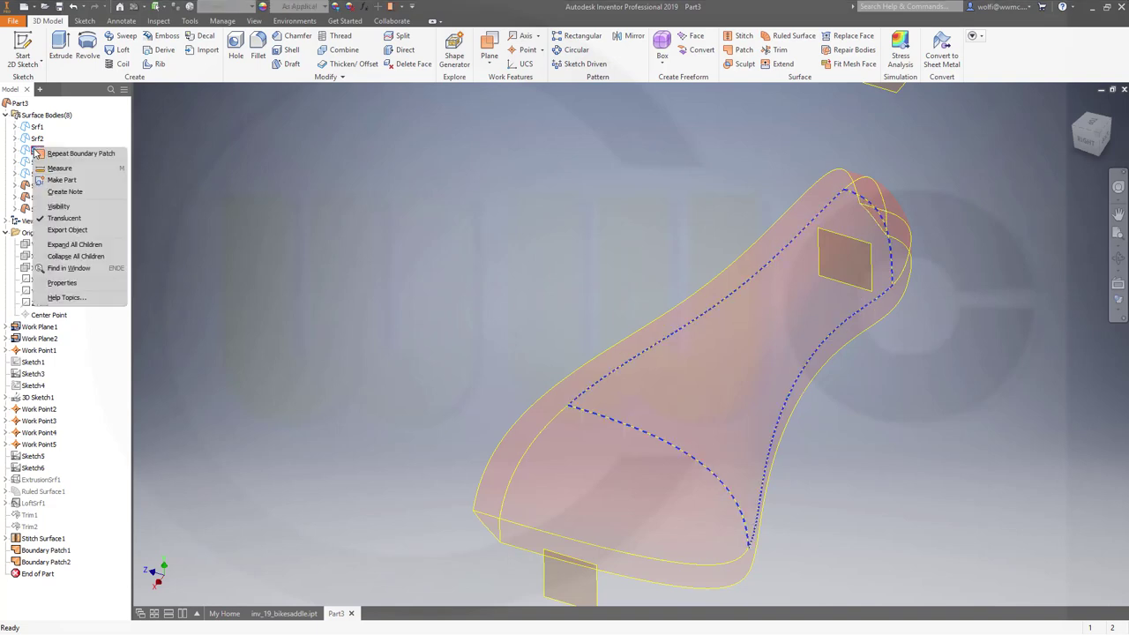
{"action": "left_click", "coordinate": [61, 217]}
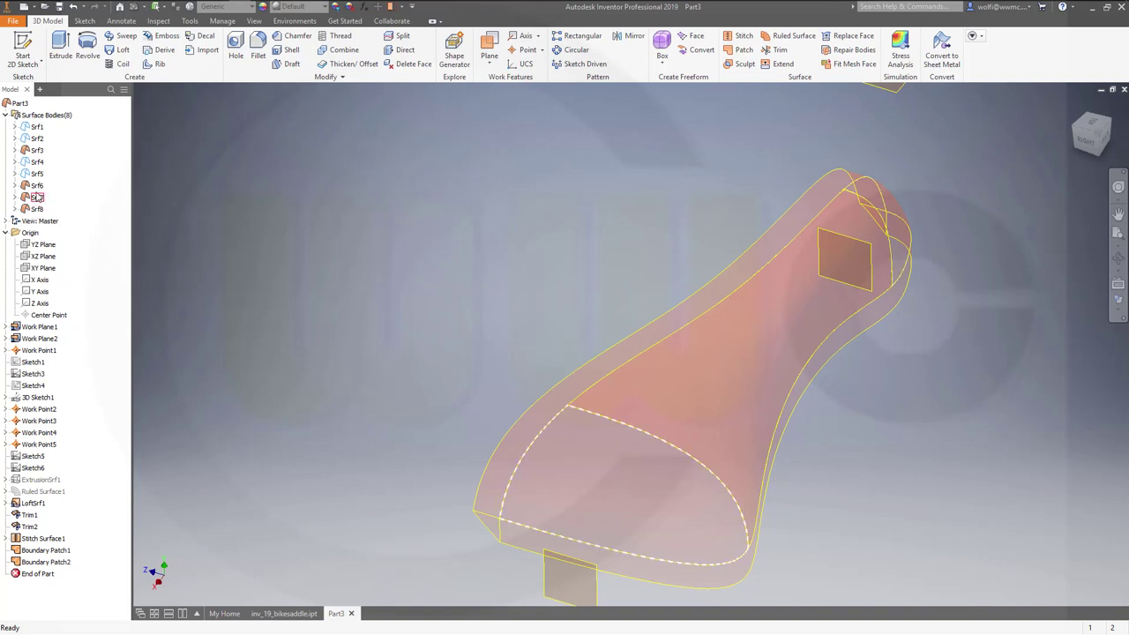
- Hide the earlier stitched surface body Srf6, leaving the main loft and the two boundary patches displayed
{"action": "left_click", "coordinate": [37, 186]}
{"action": "right_click", "coordinate": [37, 186]}
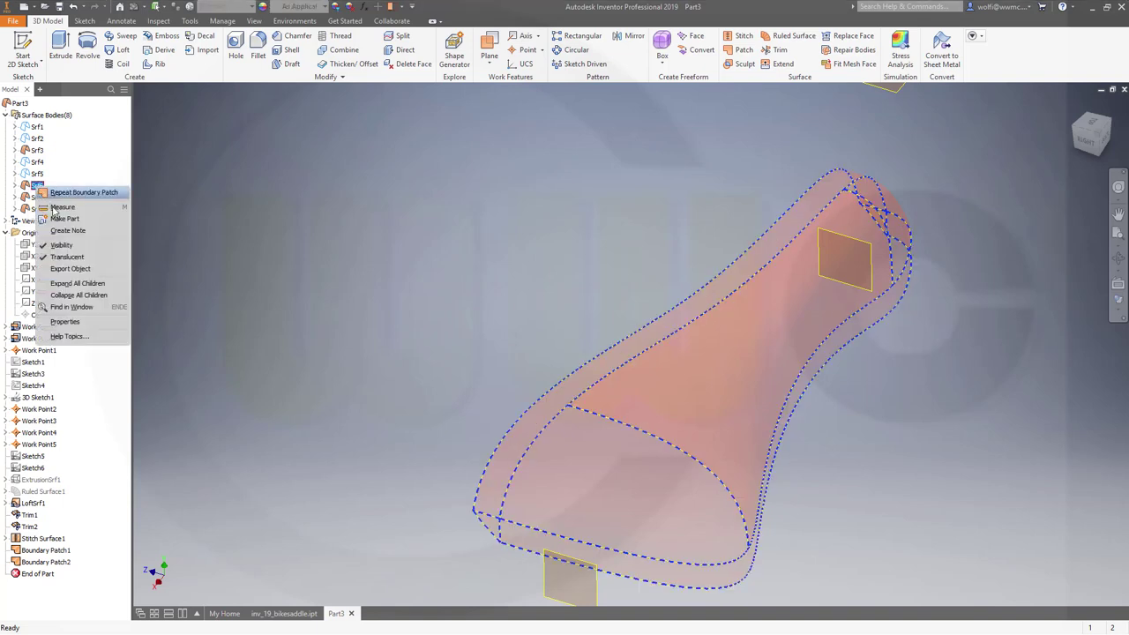
{"action": "left_click", "coordinate": [61, 244]}
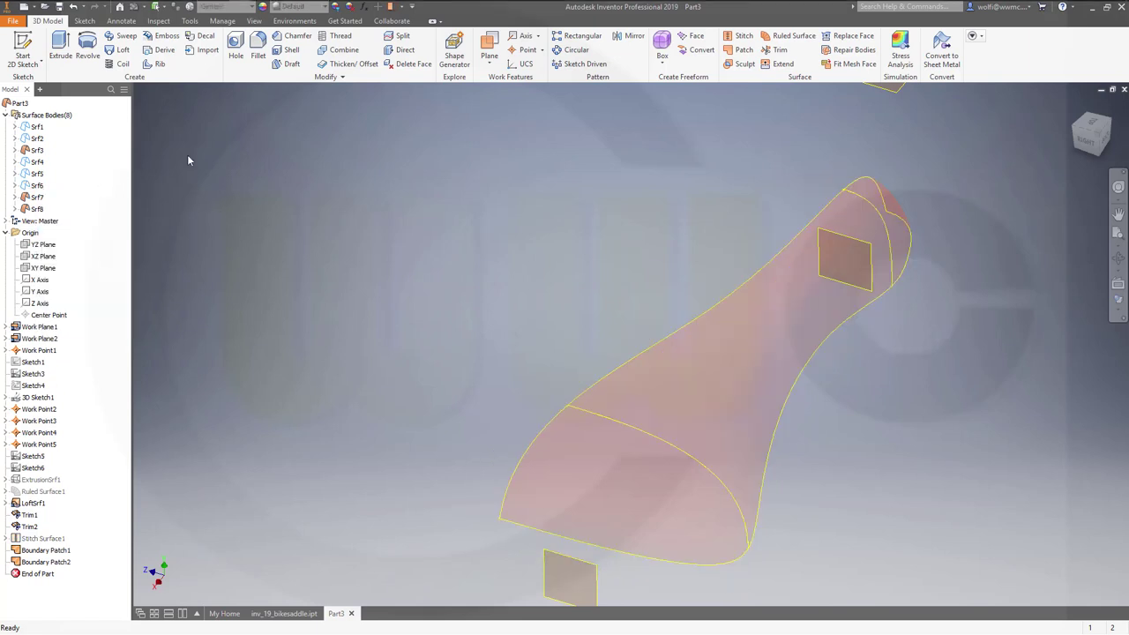
- Stitch the main loft and the boundary patches at both saddle ends into one half-shell surface
{"action": "left_click", "coordinate": [739, 40]}
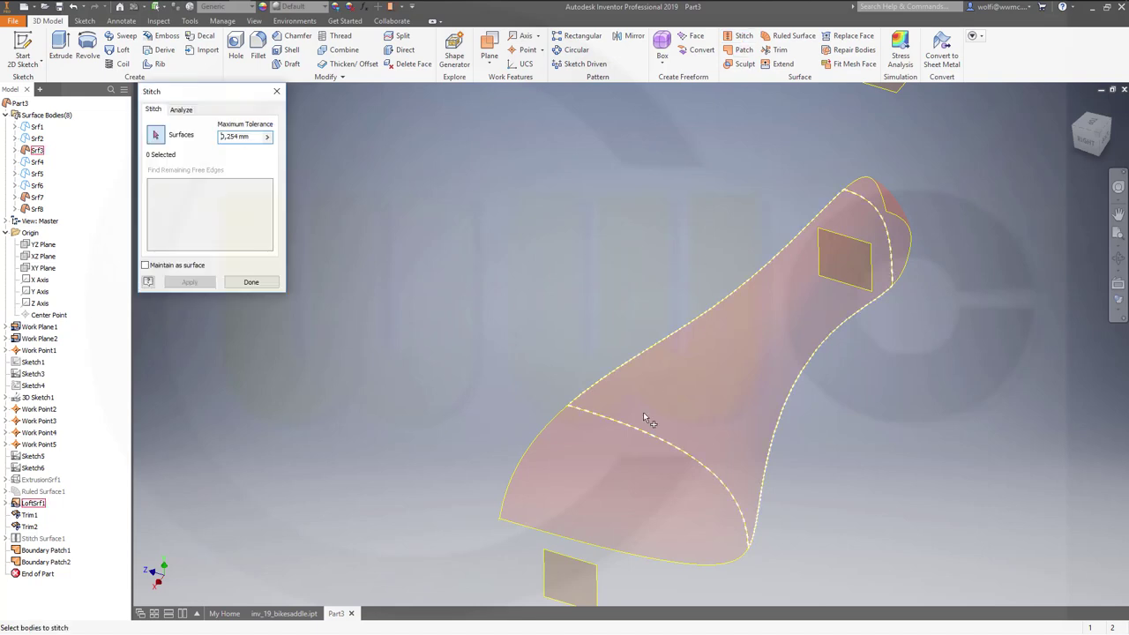
{"action": "left_click", "coordinate": [631, 492]}
{"action": "left_click", "coordinate": [694, 375]}
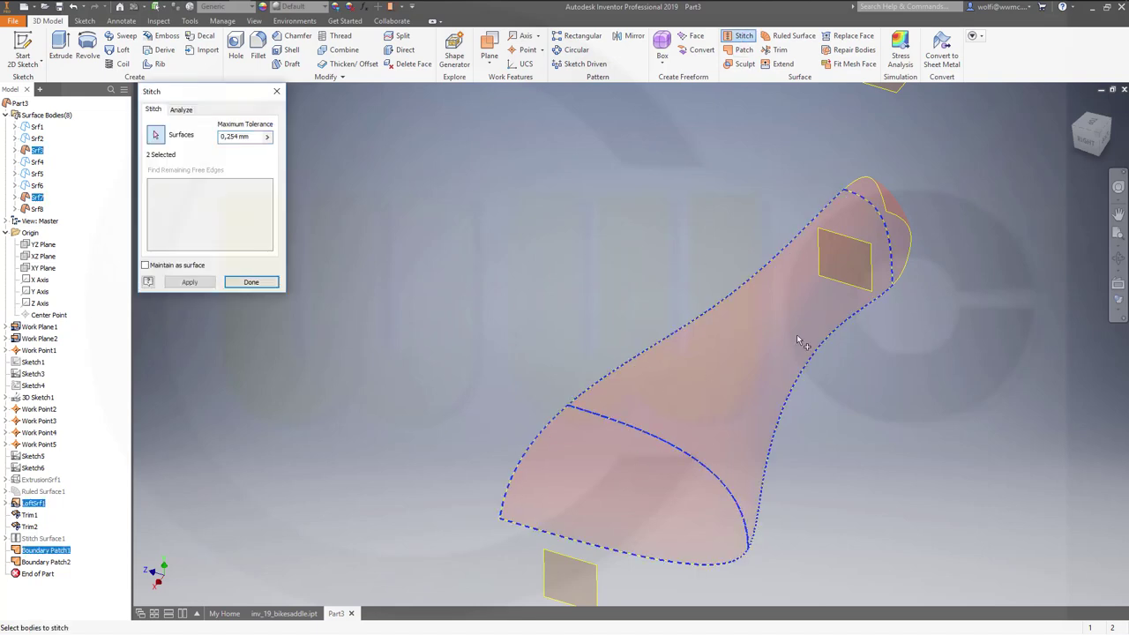
{"action": "left_click", "coordinate": [906, 234]}
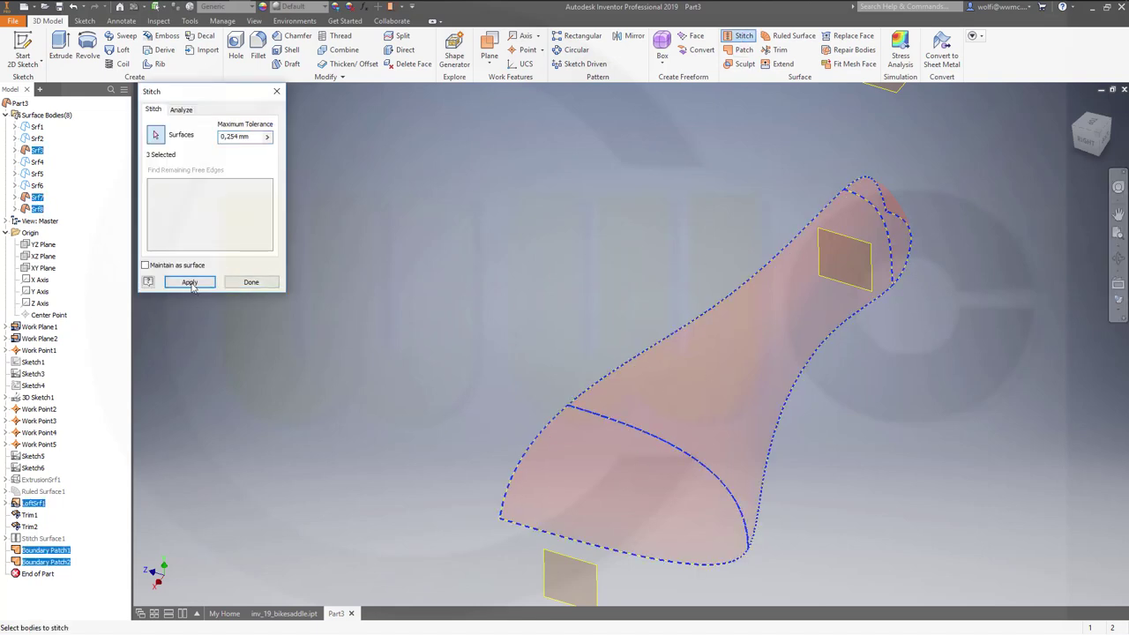
{"action": "left_click", "coordinate": [189, 282]}
{"action": "left_click", "coordinate": [251, 282]}
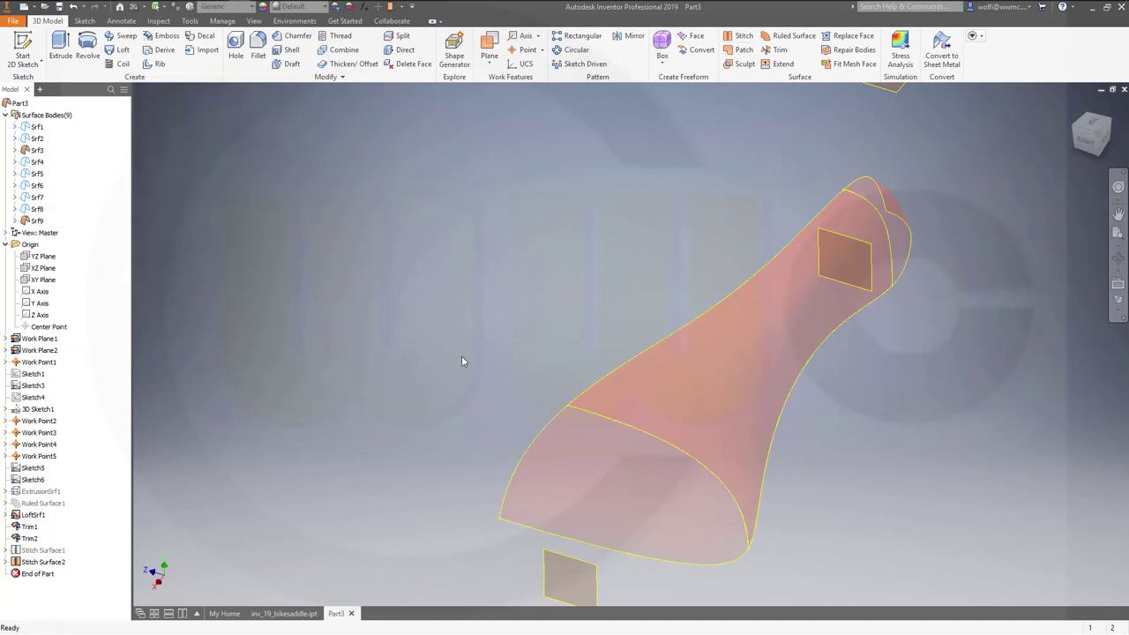
- Mirror the stitched half shell about the XY Plane
{"action": "middle_click_drag", "start_coordinate": [461, 361], "coordinate": [503, 242], "text": "shift"}
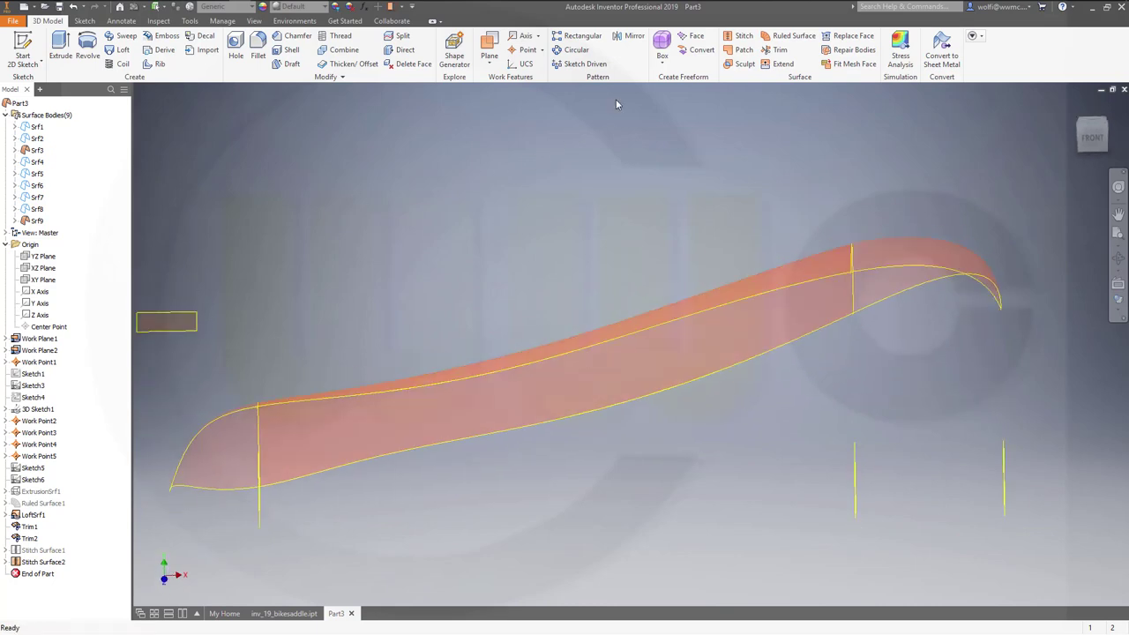
{"action": "left_click", "coordinate": [632, 36]}
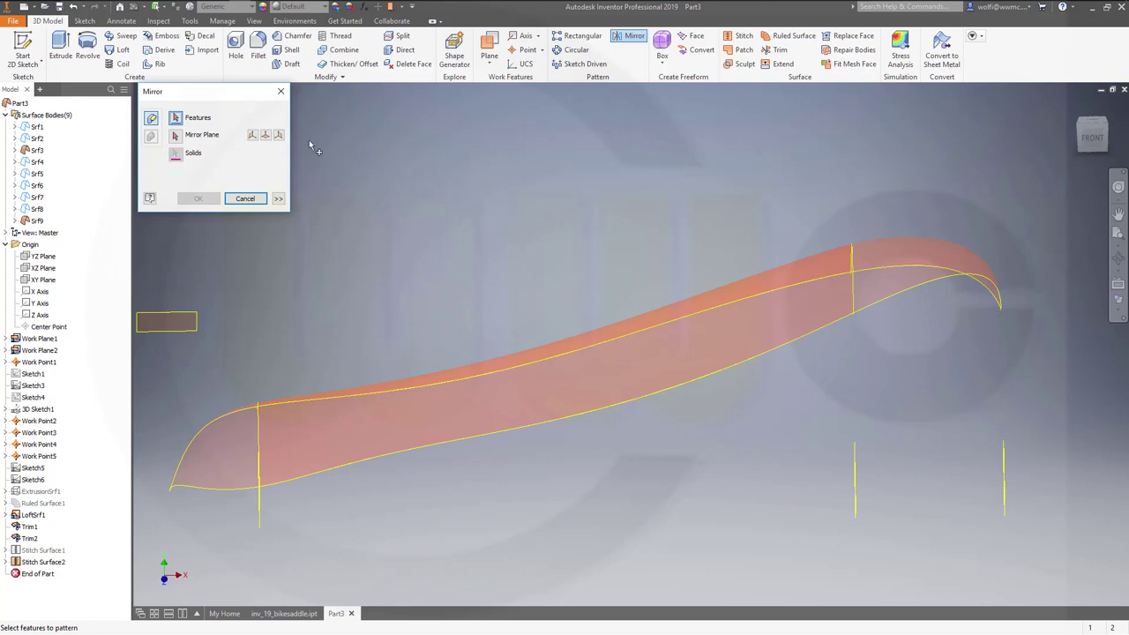
{"action": "left_click", "coordinate": [454, 416]}
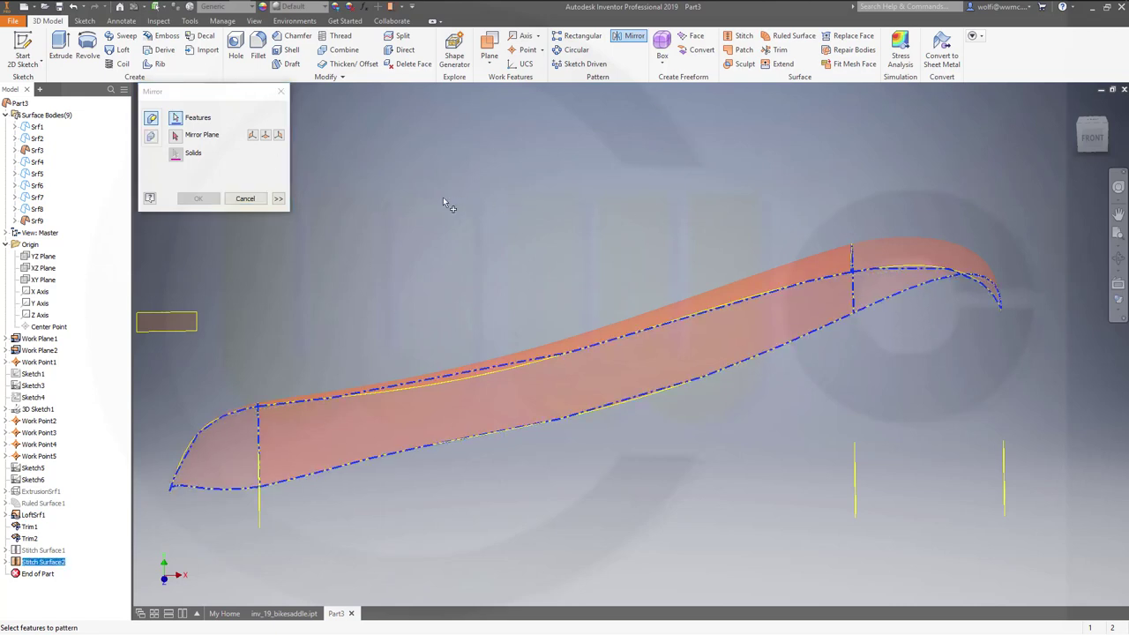
{"action": "left_click", "coordinate": [175, 135]}
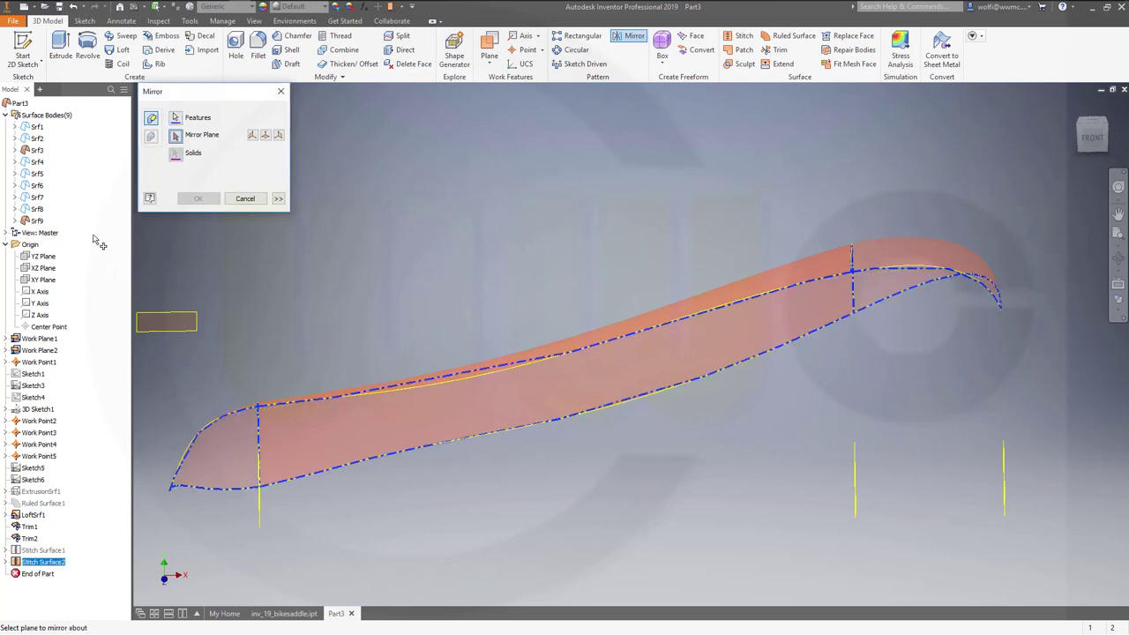
{"action": "left_click", "coordinate": [37, 279]}
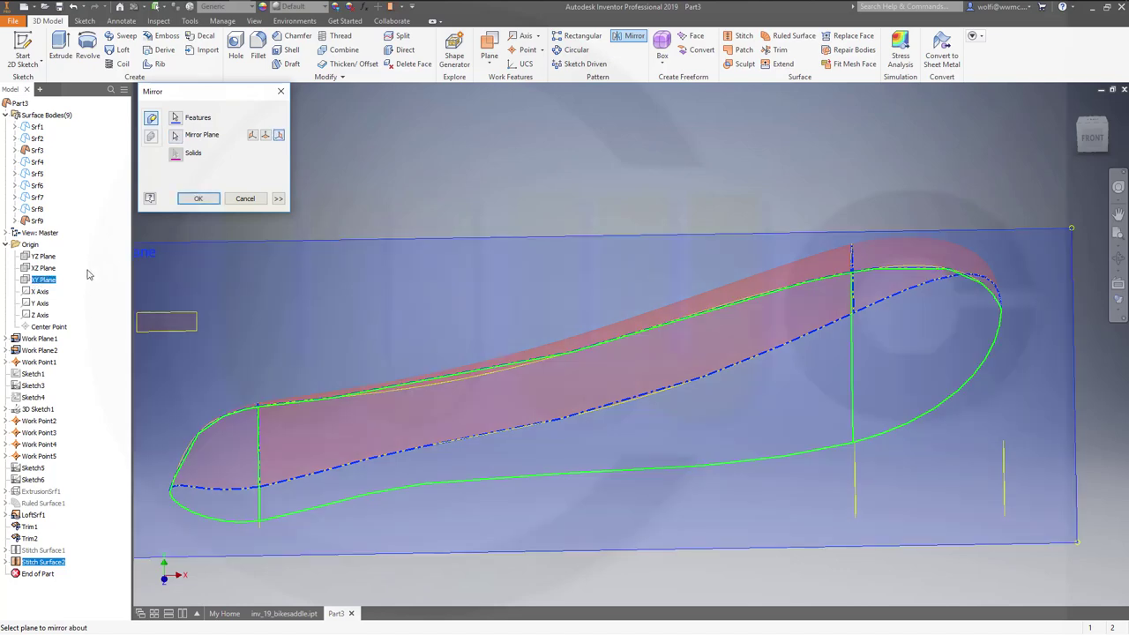
{"action": "left_click", "coordinate": [198, 198]}
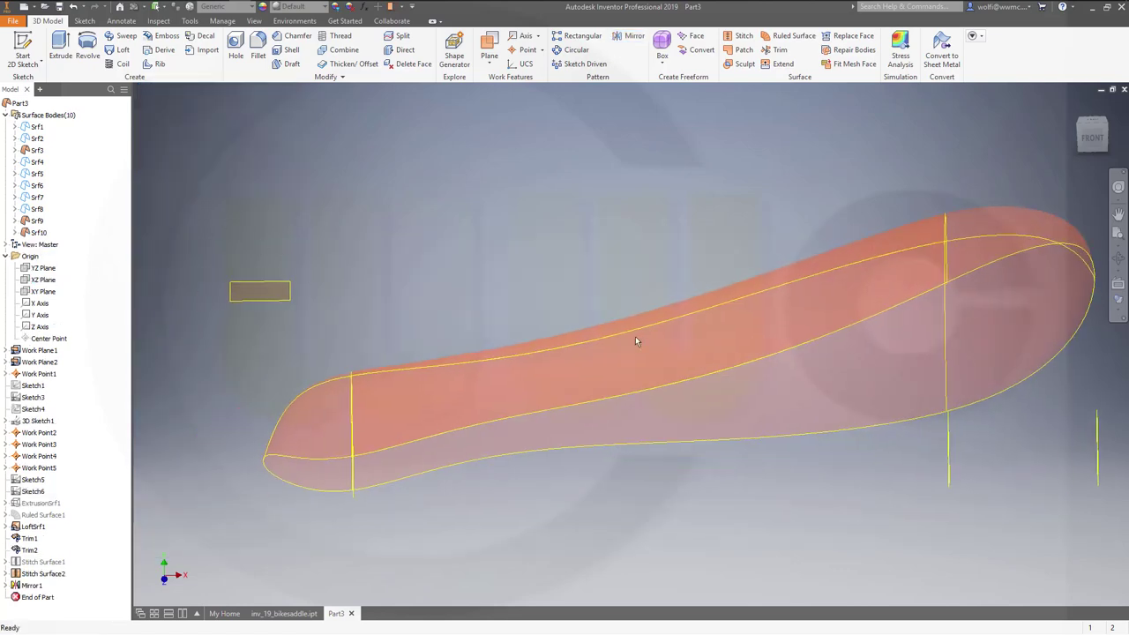
- Stitch the original half shell and its mirrored copy into one complete saddle surface
{"action": "middle_click_drag", "start_coordinate": [635, 341], "coordinate": [644, 377], "text": "shift"}
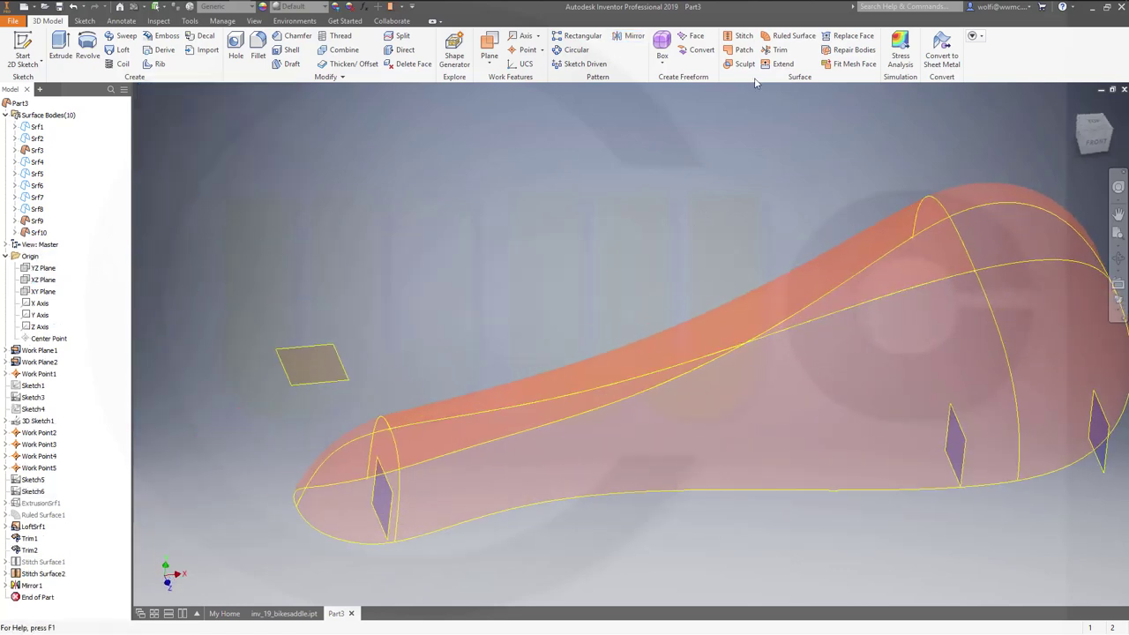
{"action": "left_click", "coordinate": [741, 36]}
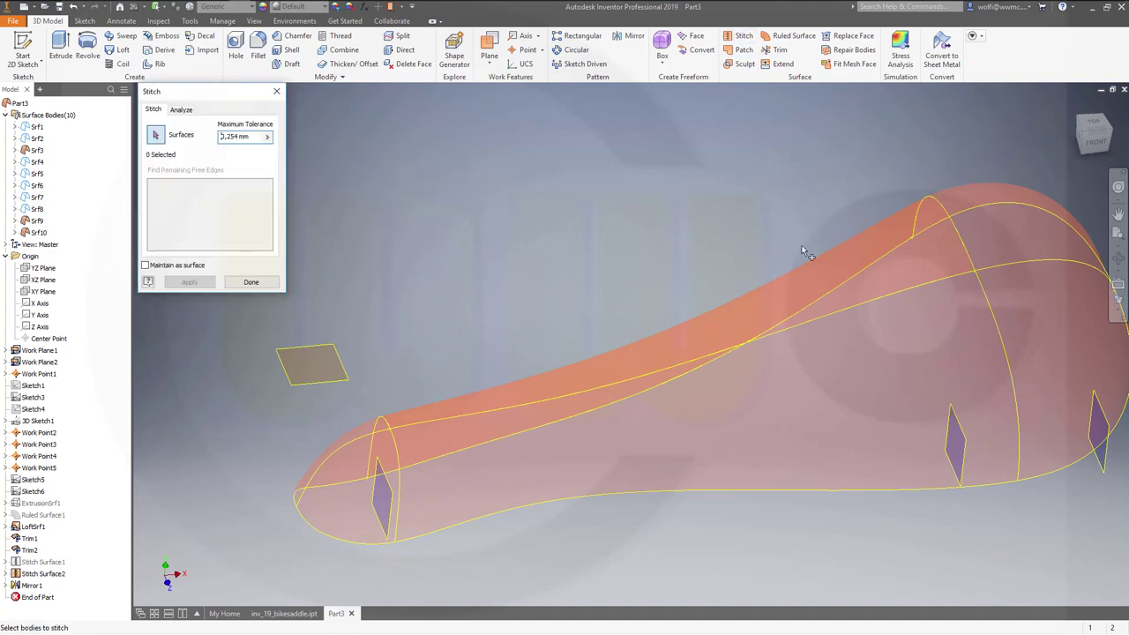
{"action": "left_click", "coordinate": [771, 303]}
{"action": "left_click", "coordinate": [811, 414]}
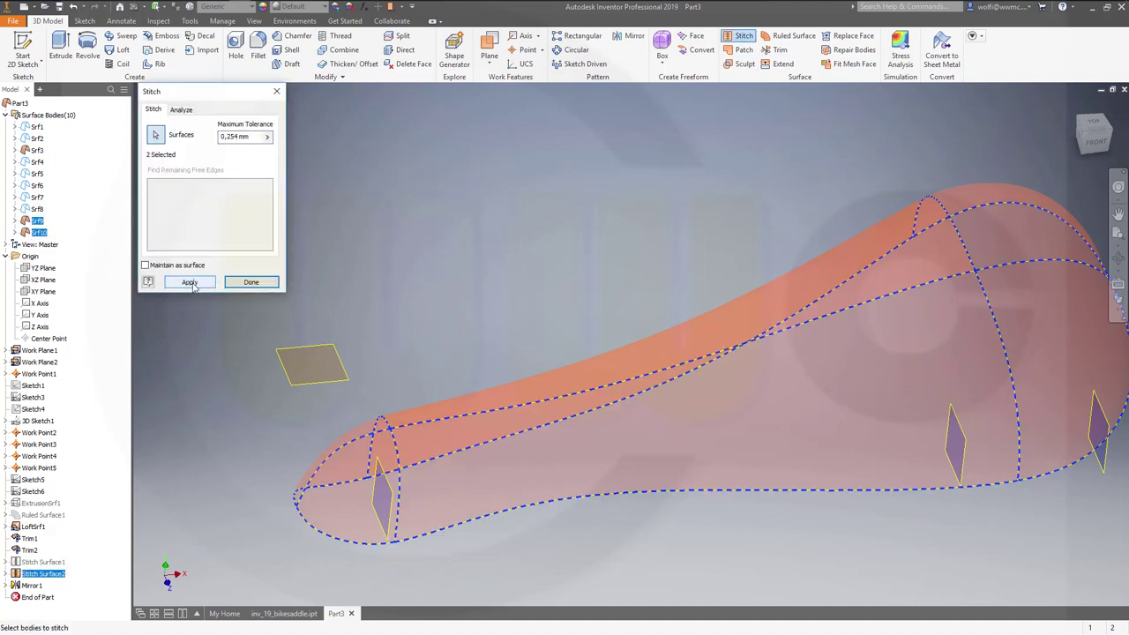
{"action": "left_click", "coordinate": [190, 282]}
{"action": "left_click", "coordinate": [251, 282]}
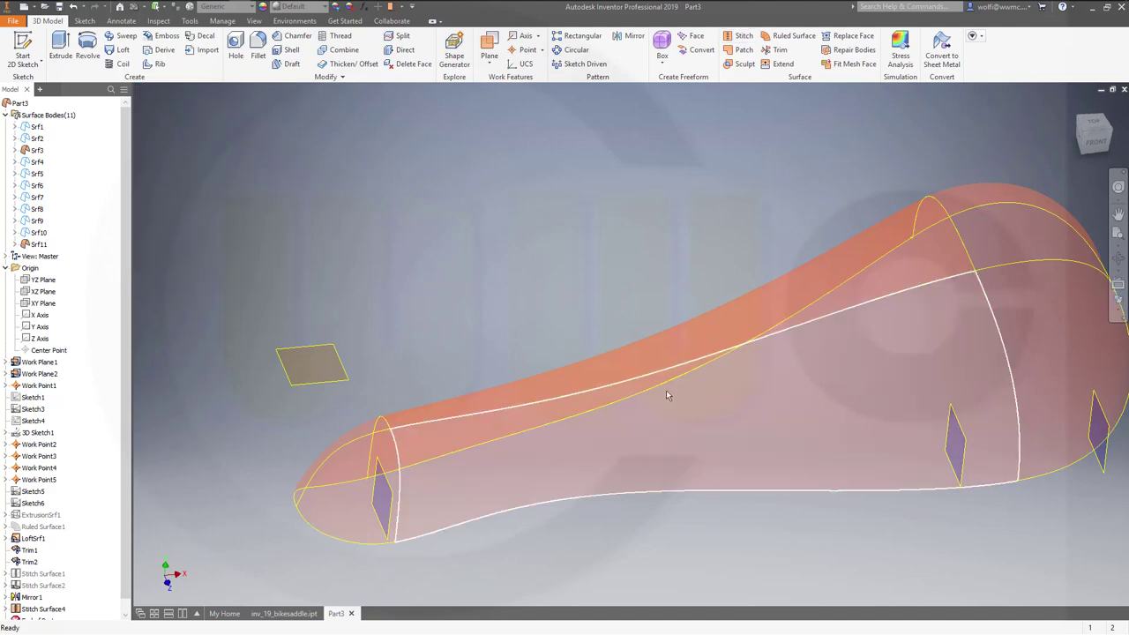
- Turn off Translucent for the final stitched saddle surface and inspect the opaque shell
{"action": "middle_click_drag", "start_coordinate": [668, 396], "coordinate": [564, 374], "text": "shift"}
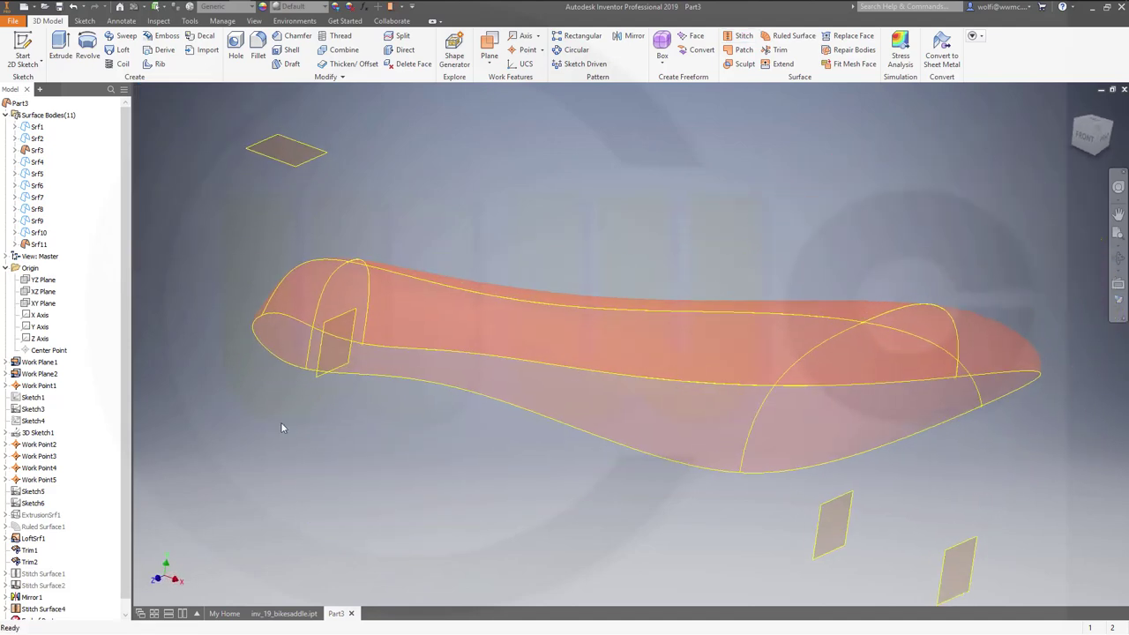
{"action": "scroll", "coordinate": [123, 511], "scroll_direction": "down", "scroll_amount": 1}
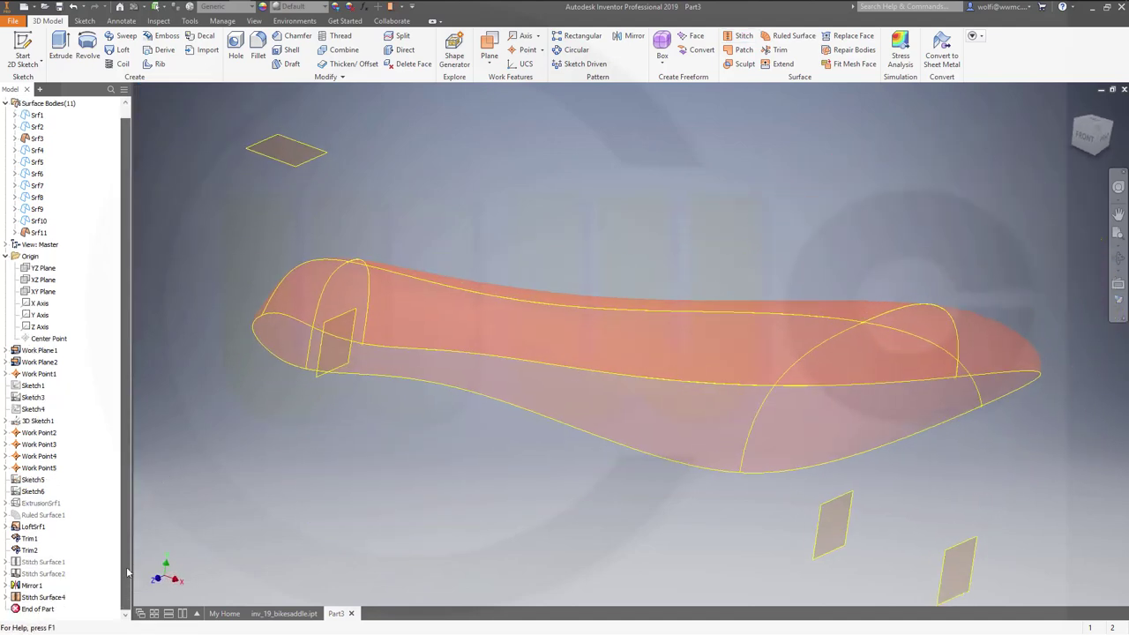
{"action": "left_click", "coordinate": [42, 597]}
{"action": "right_click", "coordinate": [42, 597]}
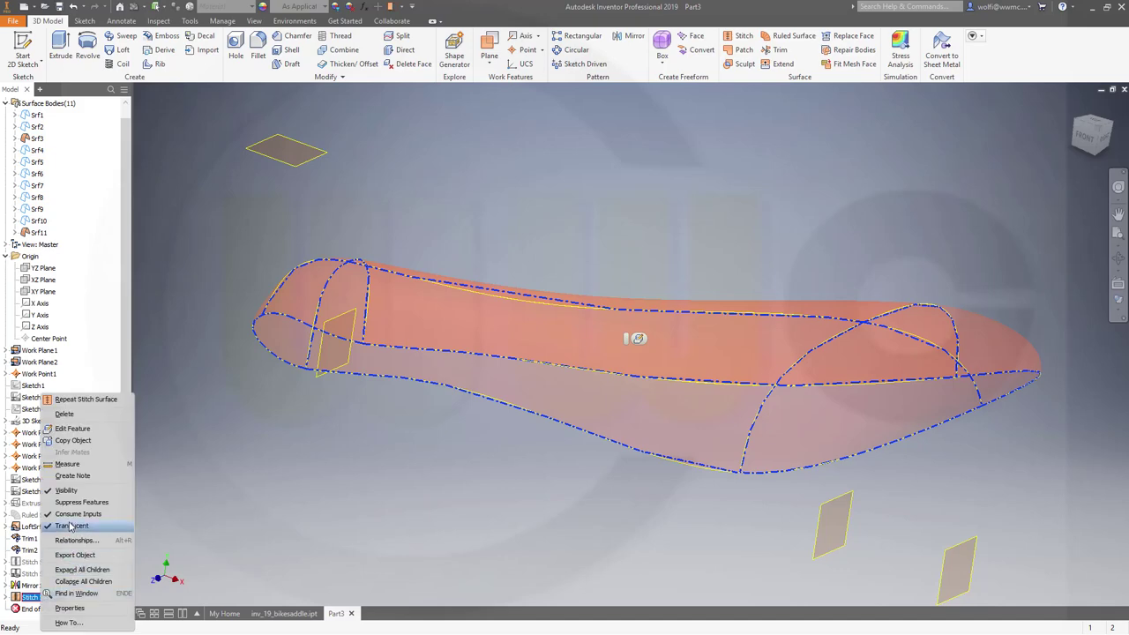
{"action": "left_click", "coordinate": [70, 529]}
{"action": "middle_click_drag", "start_coordinate": [580, 448], "coordinate": [688, 443], "text": "shift"}
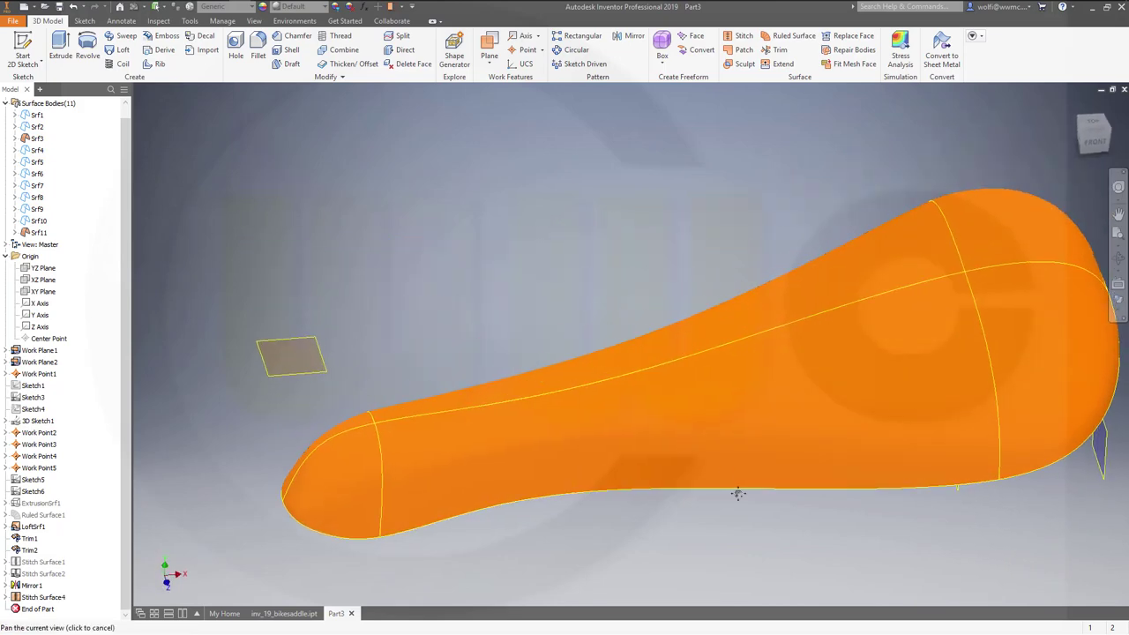
{"action": "middle_click_drag", "start_coordinate": [710, 501], "coordinate": [756, 495], "text": "shift"}
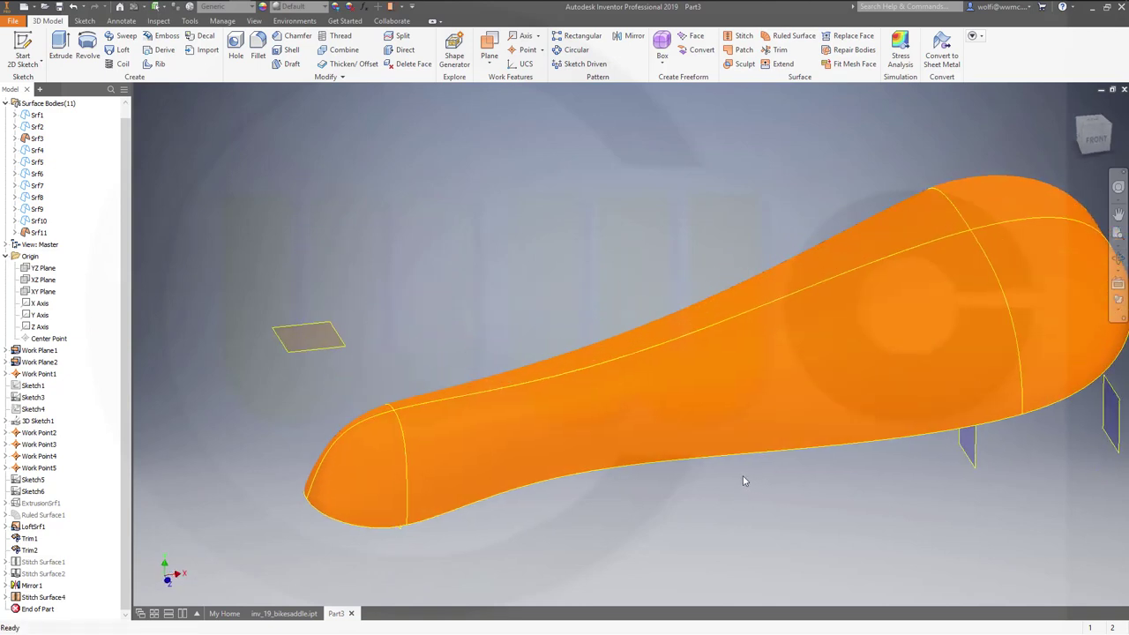